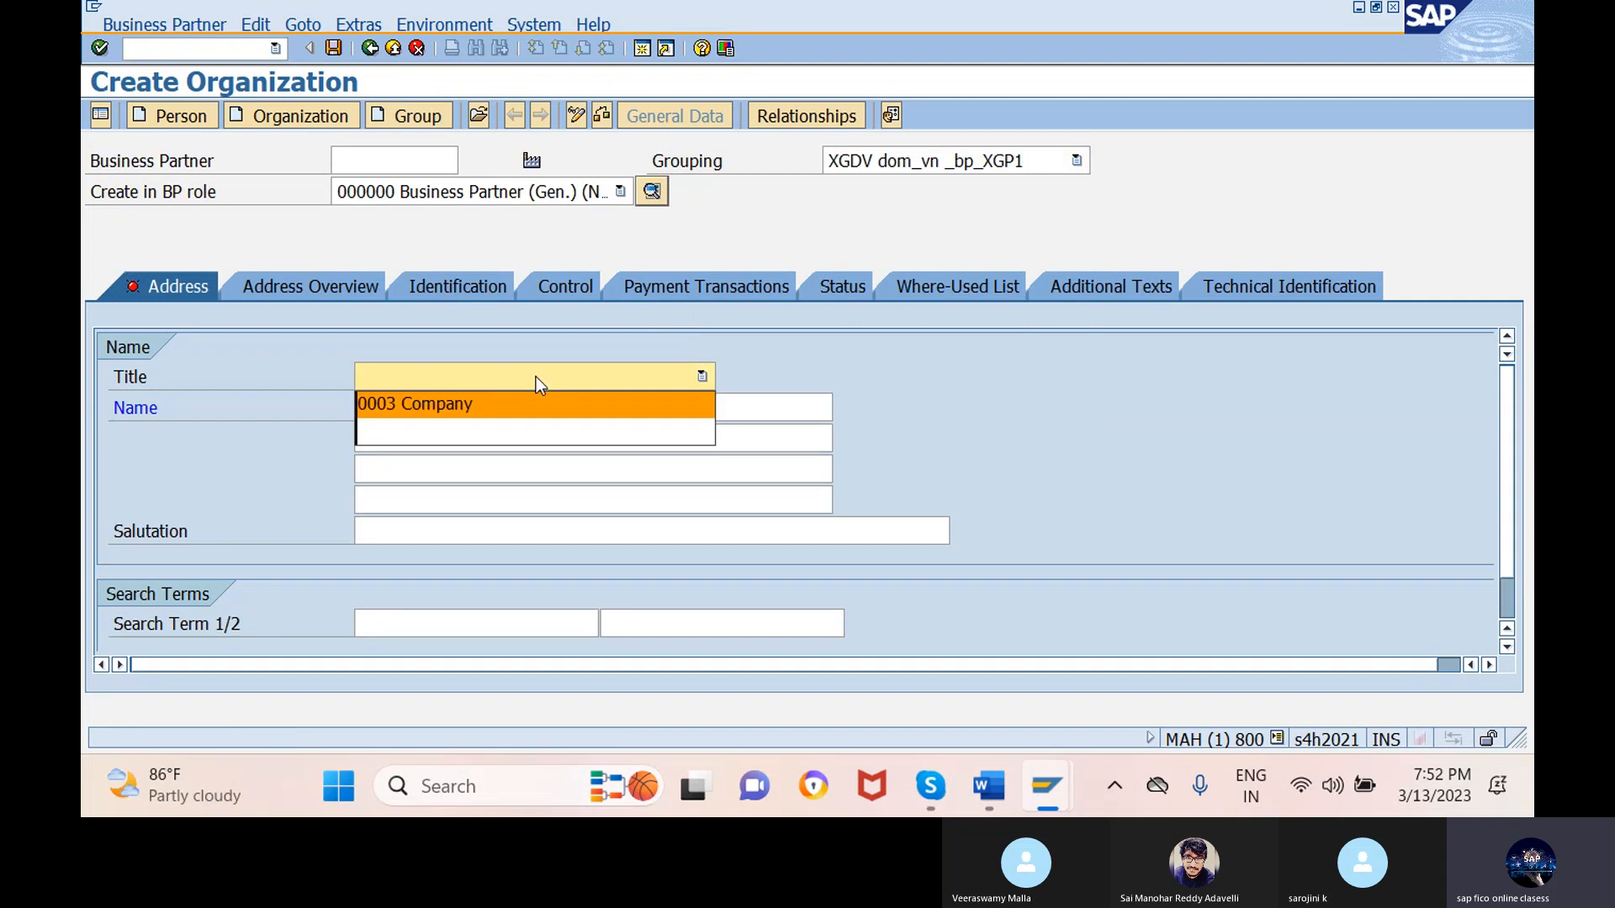
# - Choose title 0003 Company, enter the name 'navaratna services', and go to Search Term 1
pyautogui.click(520, 407)
pyautogui.click(596, 408)
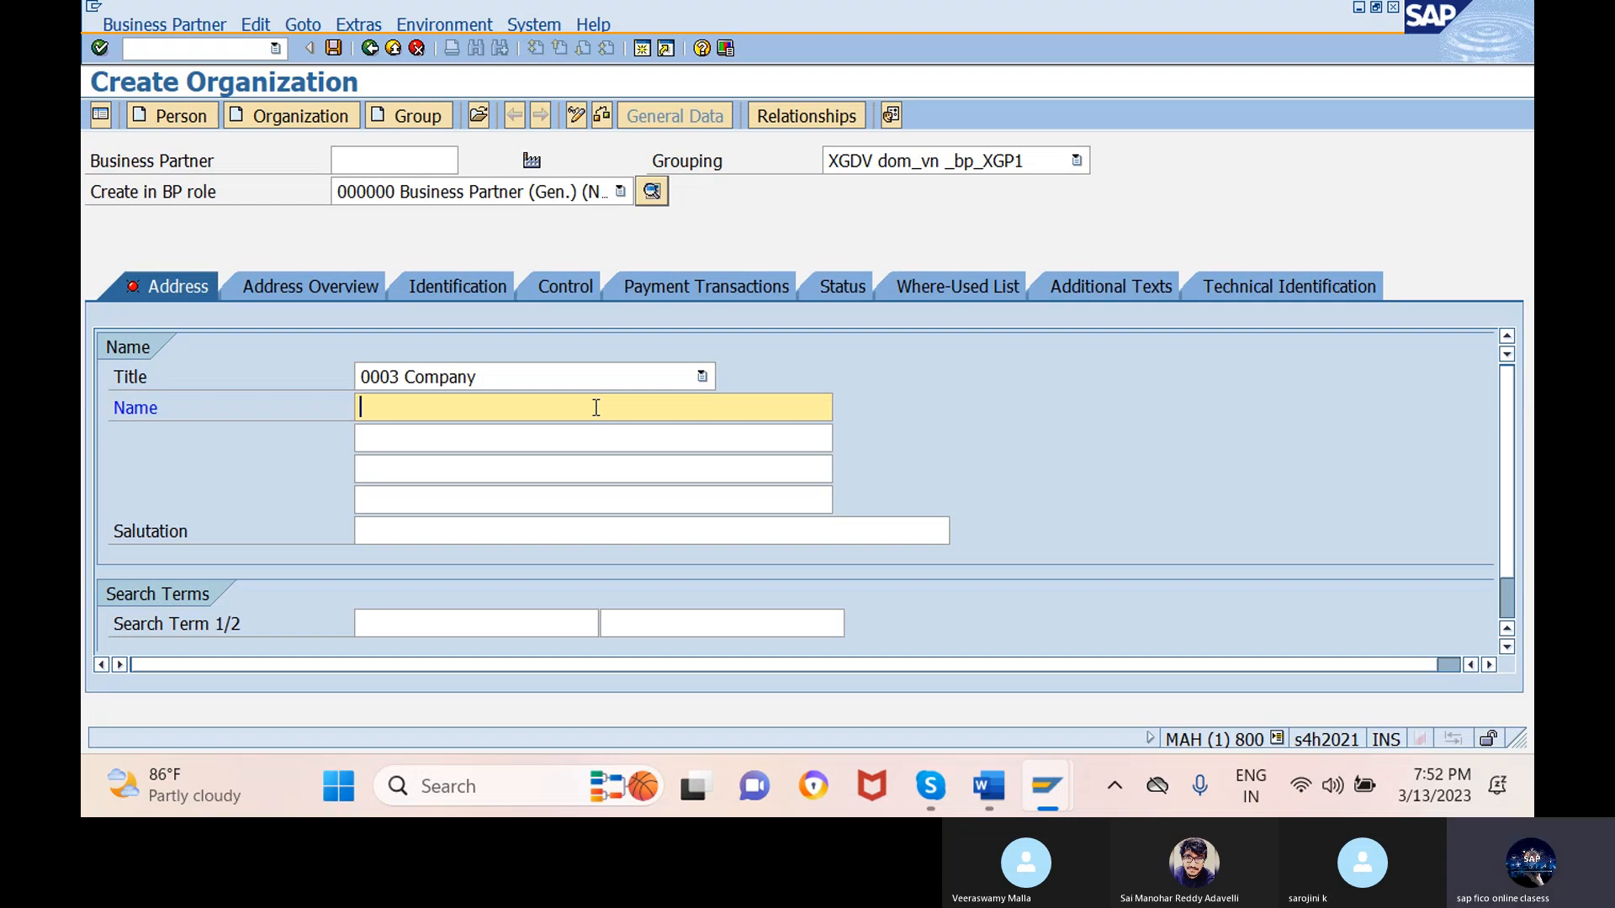
pyautogui.write('navaratna')
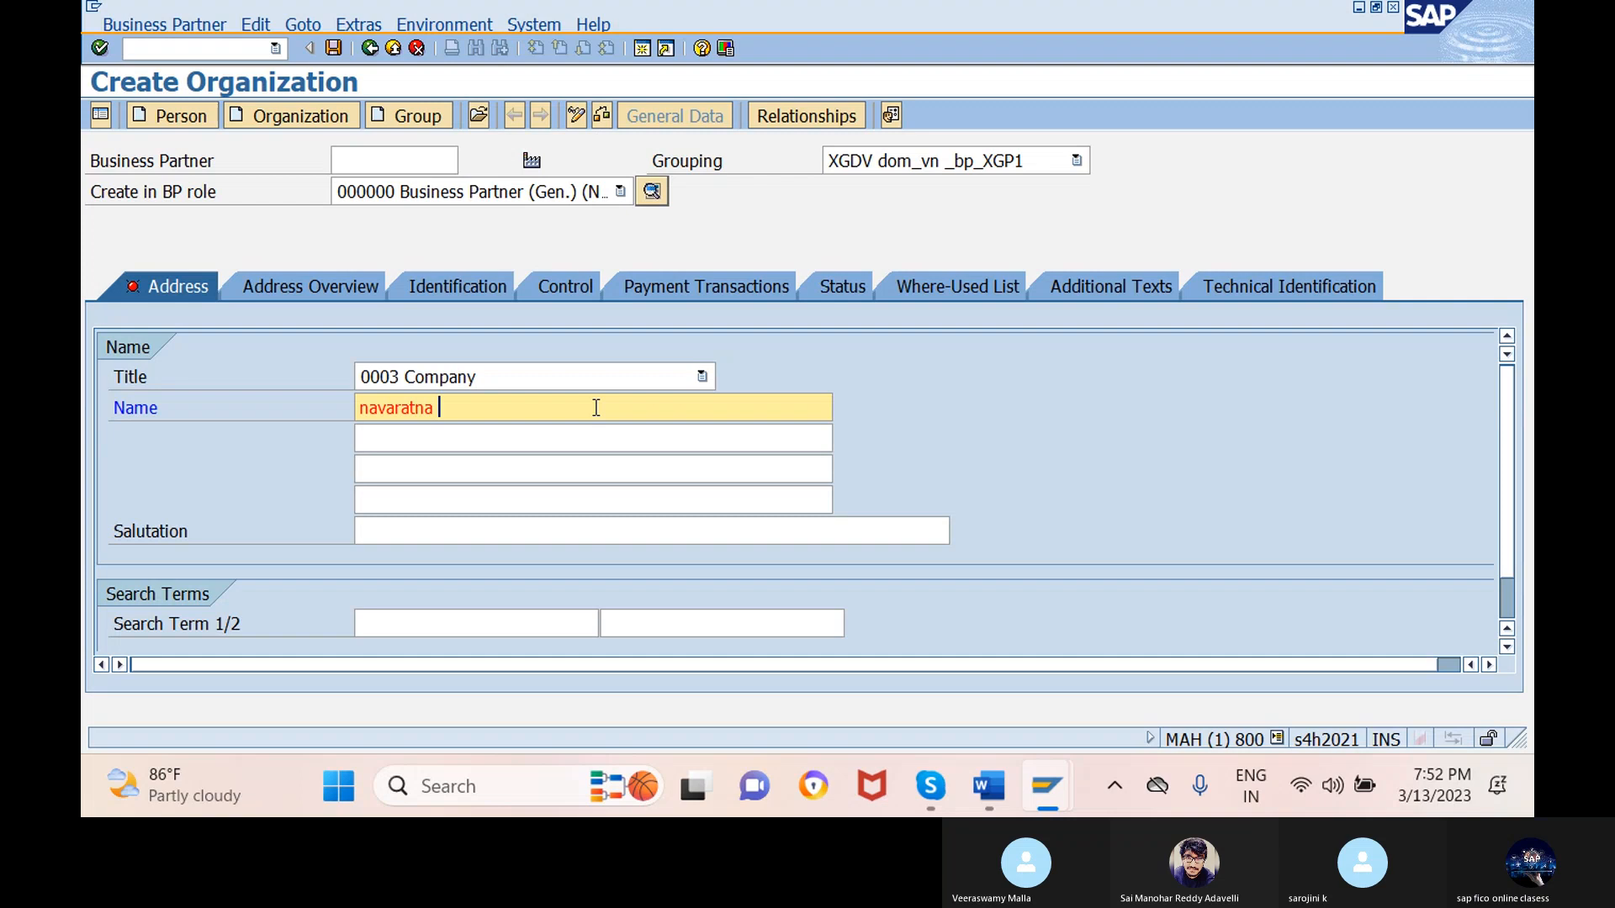
pyautogui.write(' se')
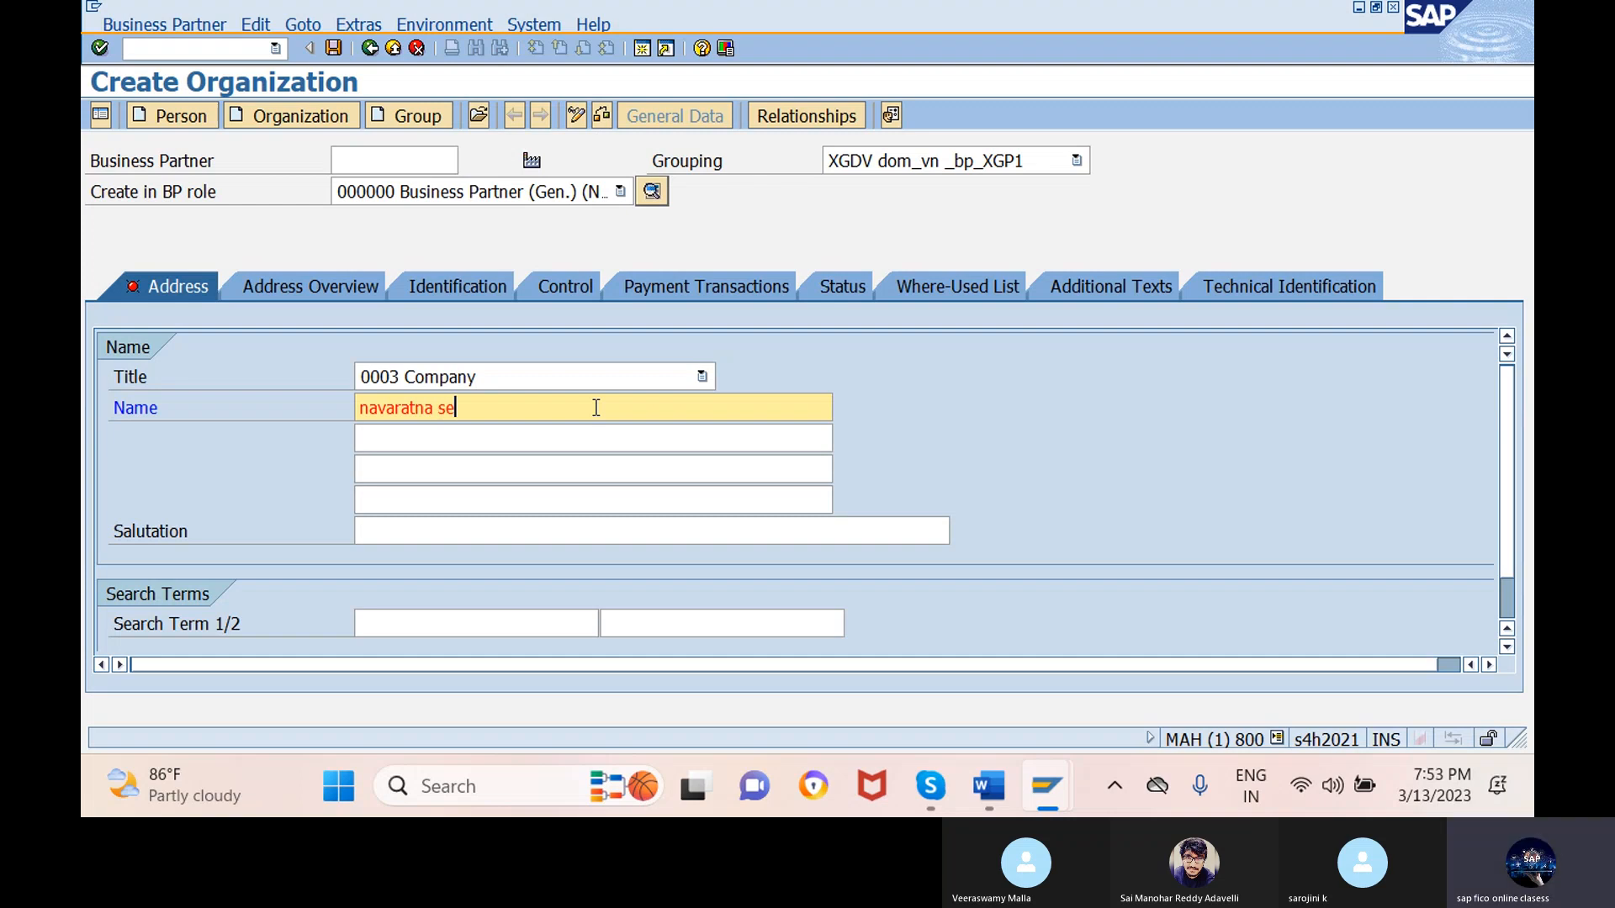
pyautogui.write('rvices')
pyautogui.click(479, 624)
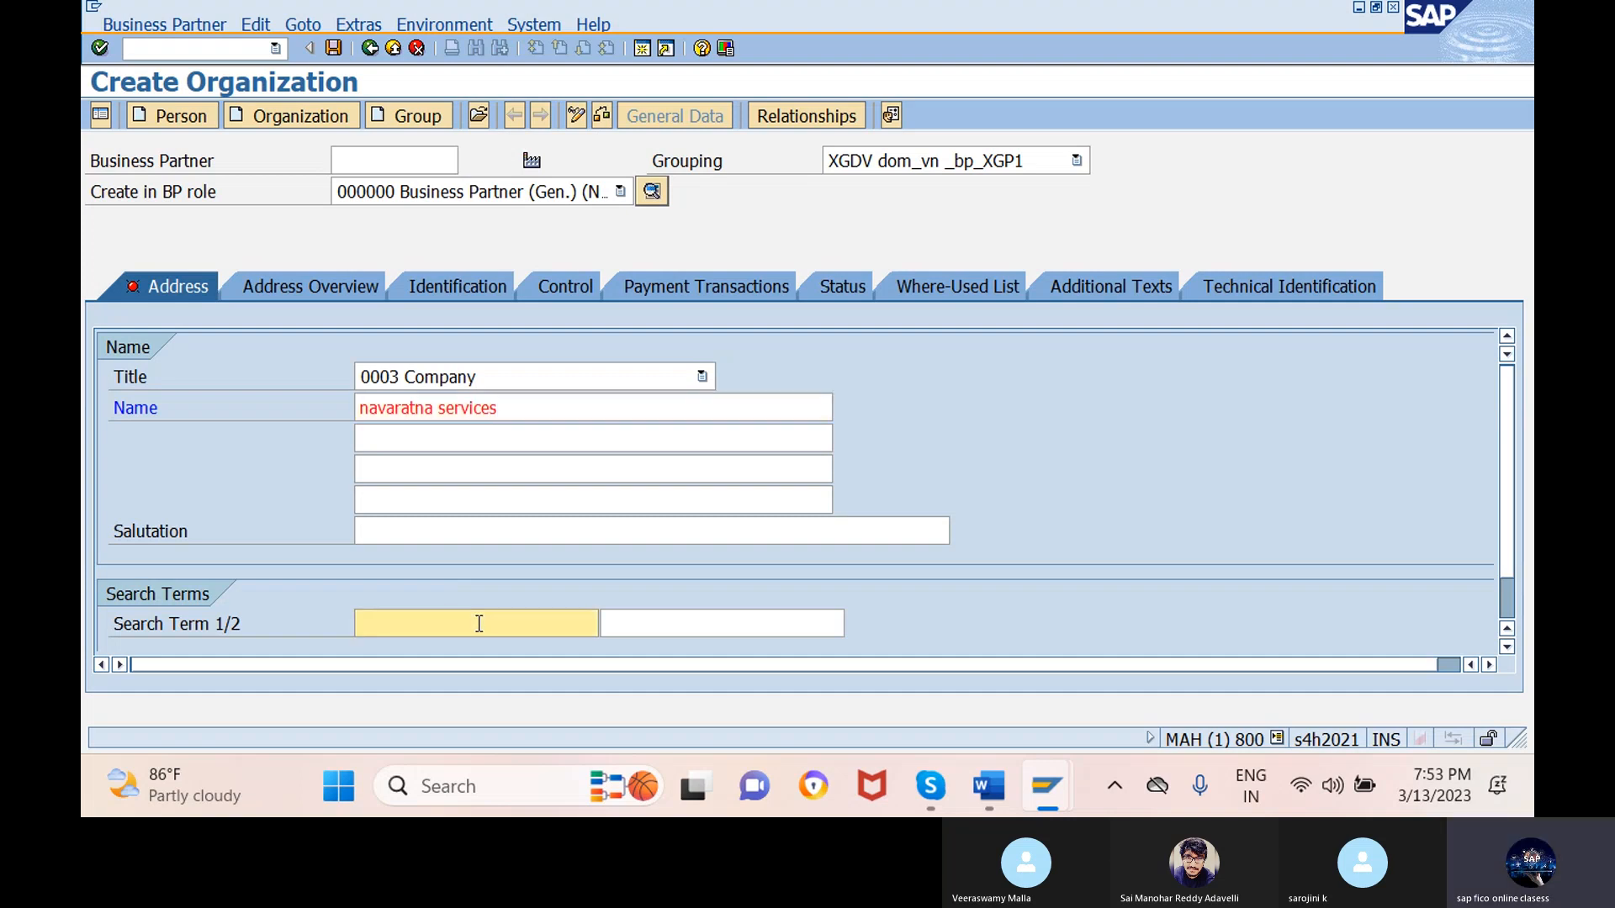
pyautogui.write('navaratna')
# - Enter street 'dalal strt' with house number 1-1-1-1-1
pyautogui.scroll(-5, 479, 626)
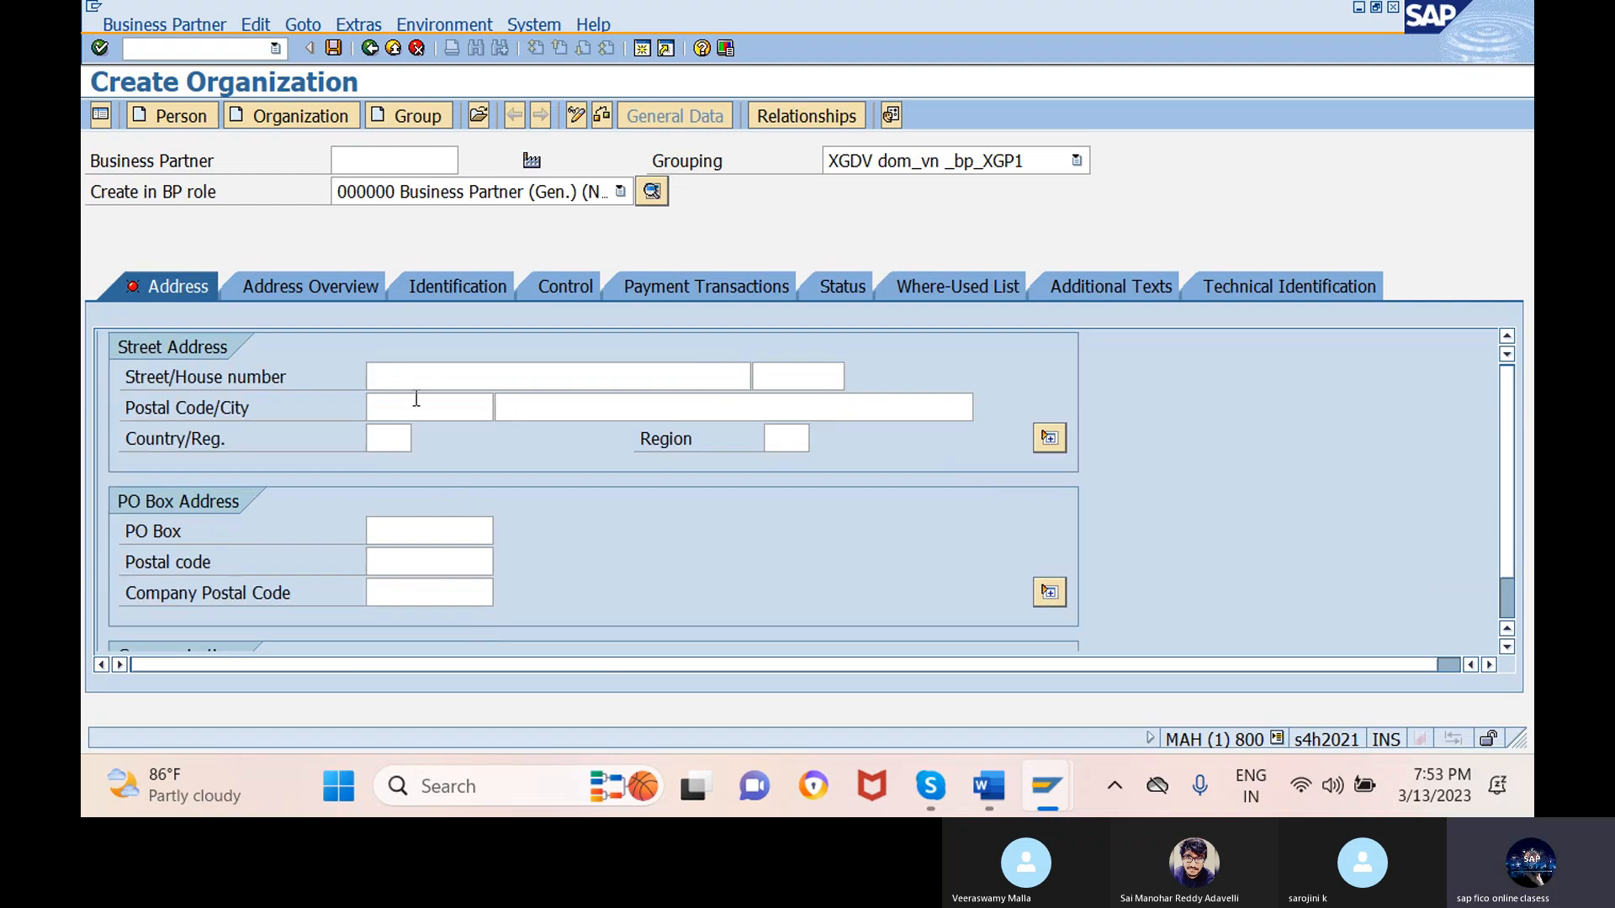
pyautogui.click(561, 376)
pyautogui.write('dalal')
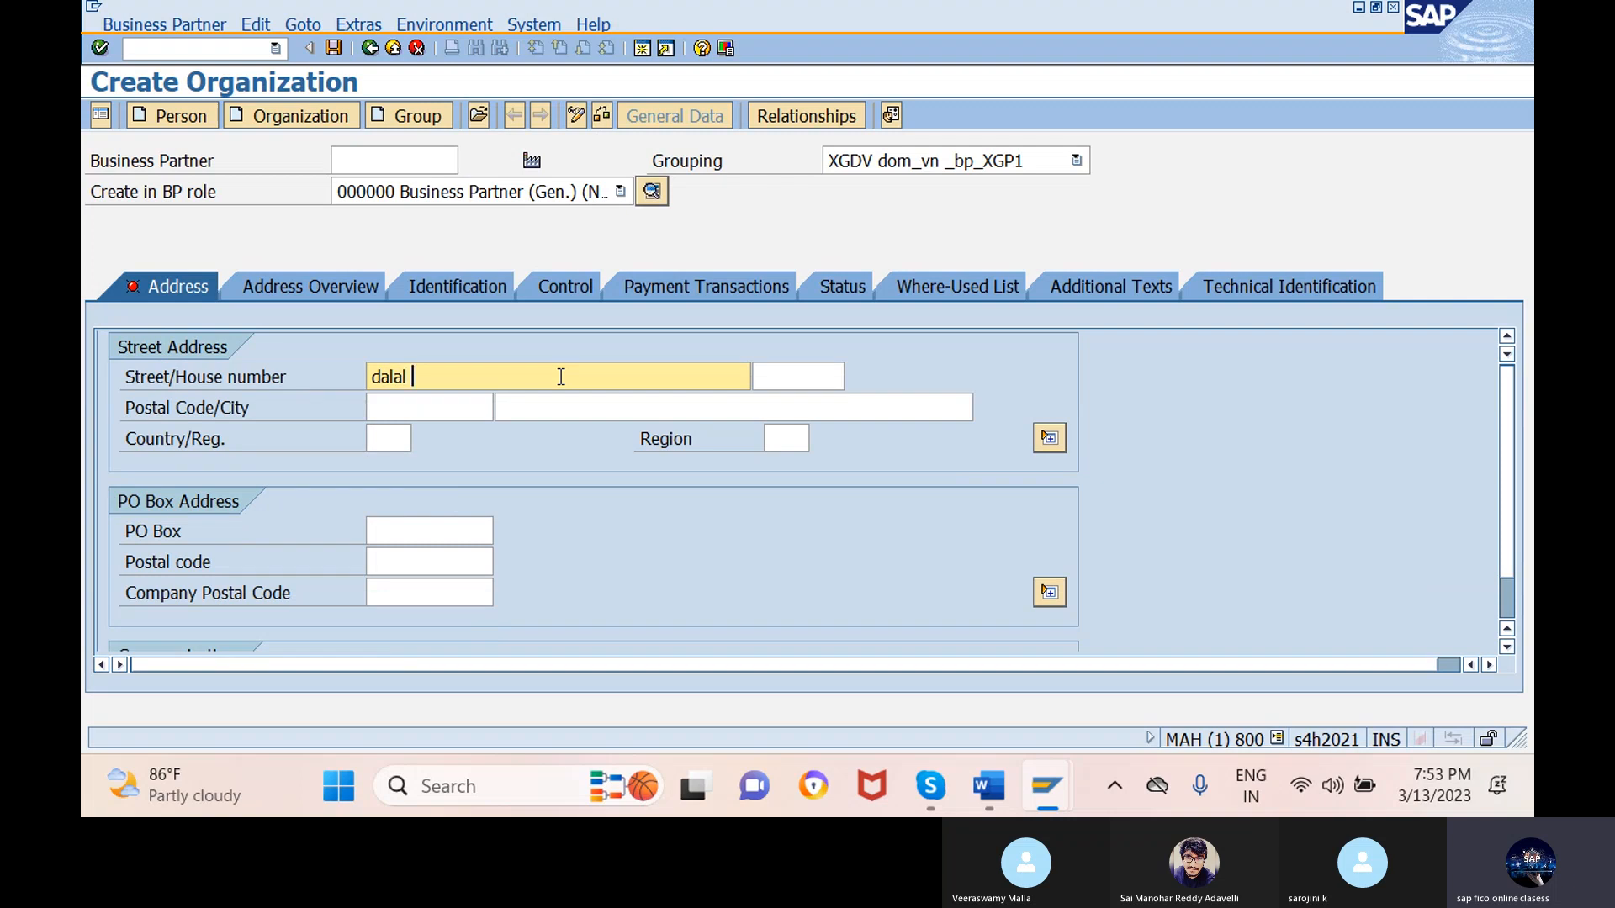
pyautogui.write(' strt')
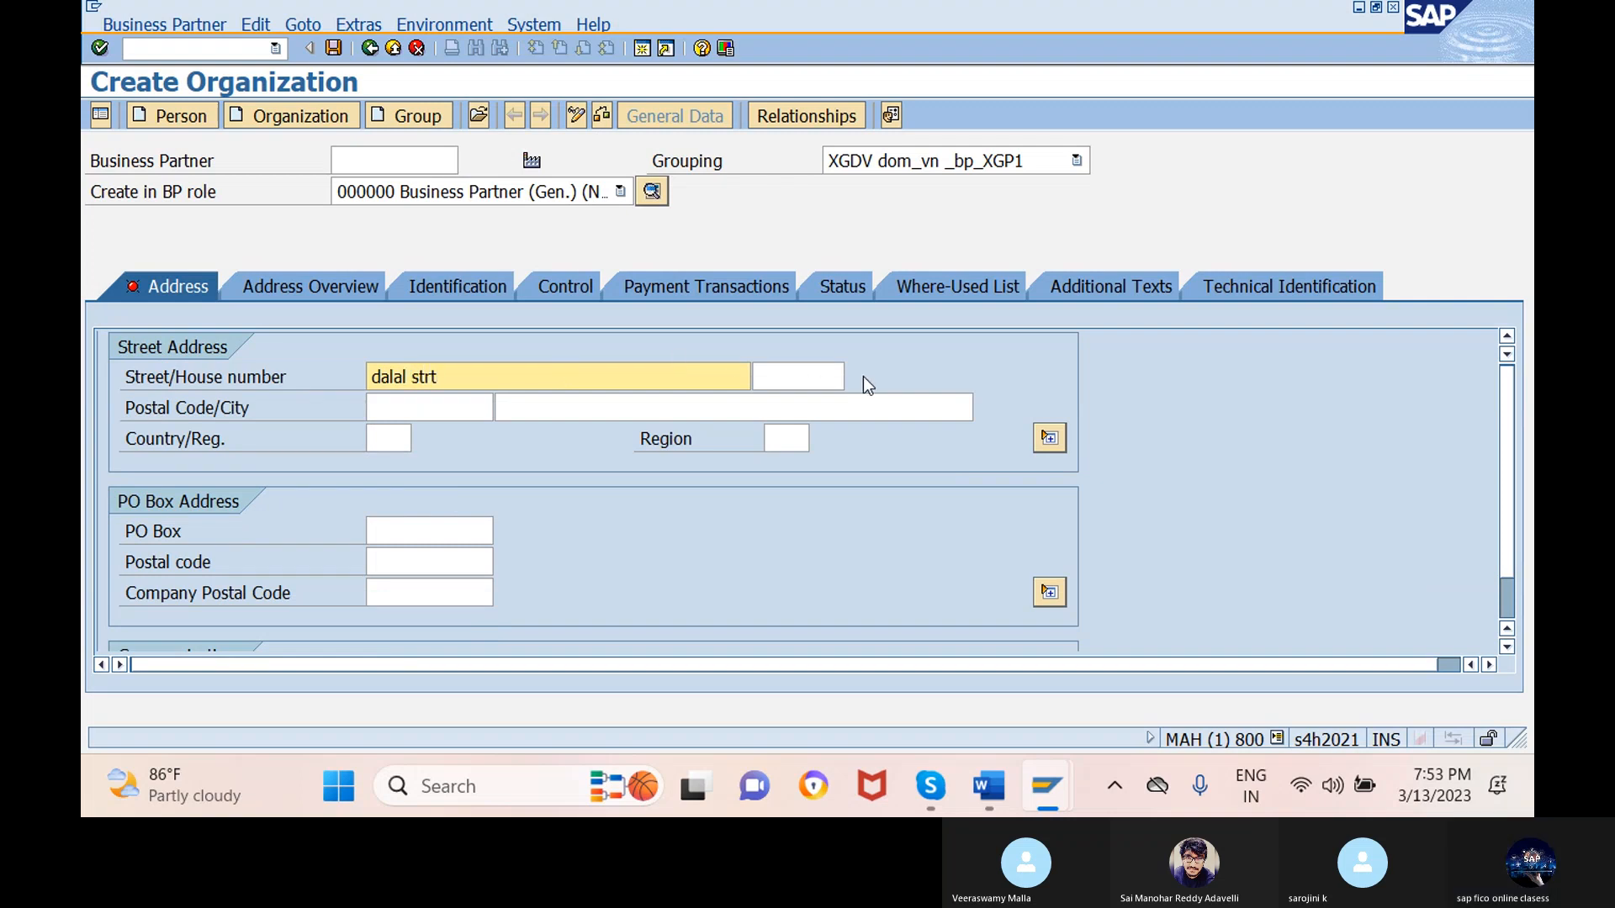
pyautogui.click(790, 373)
pyautogui.write('1')
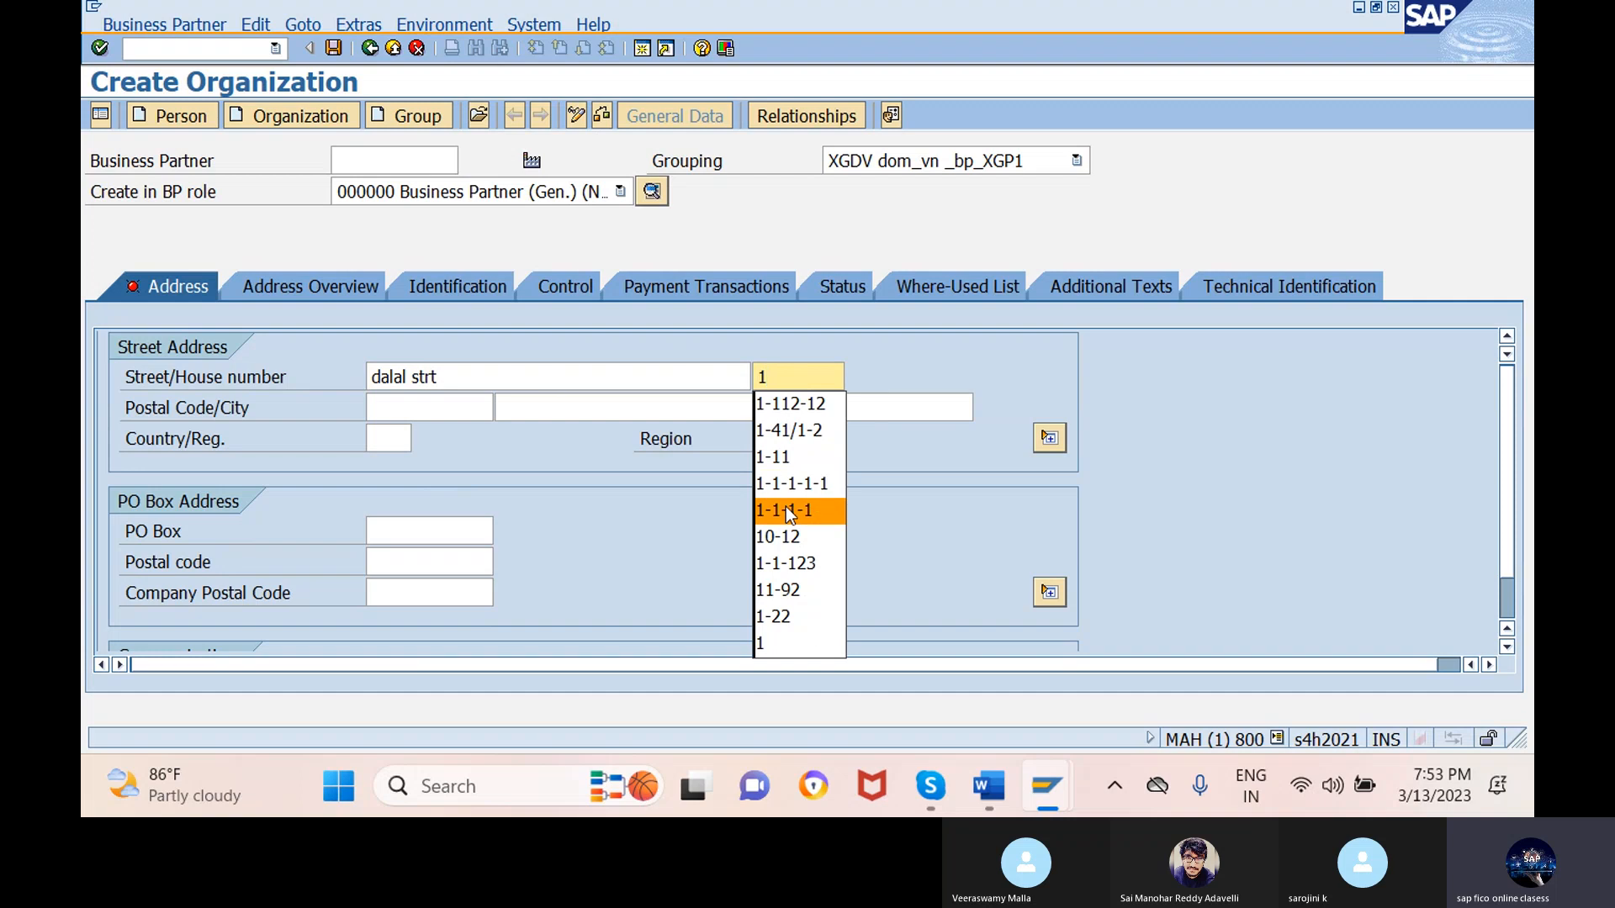
pyautogui.click(794, 488)
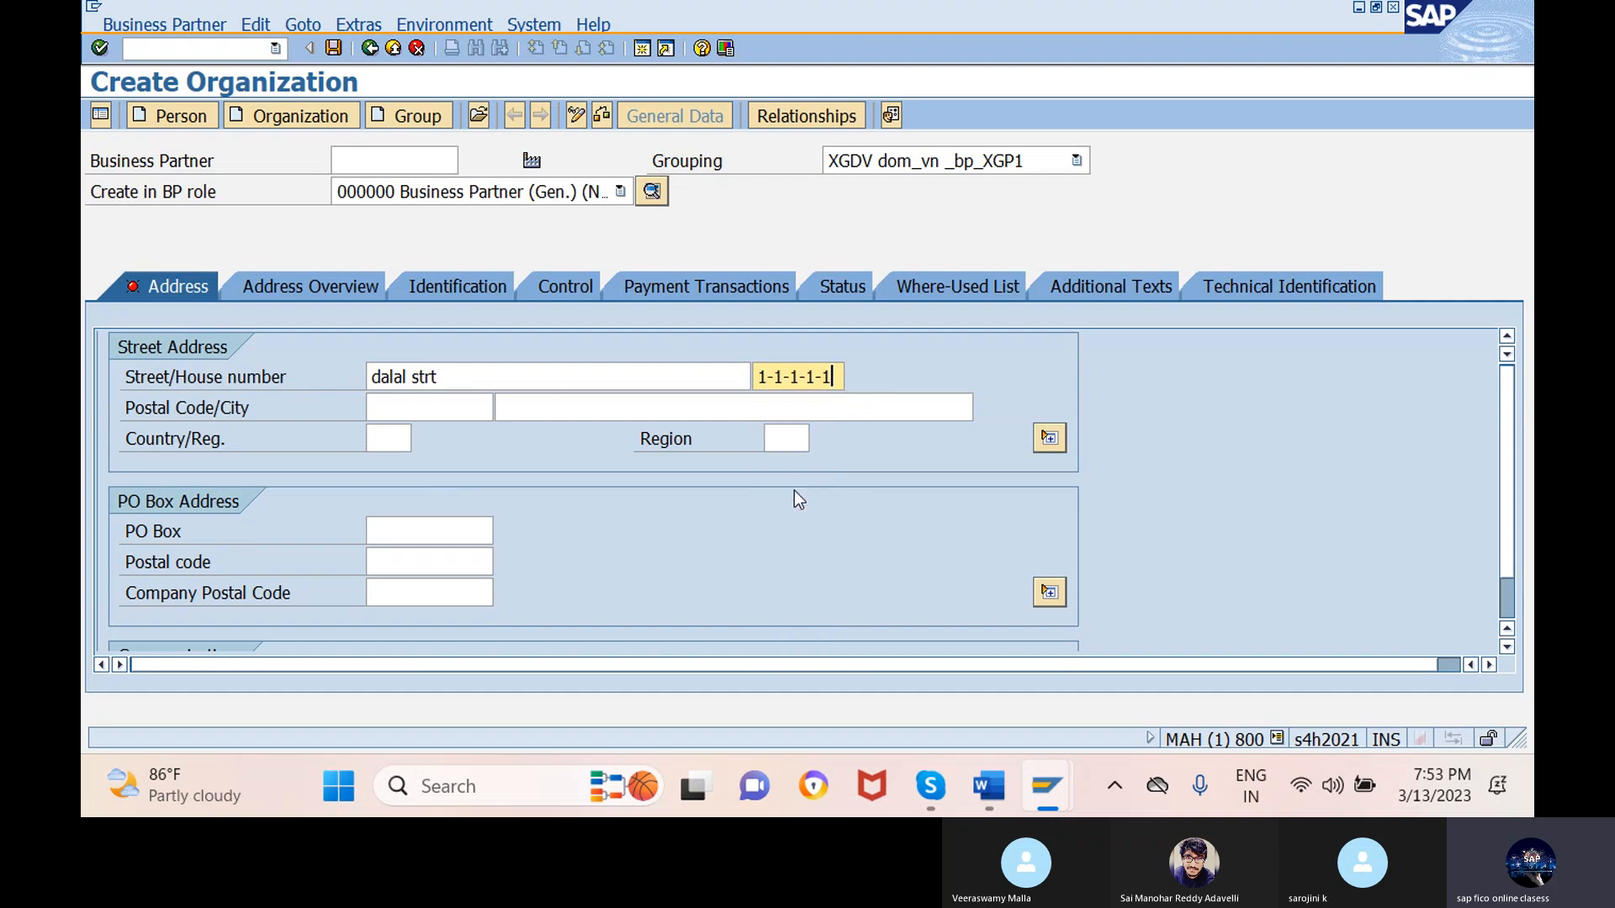
# - Set postal code 500000 and city MUMBAI
pyautogui.click(432, 407)
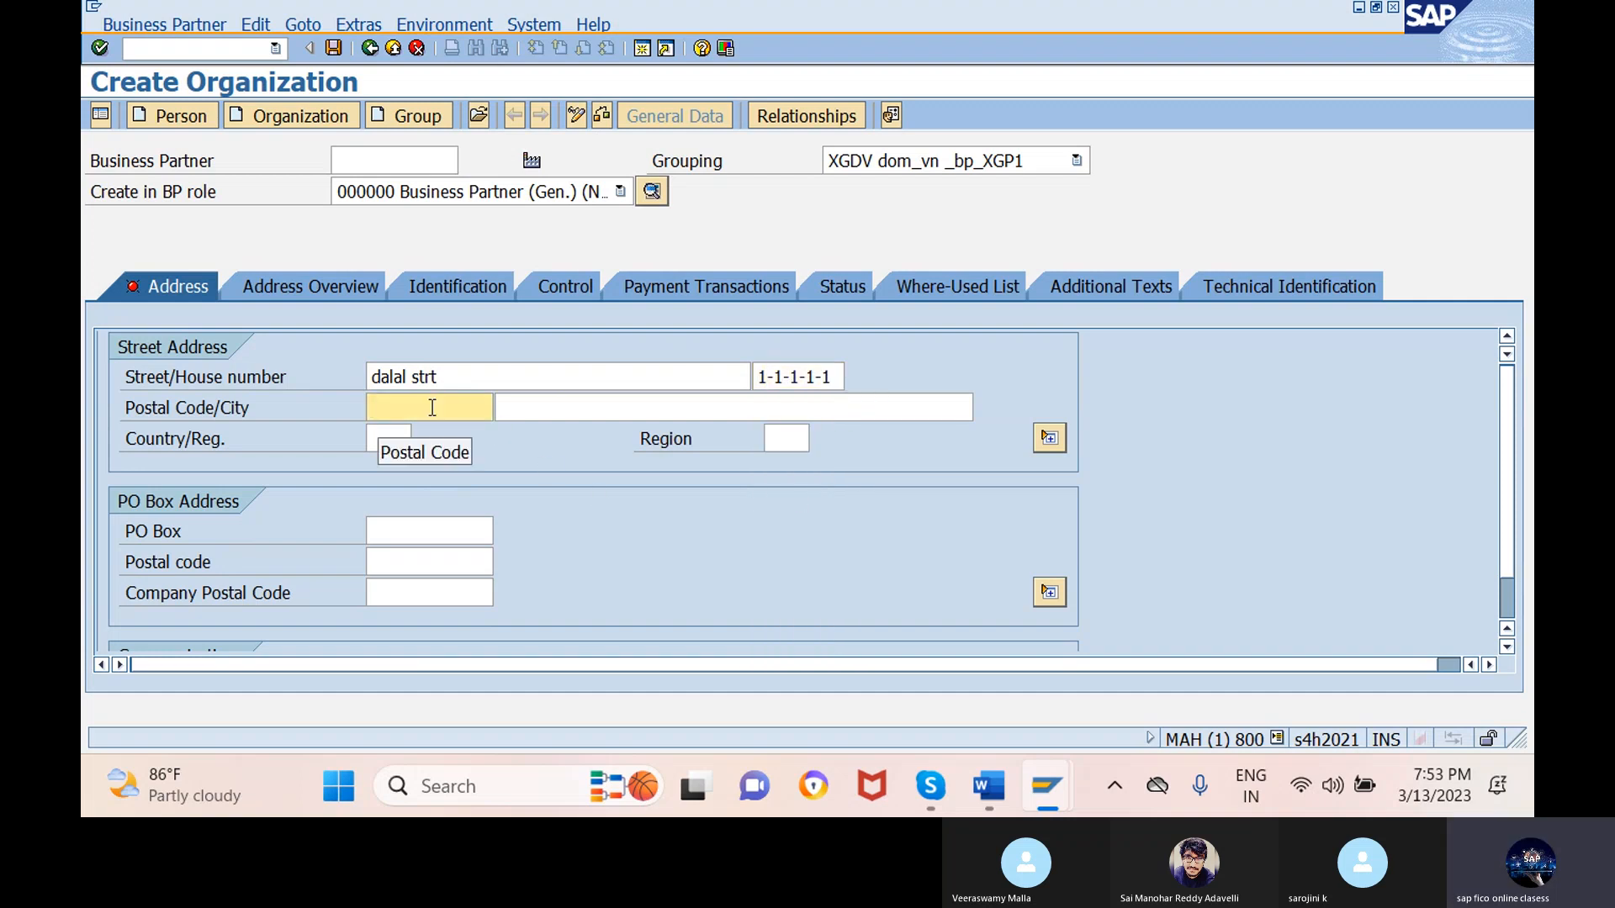
pyautogui.write('5')
pyautogui.click(435, 430)
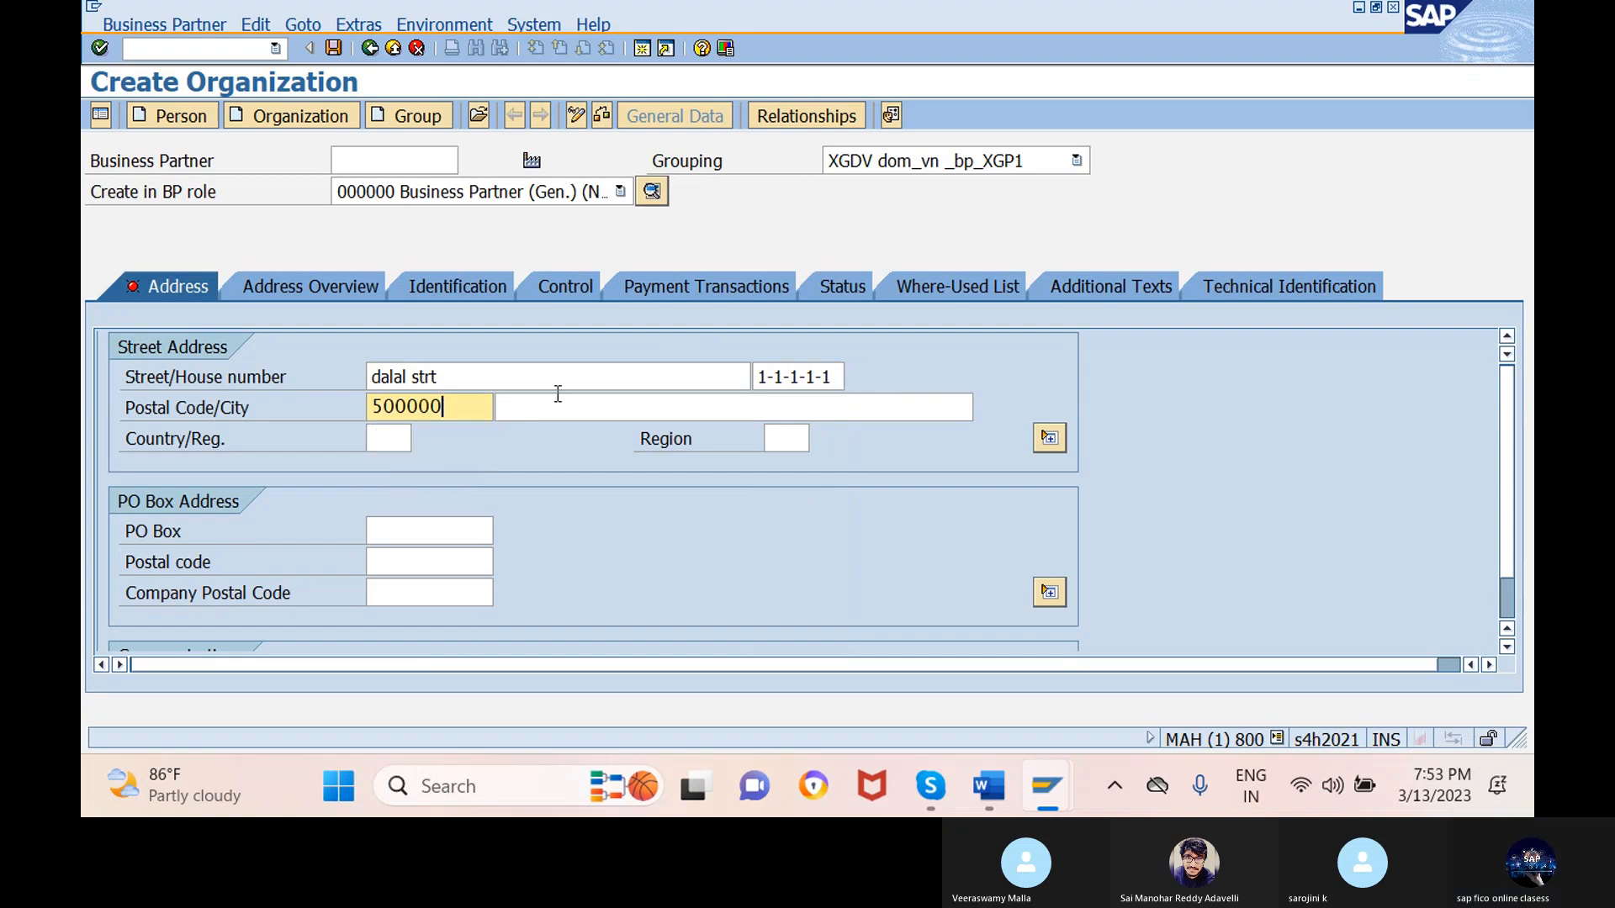
pyautogui.click(559, 407)
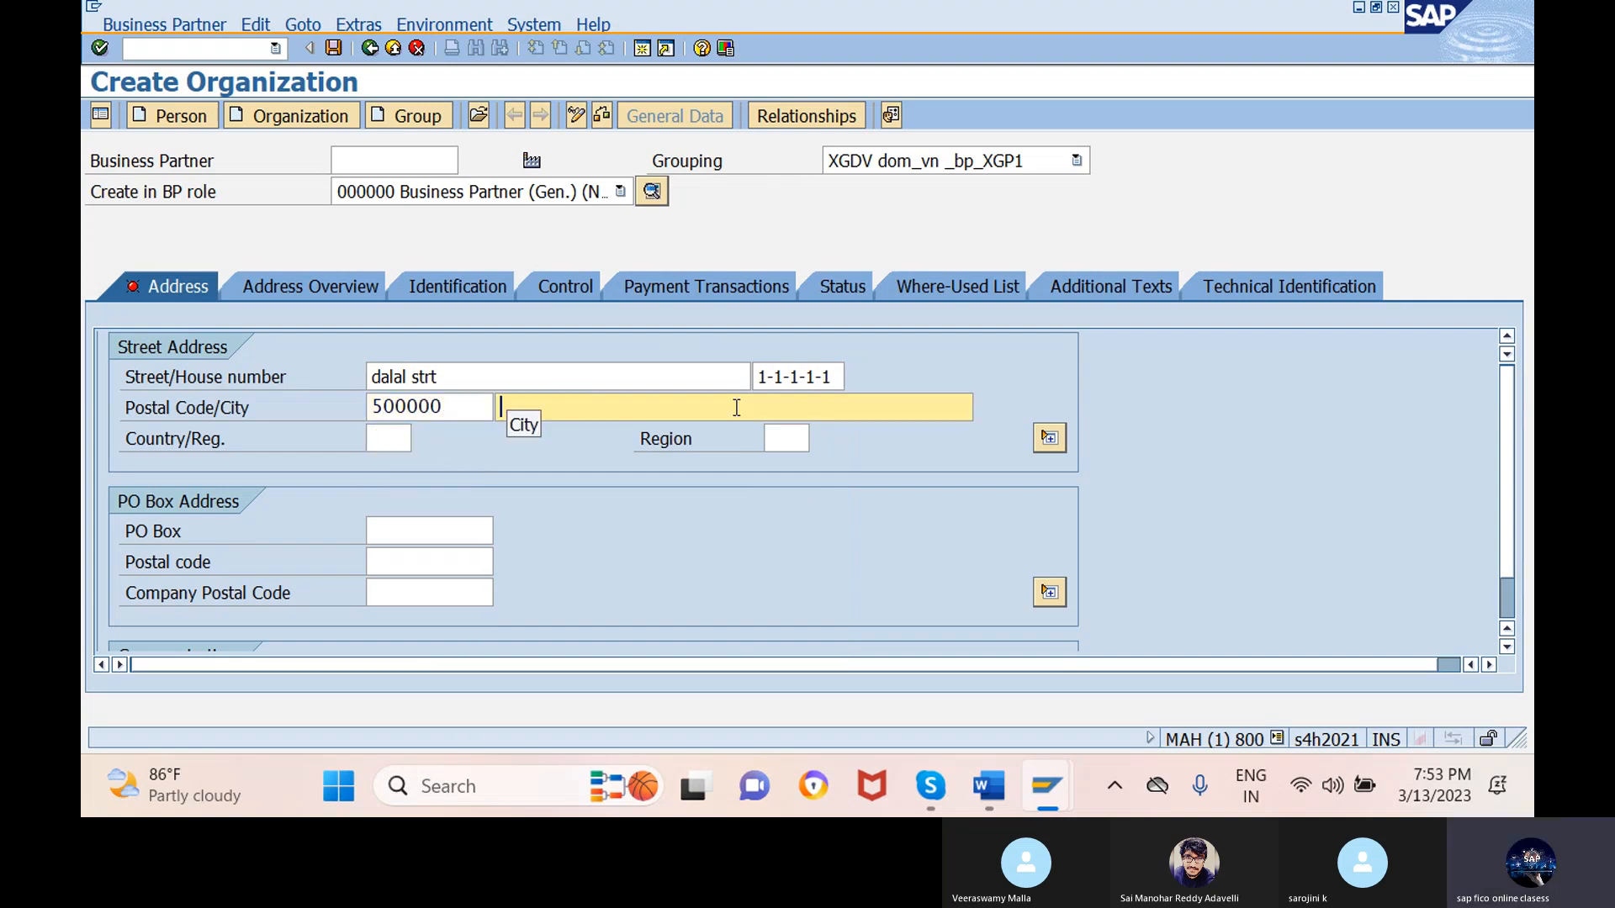
pyautogui.write('mu')
pyautogui.click(690, 433)
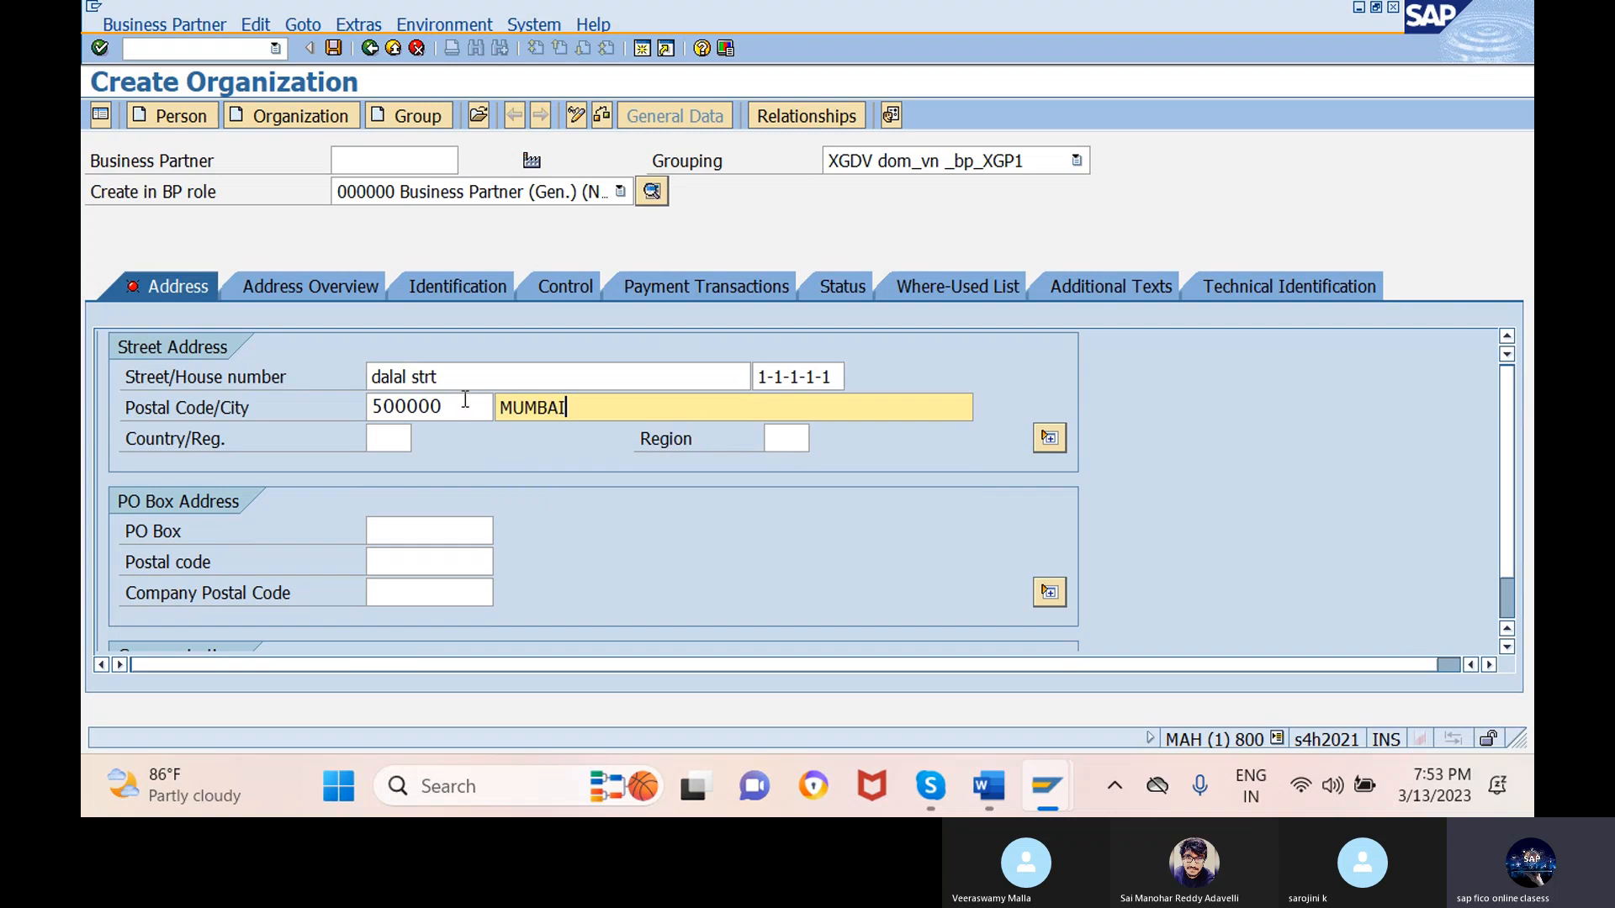
# - Set country IN (India) and region MH (Maharashtra)
pyautogui.click(403, 438)
pyautogui.write('in')
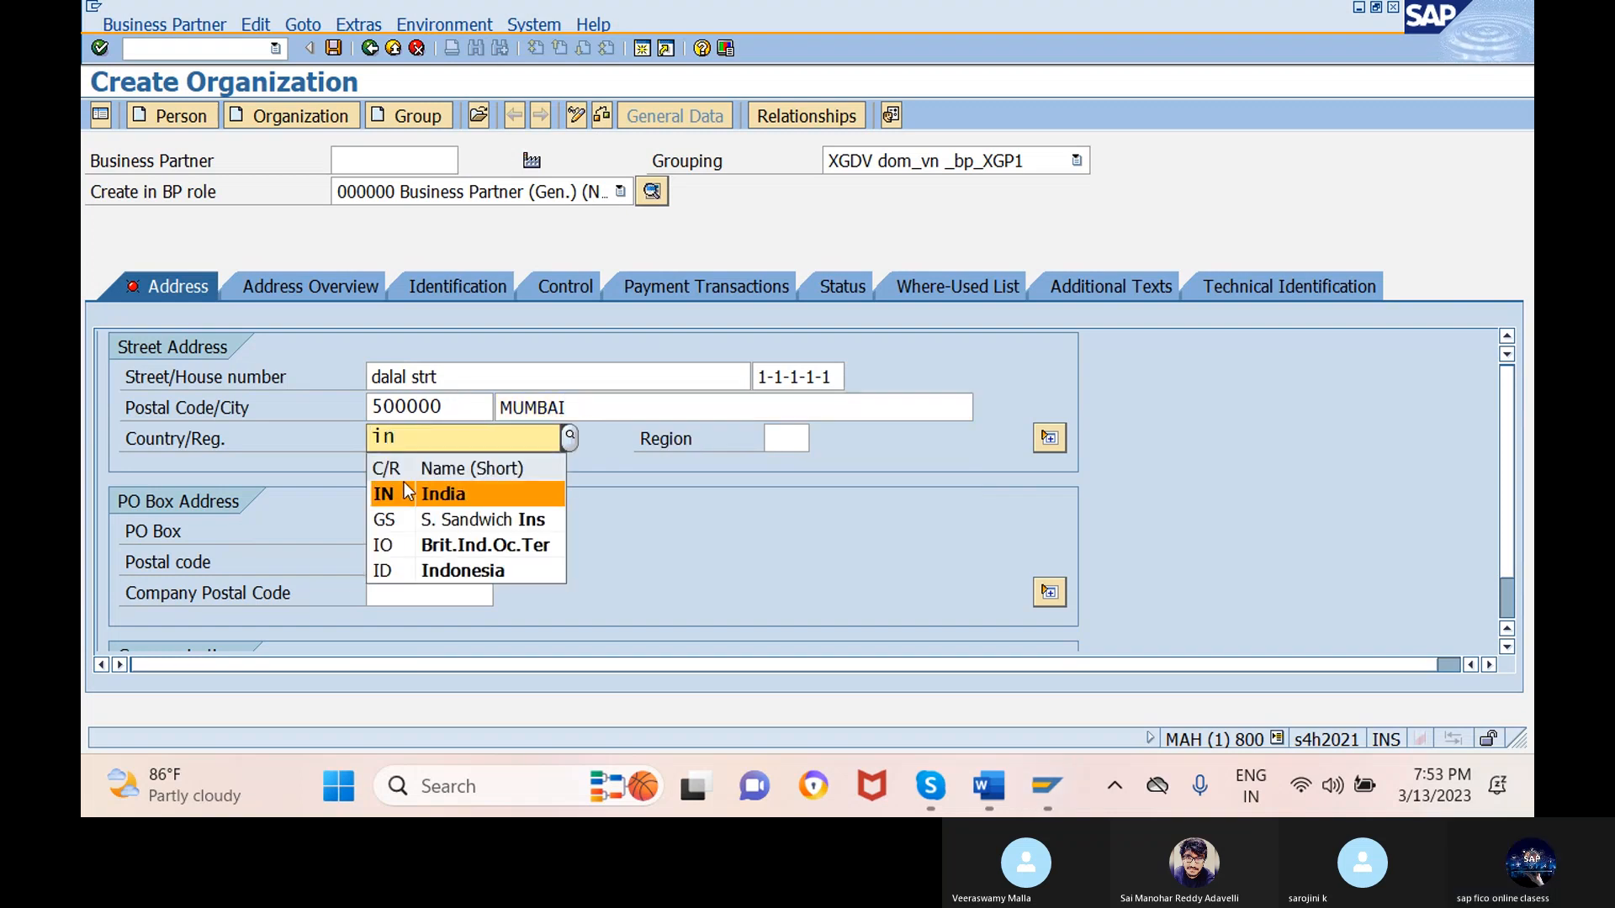
pyautogui.click(404, 492)
pyautogui.click(799, 438)
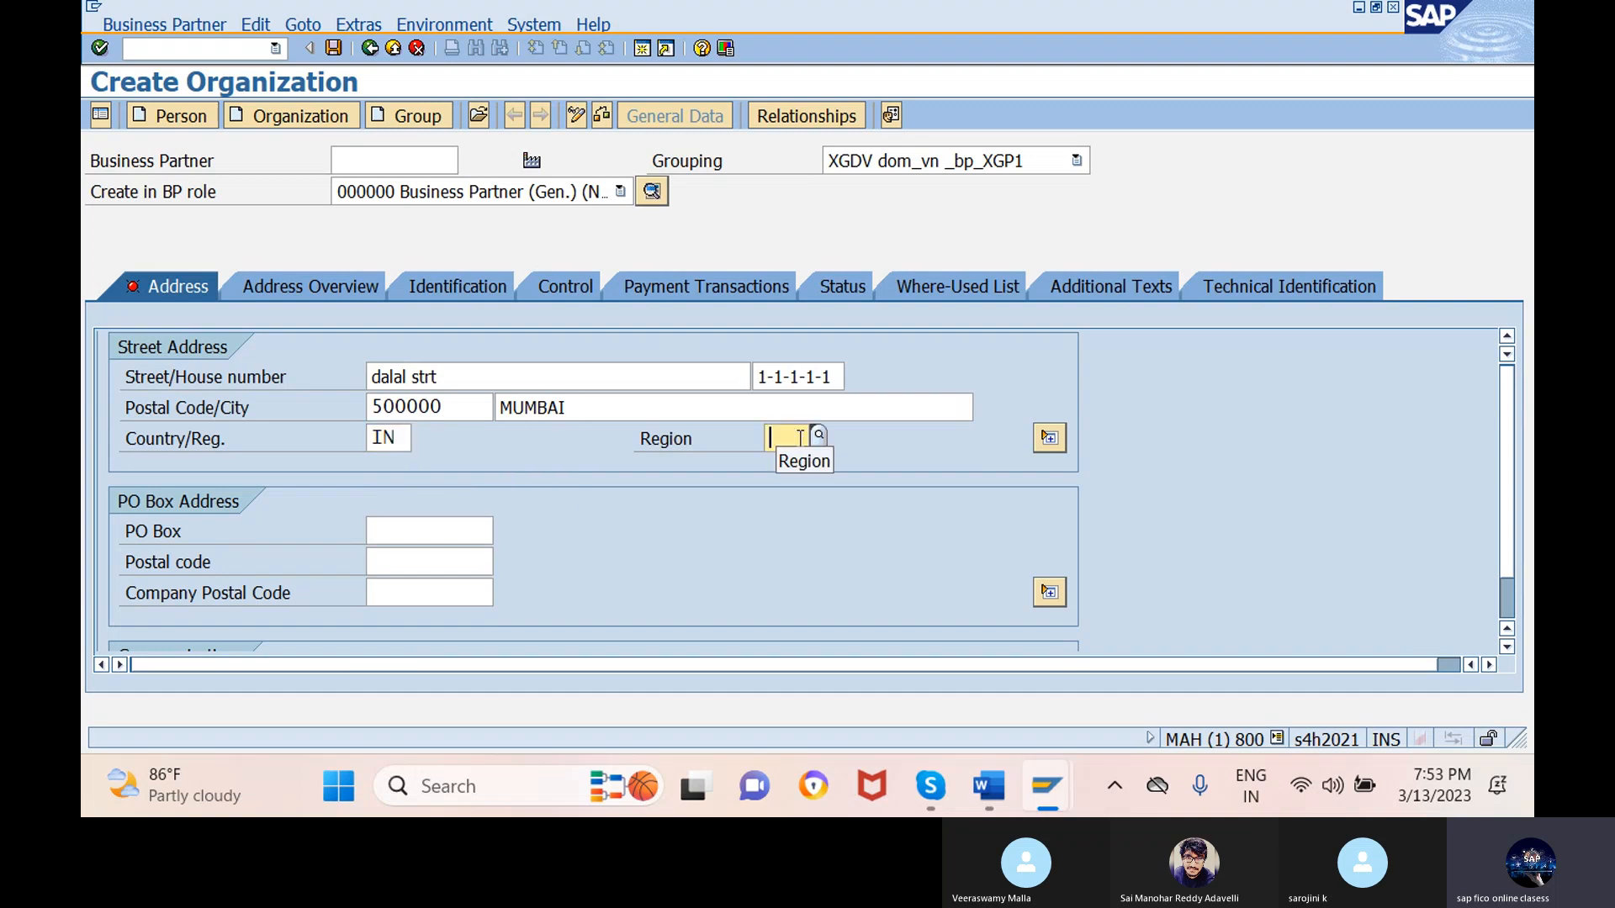
pyautogui.write('mh')
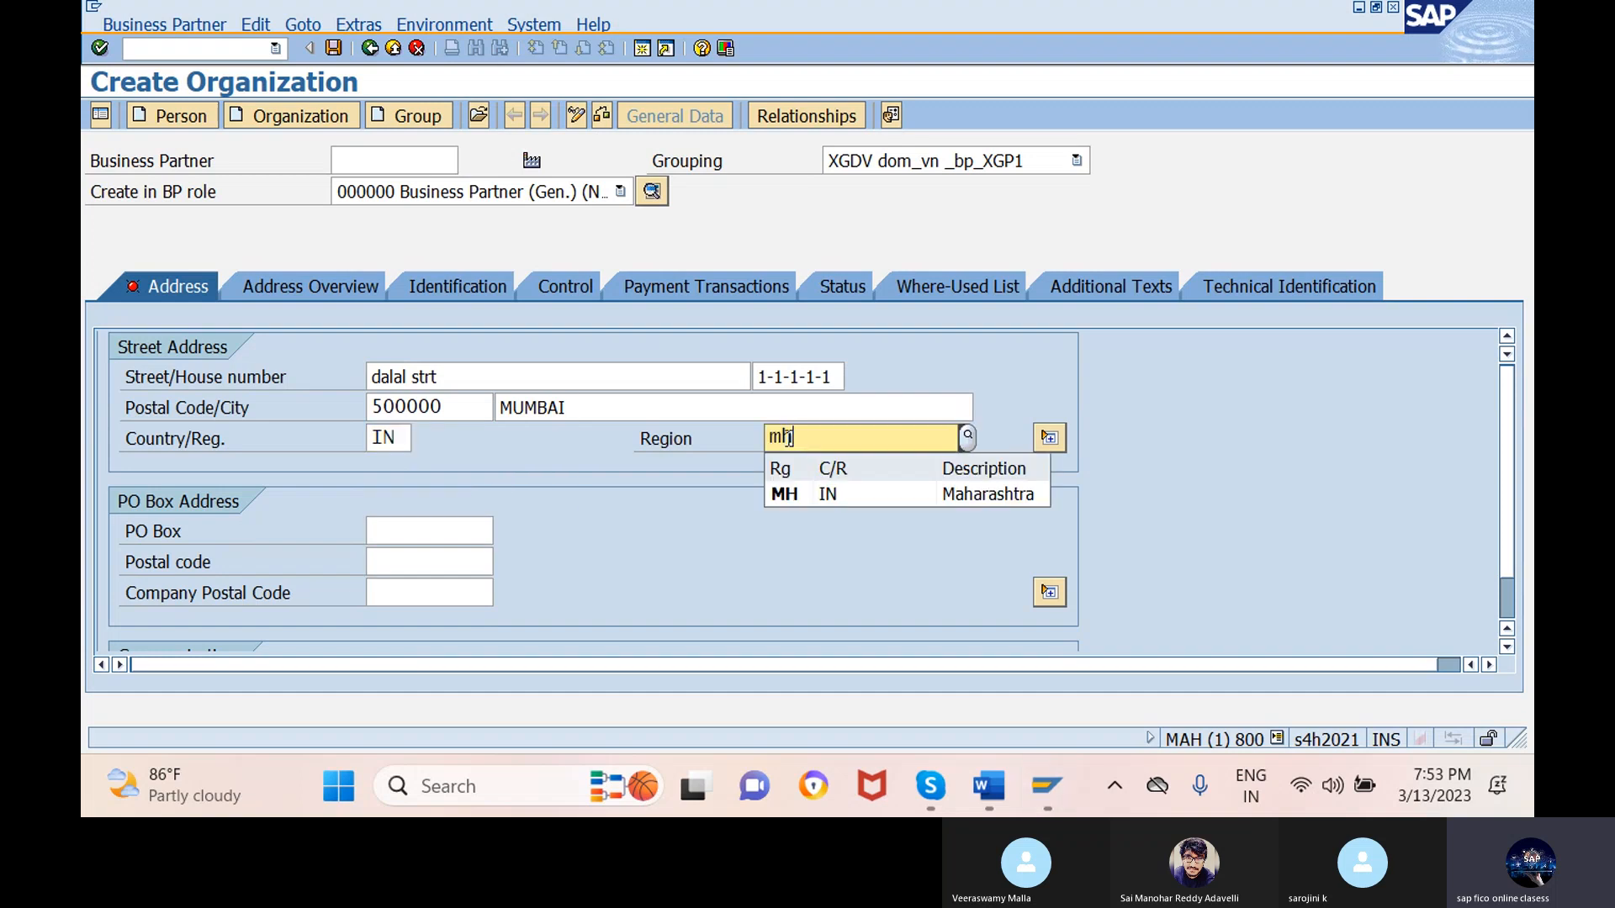
pyautogui.click(786, 494)
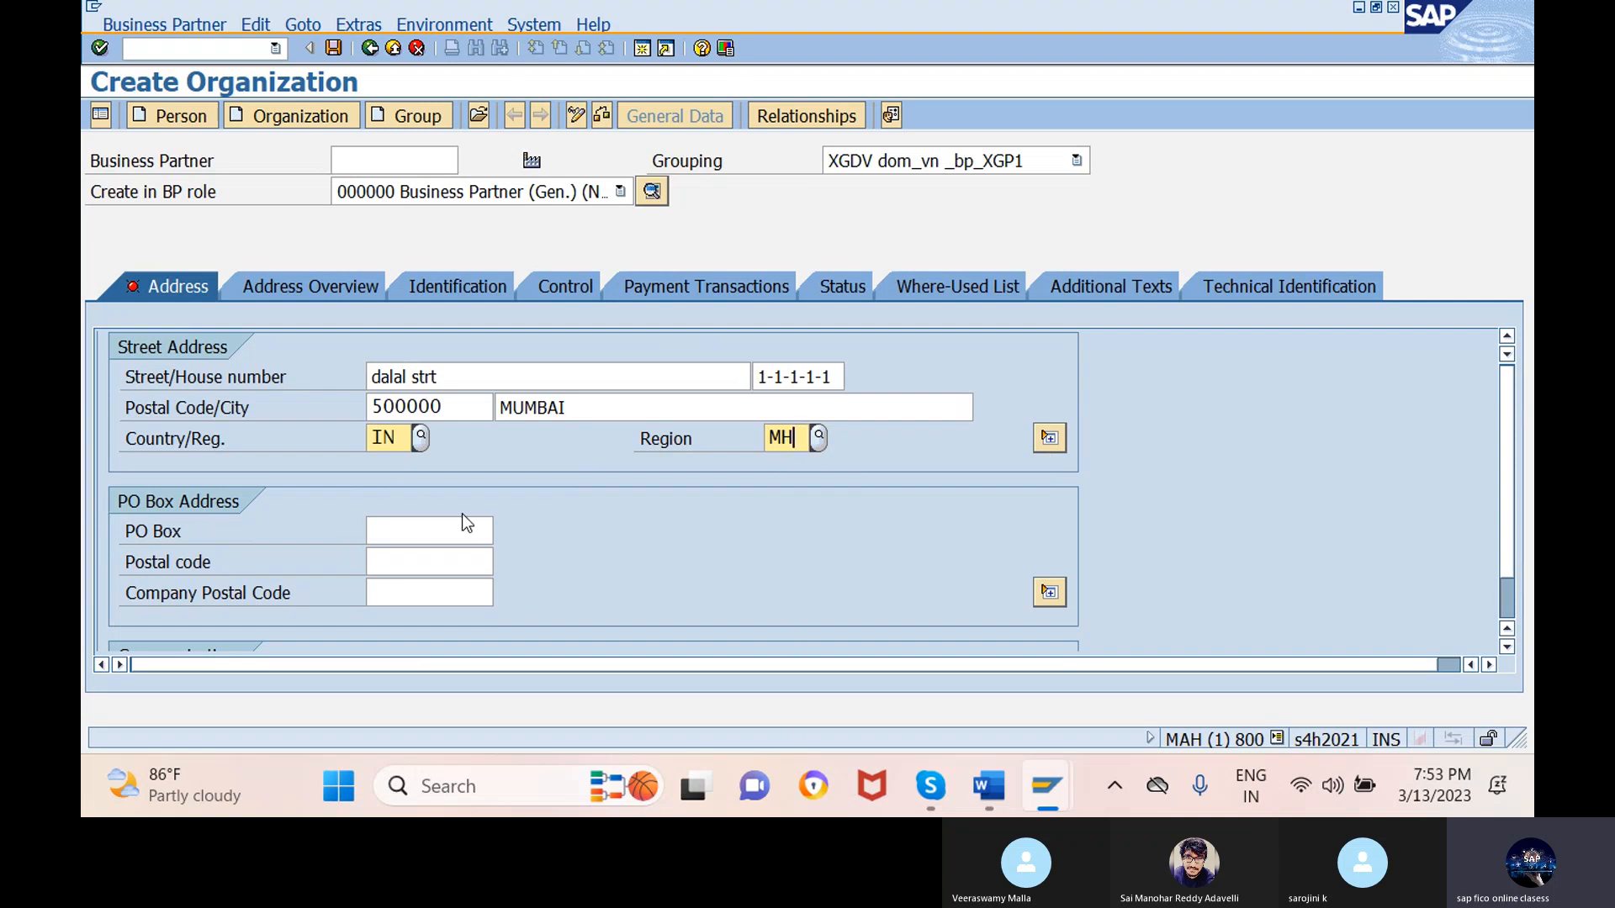
# - Set PO box 'mr nagar' with PO box postal code 500000
pyautogui.click(433, 531)
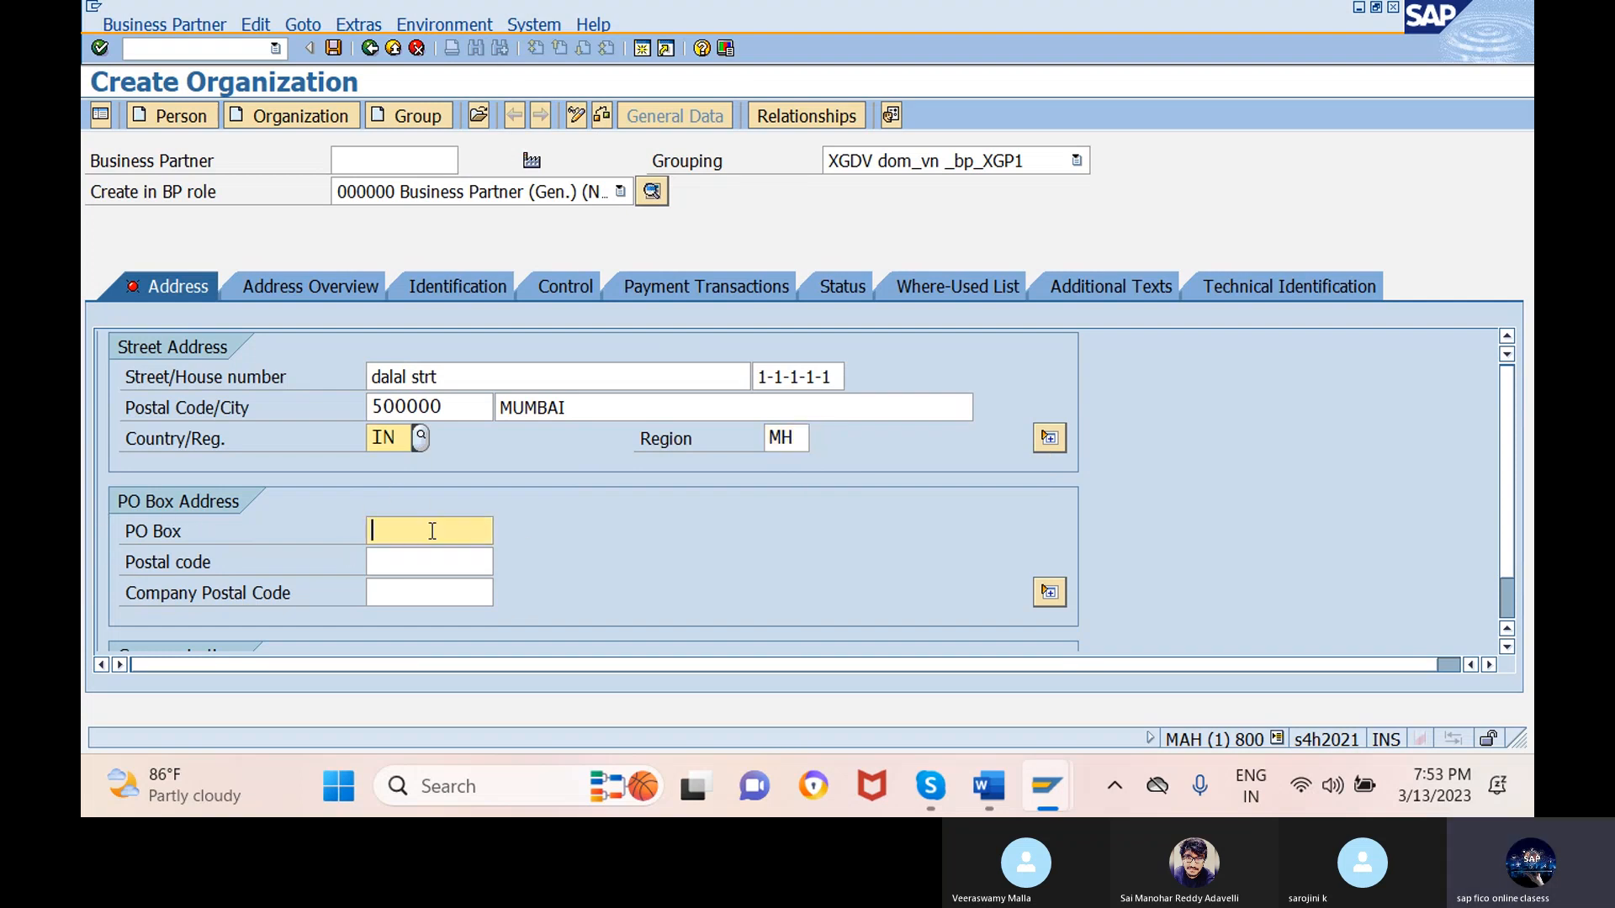
pyautogui.write('4')
pyautogui.press('BackSpace')
pyautogui.write('5')
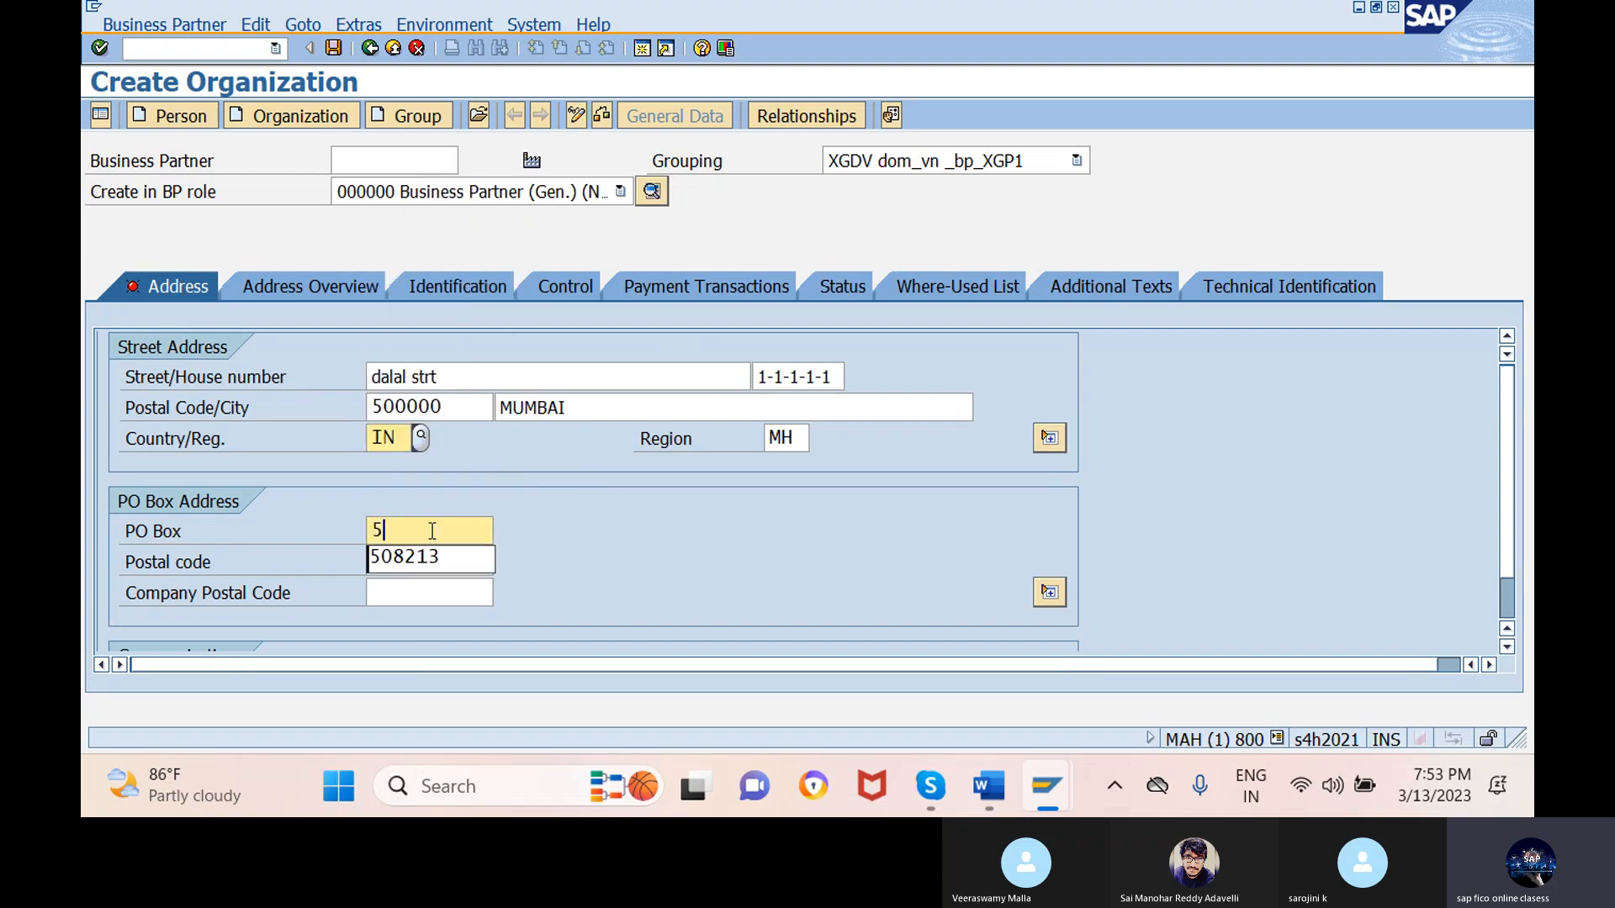
pyautogui.click(429, 556)
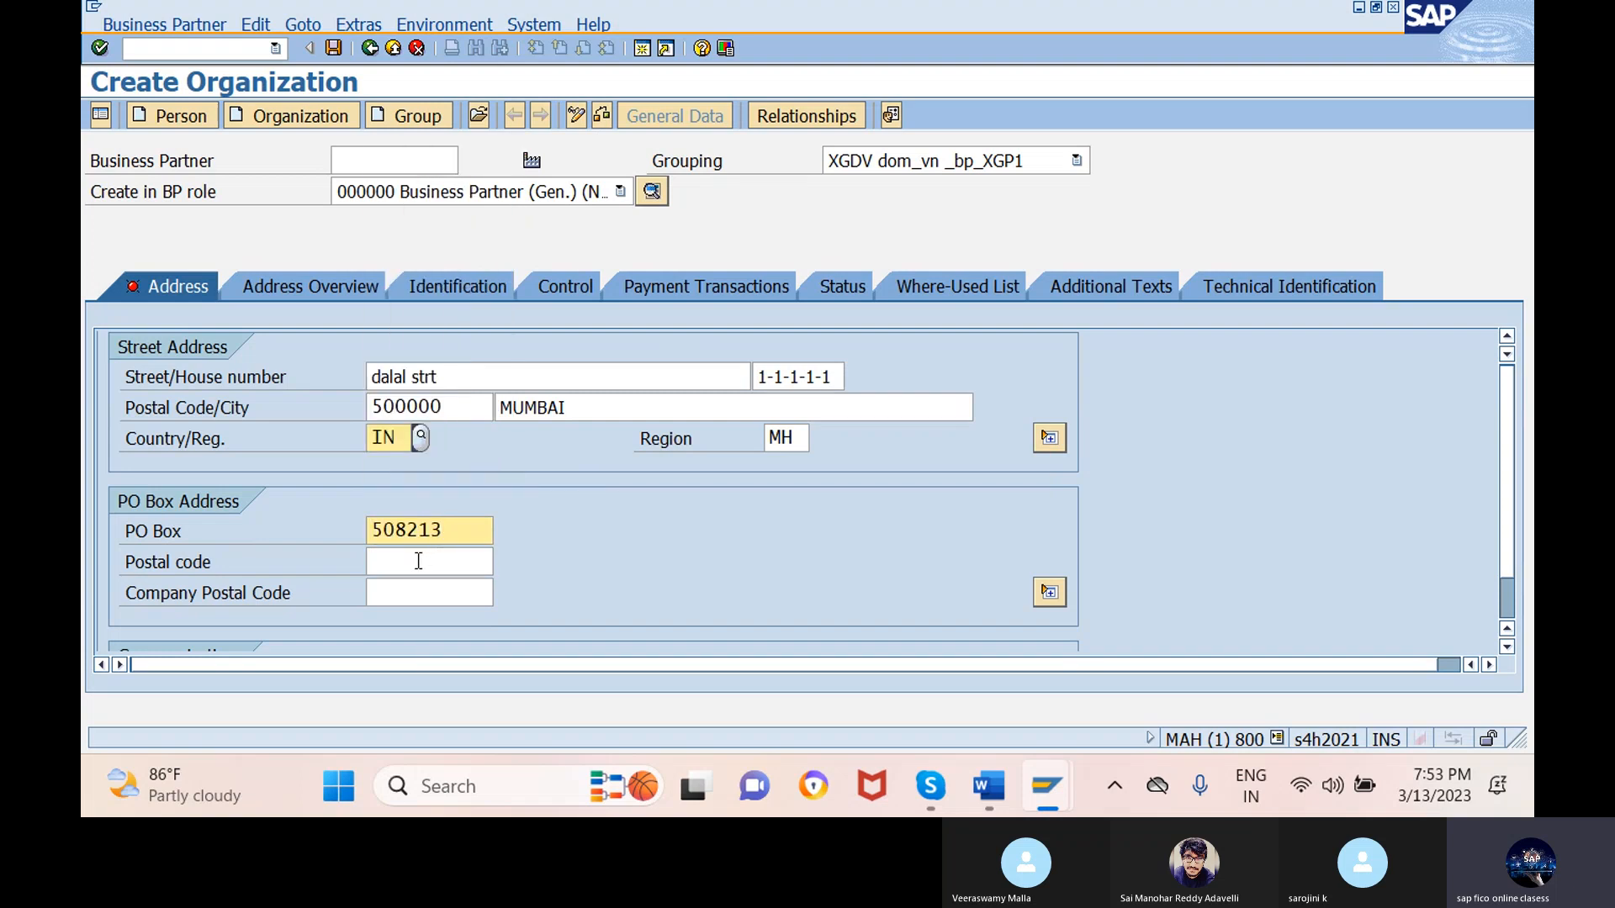
pyautogui.press('BackSpace')
pyautogui.press('BackSpace')
pyautogui.press('BackSpace')
pyautogui.press('BackSpace')
pyautogui.press('BackSpace')
pyautogui.press('BackSpace')
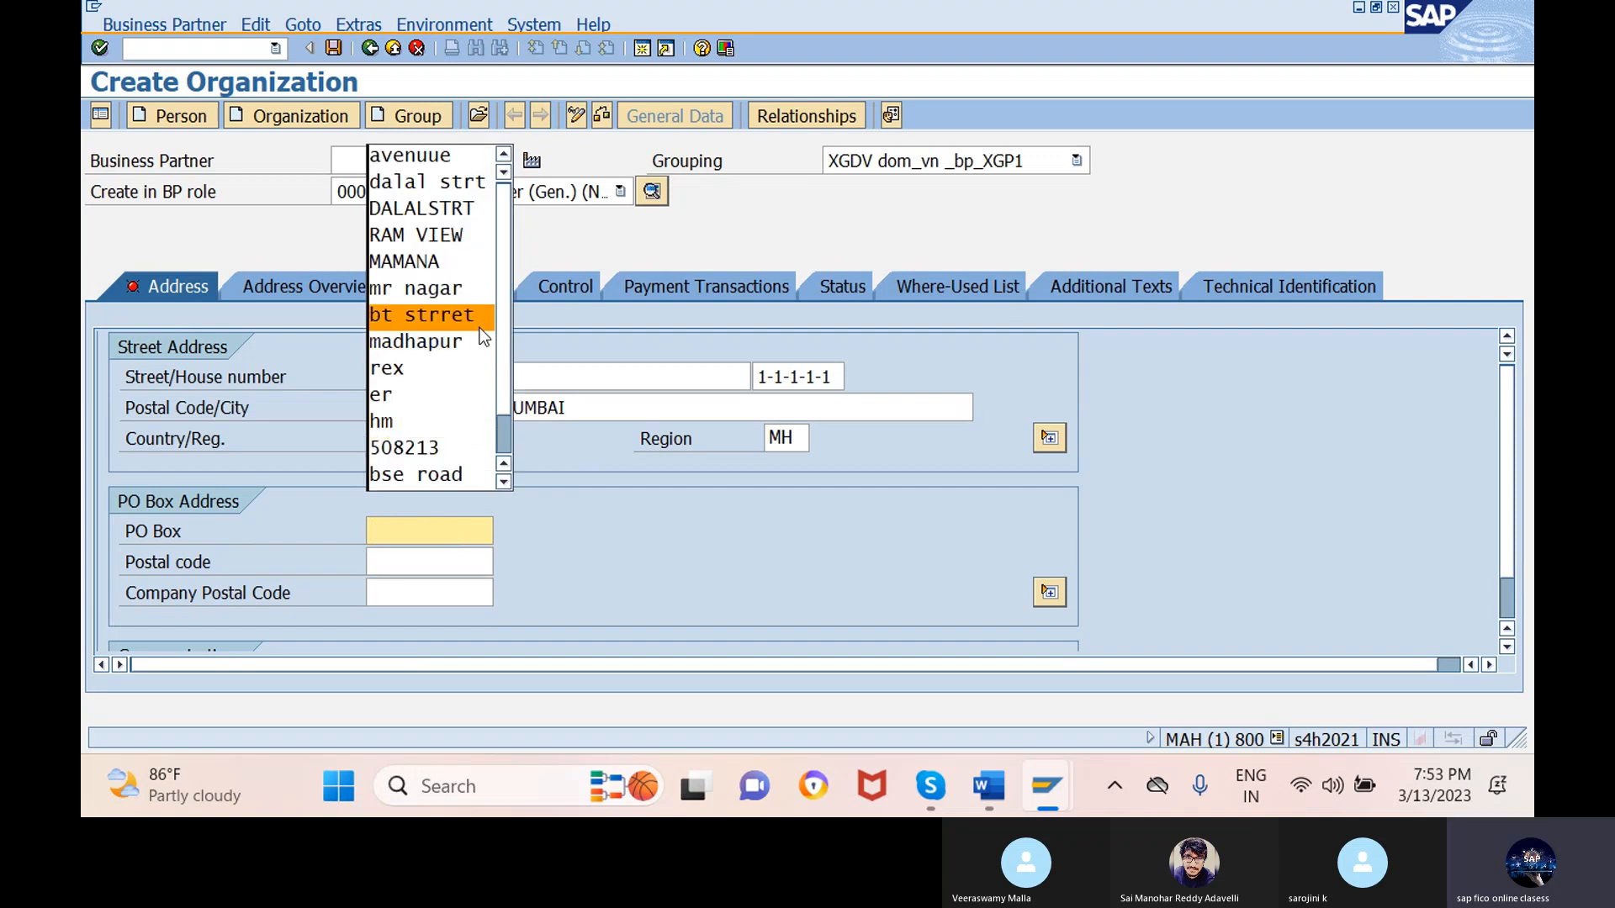
pyautogui.click(461, 299)
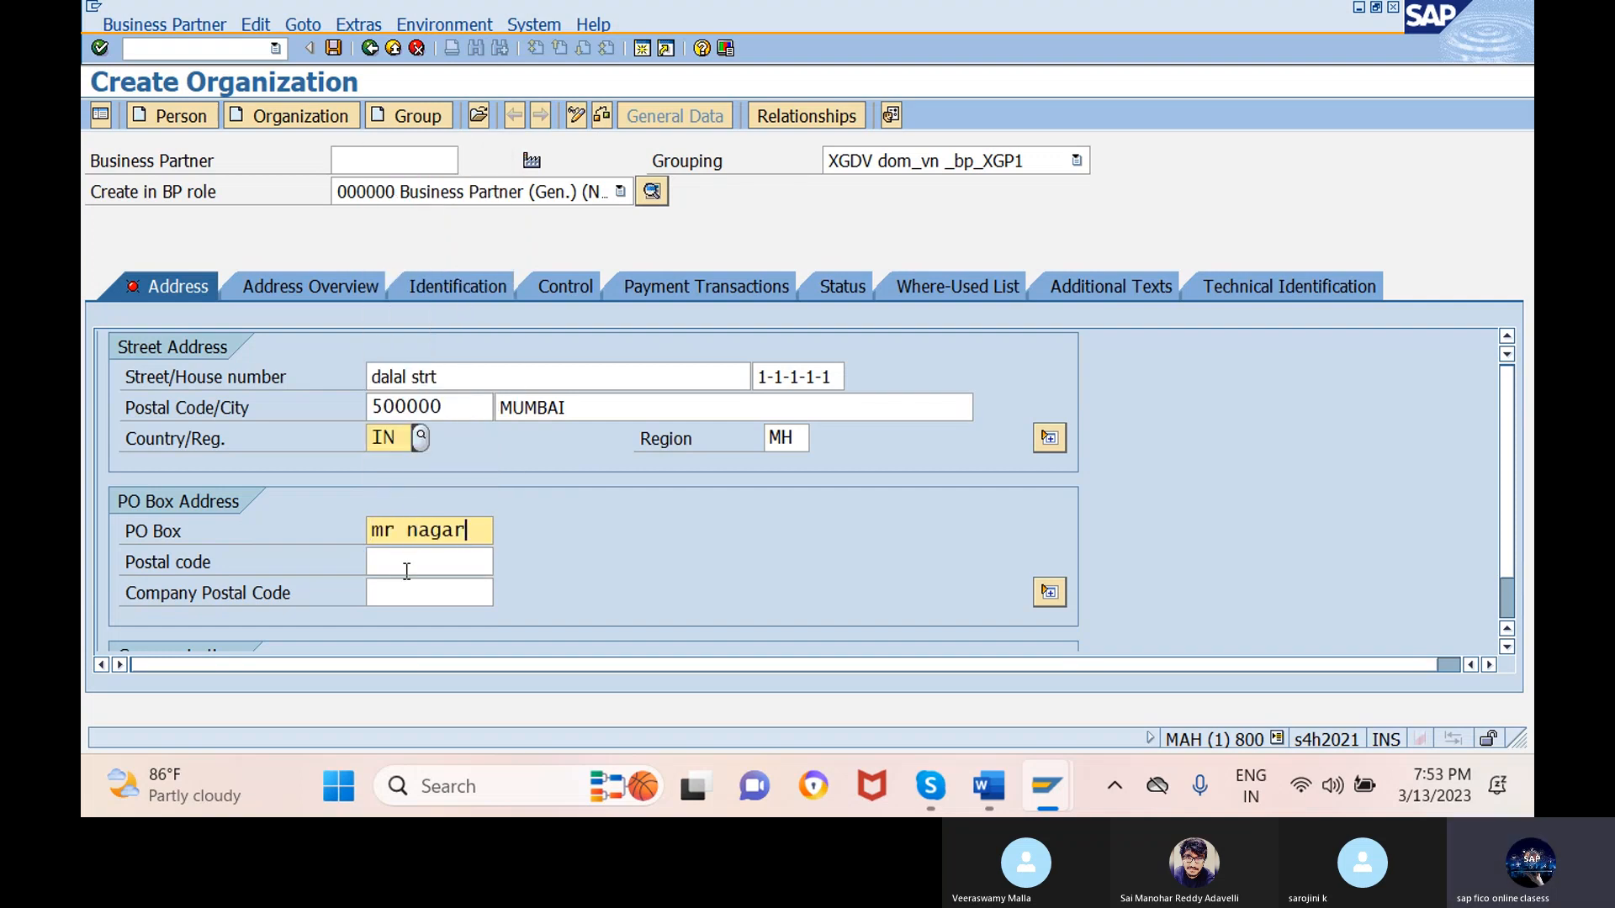
pyautogui.click(431, 562)
pyautogui.write('5')
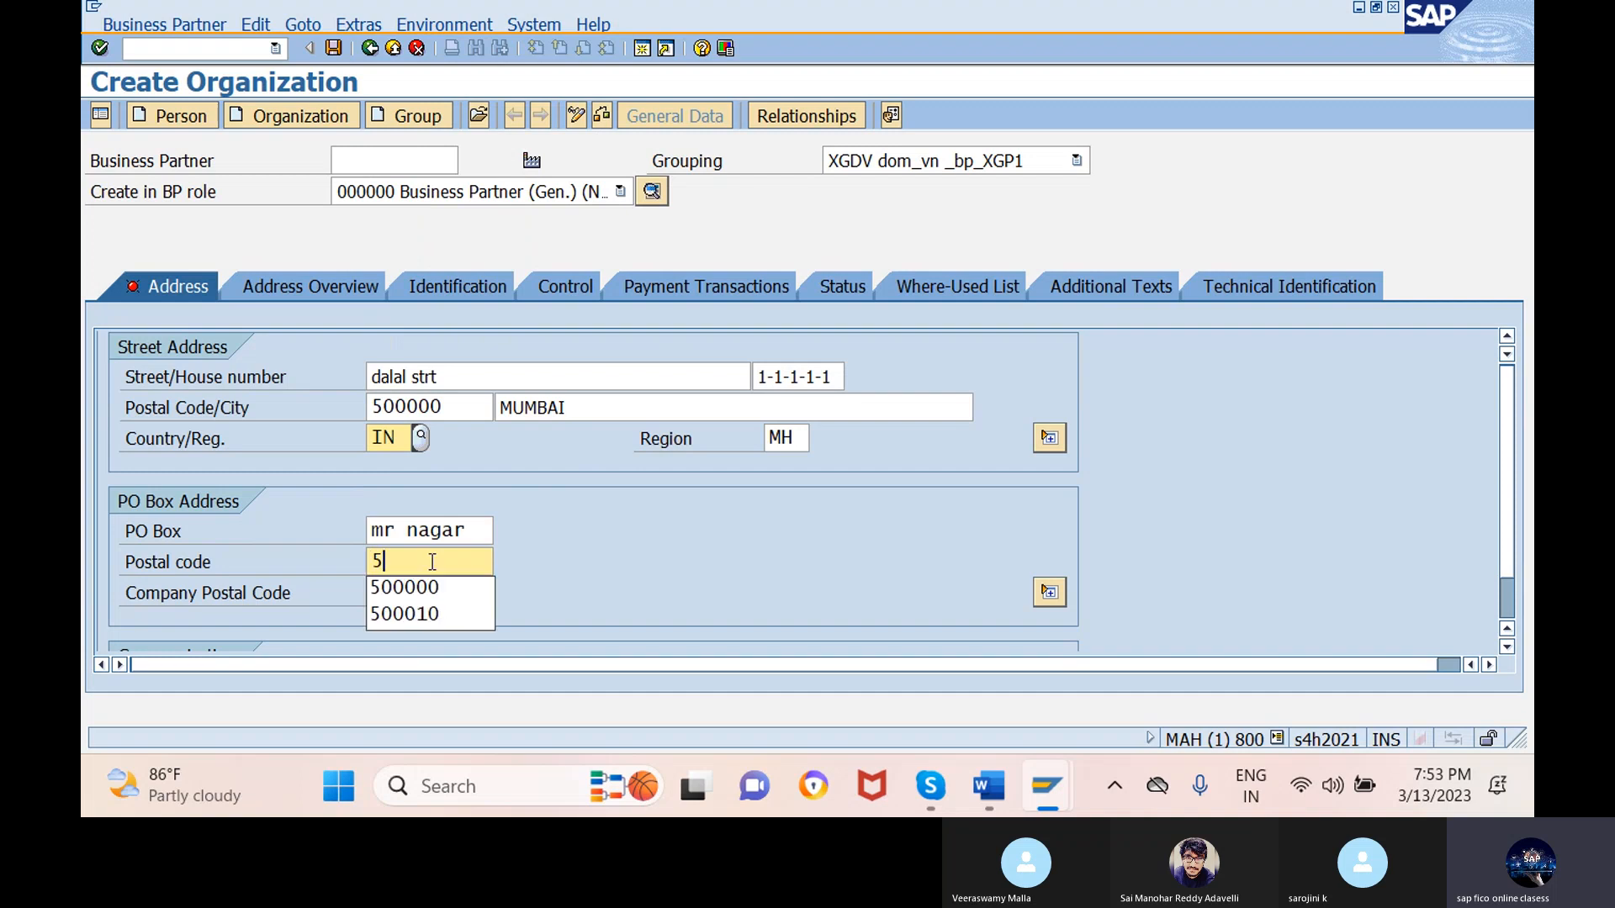
pyautogui.click(436, 585)
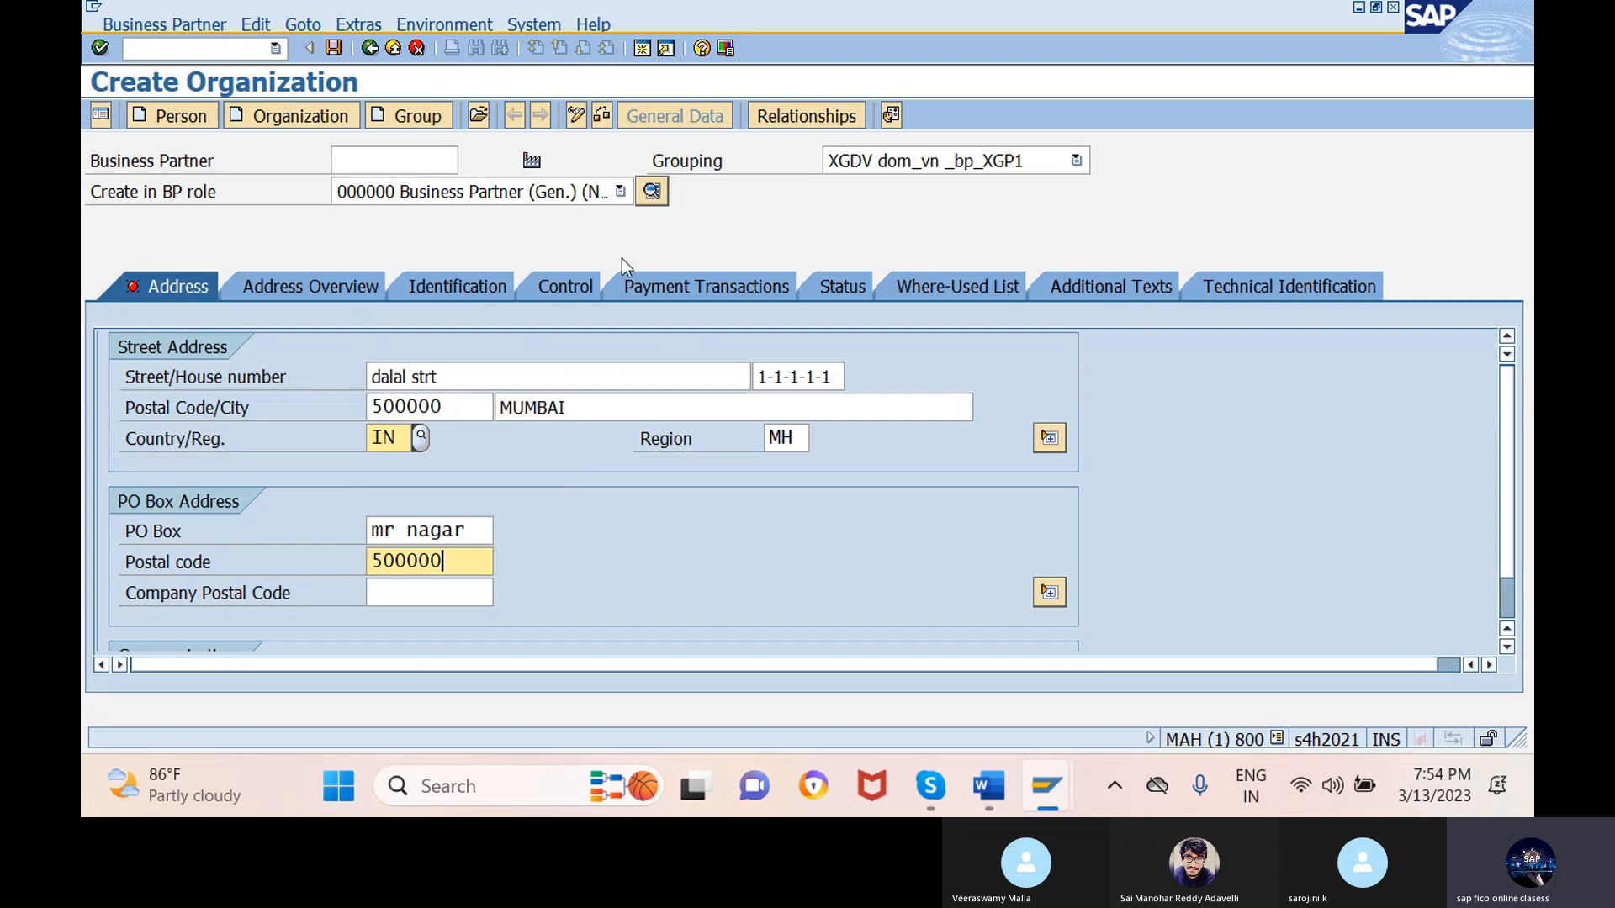
# - Check the data, save navaratna services as a new partner, and reopen it in change mode
pyautogui.click(602, 114)
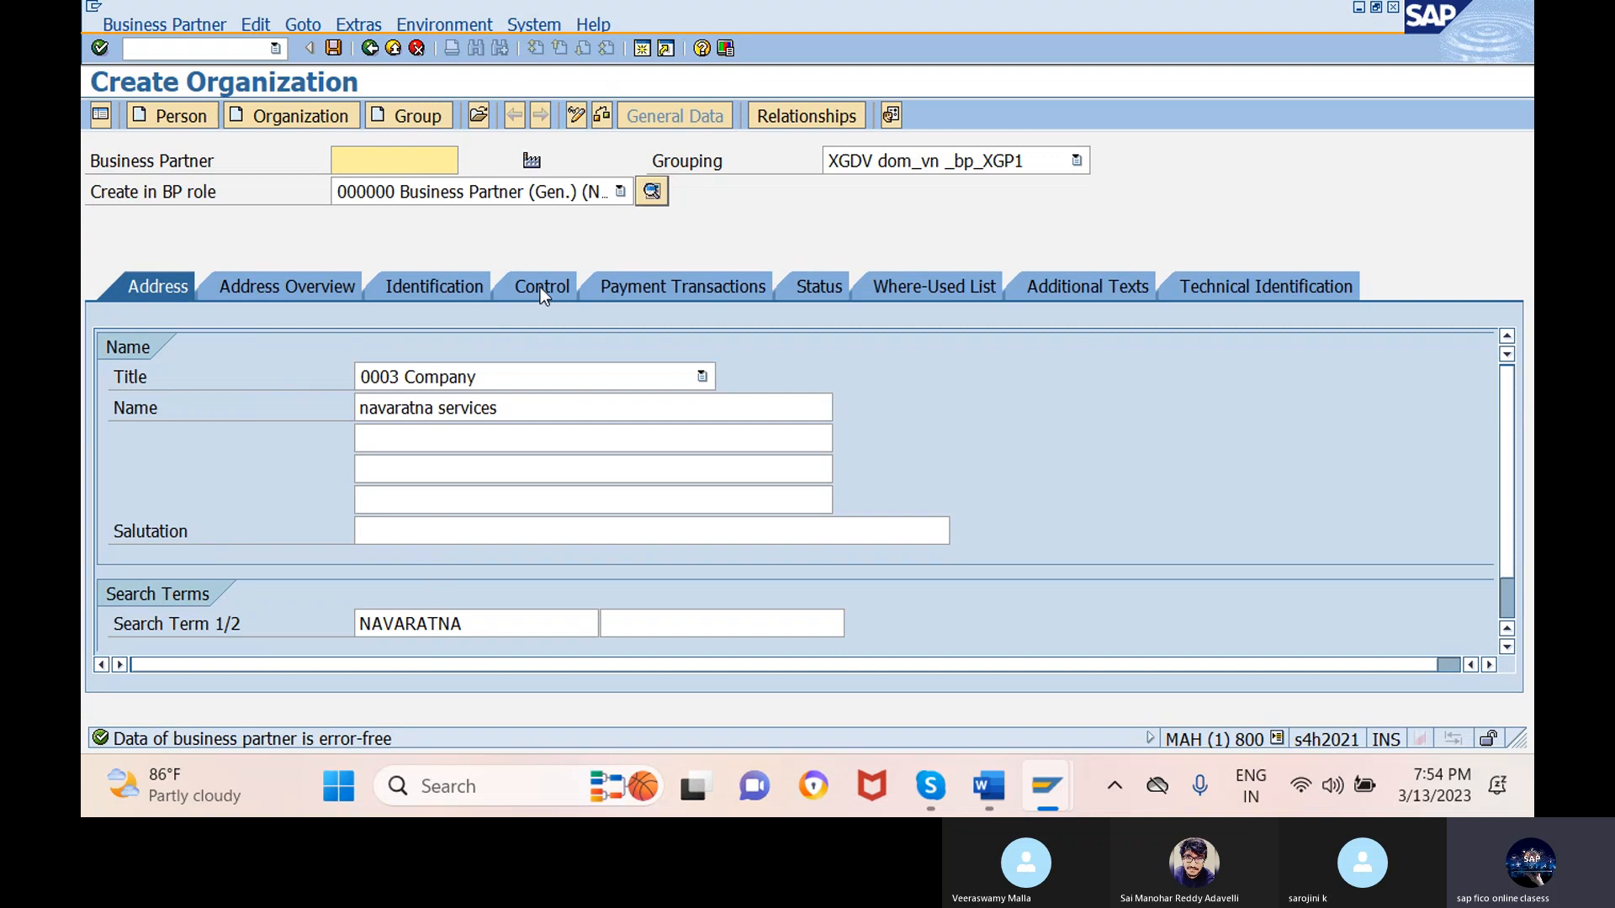
pyautogui.click(577, 121)
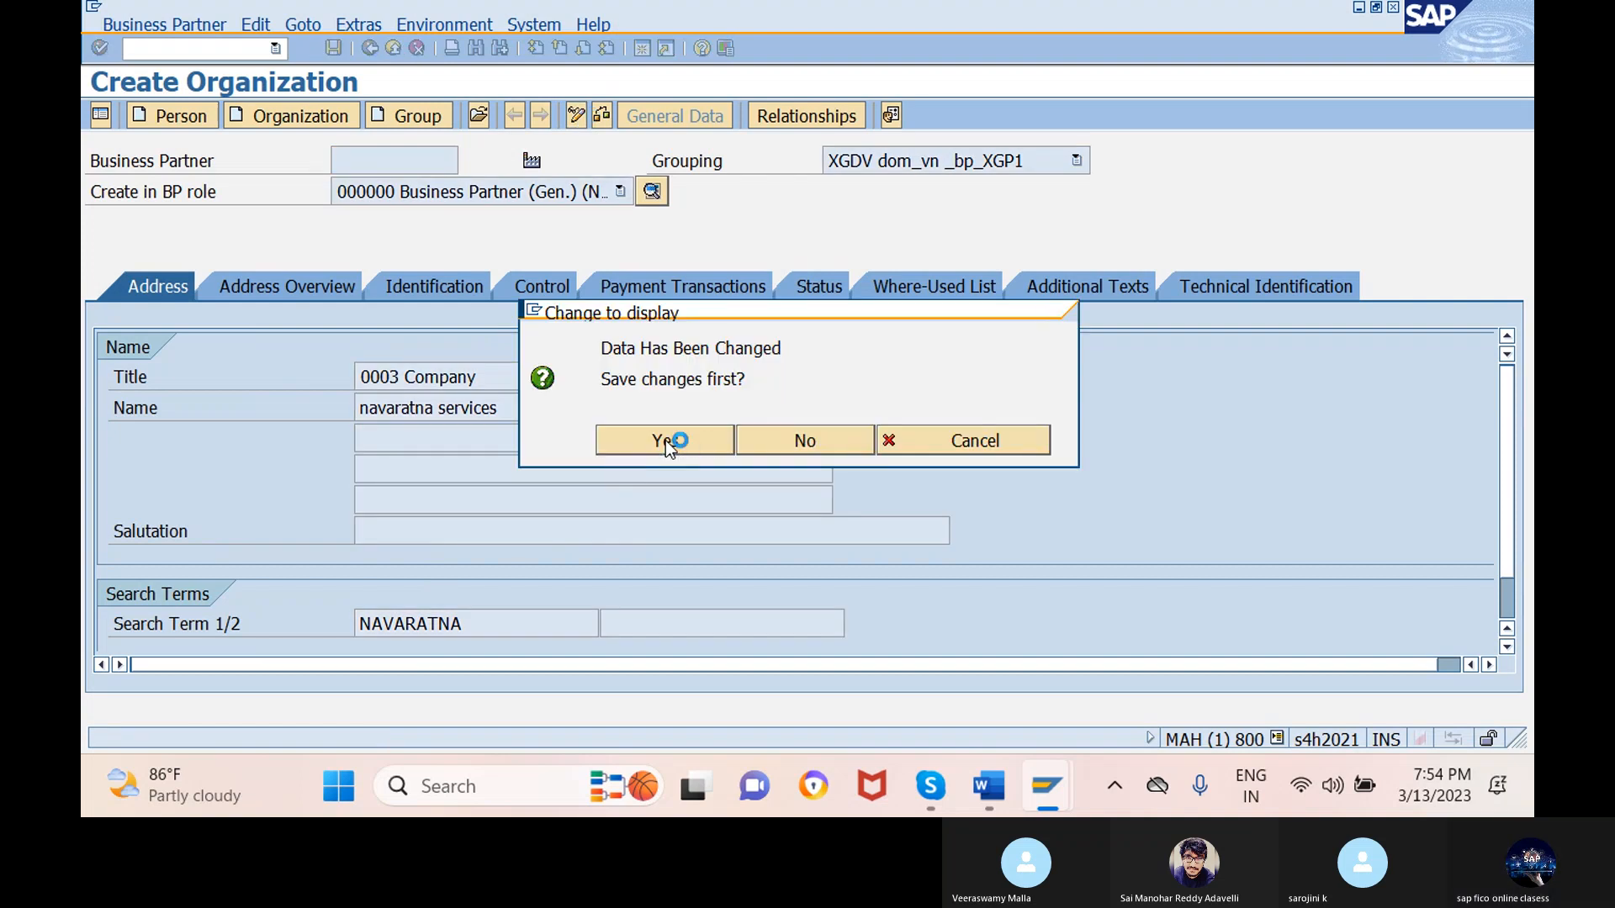
pyautogui.click(664, 440)
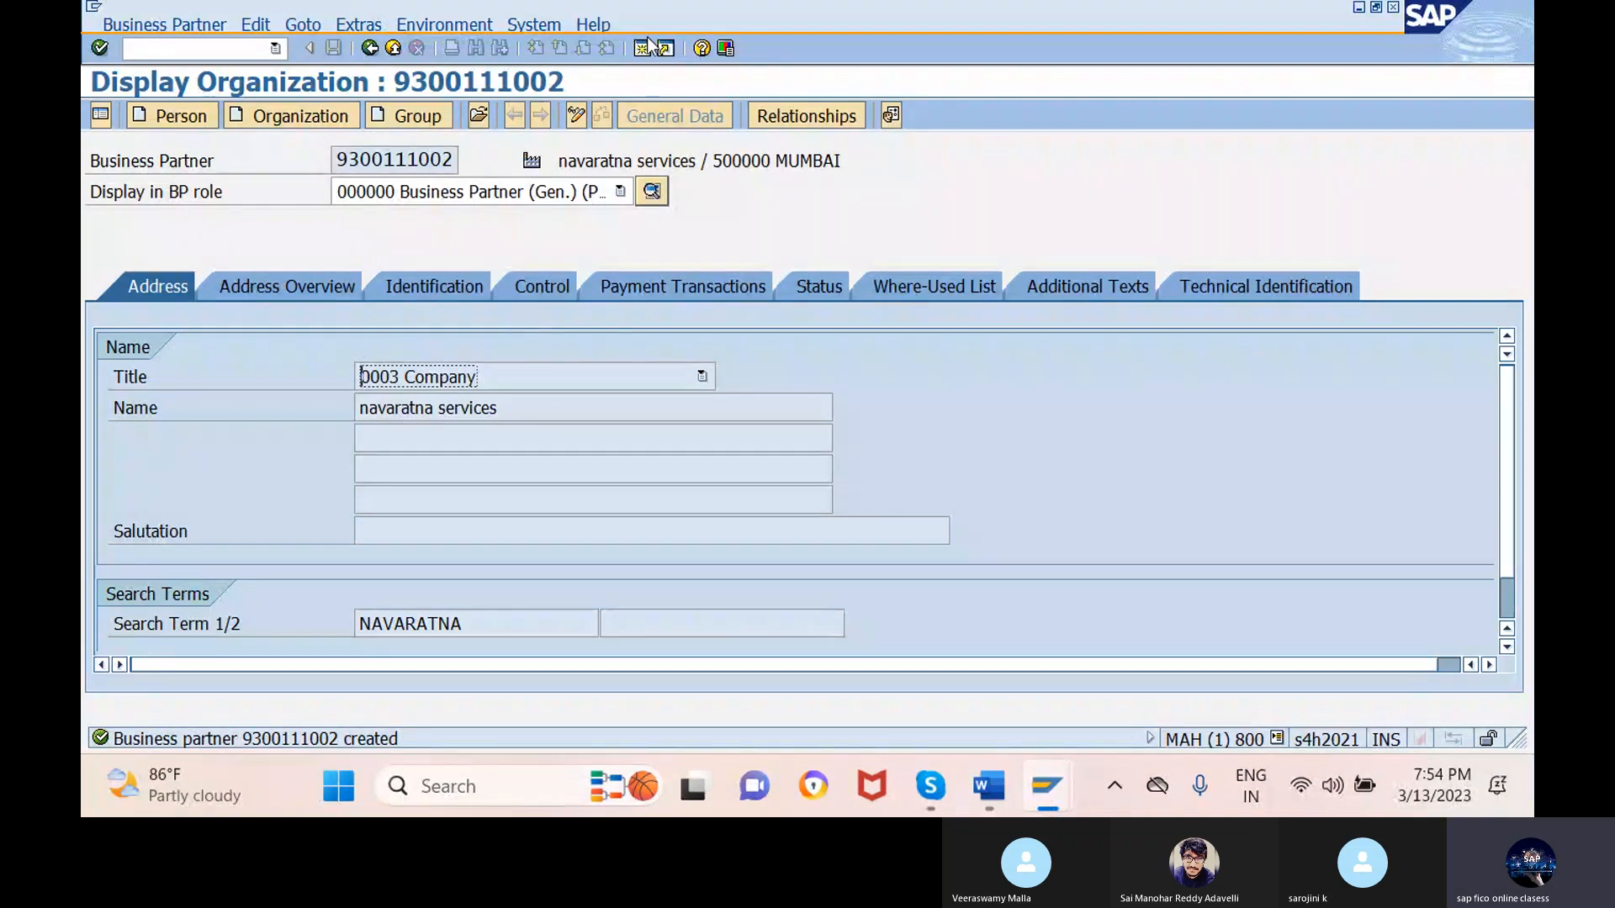
pyautogui.click(577, 115)
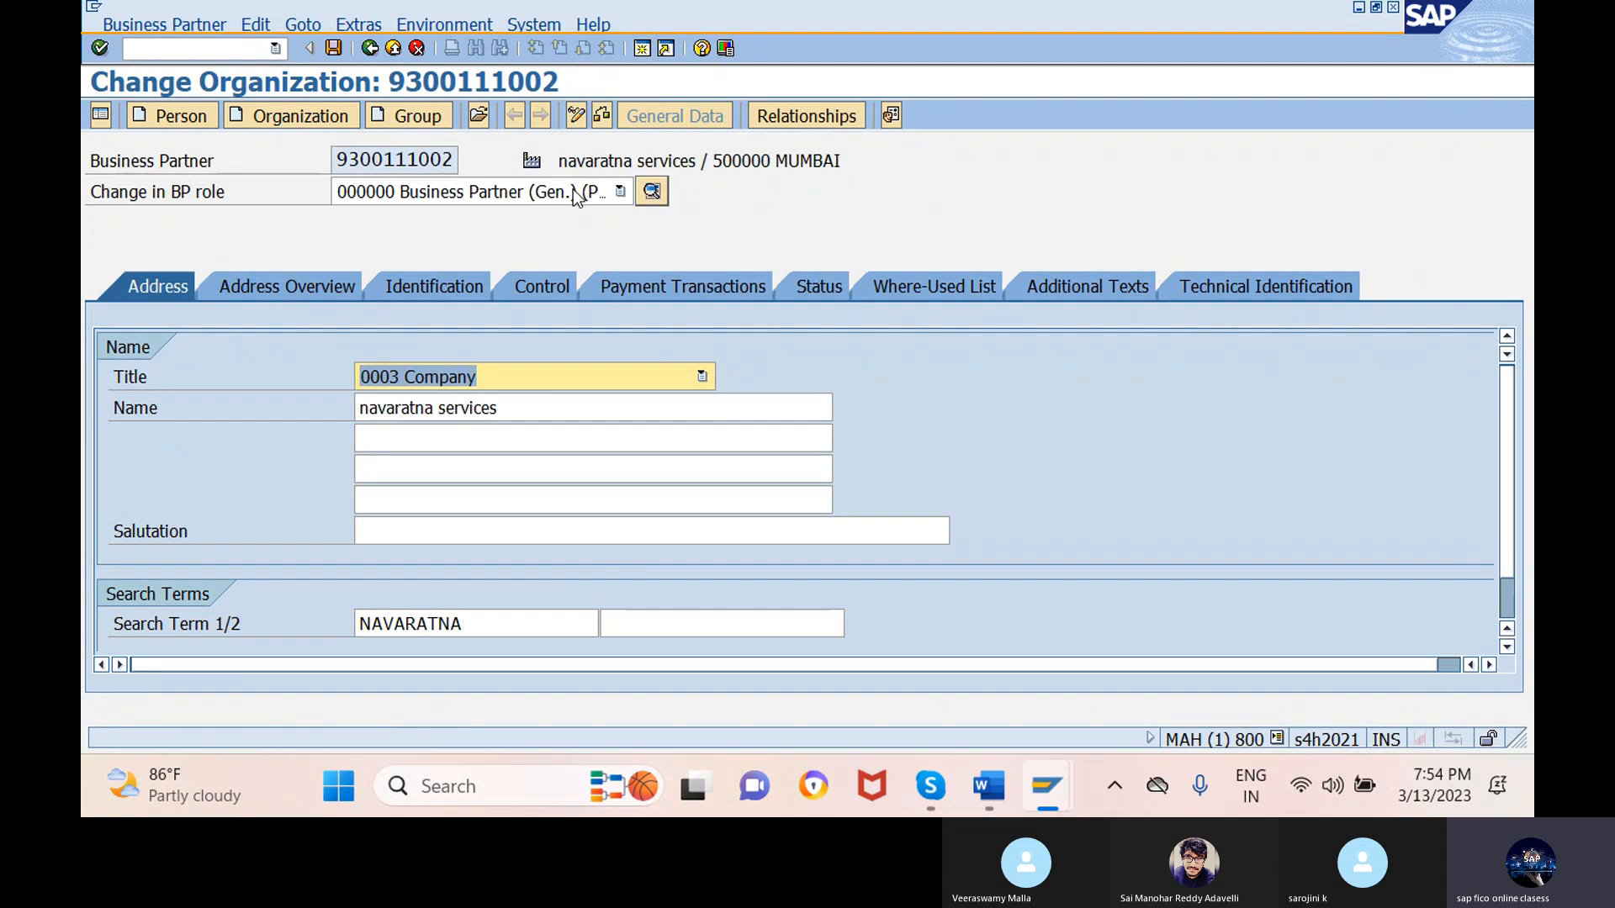
pyautogui.click(482, 190)
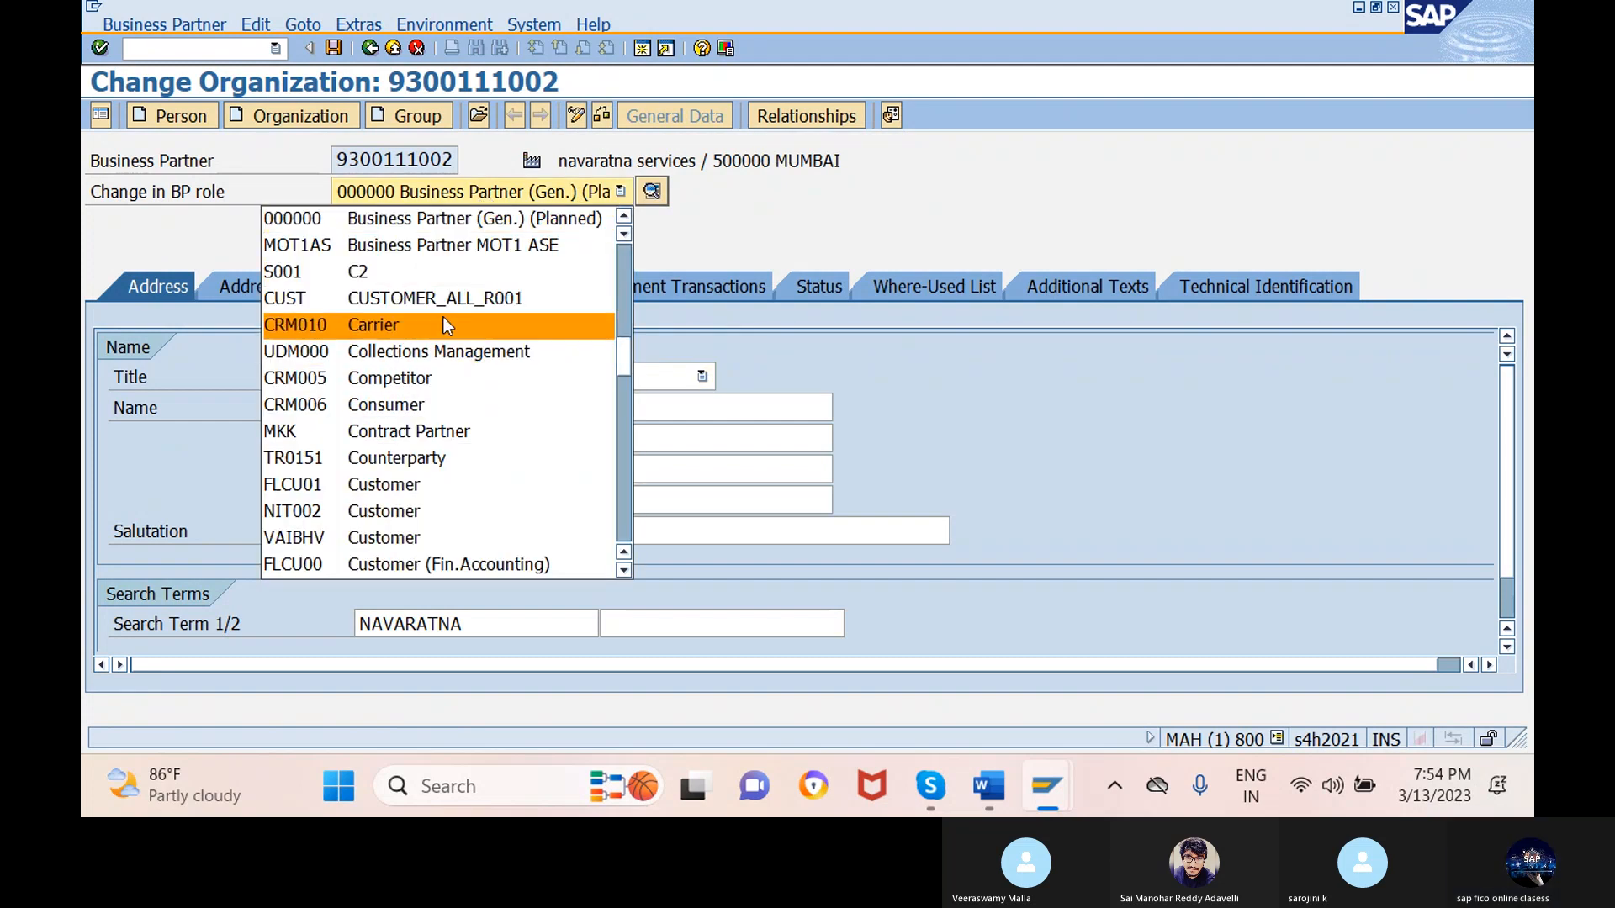
pyautogui.write('flvn')
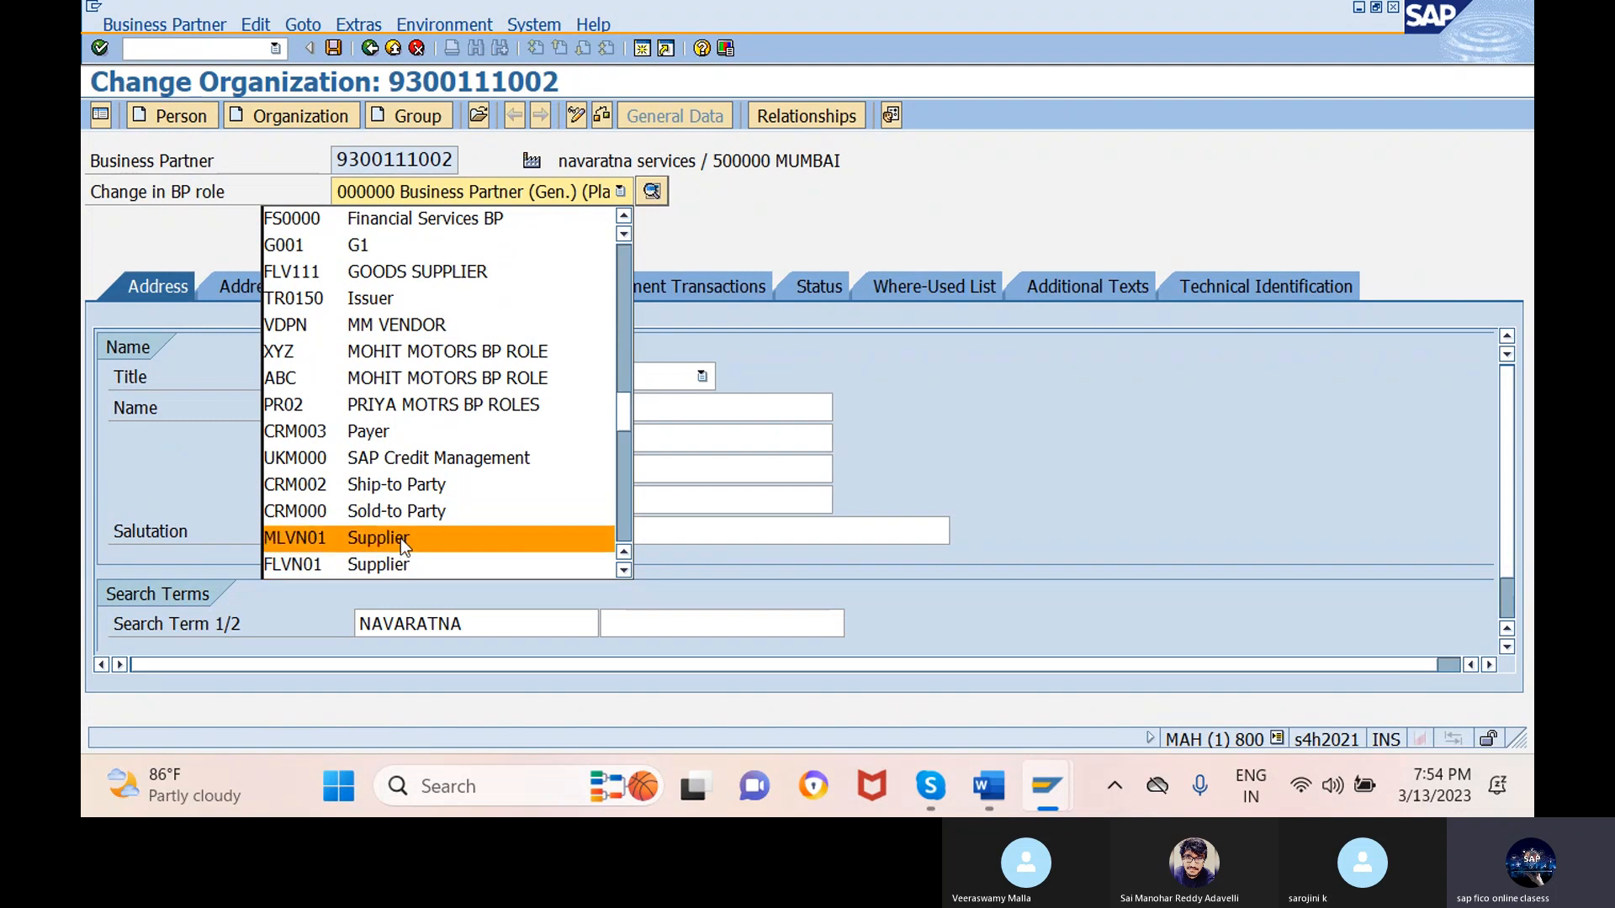
pyautogui.scroll(-2, 400, 543)
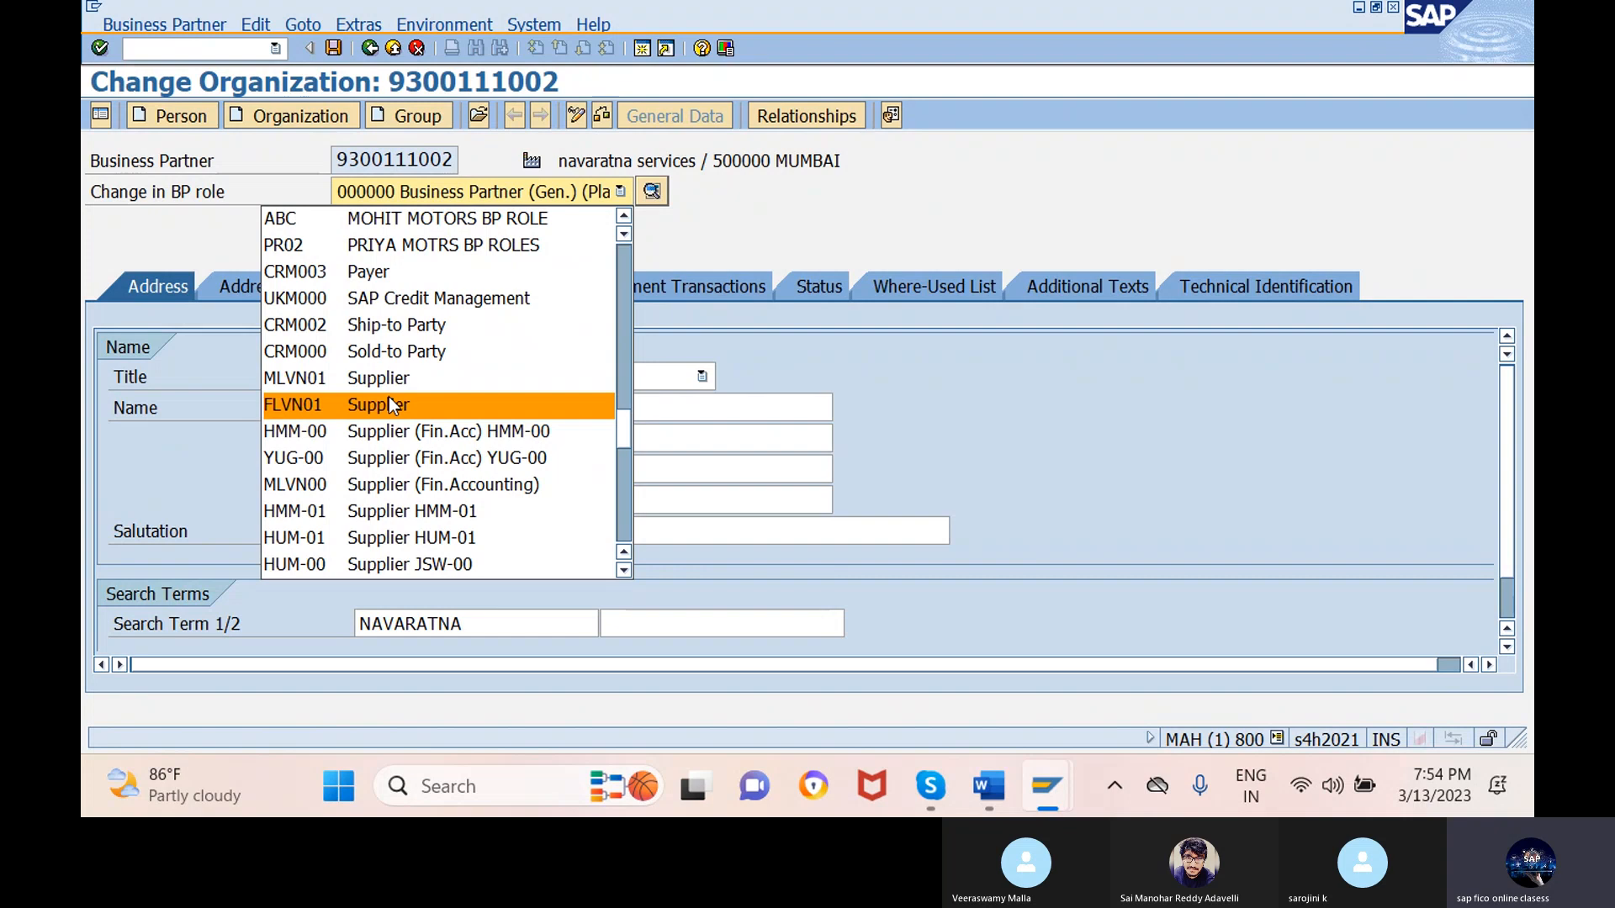
pyautogui.press('f')
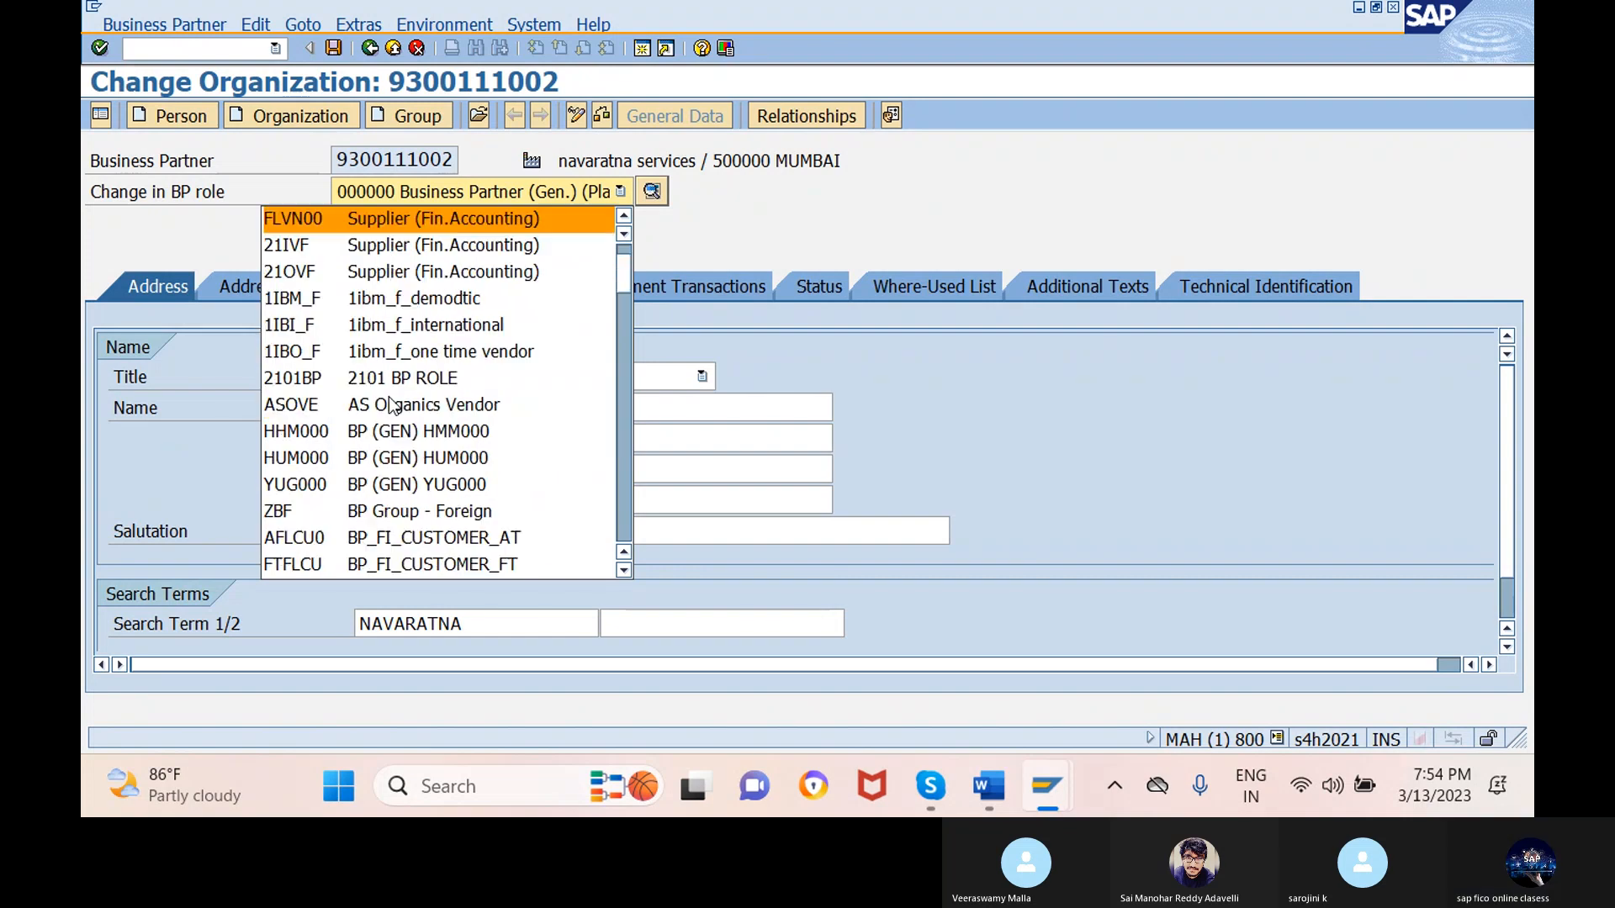
pyautogui.click(437, 217)
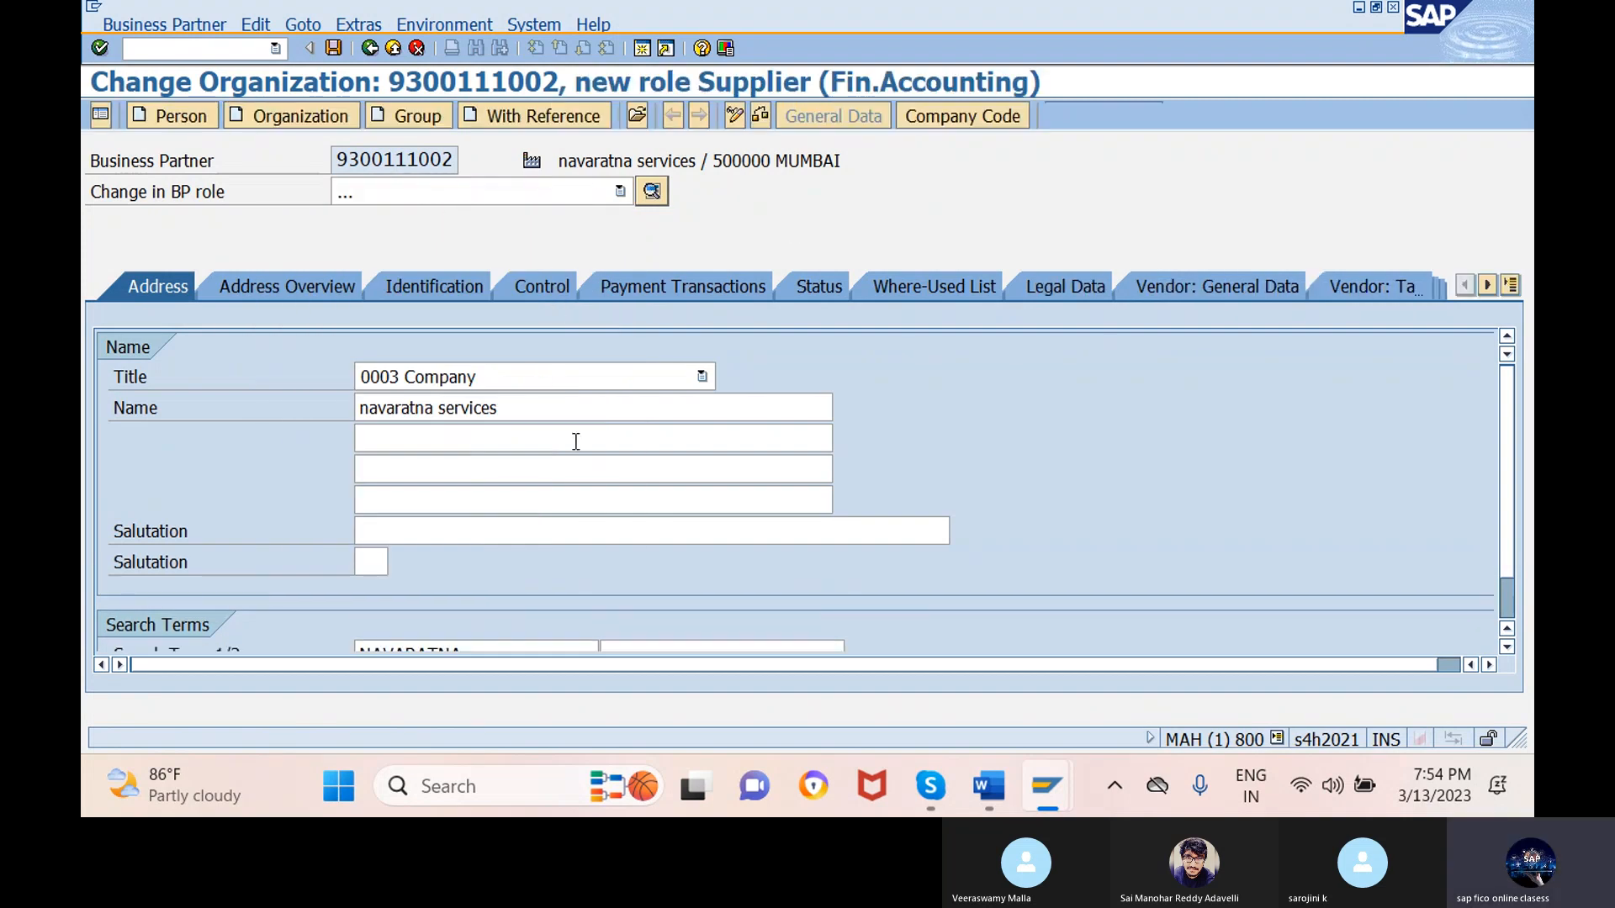
# - Enter company code XGP1 in the supplier's company code data
pyautogui.click(962, 115)
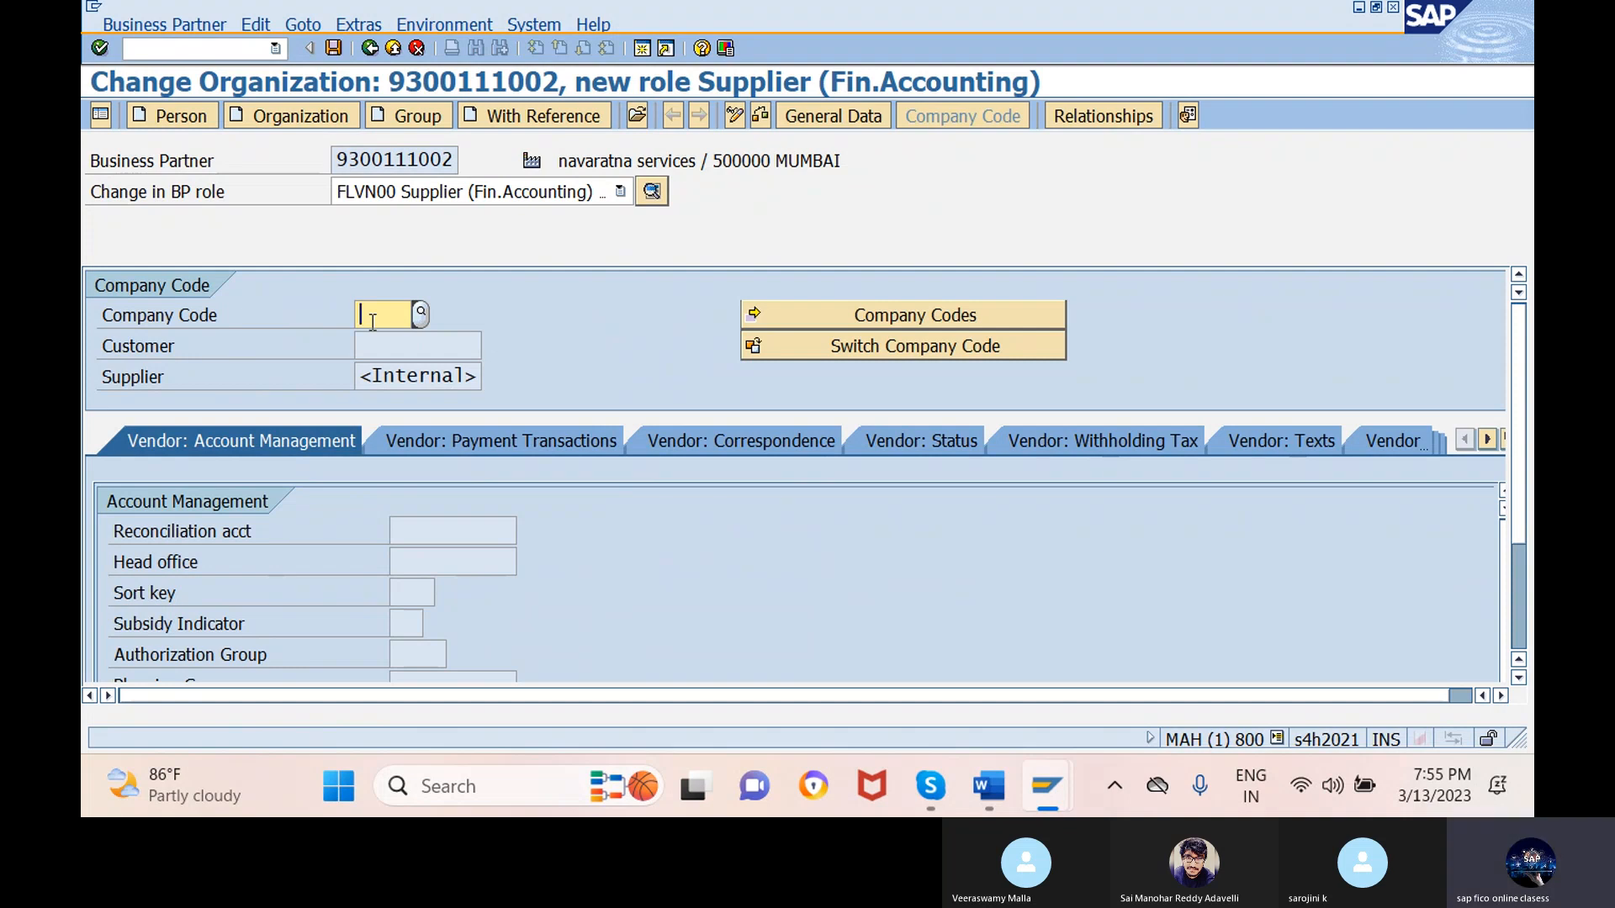
pyautogui.write('S')
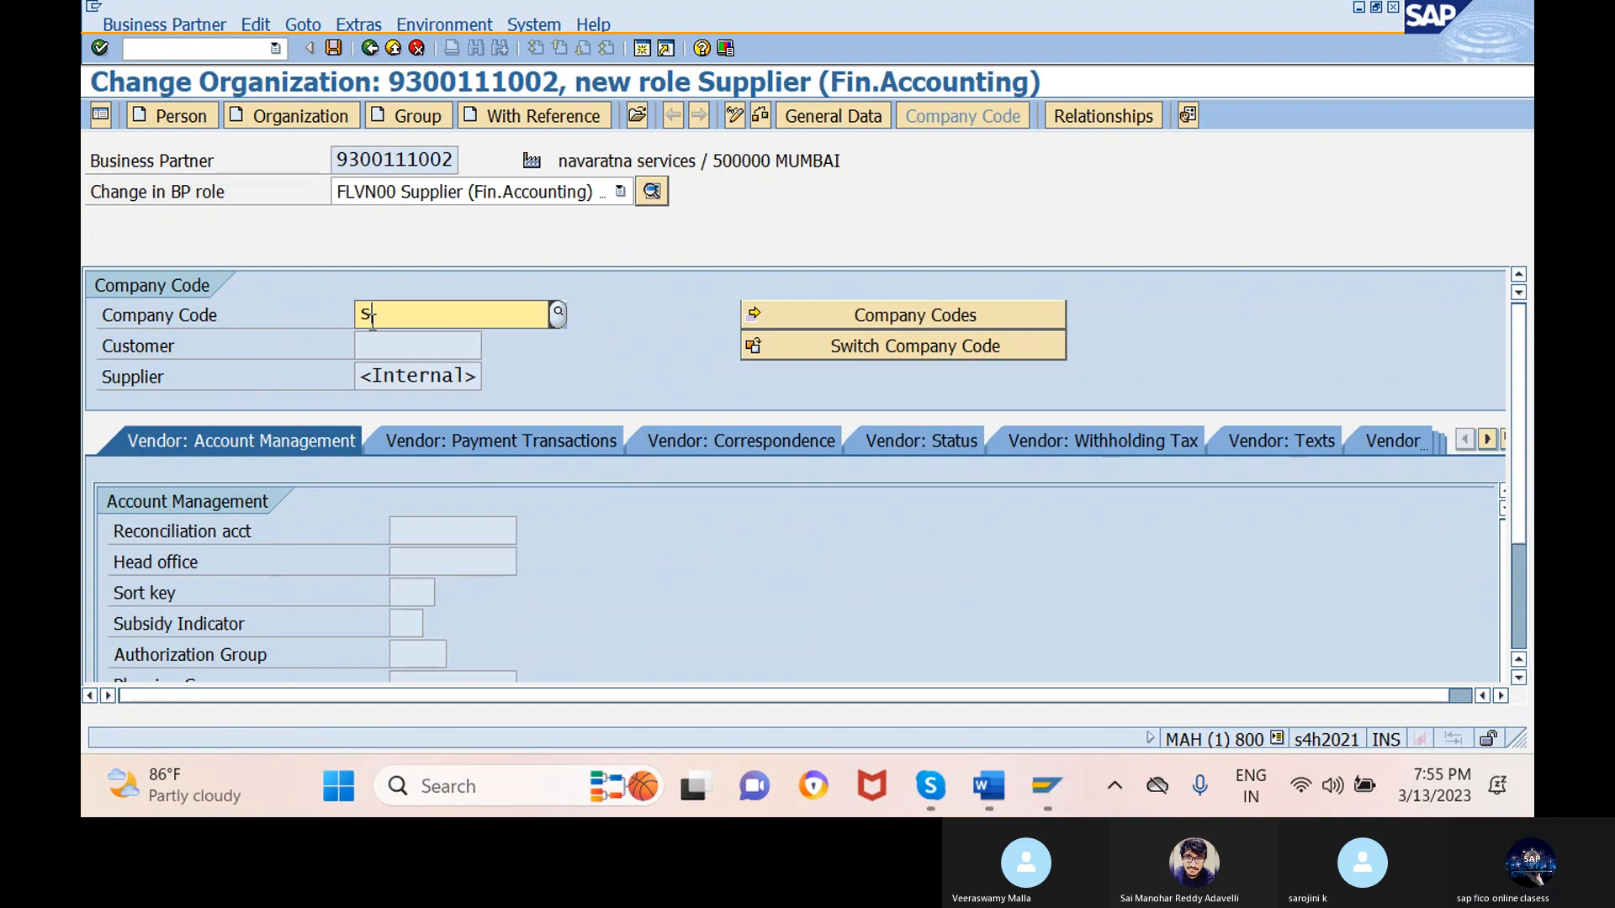
pyautogui.press('BackSpace')
pyautogui.write('xgp1')
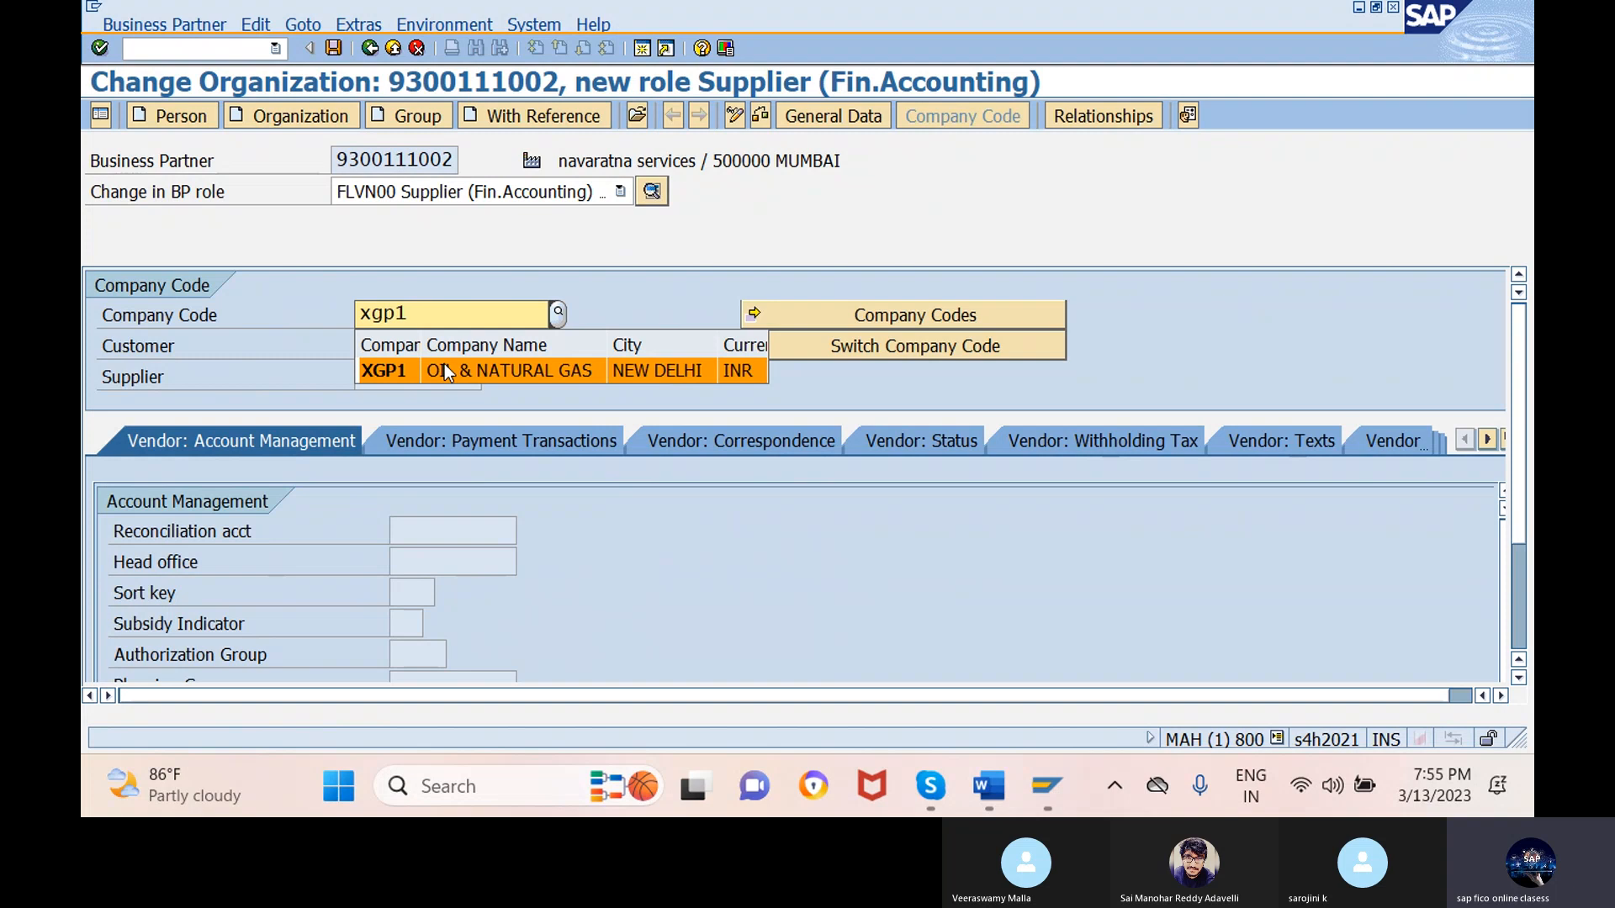
pyautogui.click(446, 373)
pyautogui.press('Return')
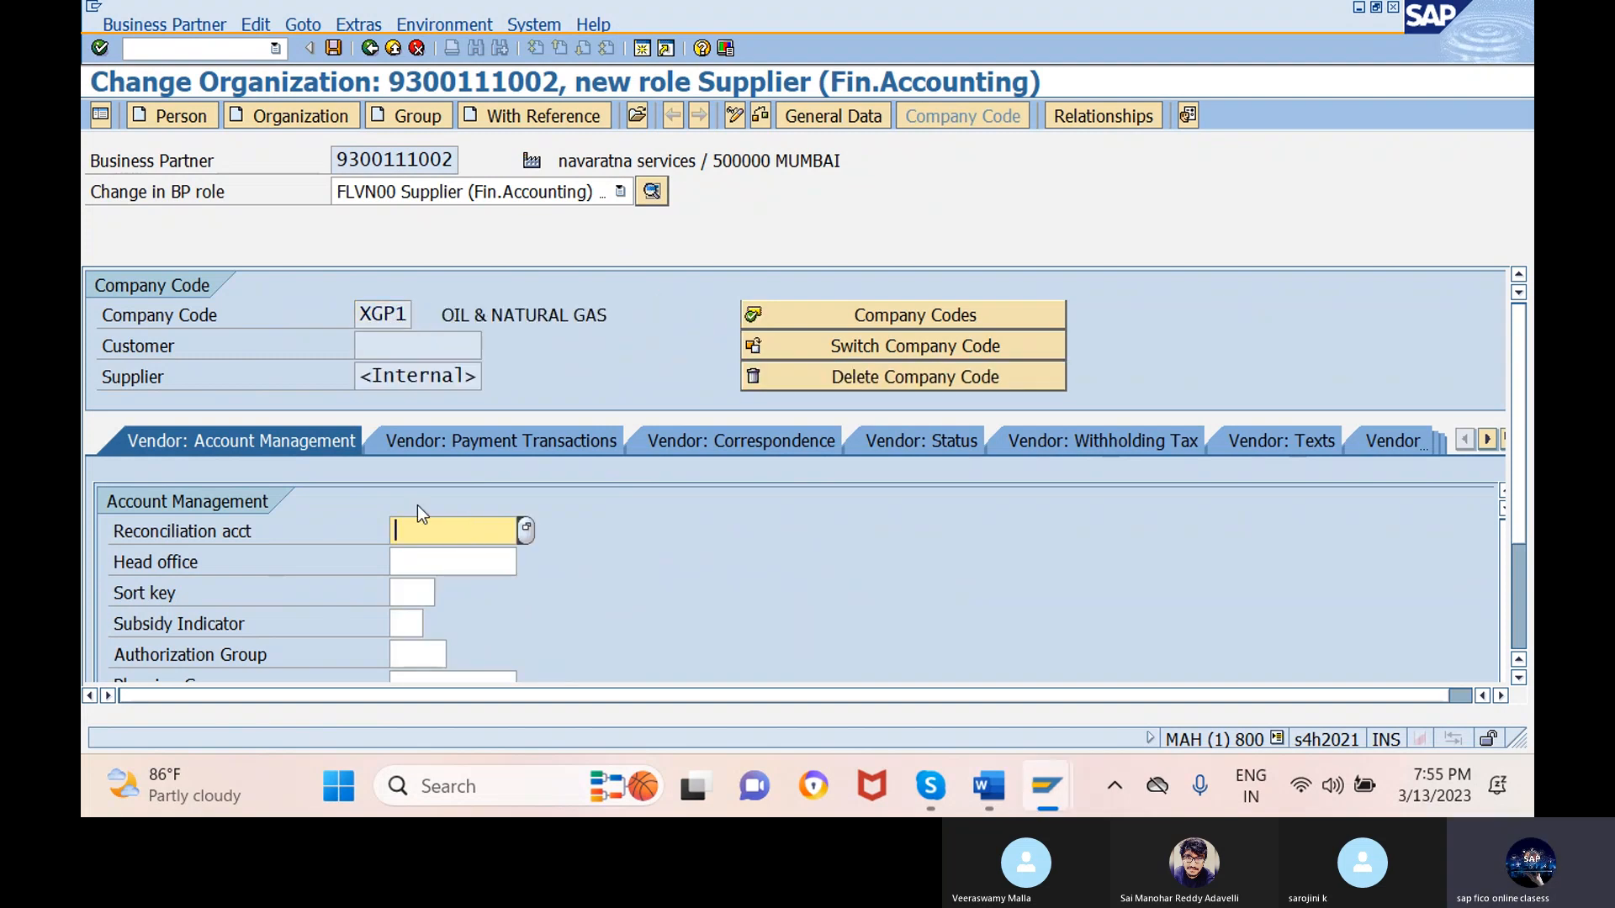
# - Set the reconciliation account to 300104
pyautogui.scroll(-1, 417, 504)
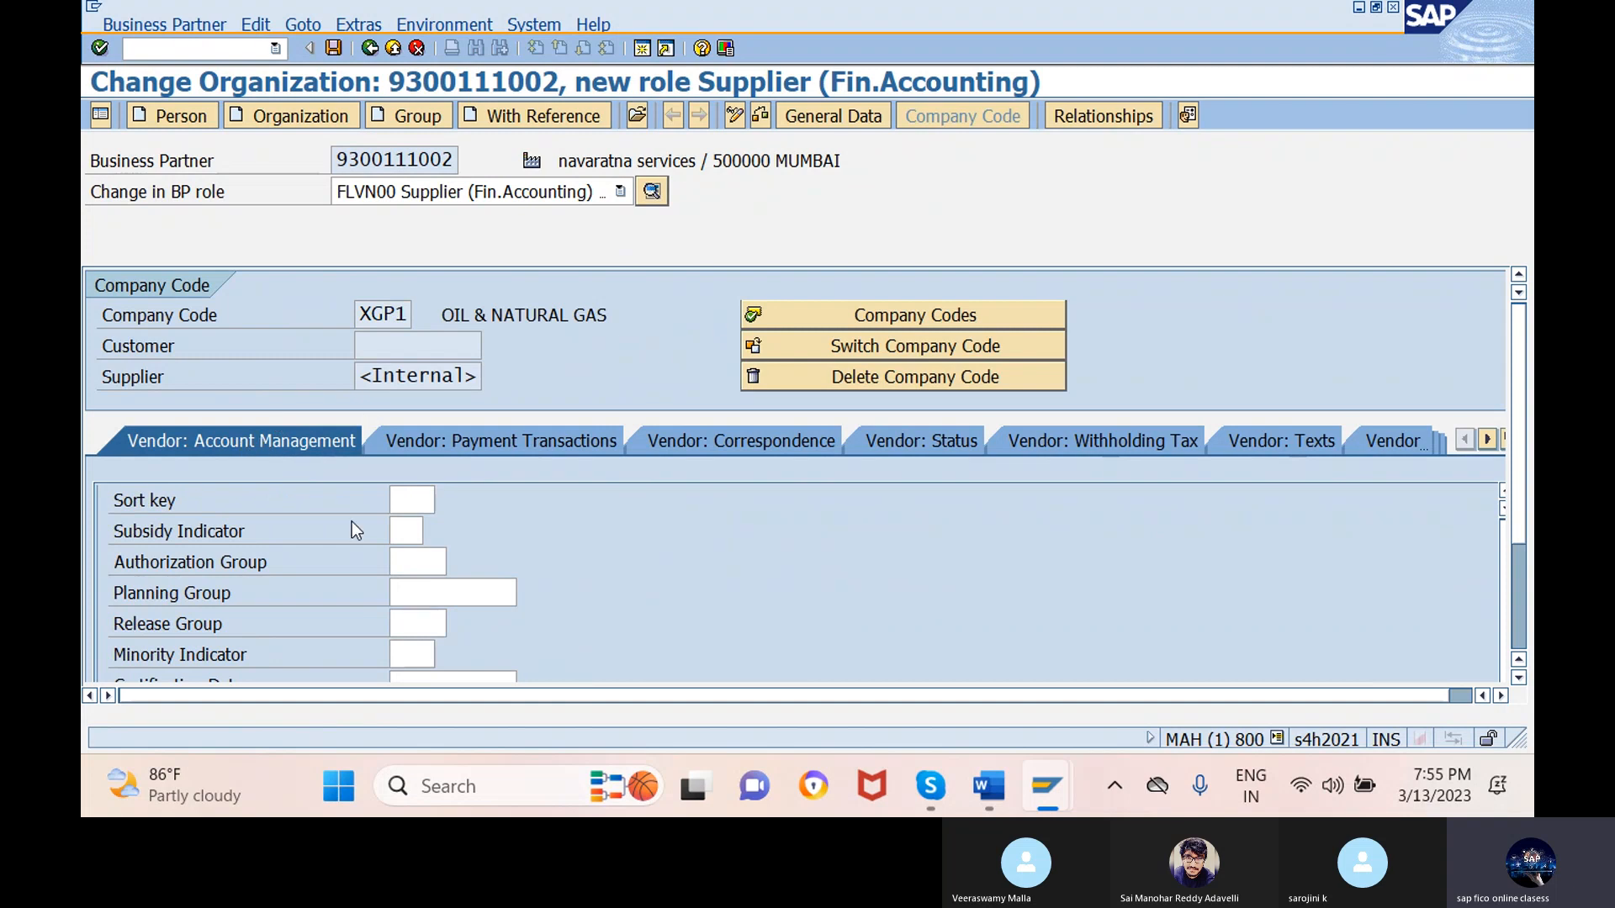
pyautogui.scroll(1, 352, 521)
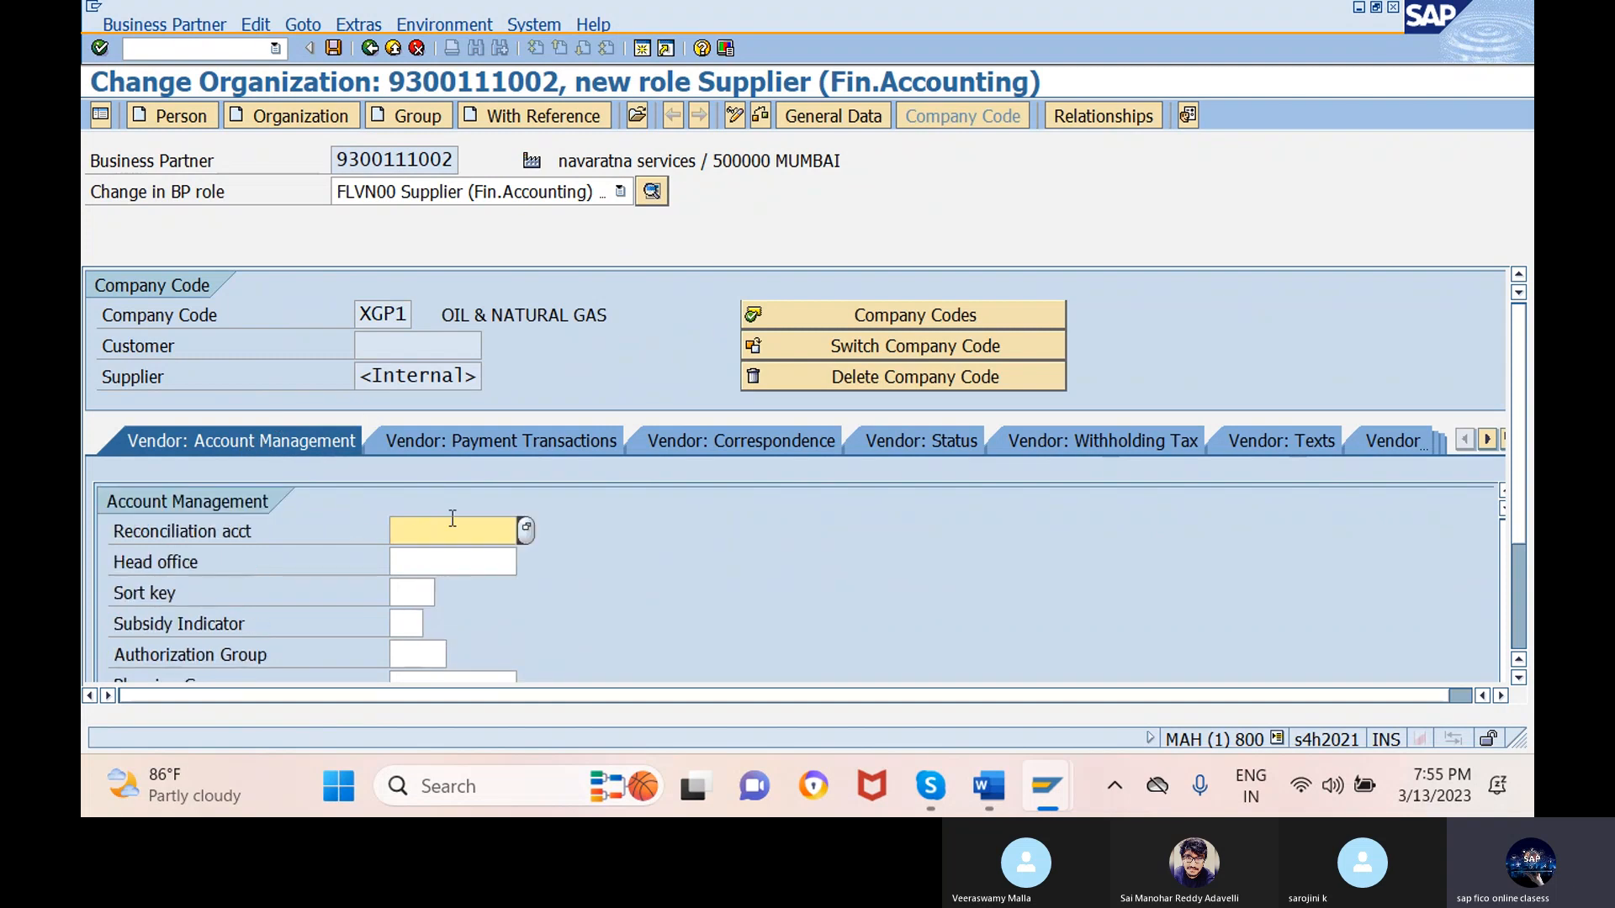
pyautogui.click(526, 530)
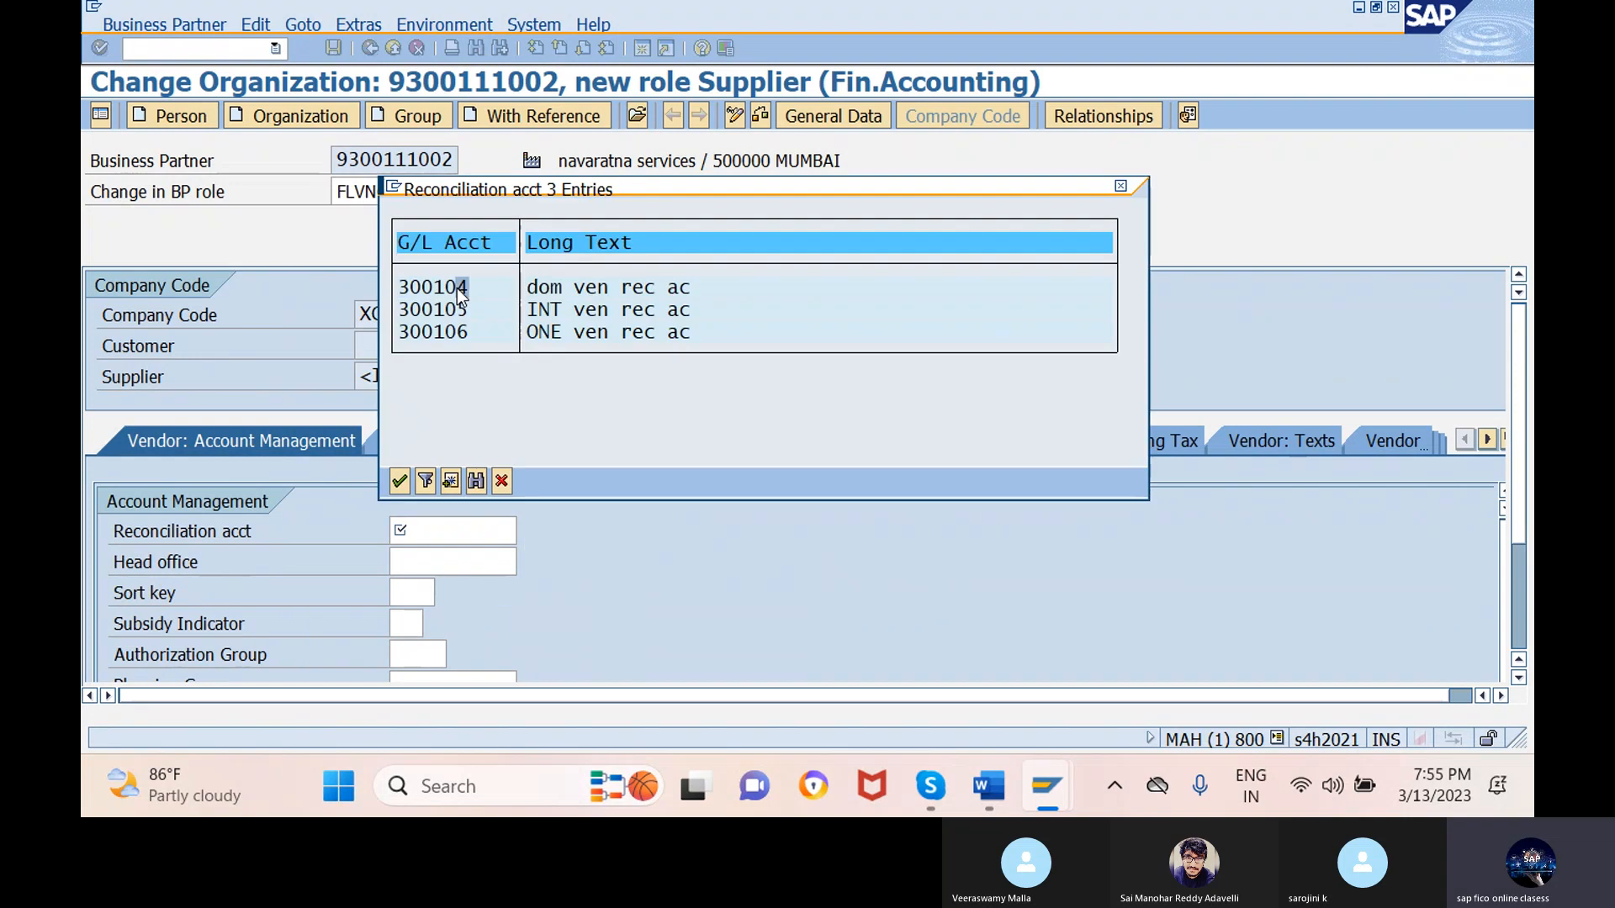
pyautogui.doubleClick(457, 287)
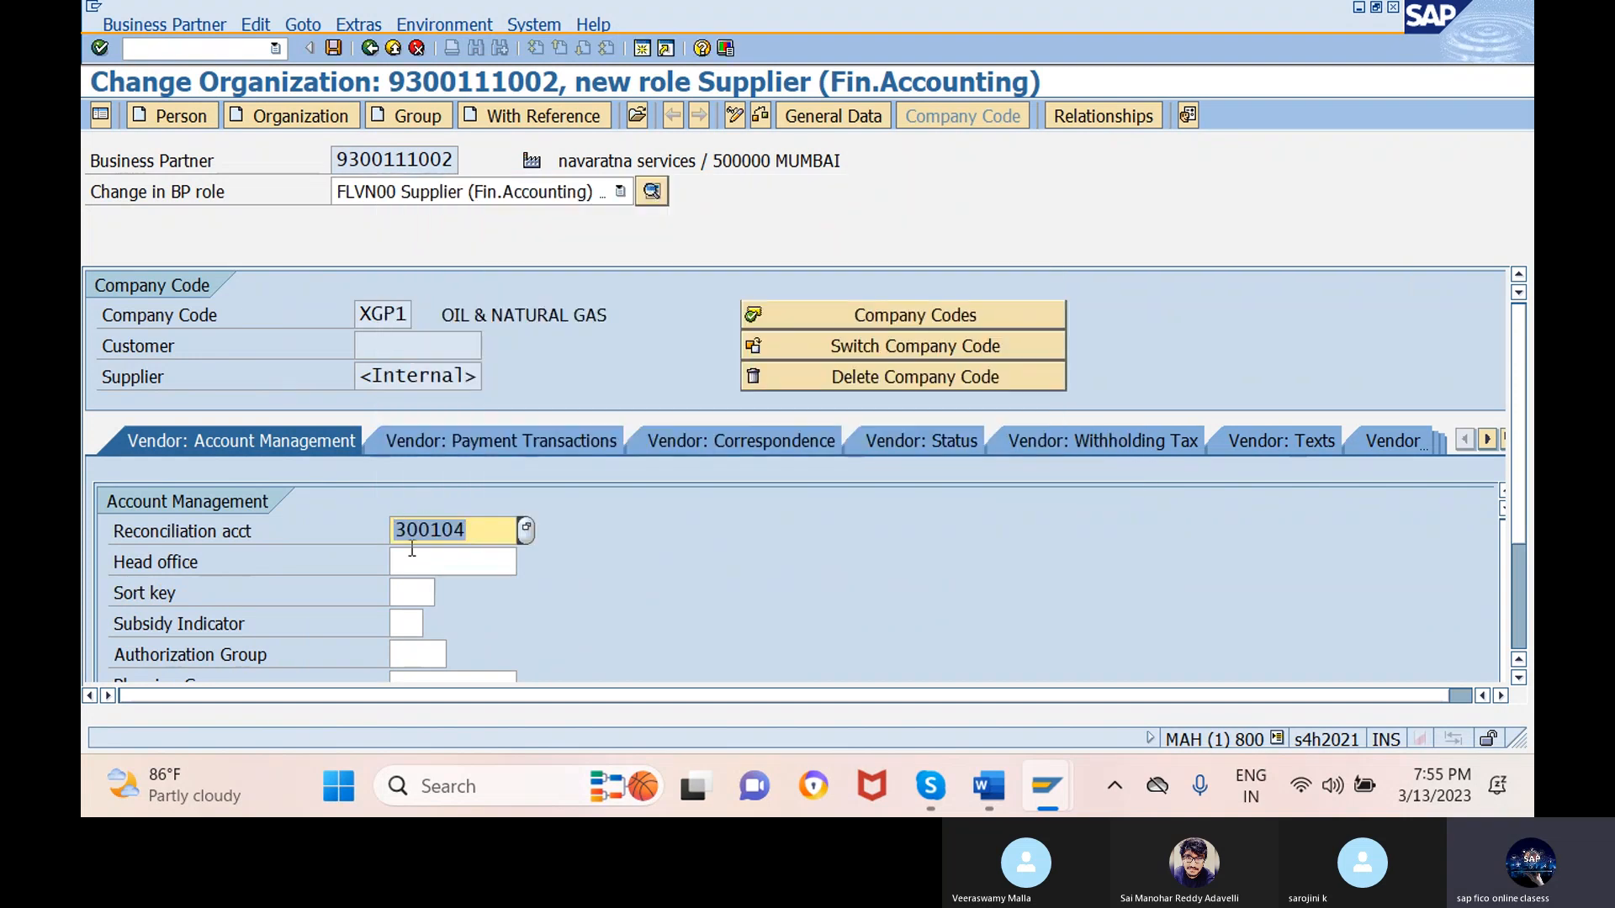
pyautogui.scroll(-2, 593, 549)
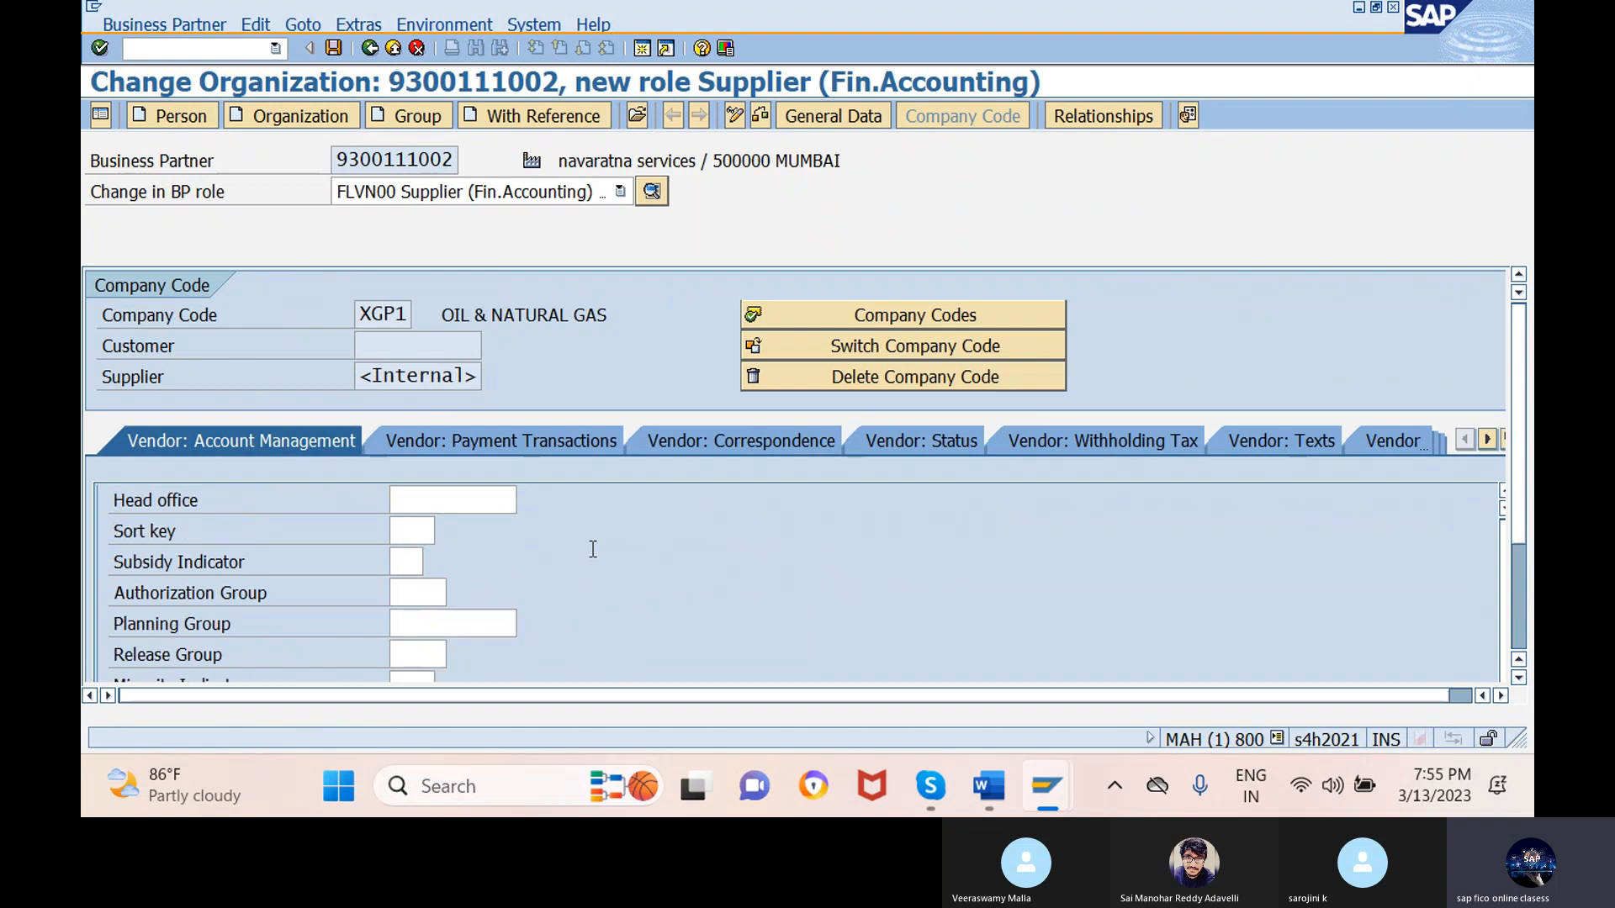
pyautogui.scroll(2, 593, 550)
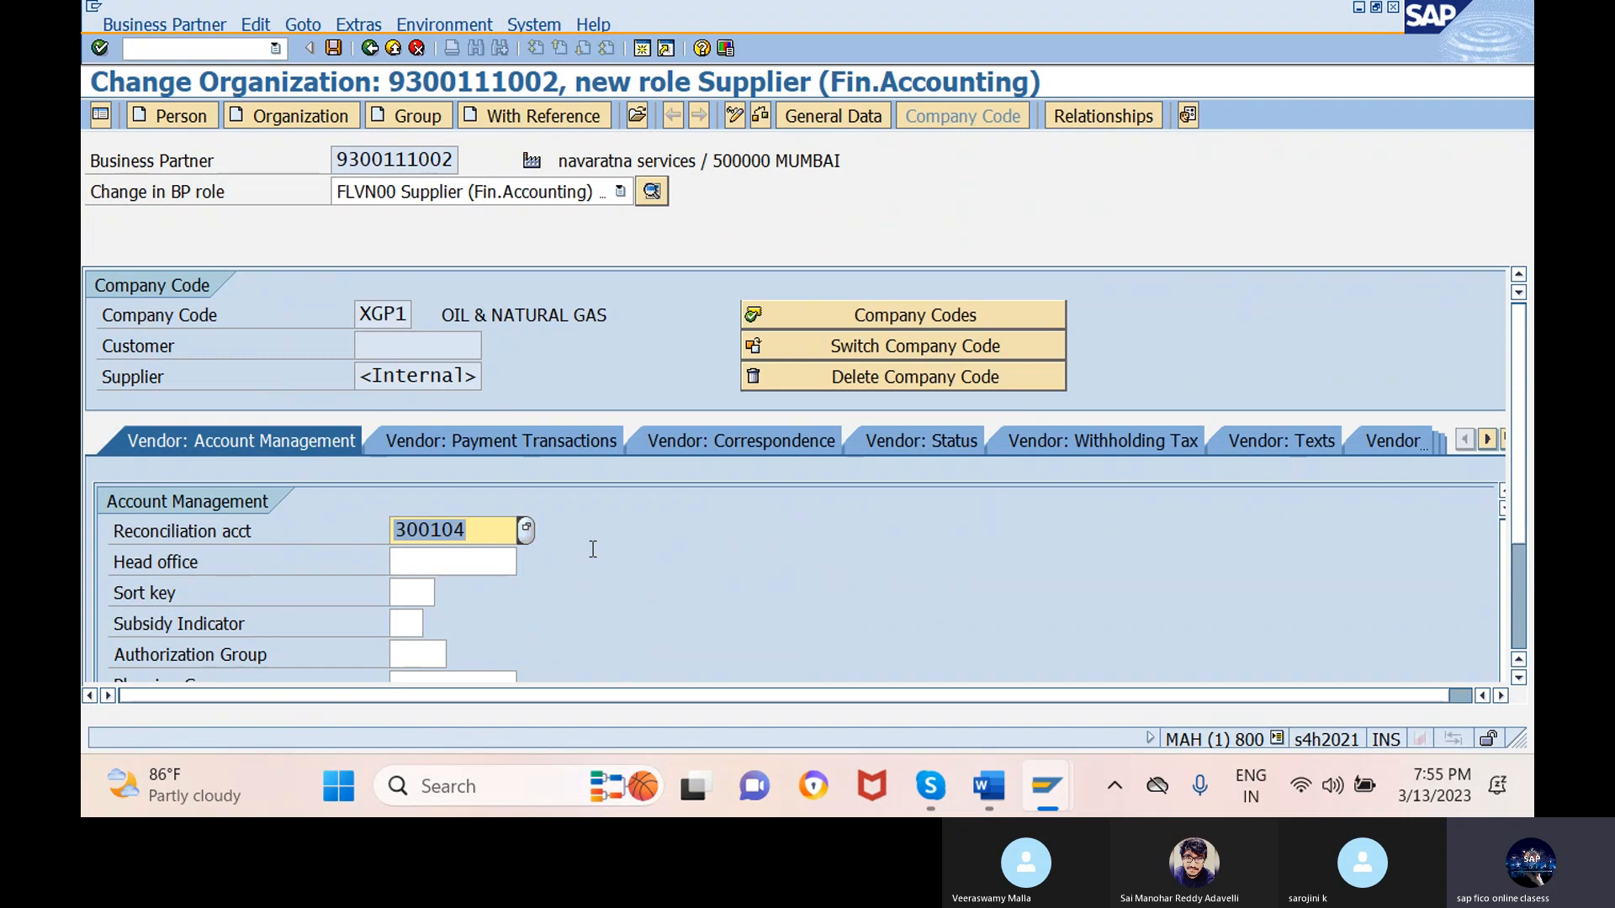
# - Set sort key 012 (Vendor number)
pyautogui.click(425, 592)
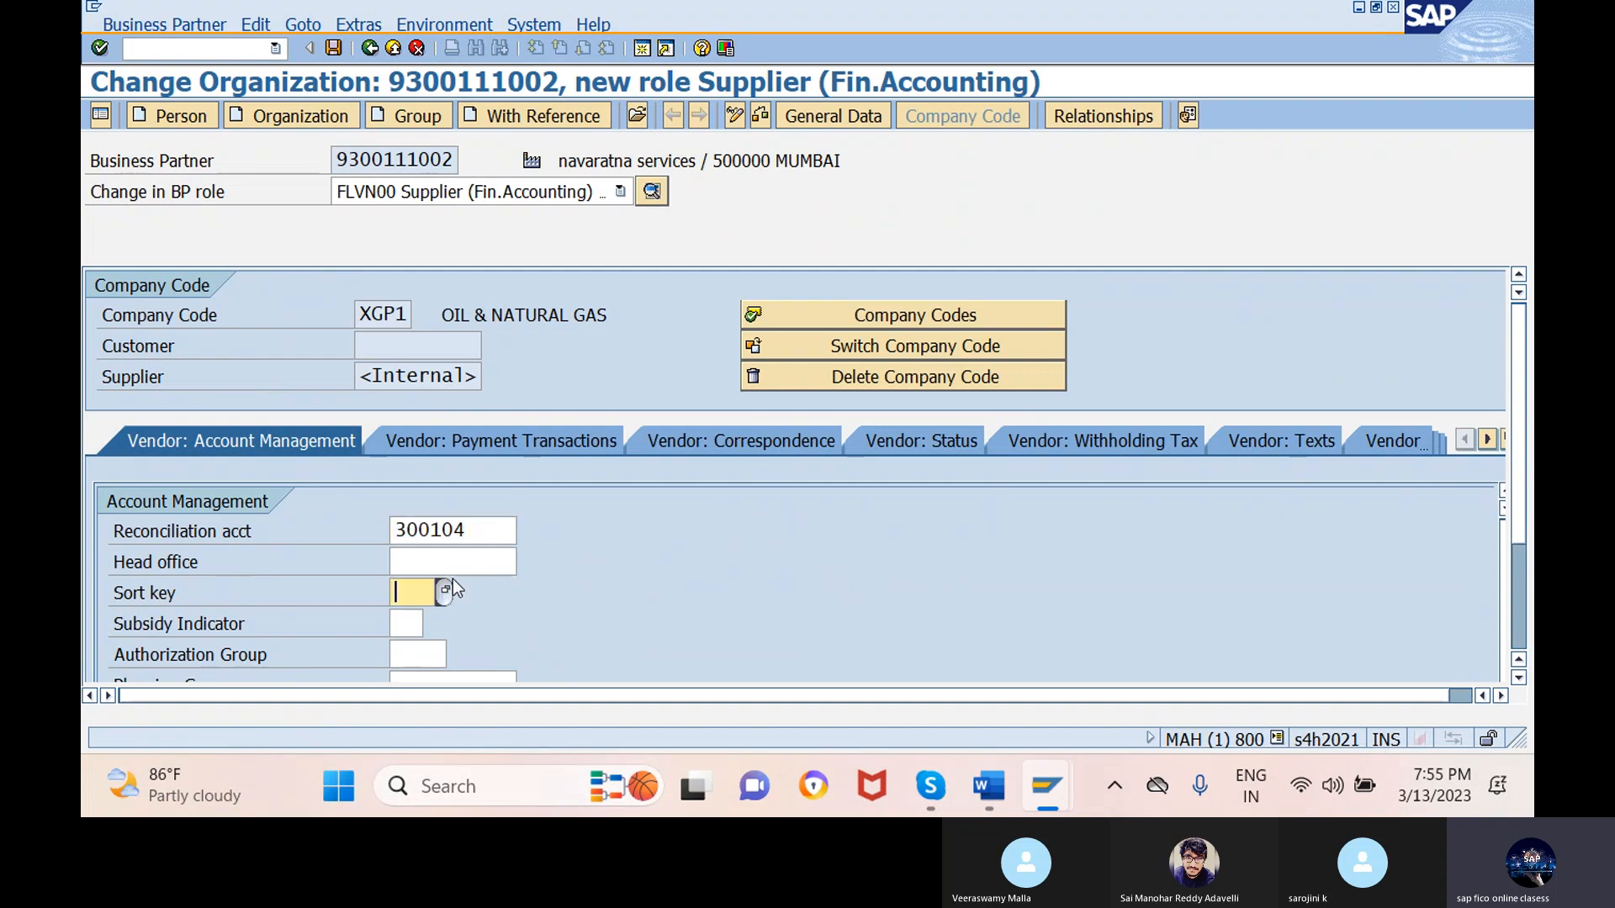
pyautogui.click(447, 592)
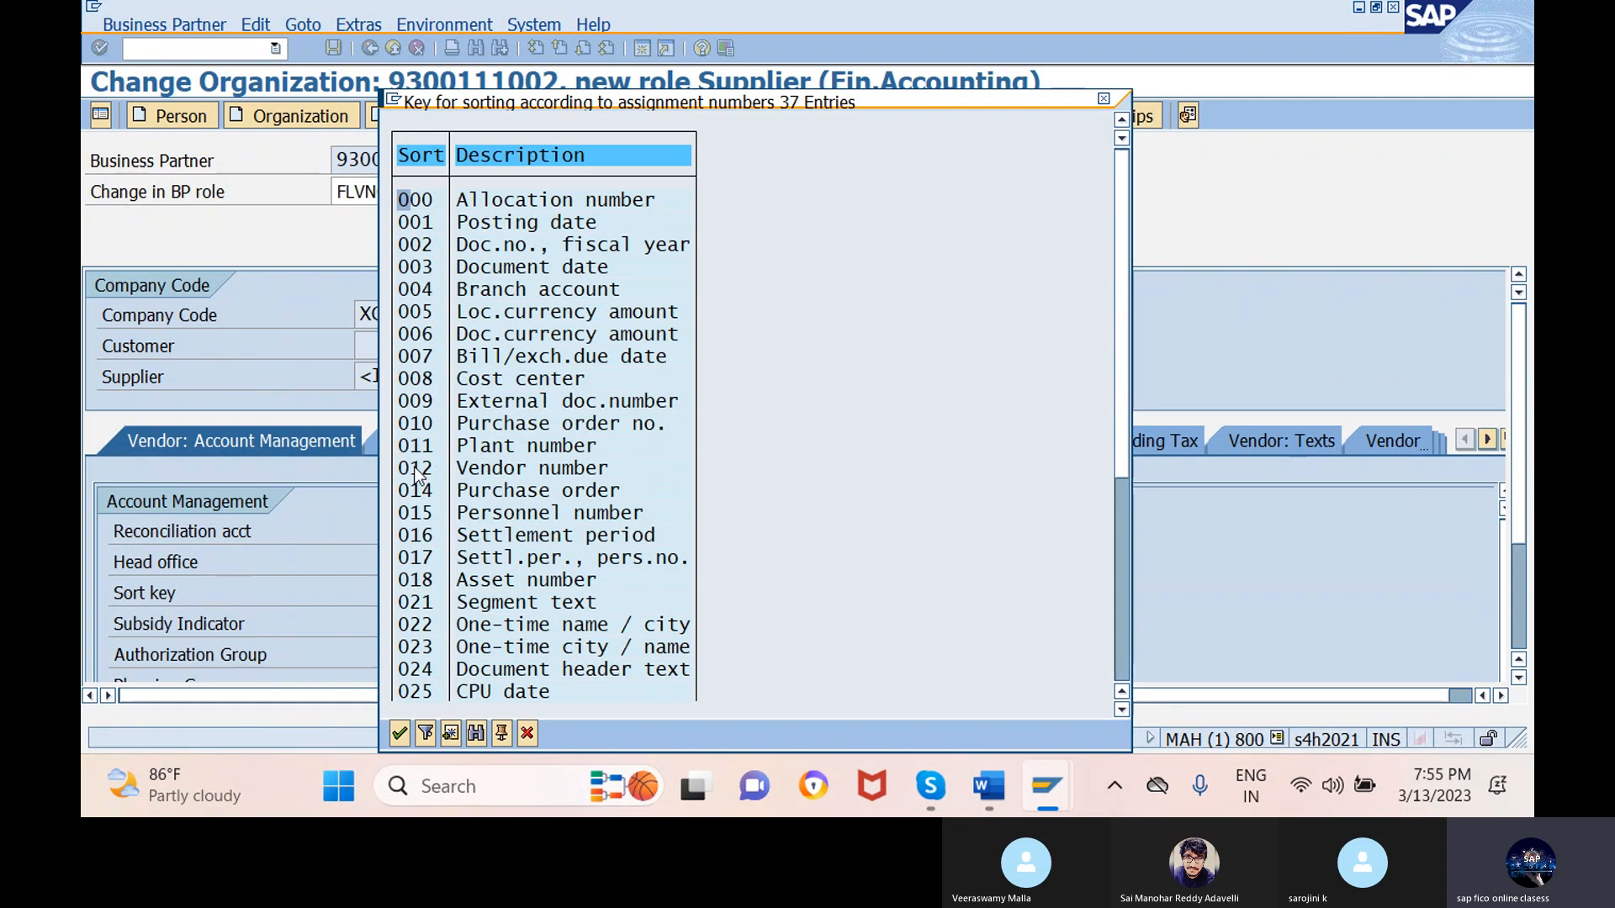
pyautogui.click(421, 469)
pyautogui.doubleClick(423, 470)
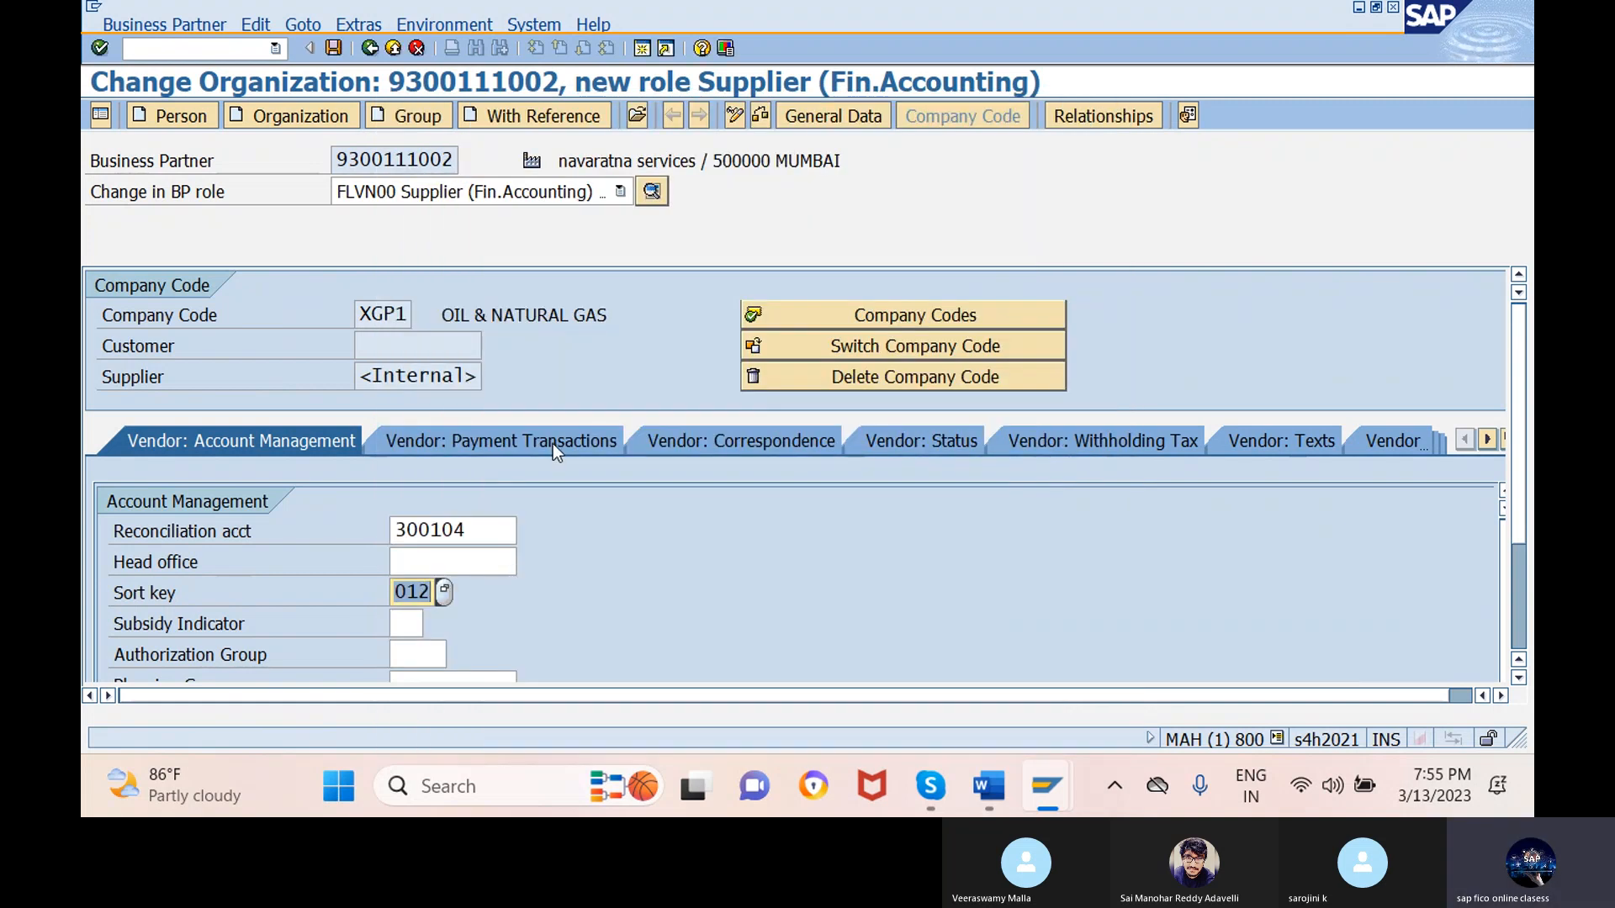
pyautogui.click(553, 444)
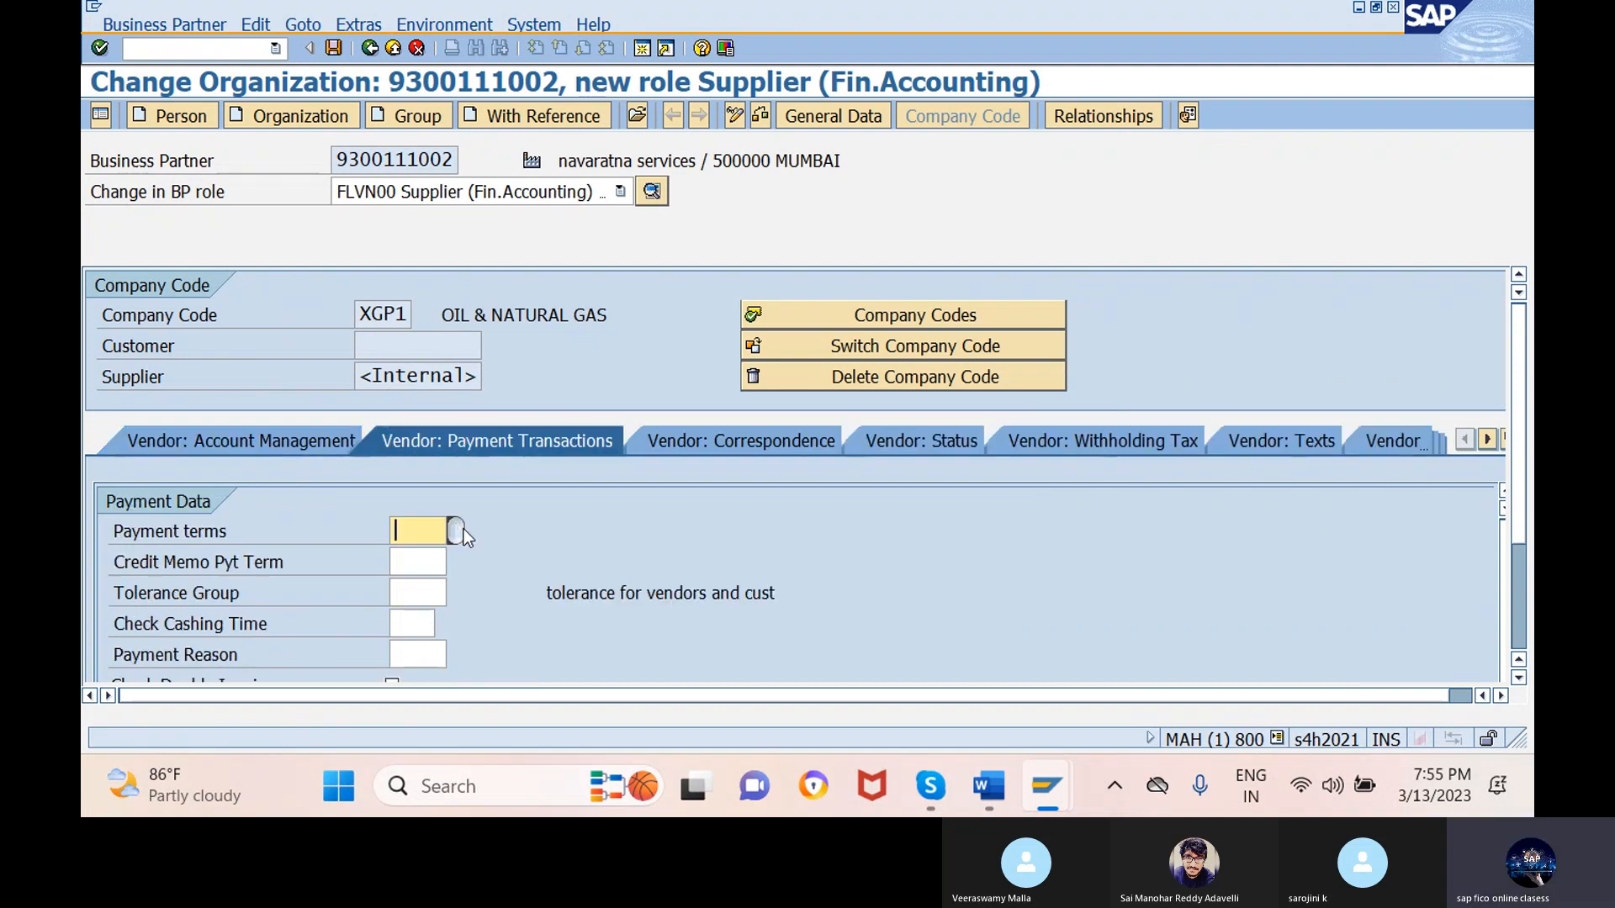
# - Set payment terms 0001, check, and save, producing supplier number 7003501
pyautogui.click(459, 530)
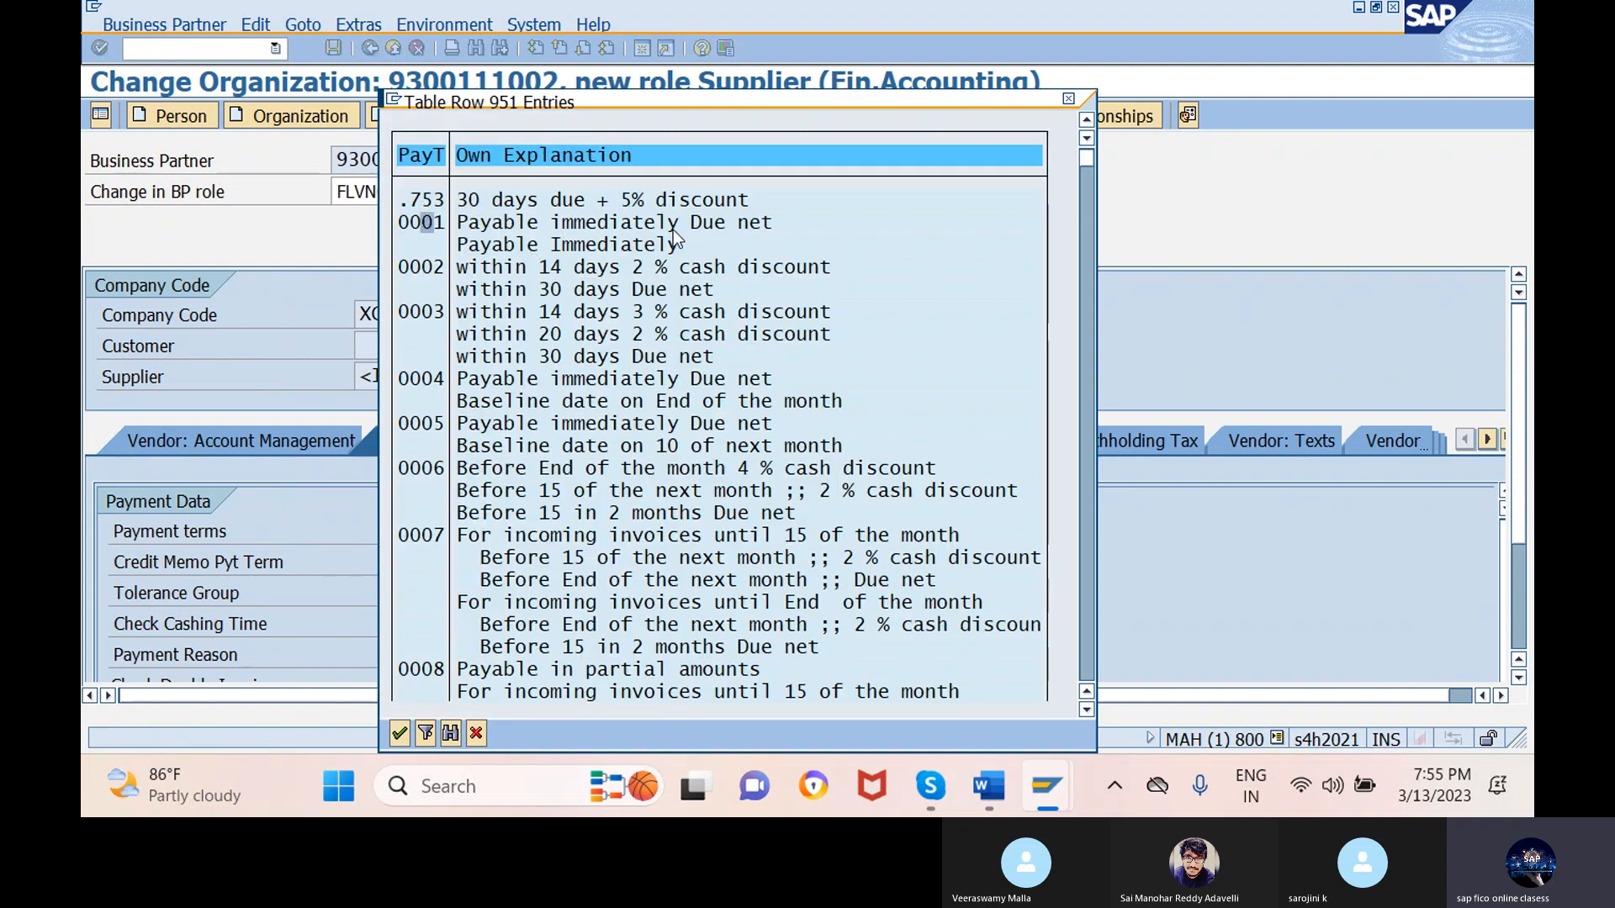
pyautogui.click(399, 734)
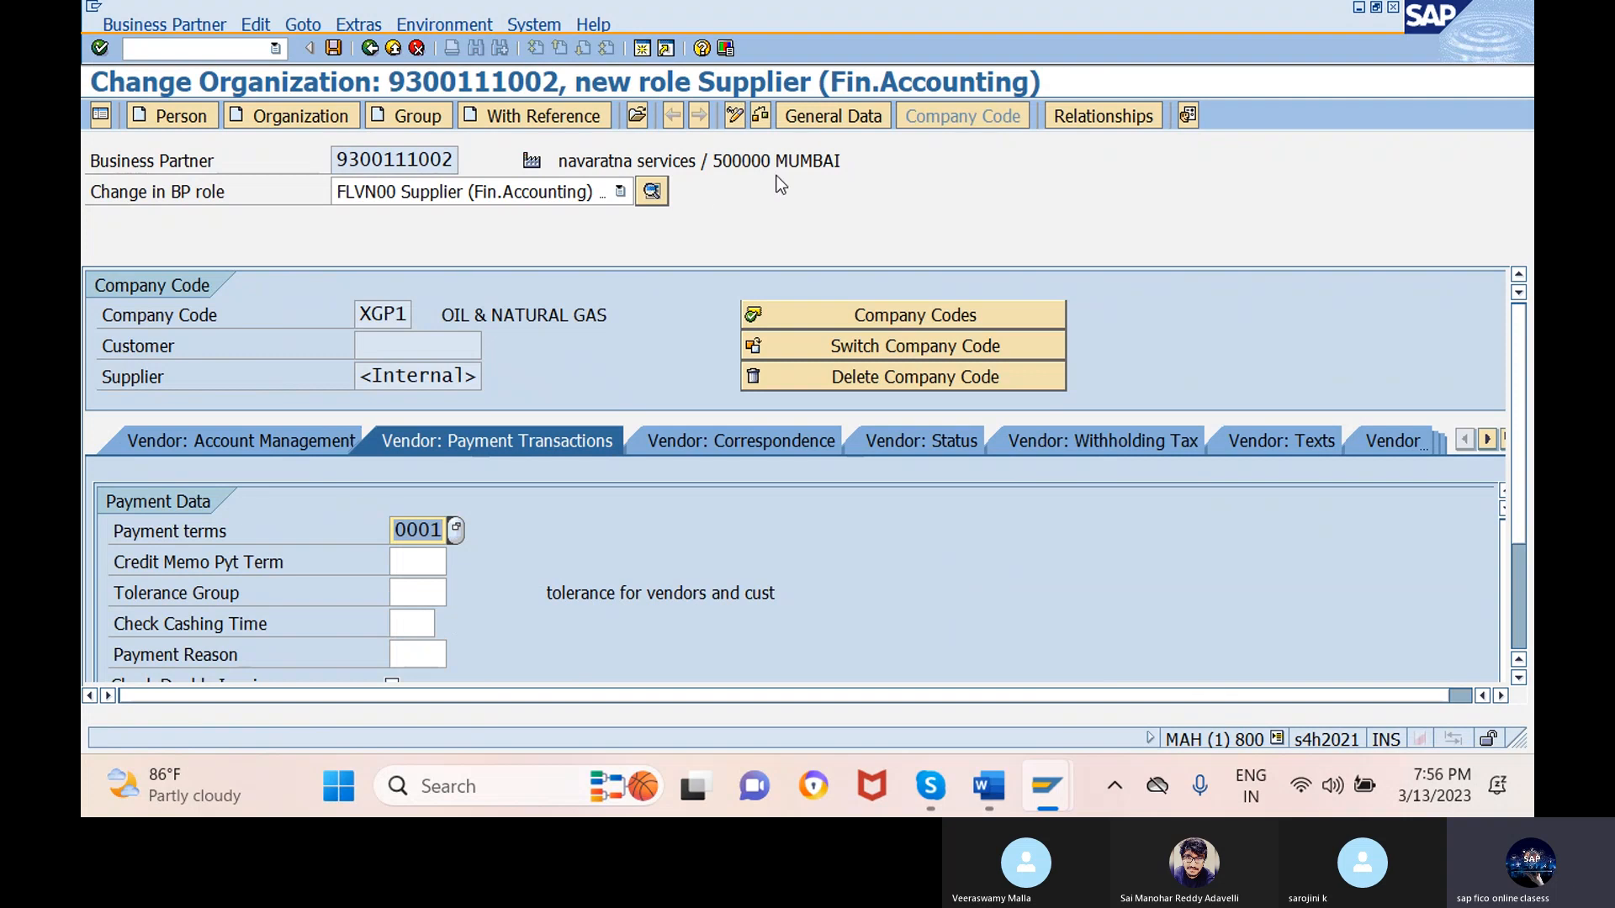
pyautogui.click(761, 113)
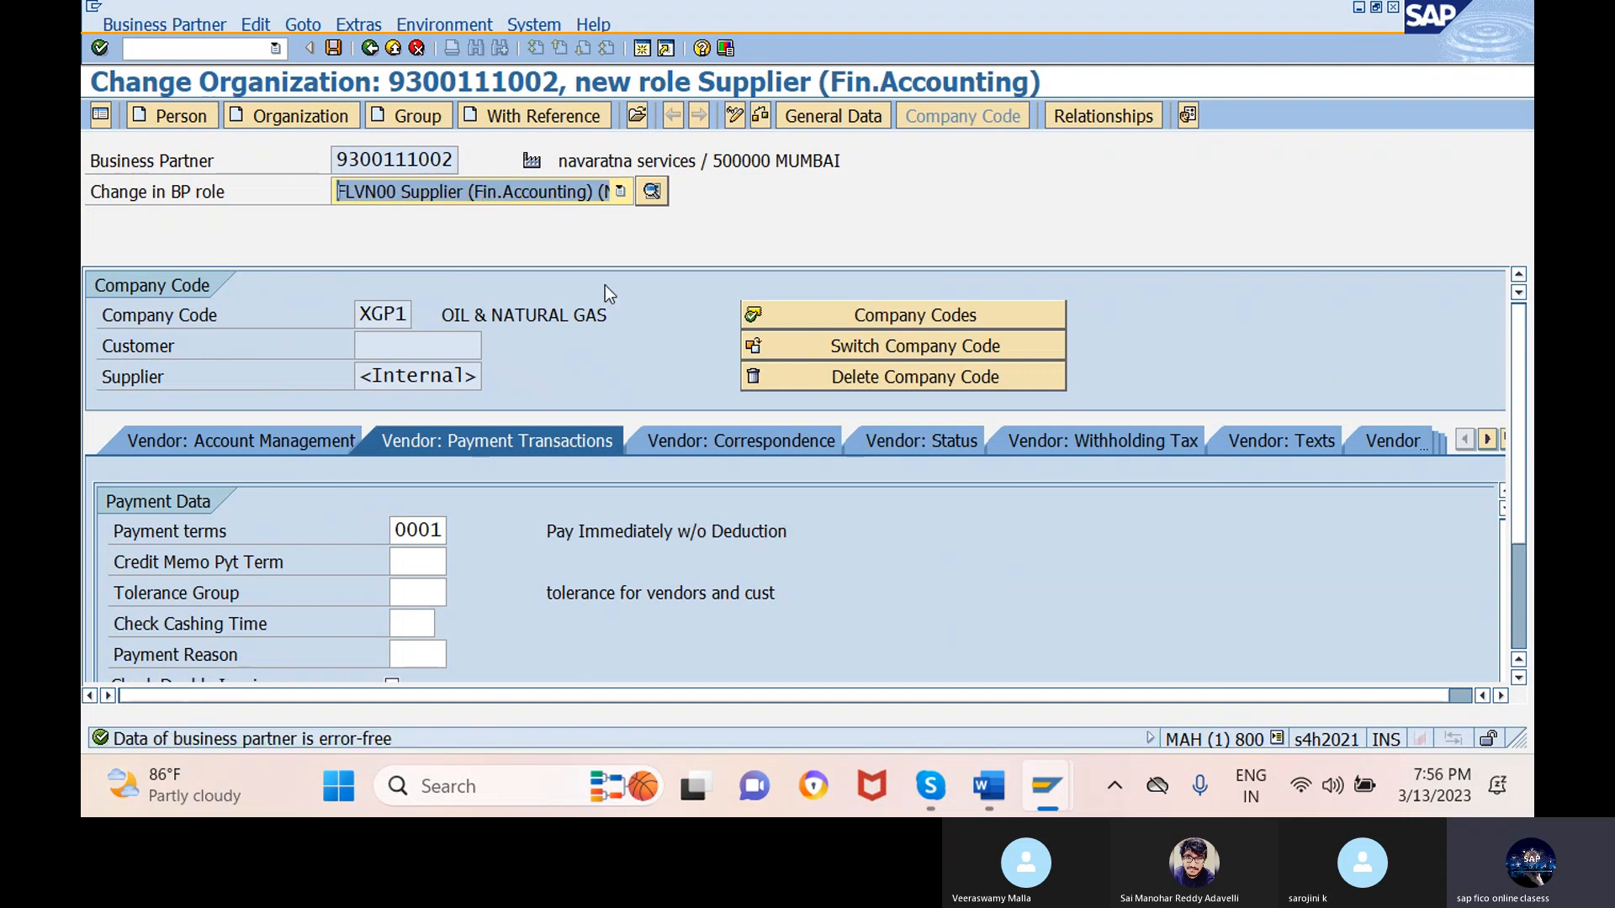
pyautogui.click(340, 50)
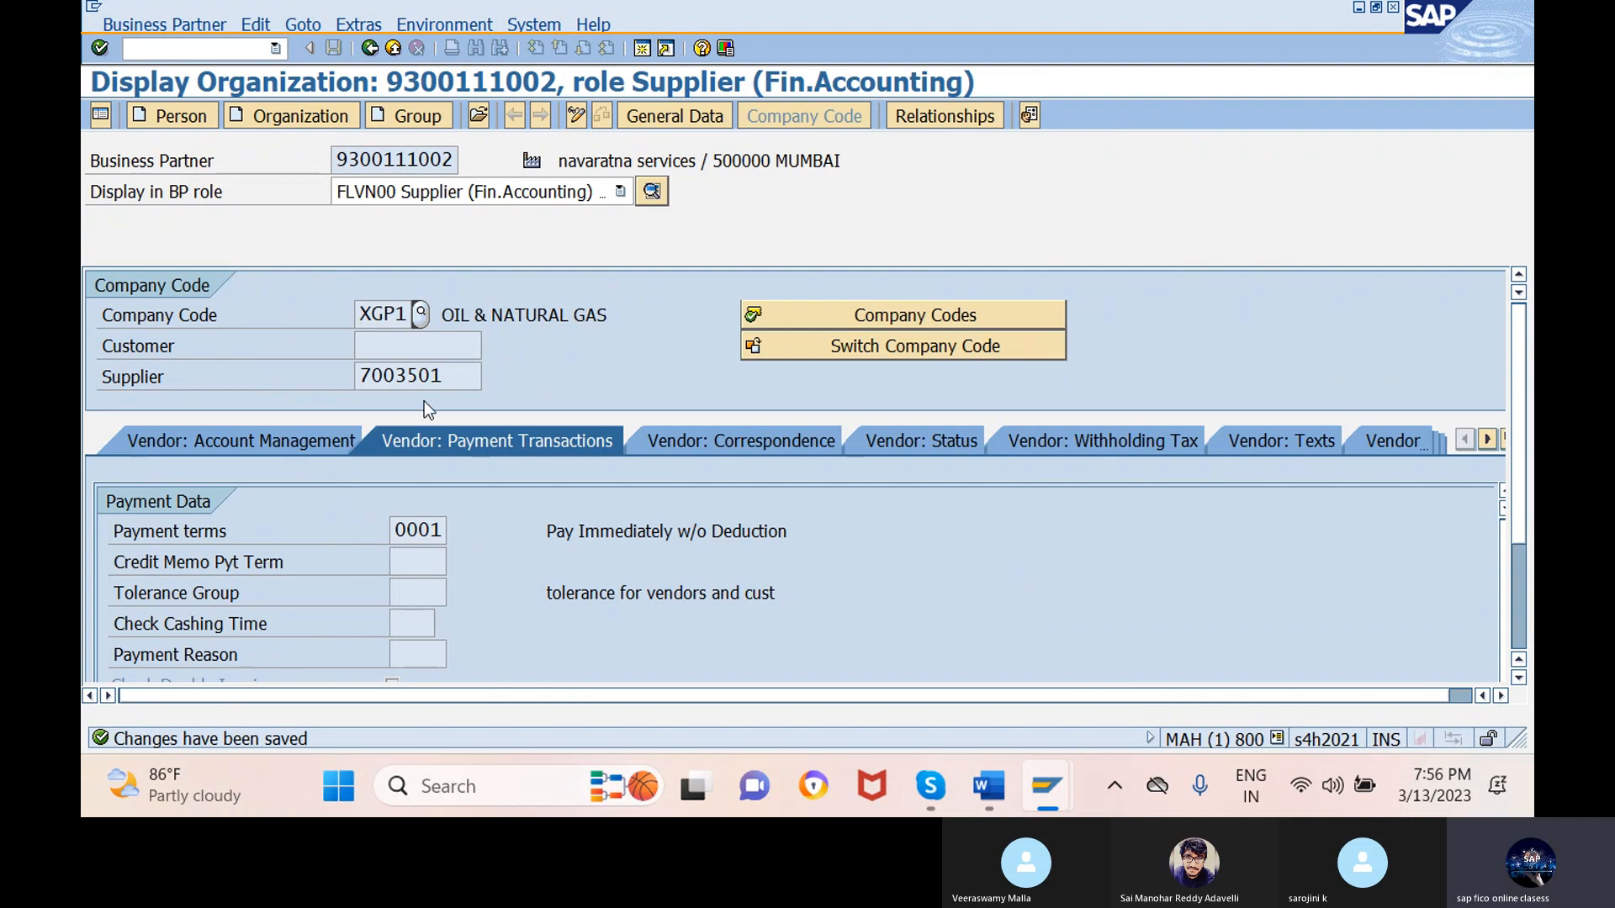
pyautogui.moveTo(995, 776)
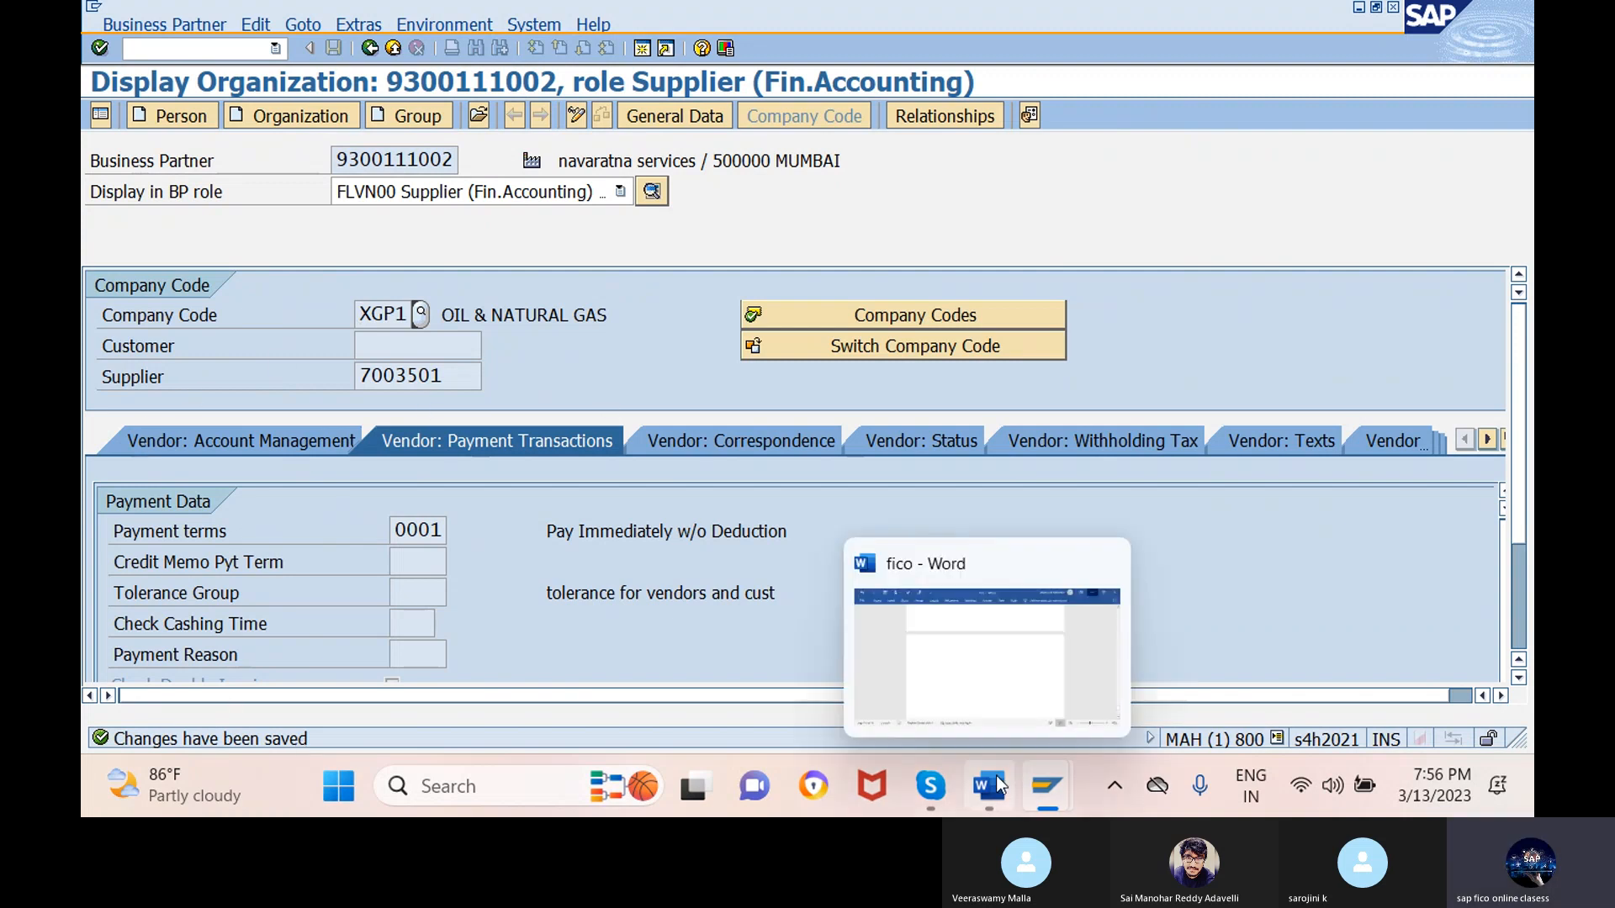
# - Type 'Unit testing:' and '1. To raise vendor' in the Word notes and make them 24 pt
pyautogui.click(996, 683)
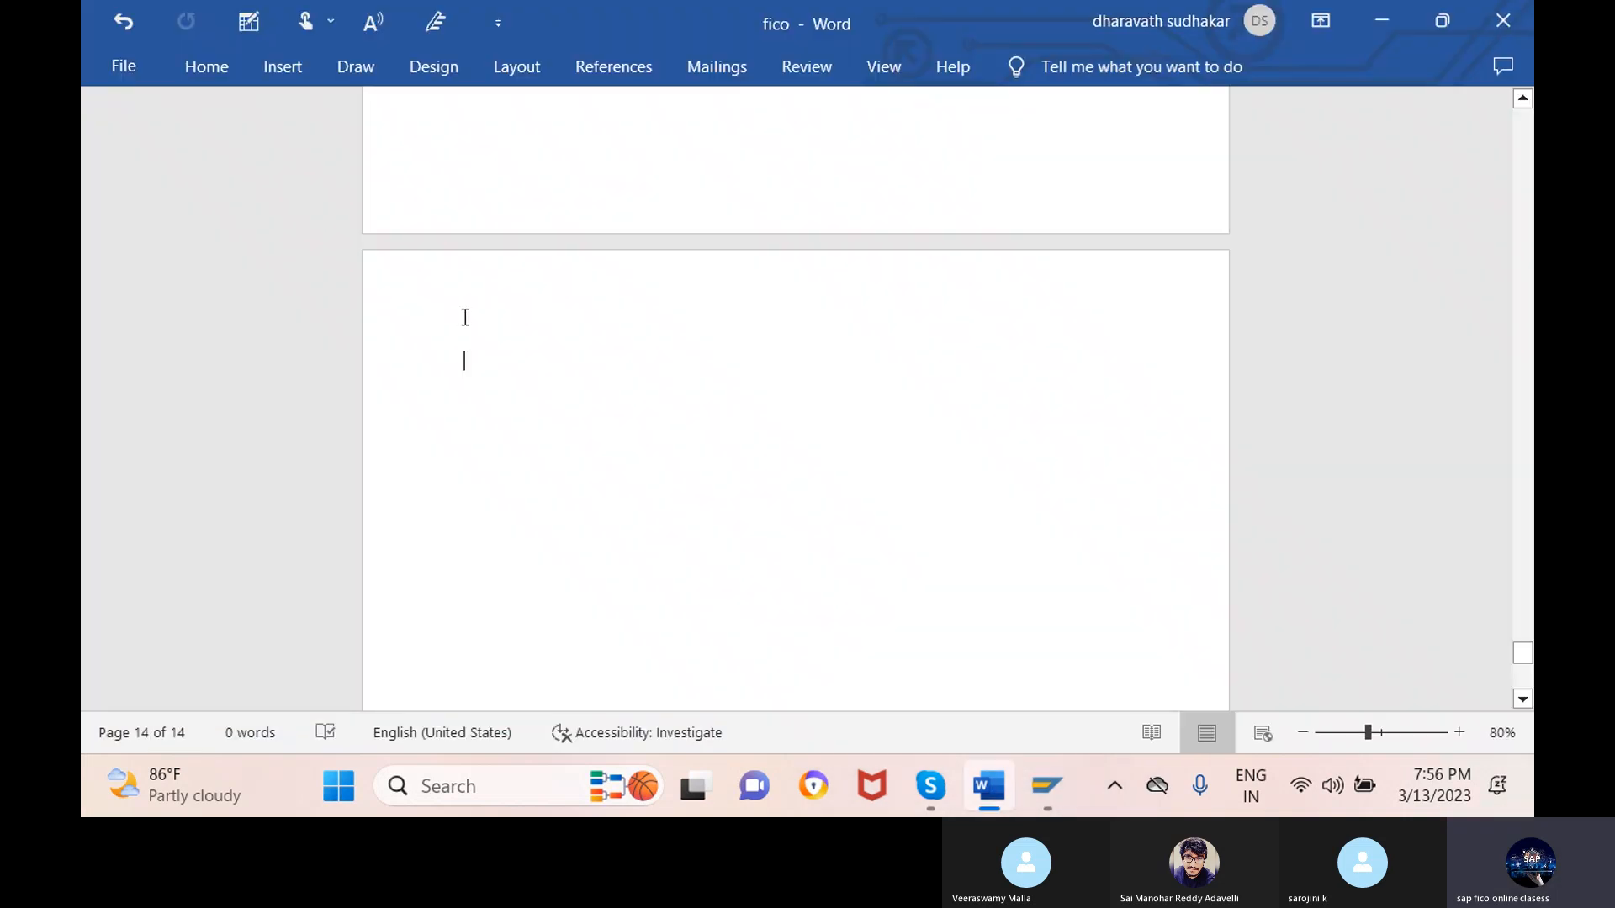
pyautogui.write('Unit te')
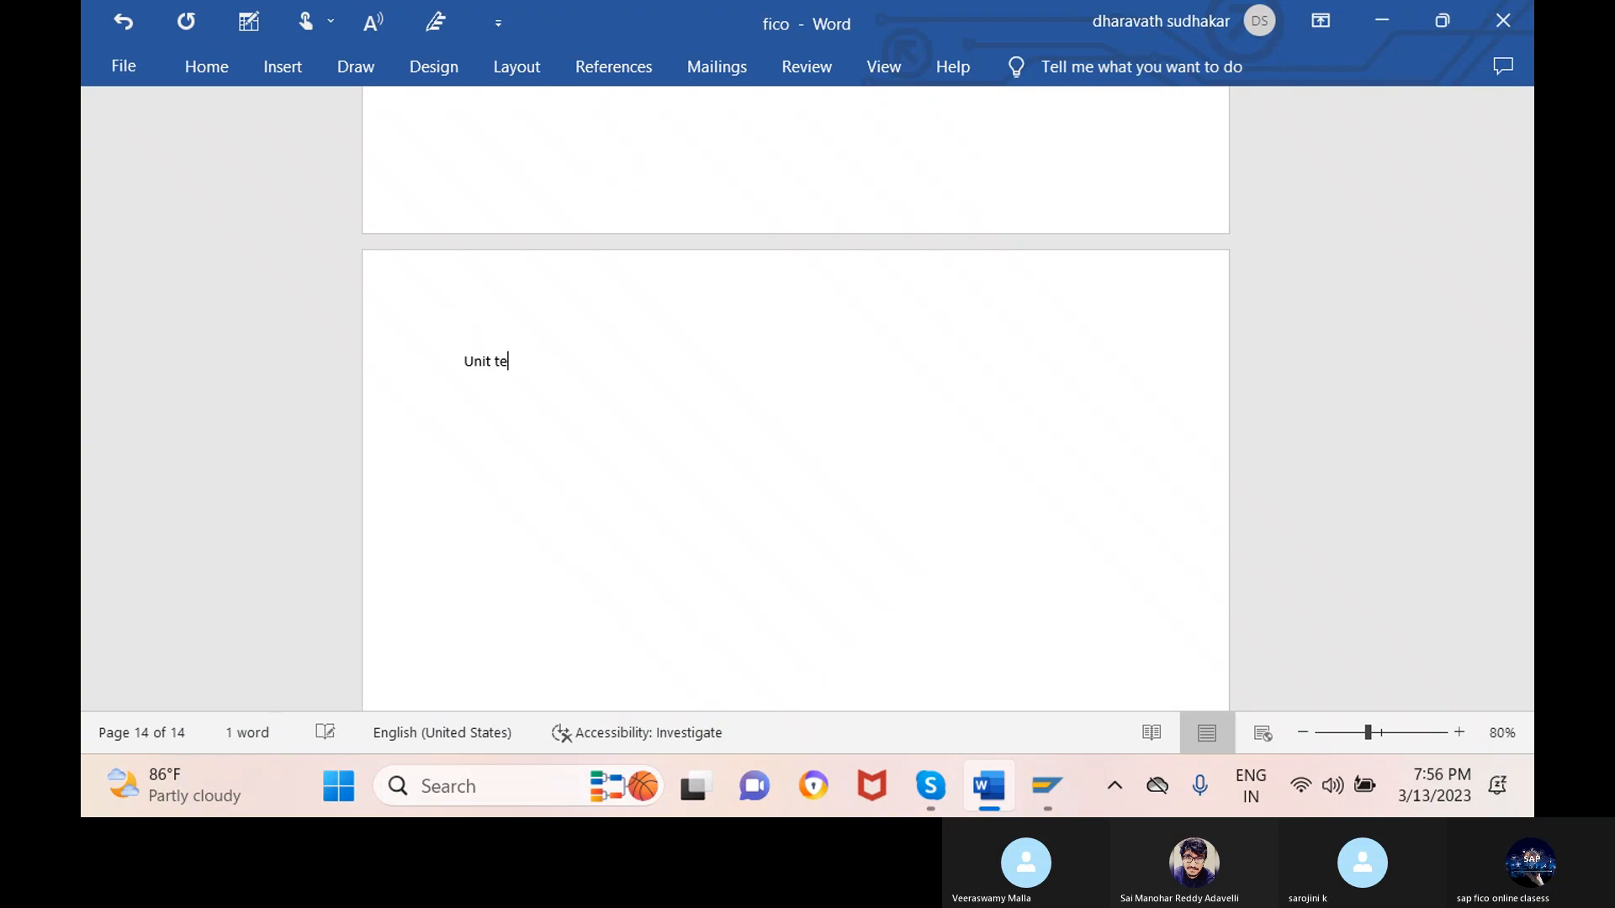
pyautogui.write('sting:')
pyautogui.press('Return')
pyautogui.write('1. ')
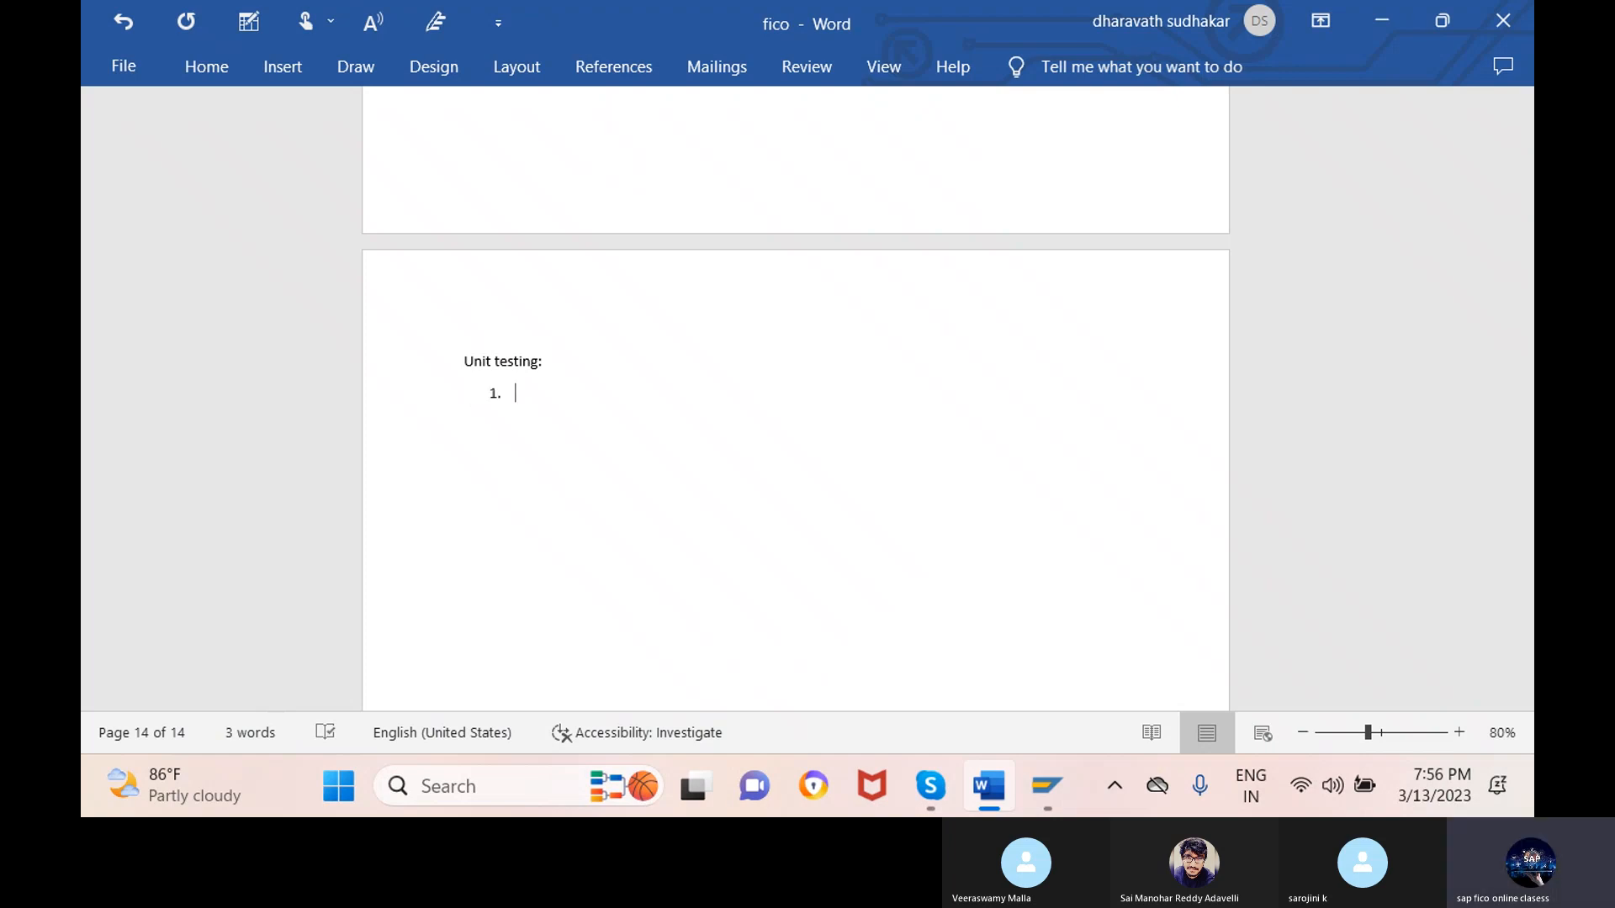
pyautogui.write('To ra')
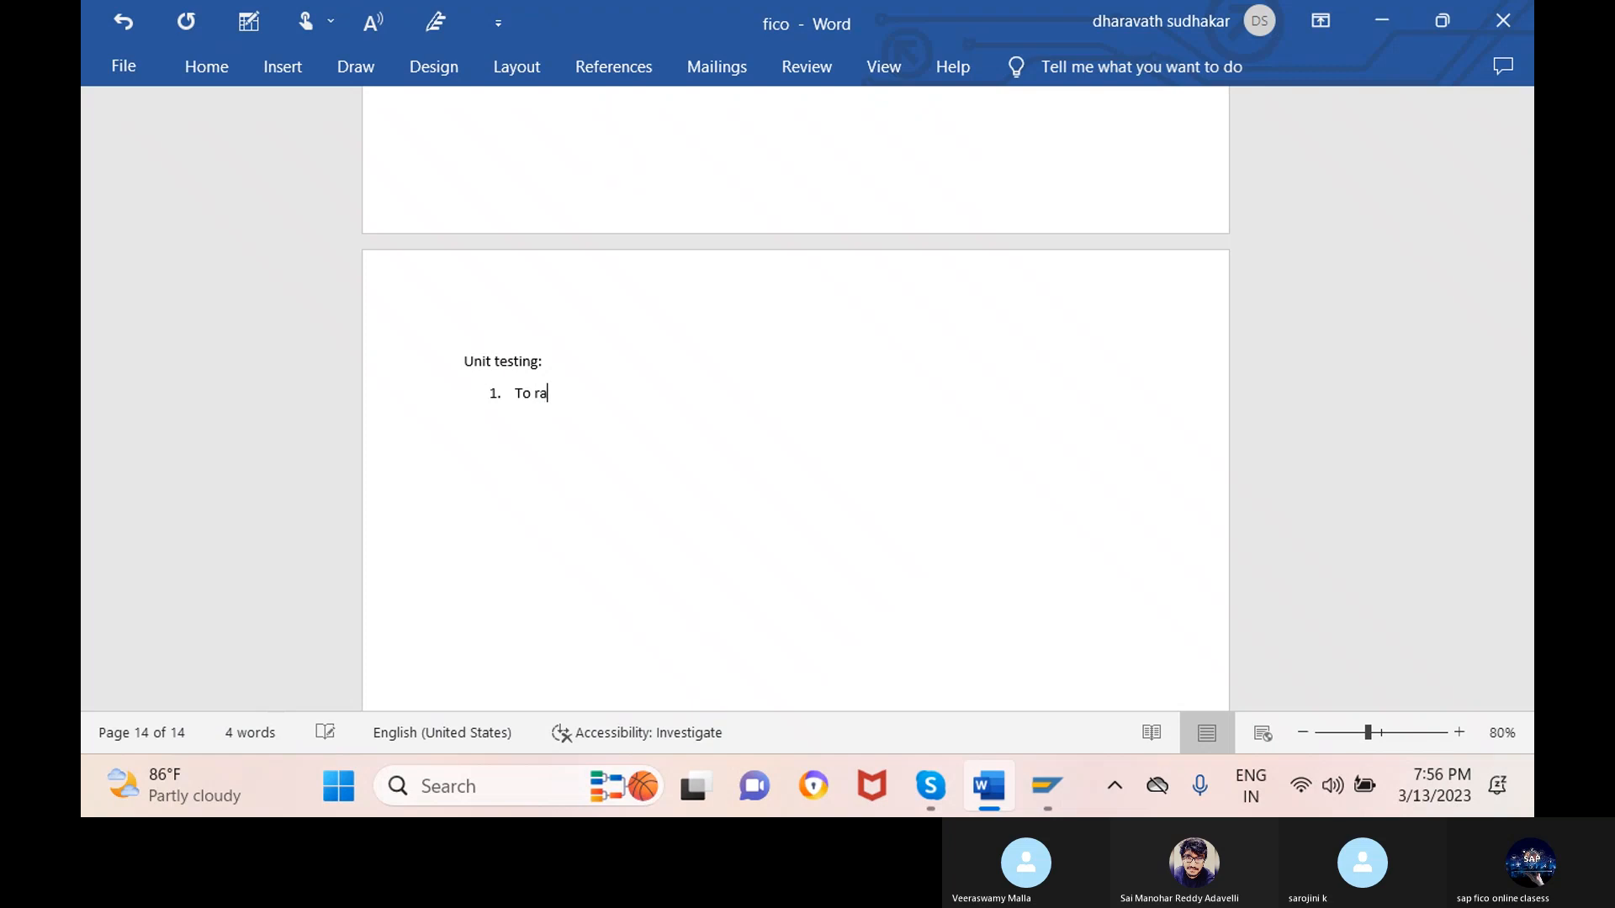
pyautogui.write('ise v')
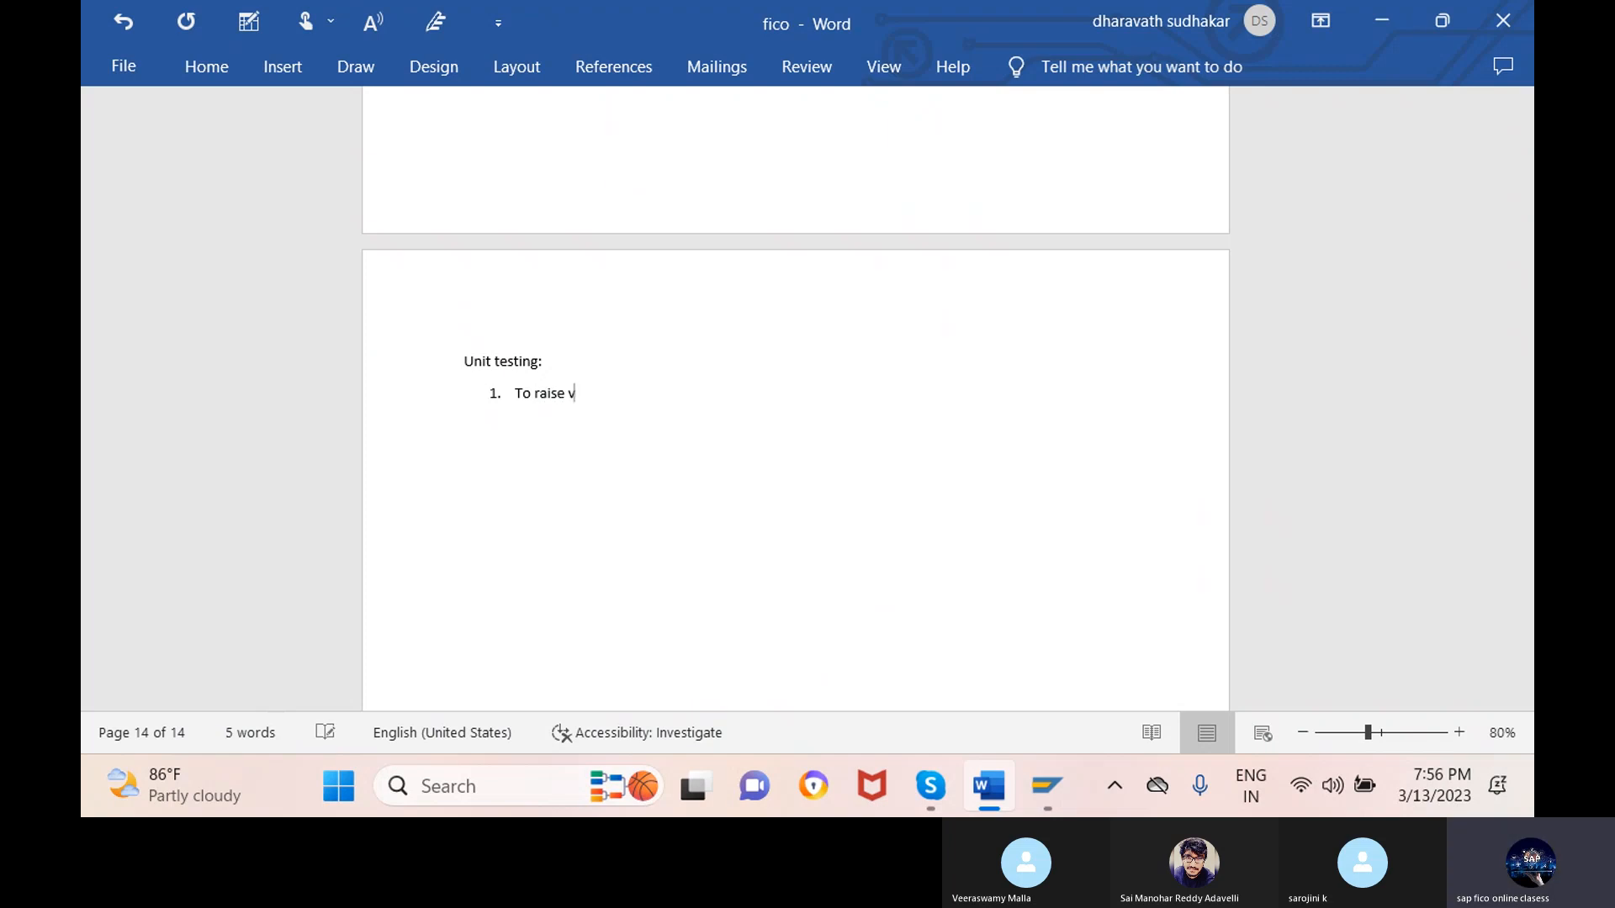
pyautogui.write('endor')
pyautogui.moveTo(621, 392); pyautogui.dragTo(462, 356)
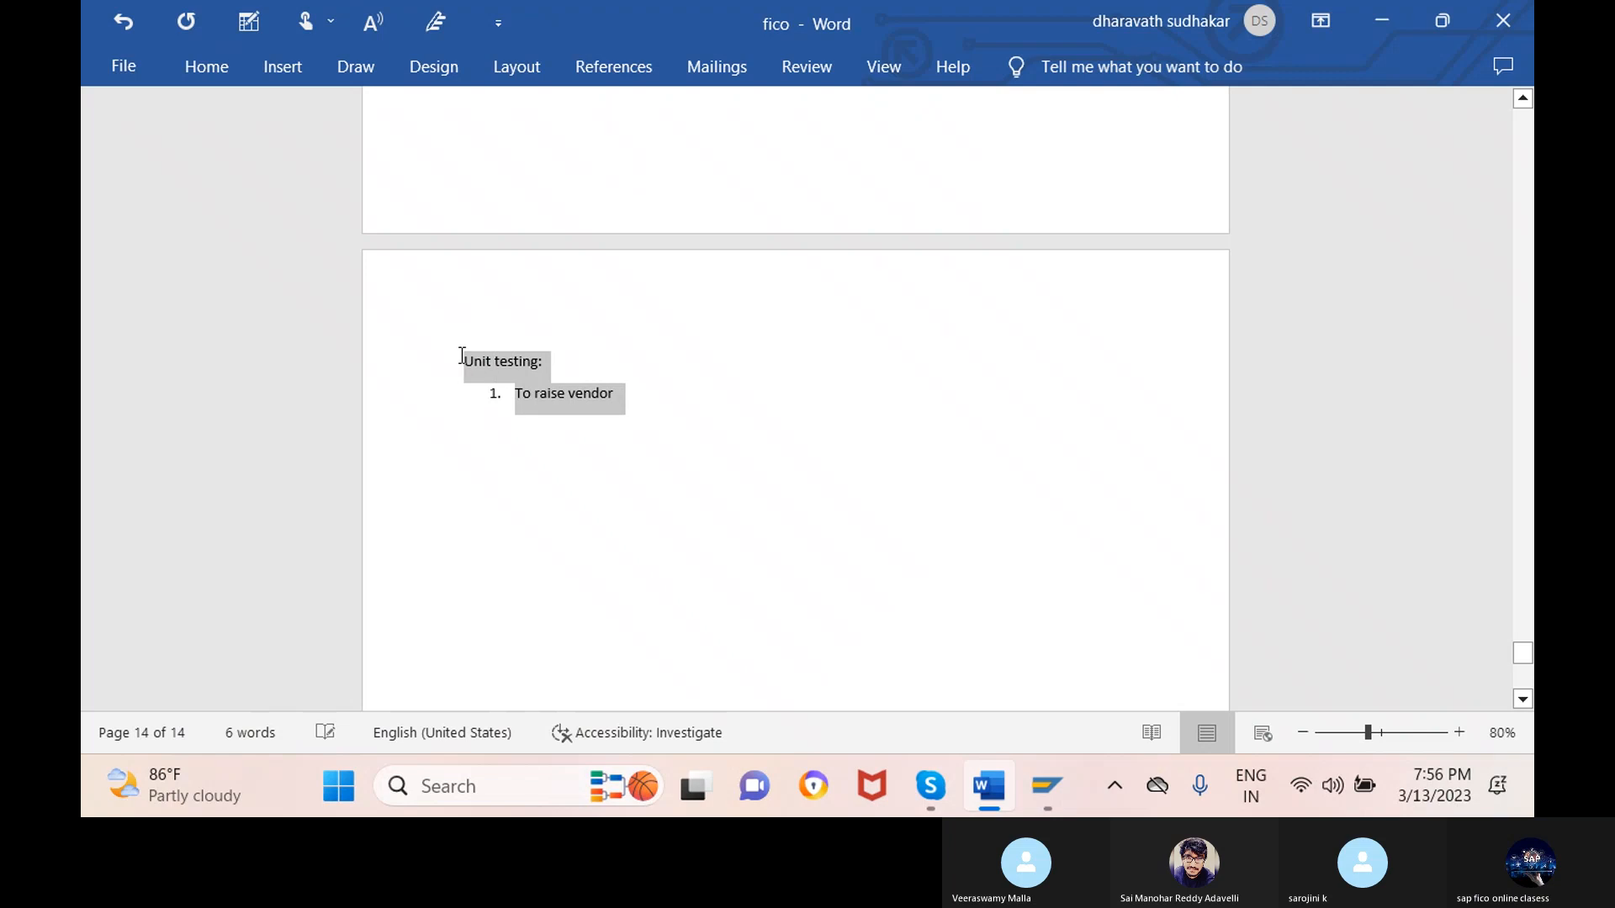
pyautogui.click(657, 275)
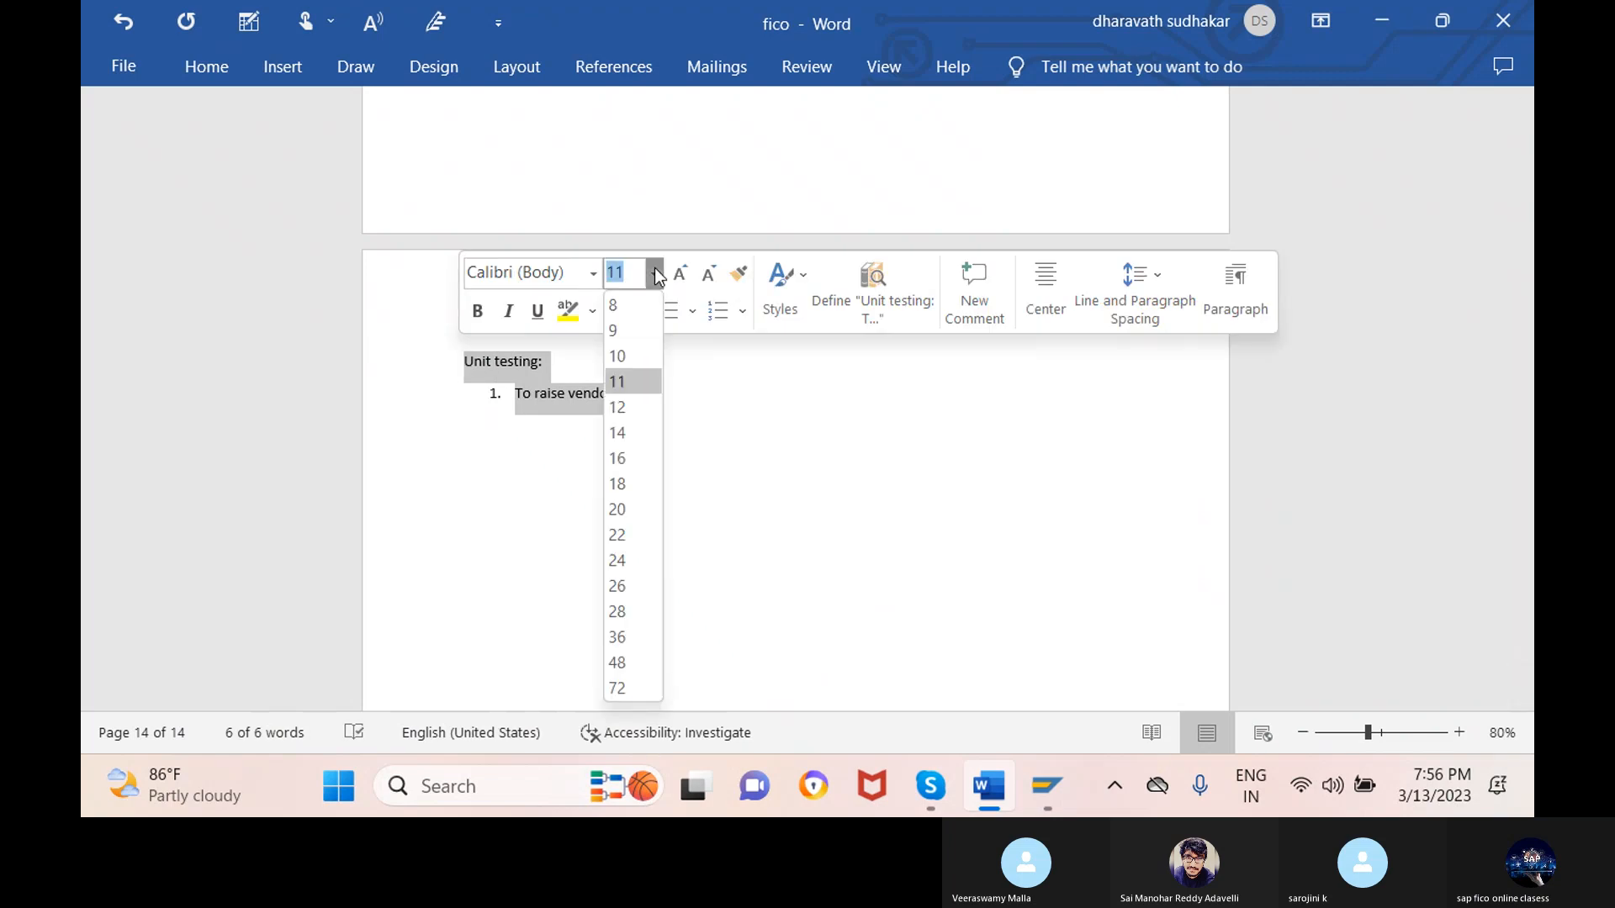
pyautogui.click(618, 561)
# - Finish the list with 'invoice-fb60/f-43' and 'to clear the invoice -f-53'
pyautogui.click(810, 421)
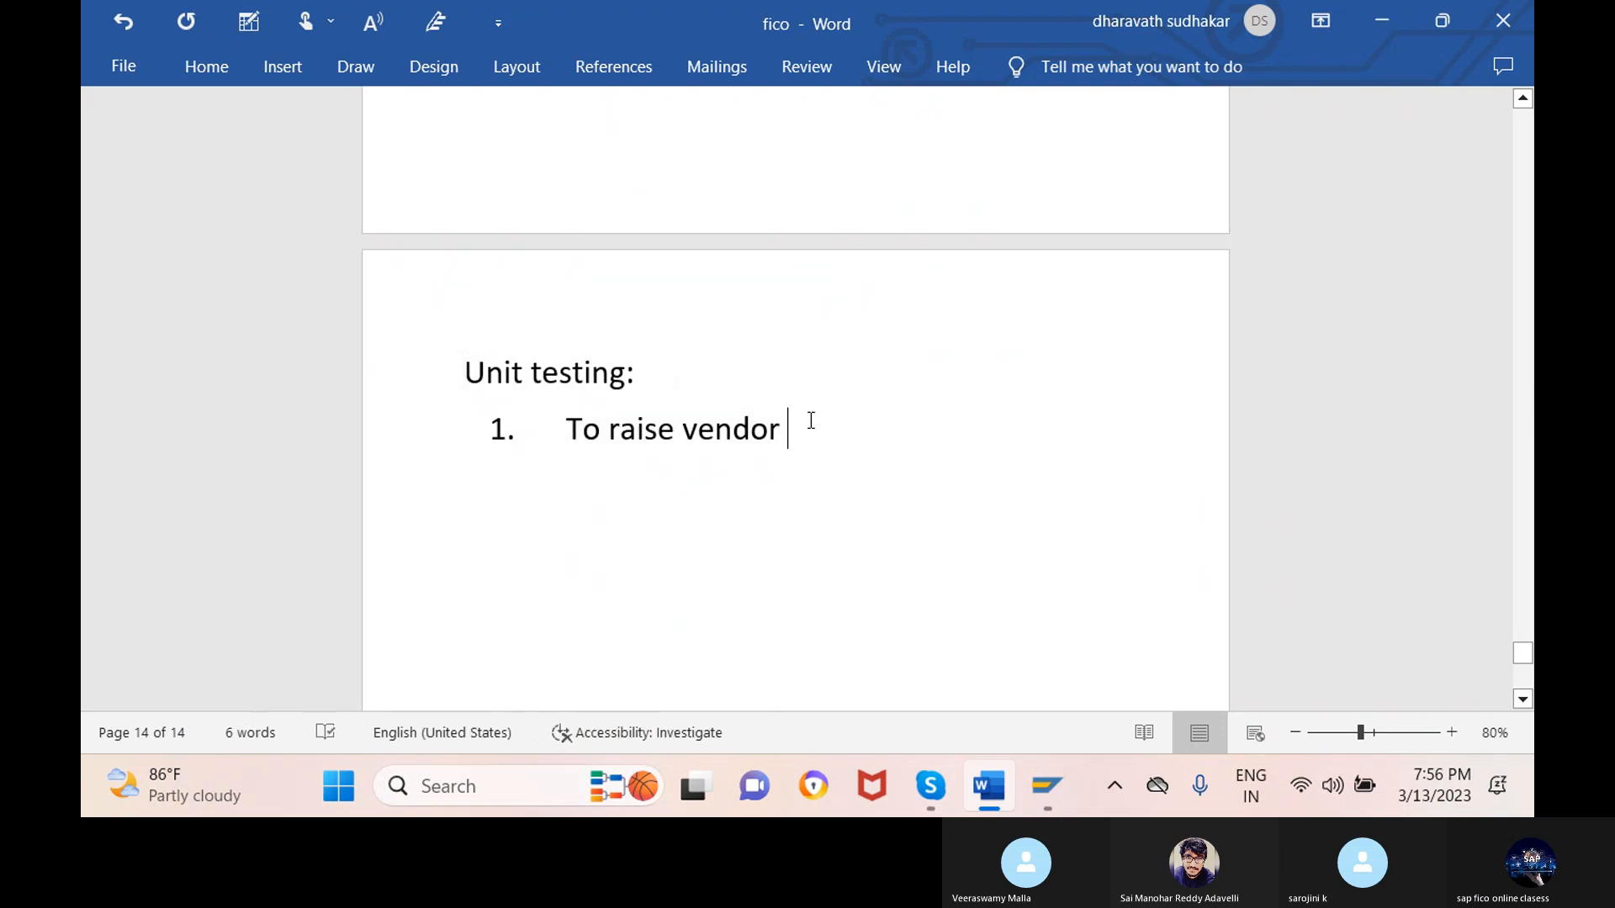
pyautogui.write('i')
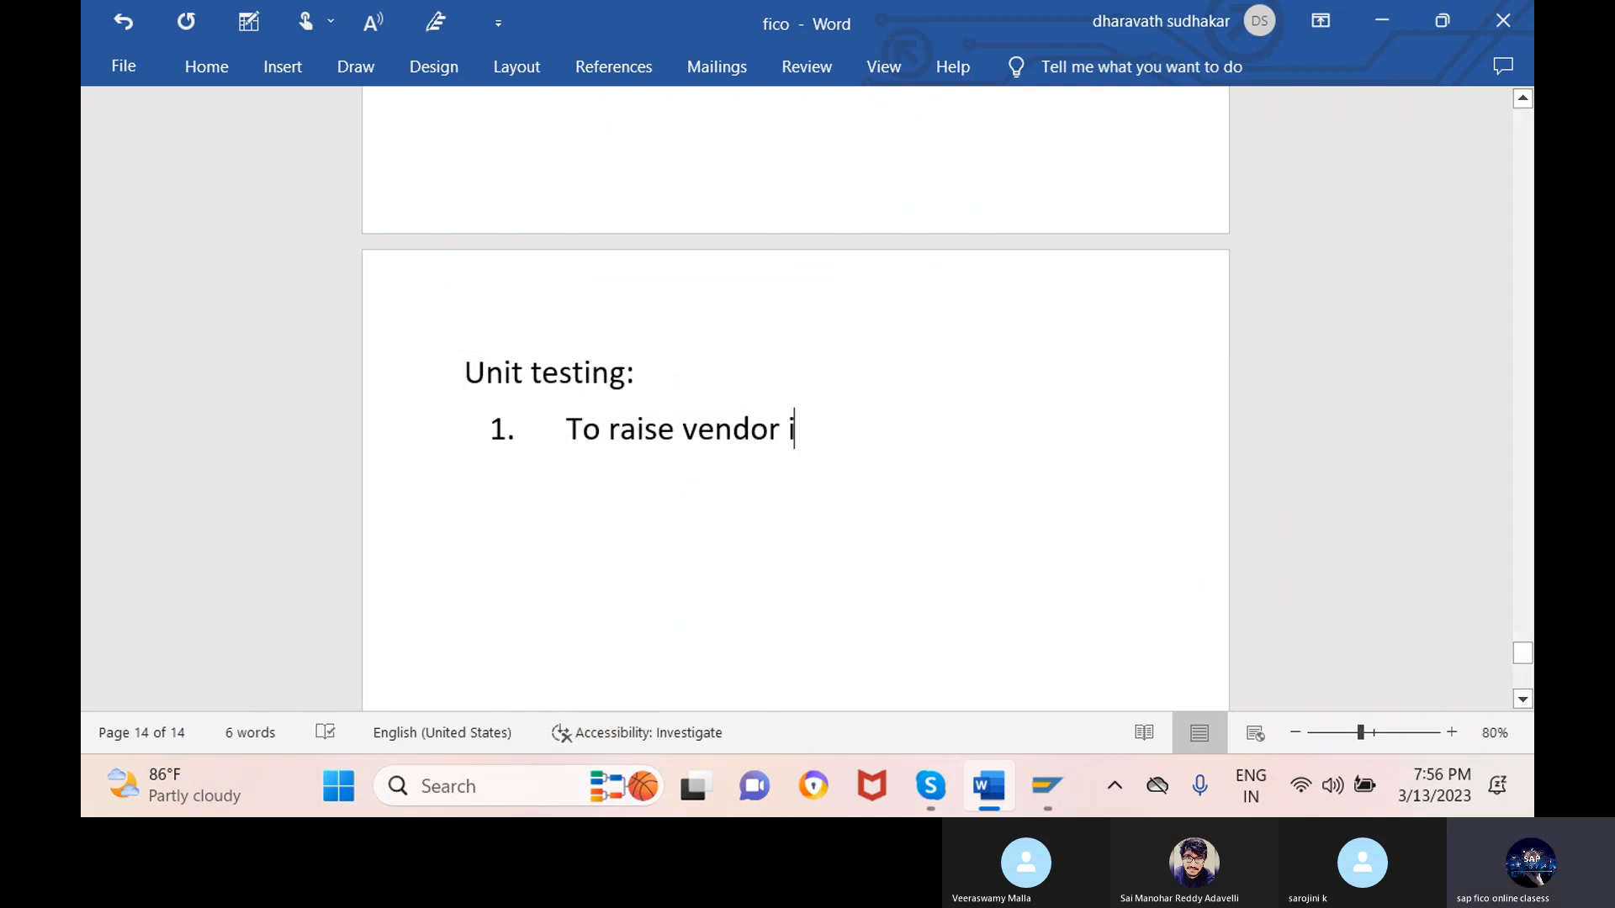
pyautogui.write('nvoice')
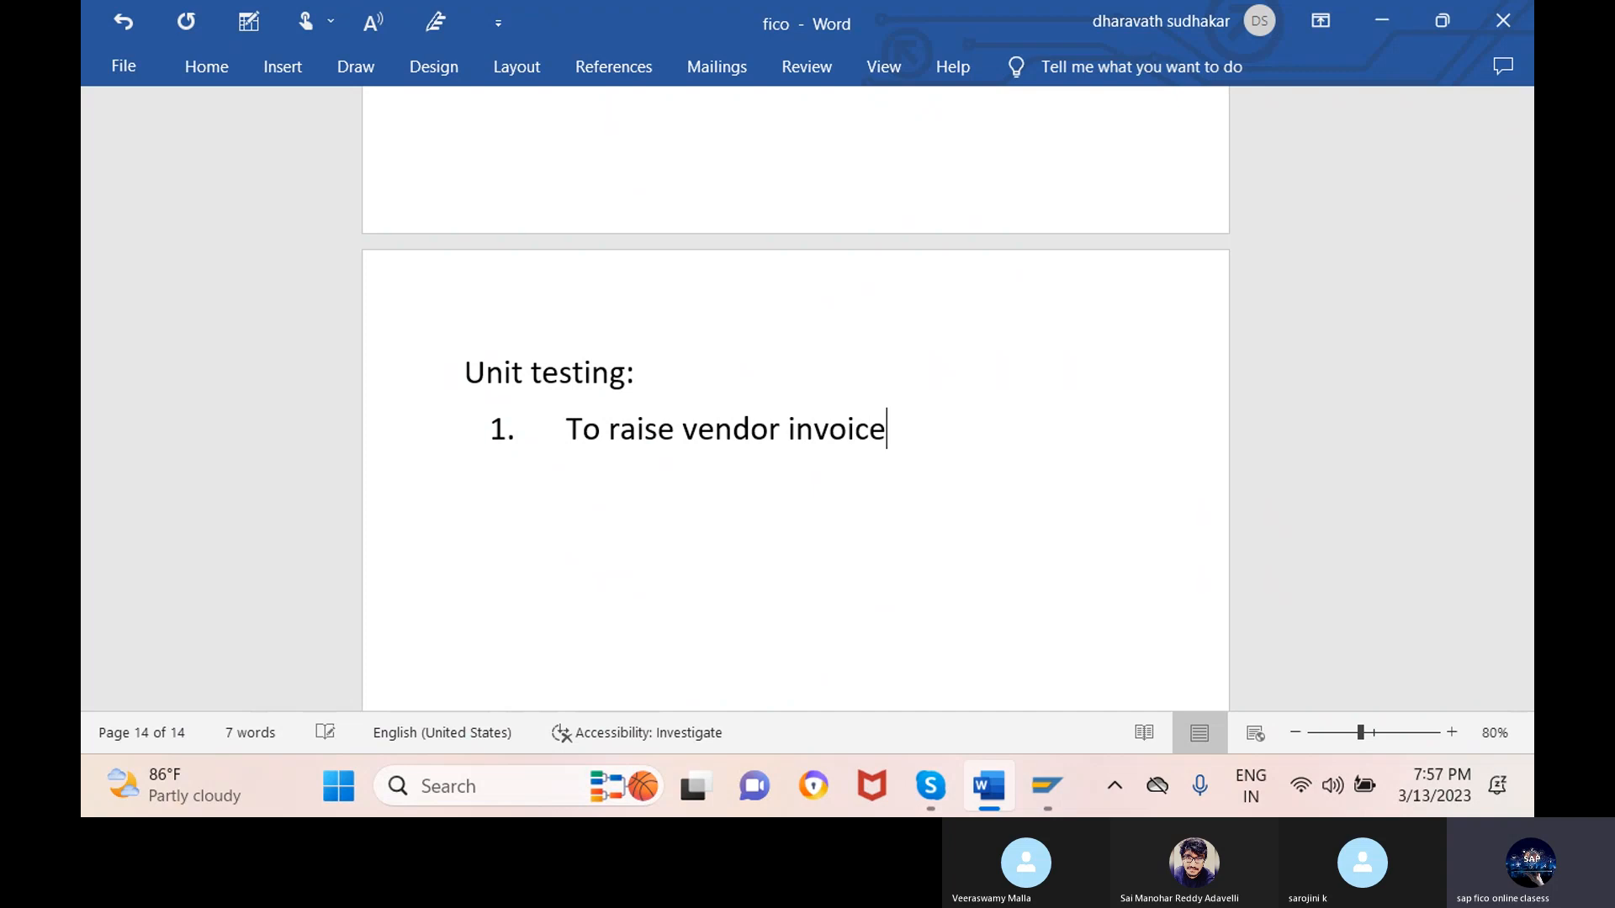
pyautogui.write('-fb60/f-43')
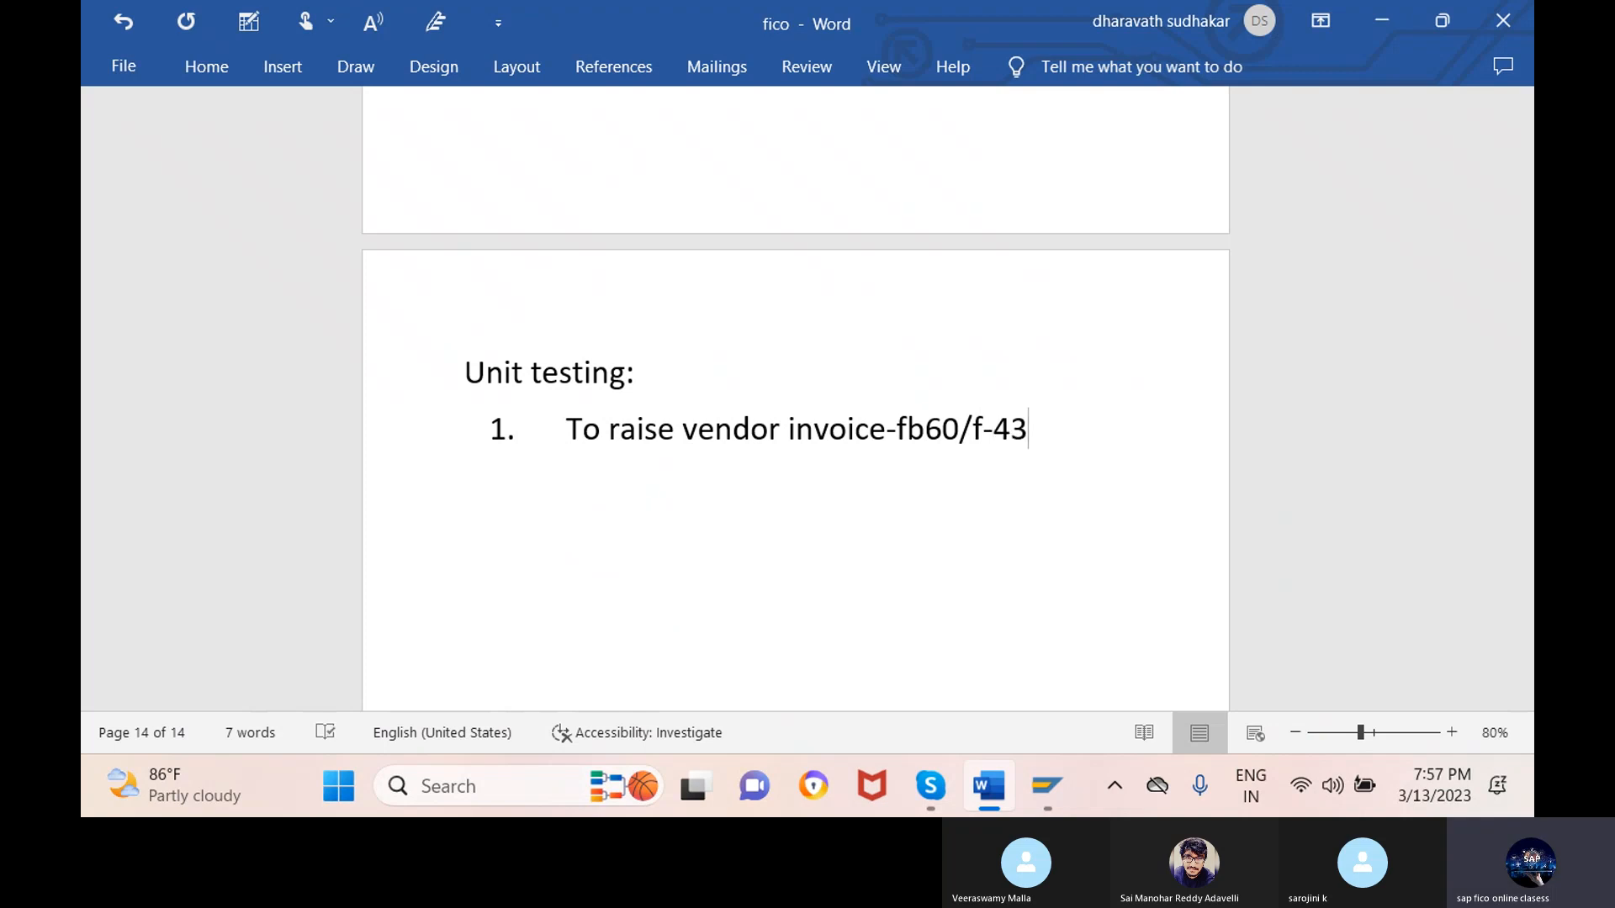
pyautogui.press('Return')
pyautogui.write('to cle')
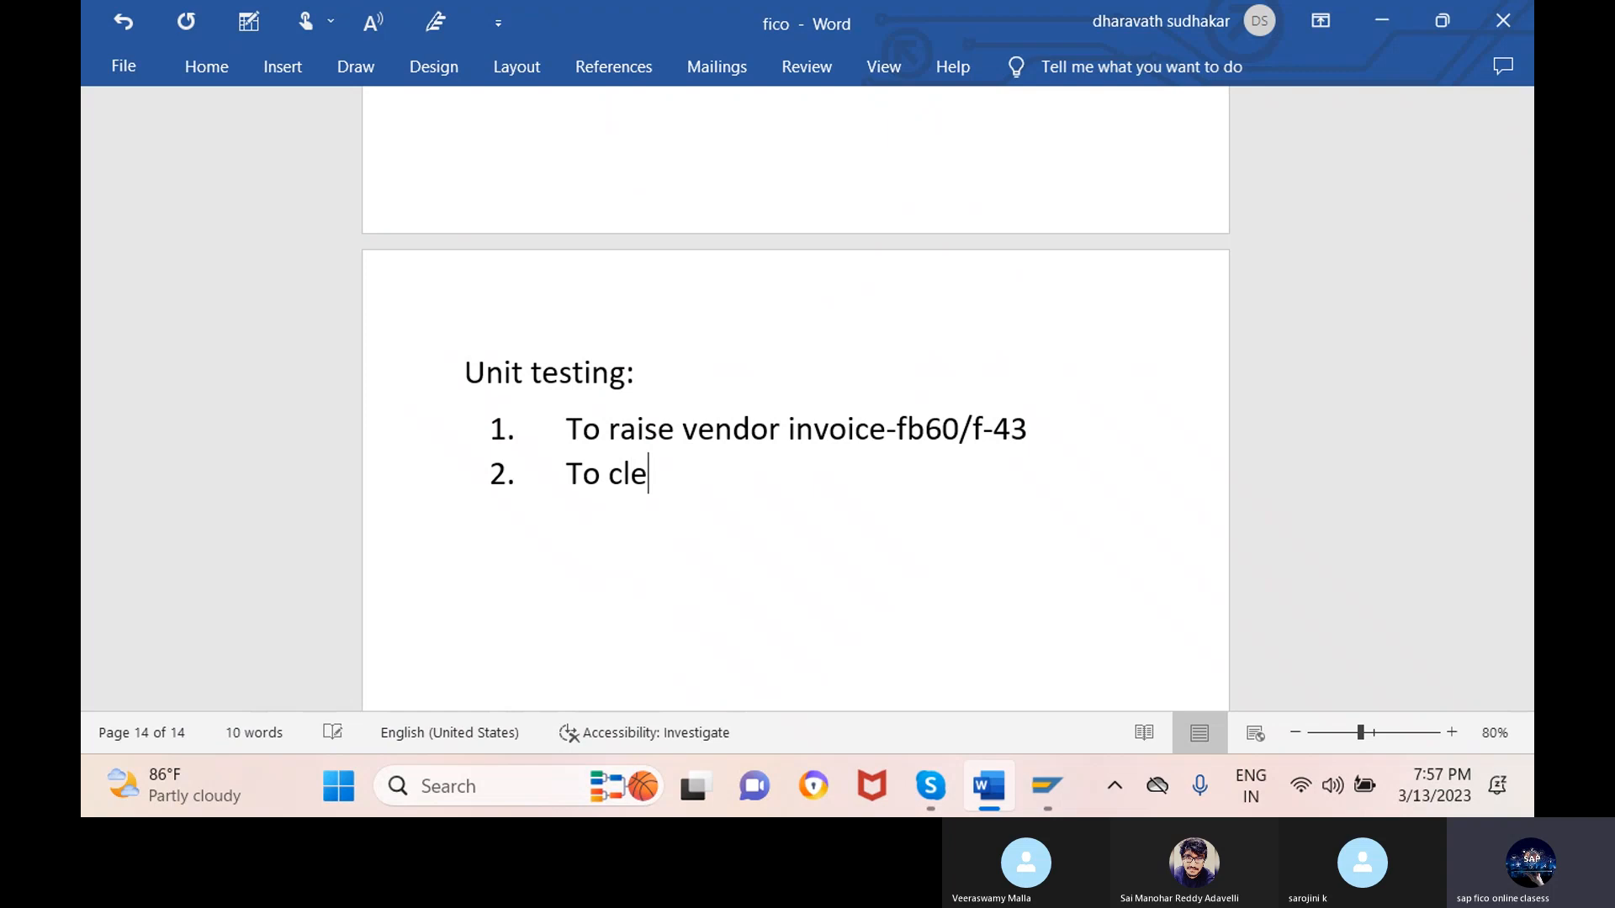
pyautogui.write('ar the ')
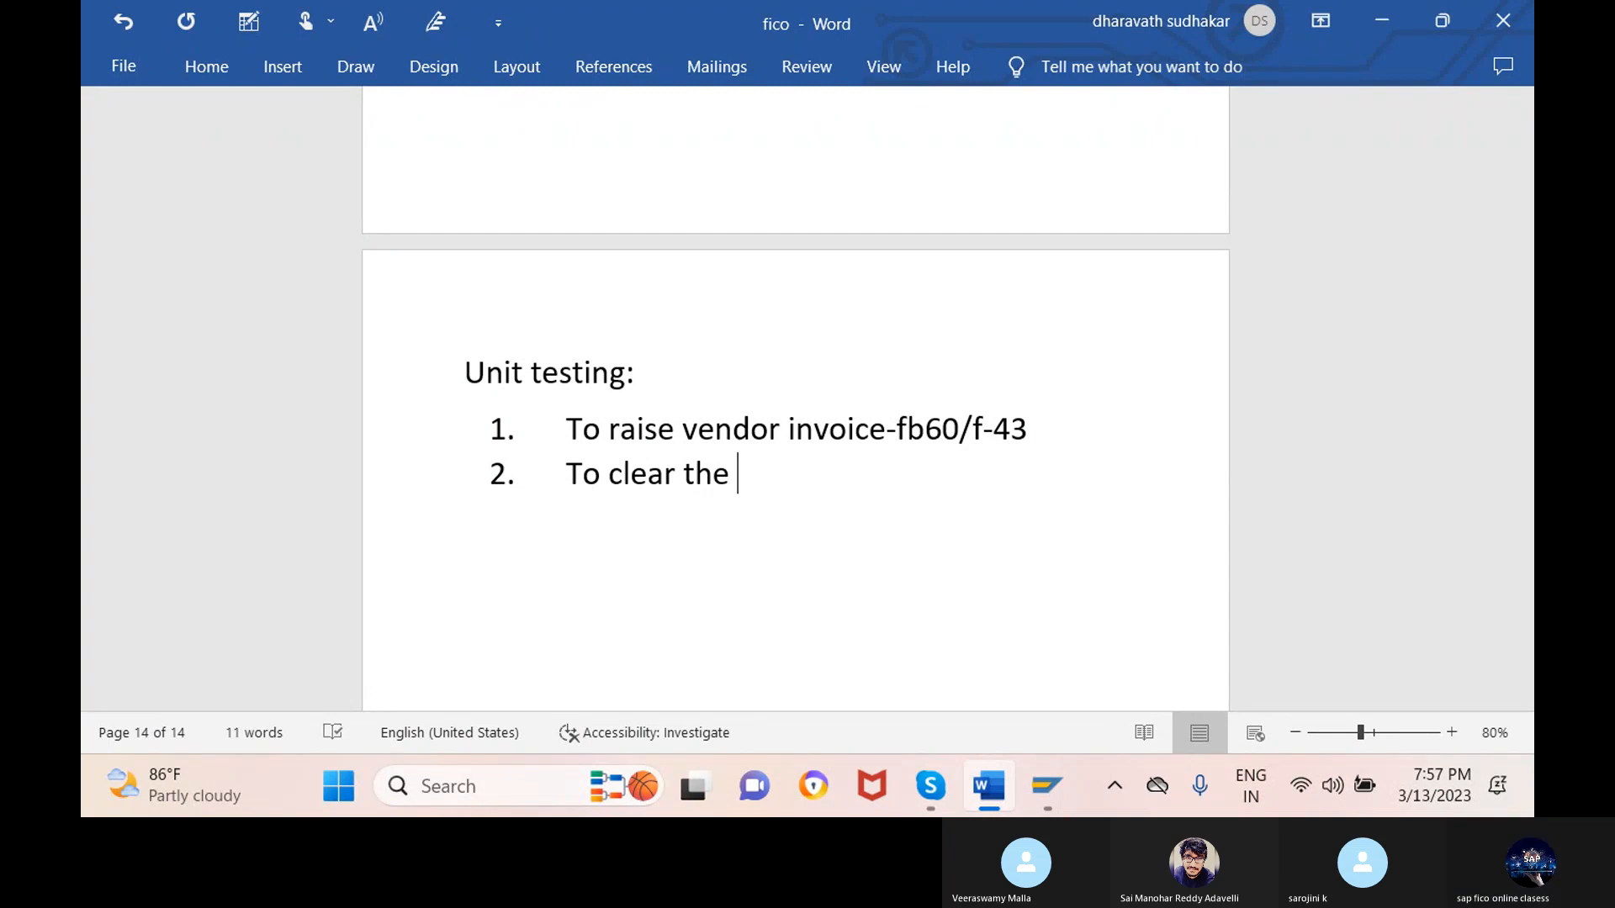
pyautogui.write('invoic')
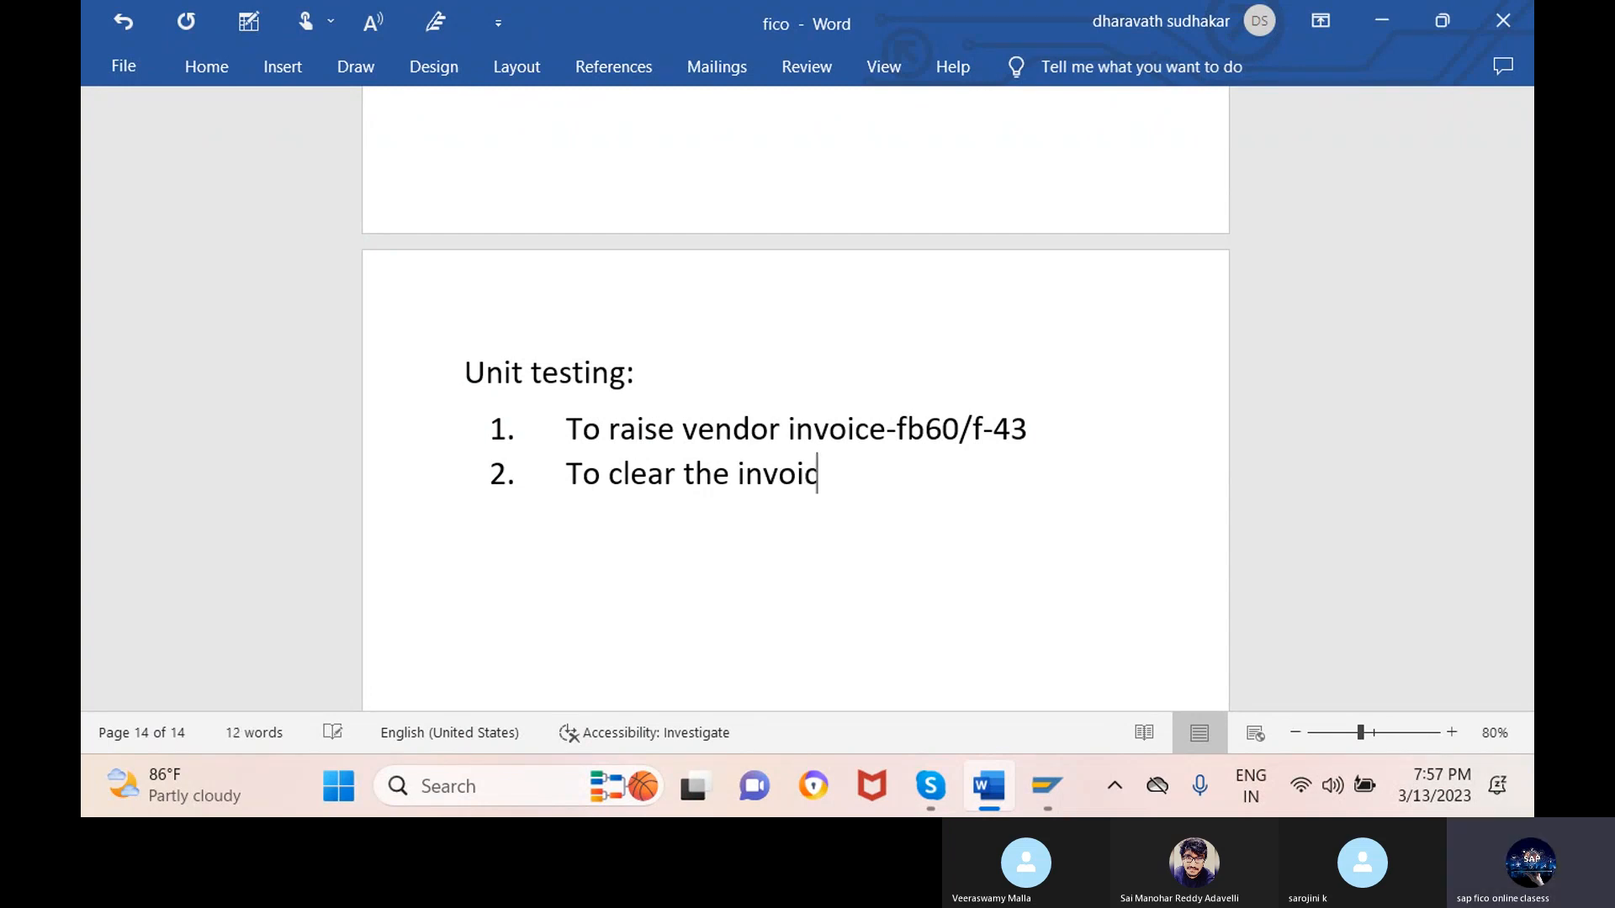
pyautogui.write('e -f-53')
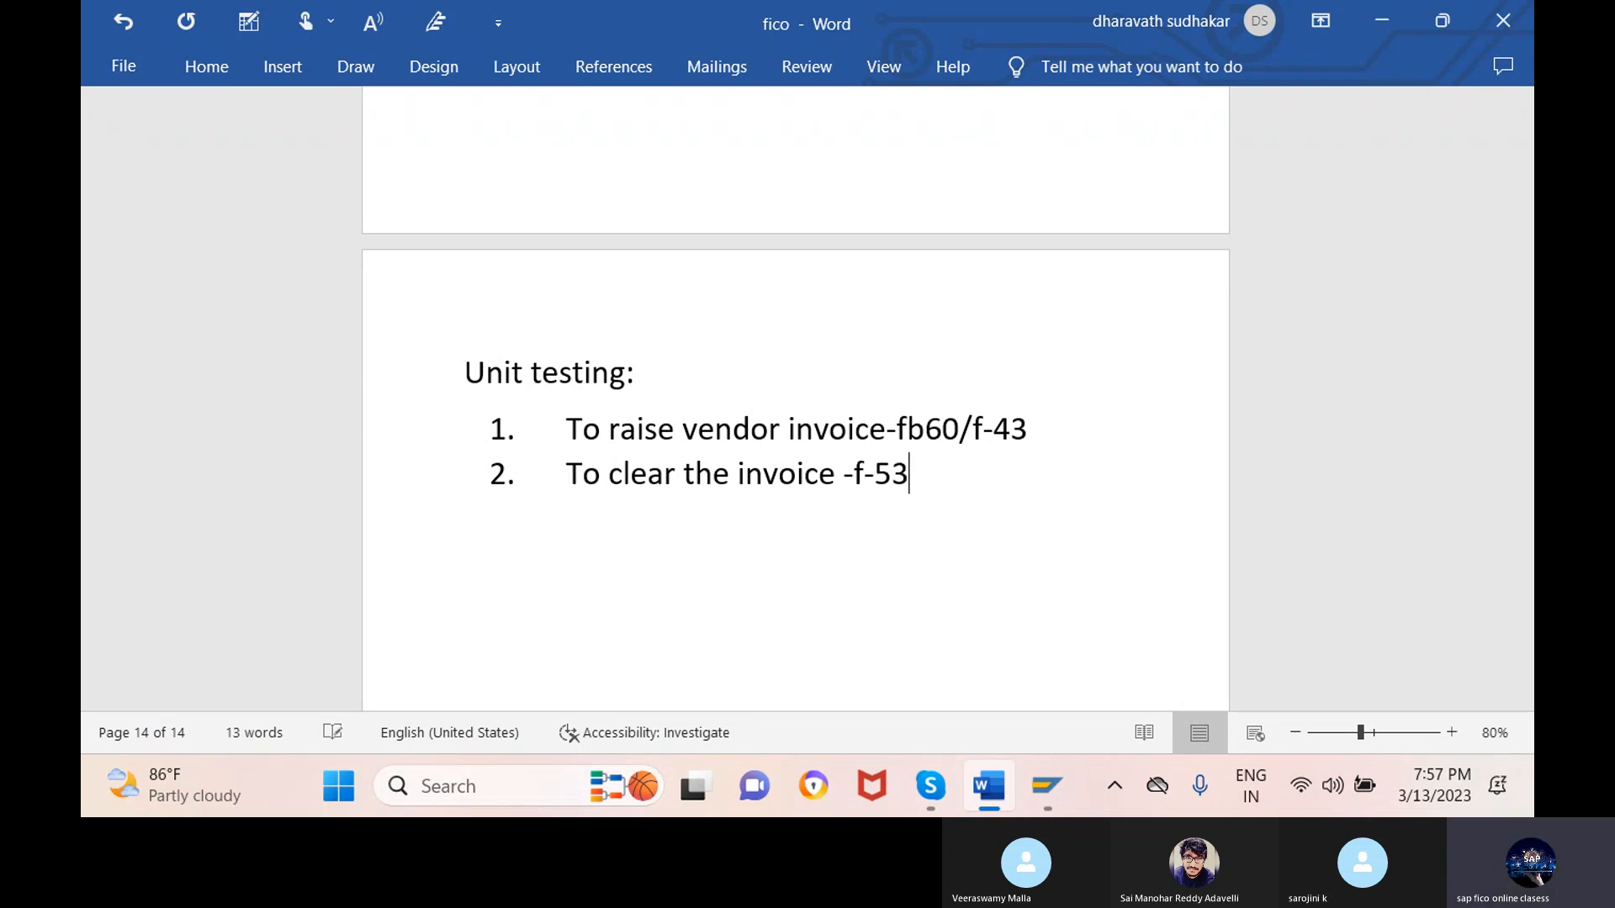
pyautogui.press('Return')
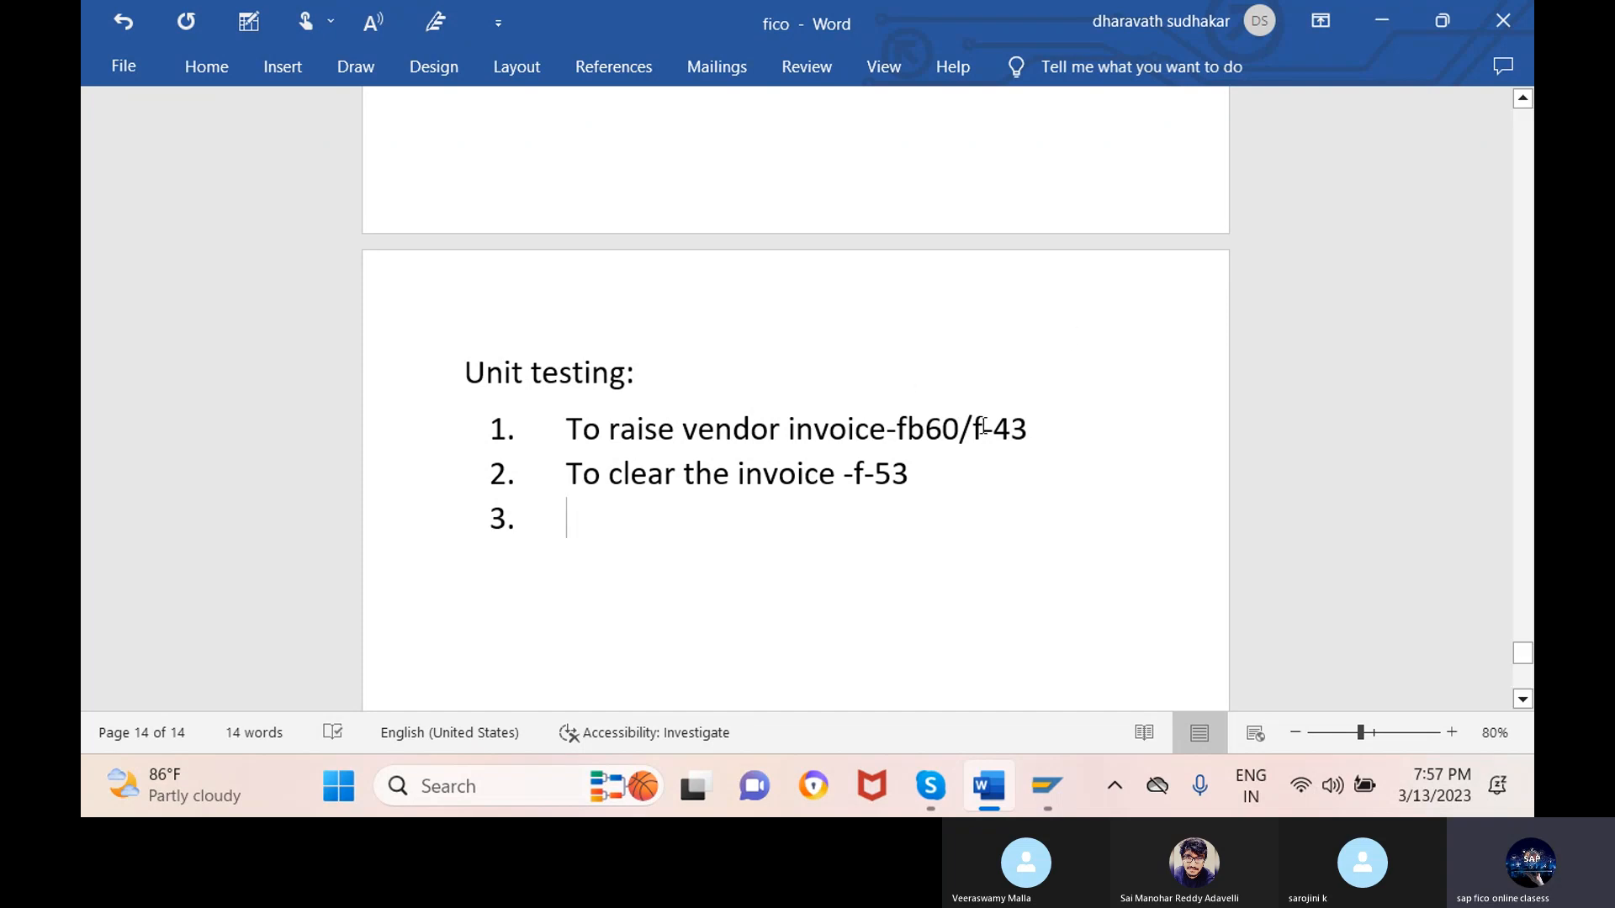
pyautogui.moveTo(930, 785)
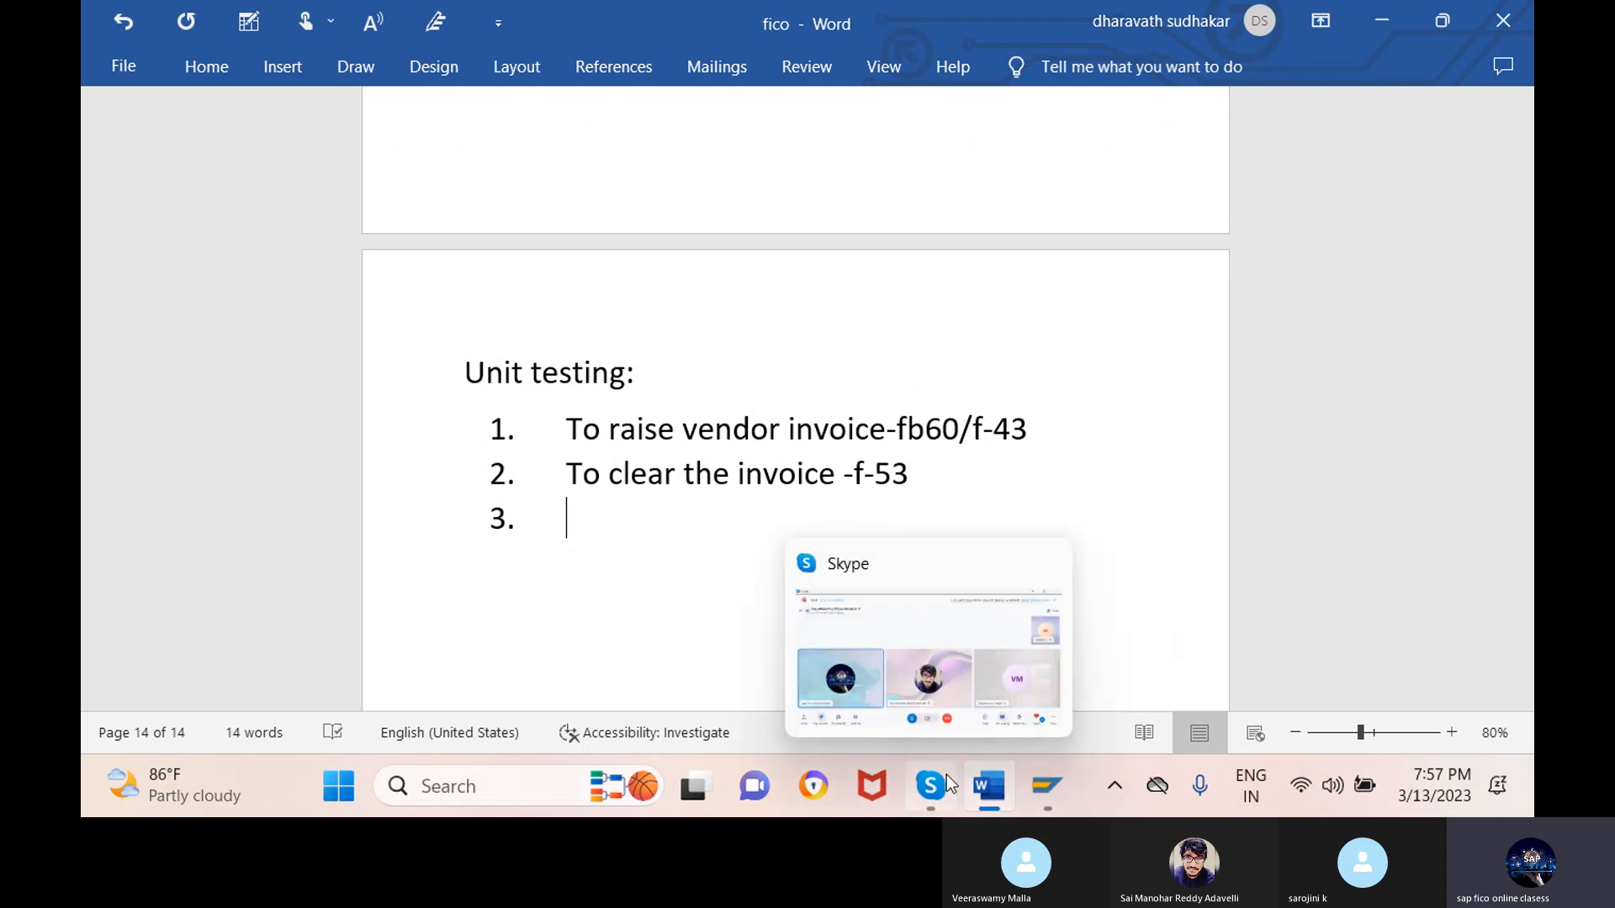
pyautogui.click(962, 665)
# - Run /nfb60 and confirm company code XGP1 for vendor invoice entry
pyautogui.click(1048, 786)
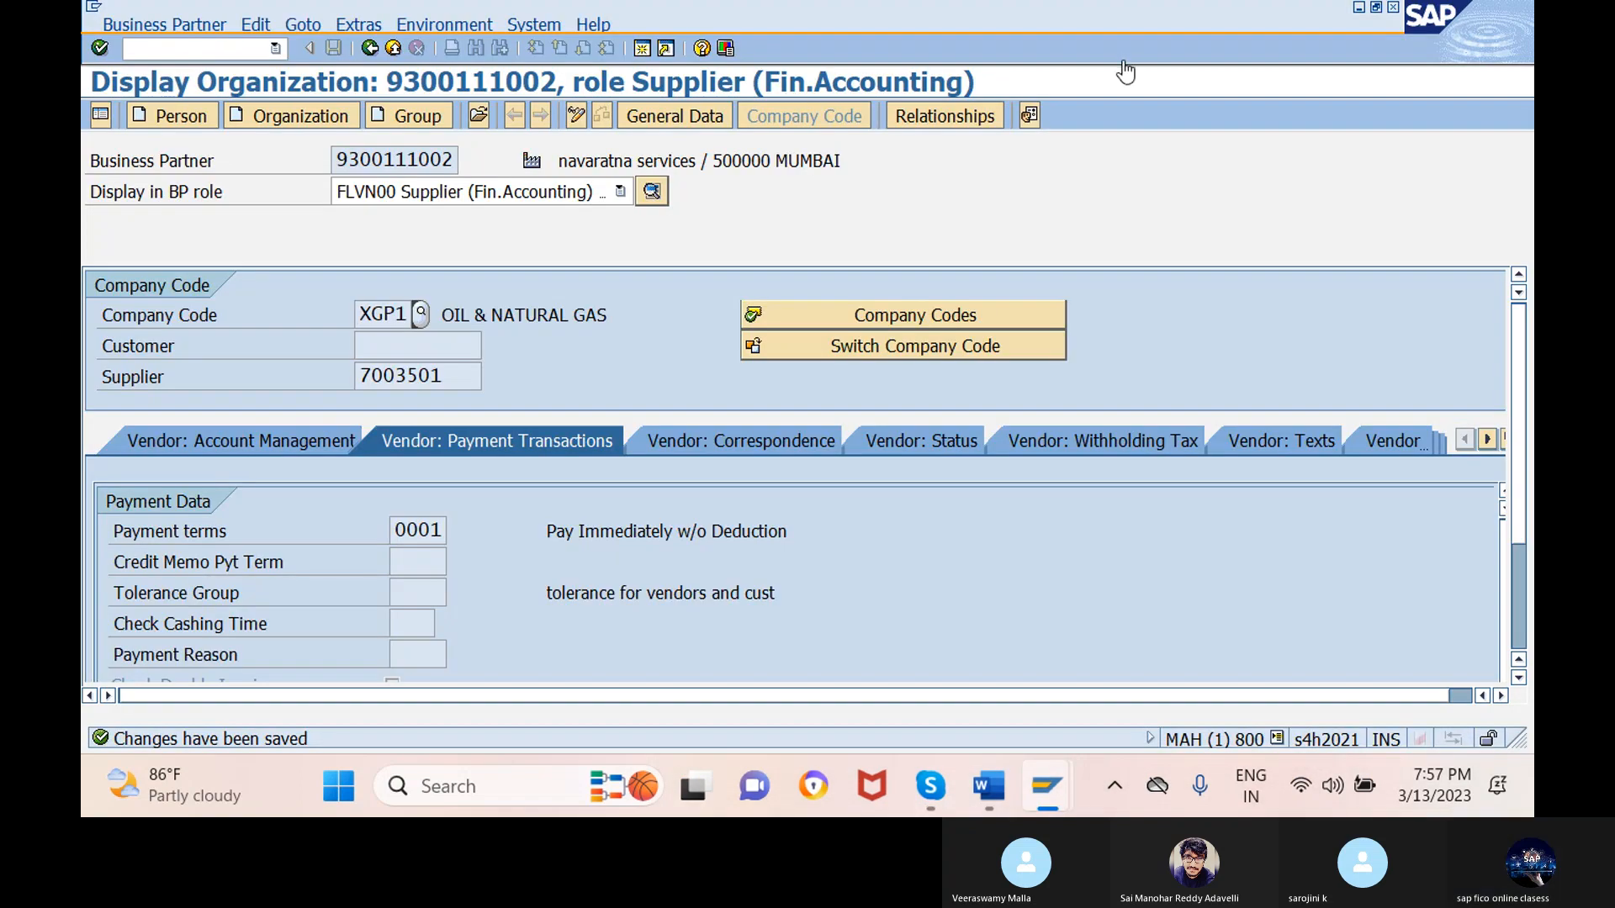
pyautogui.click(1126, 72)
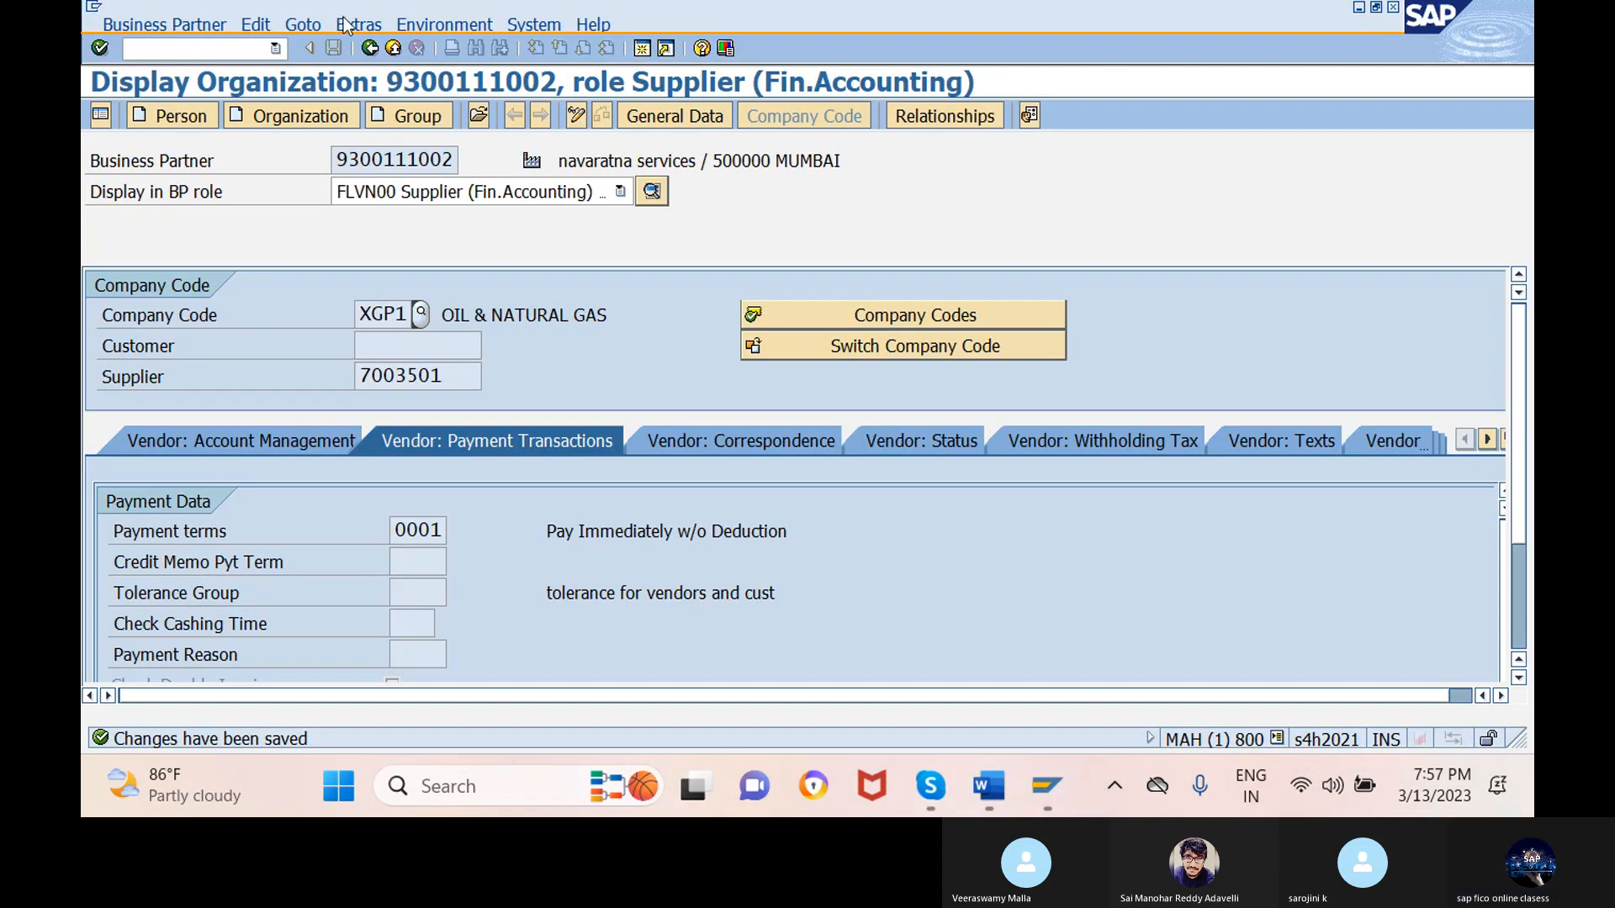
pyautogui.click(216, 47)
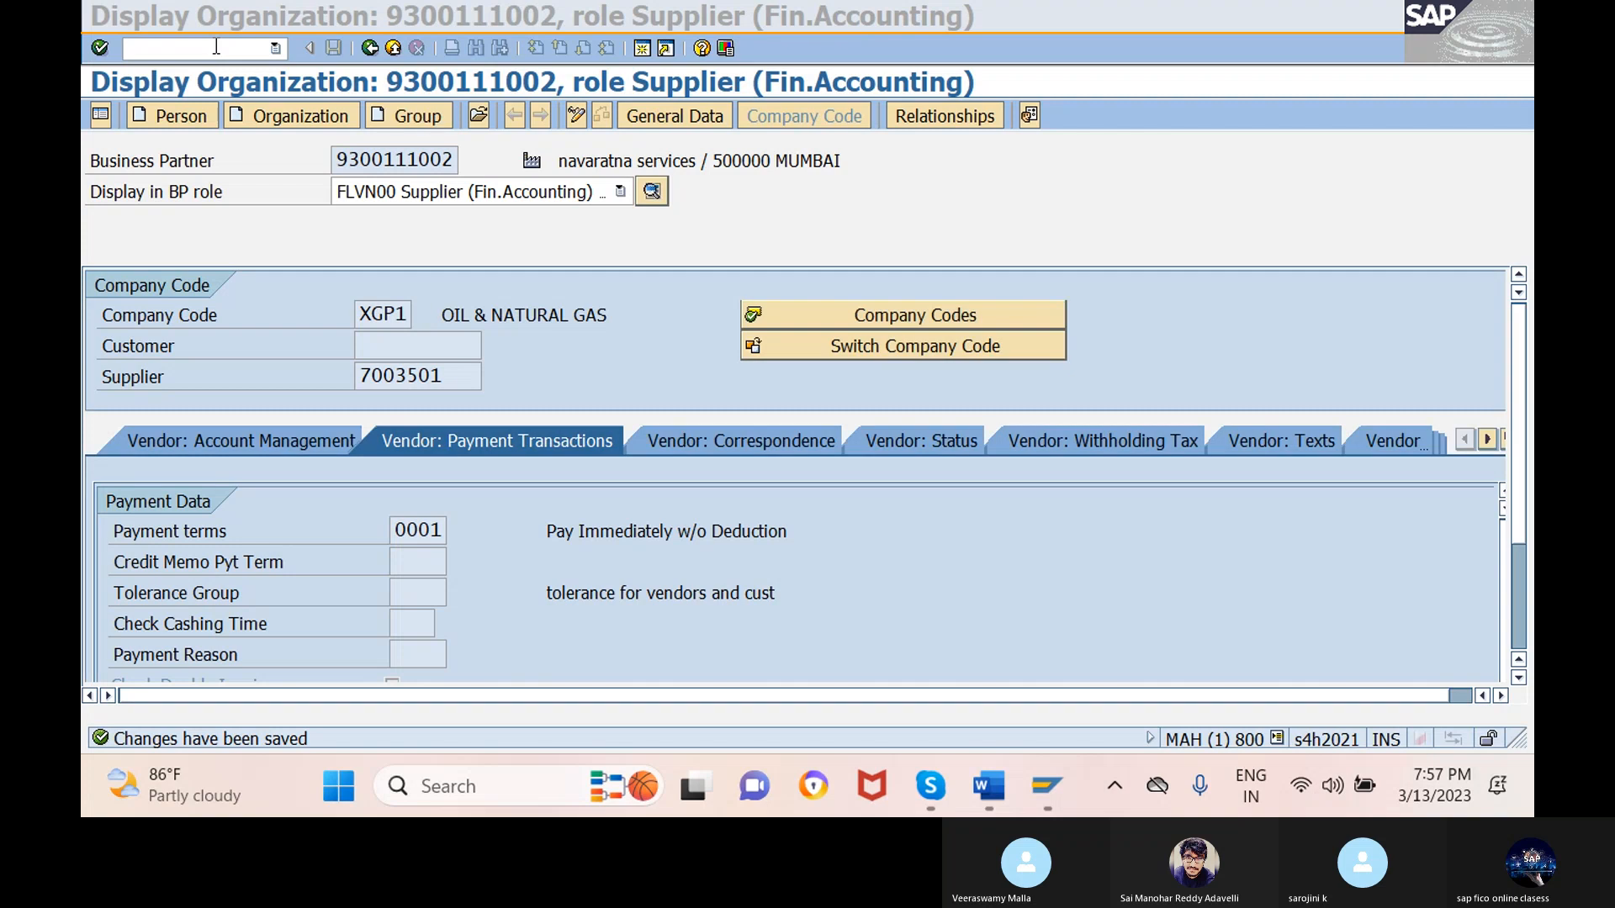
pyautogui.write('/nfb6')
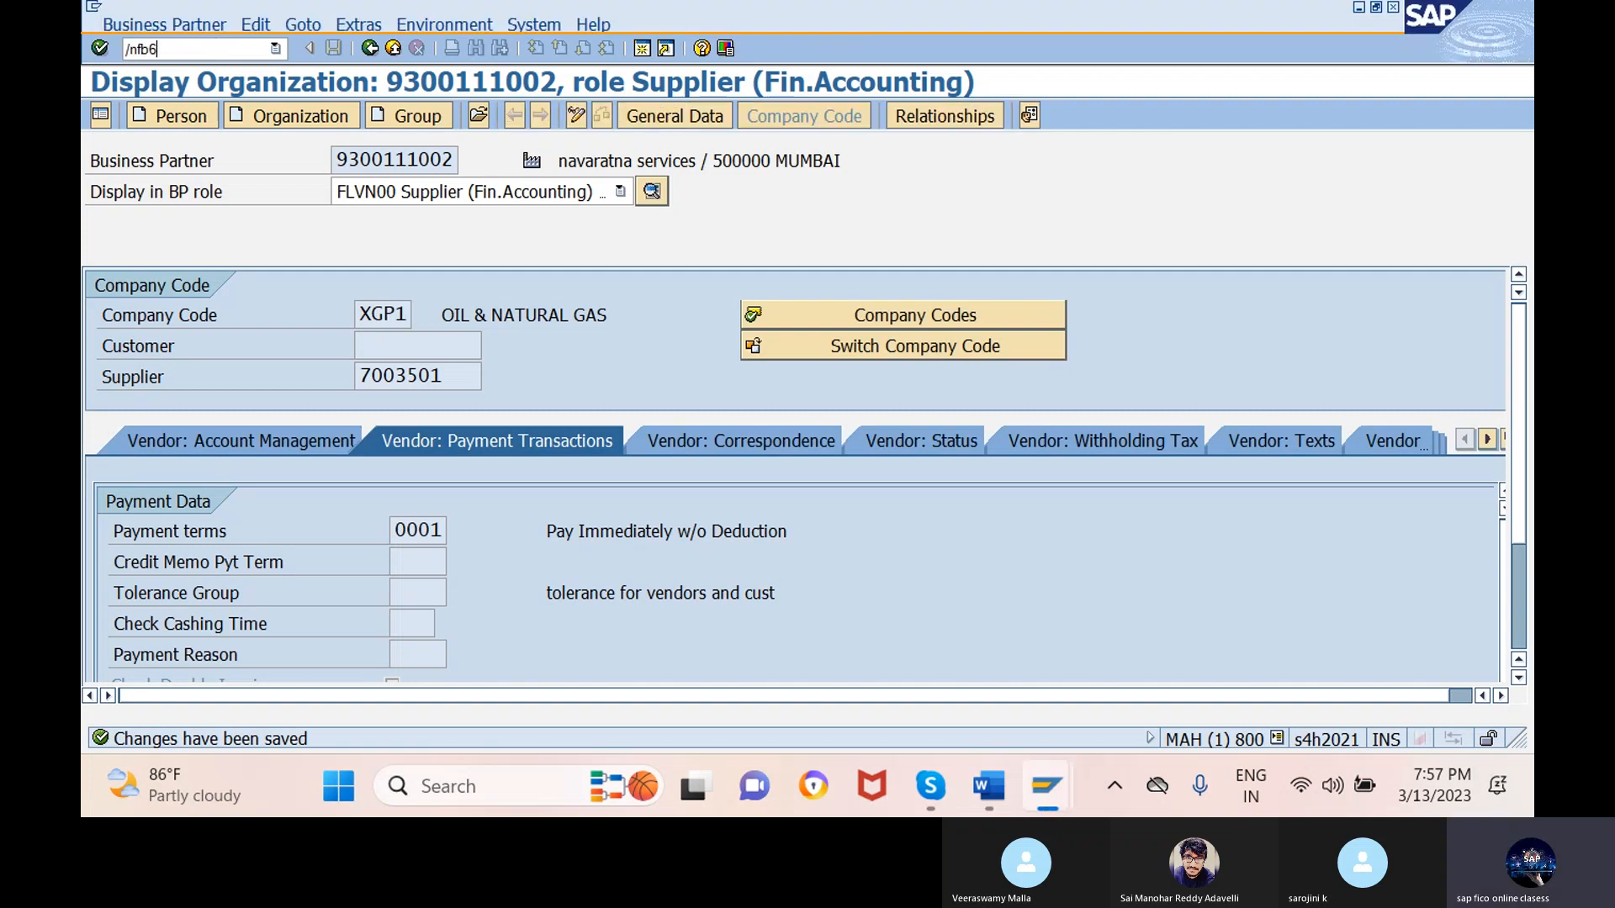
pyautogui.write('0')
pyautogui.press('Return')
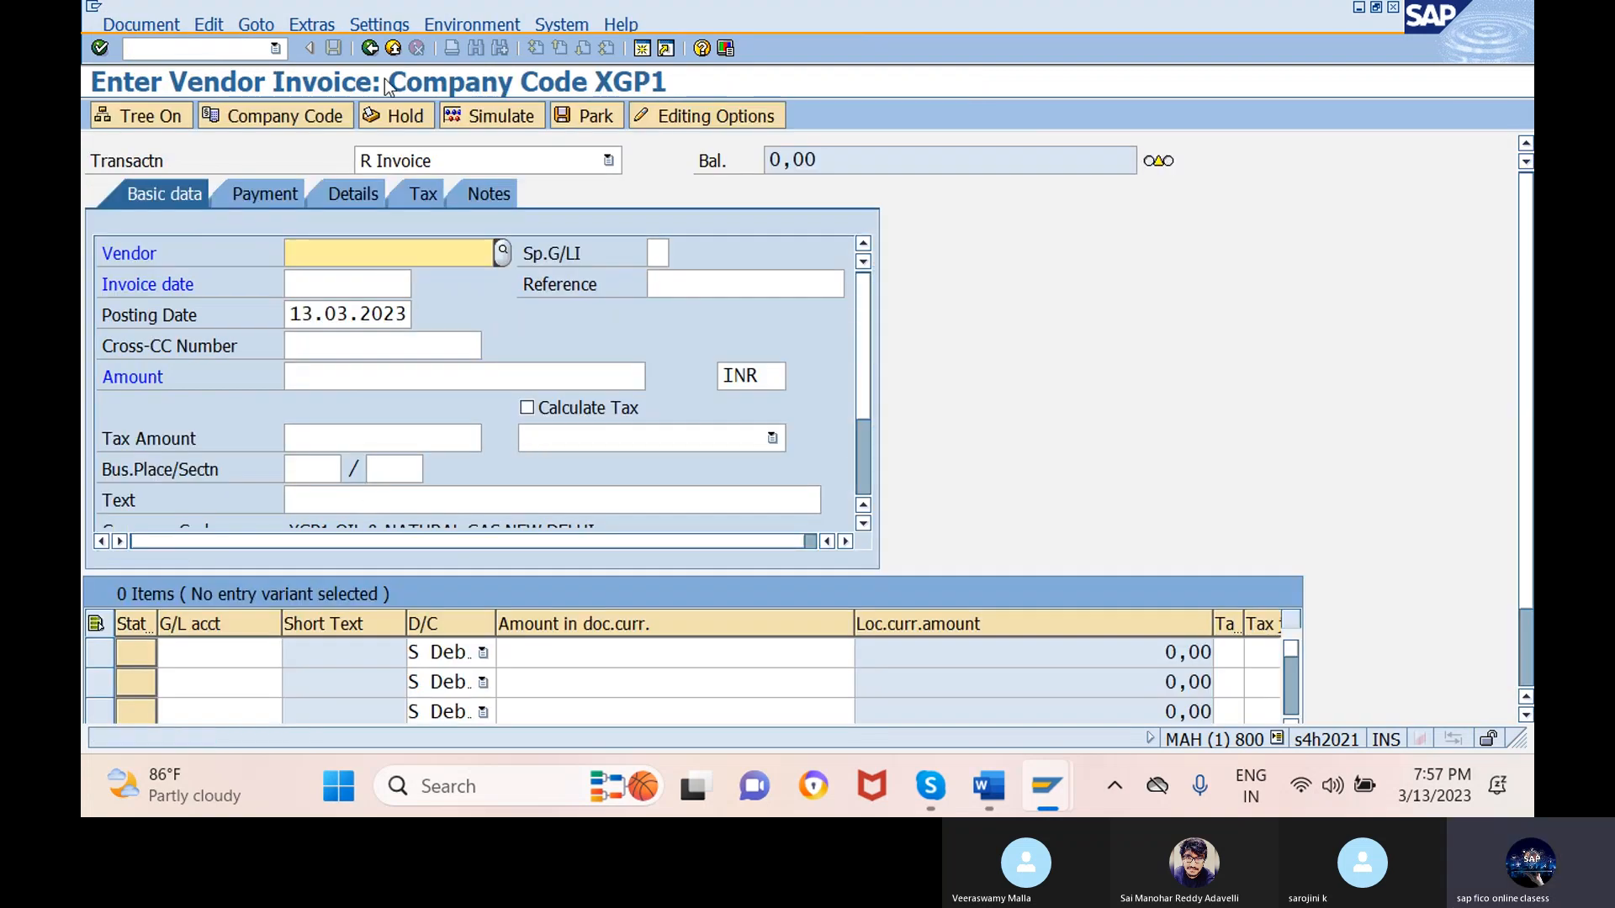
pyautogui.click(276, 115)
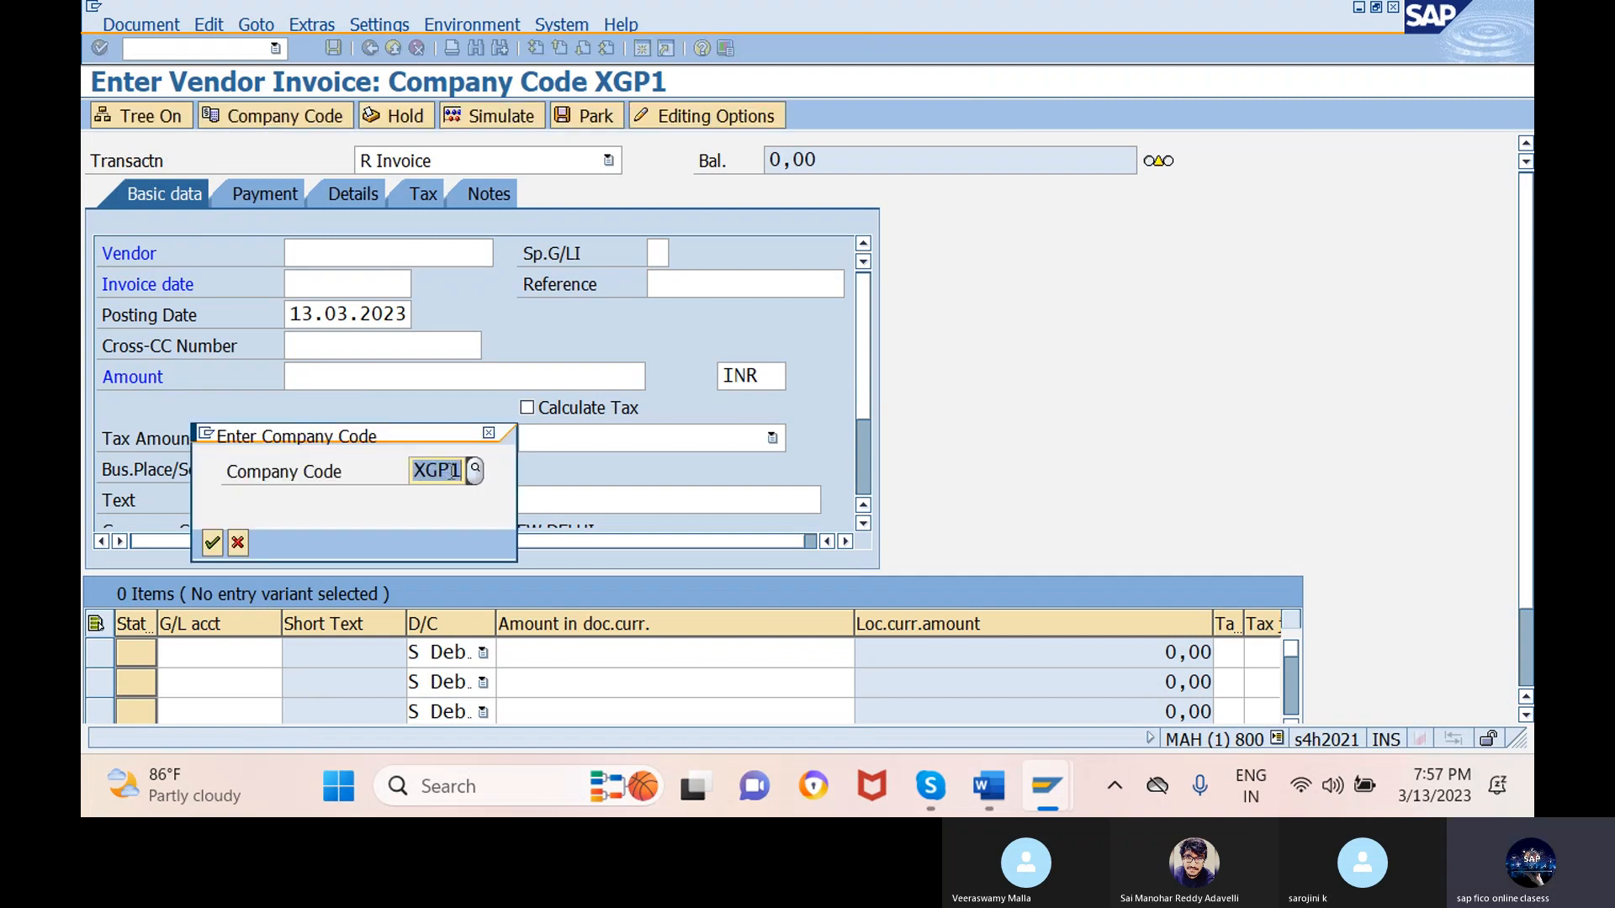
pyautogui.click(212, 544)
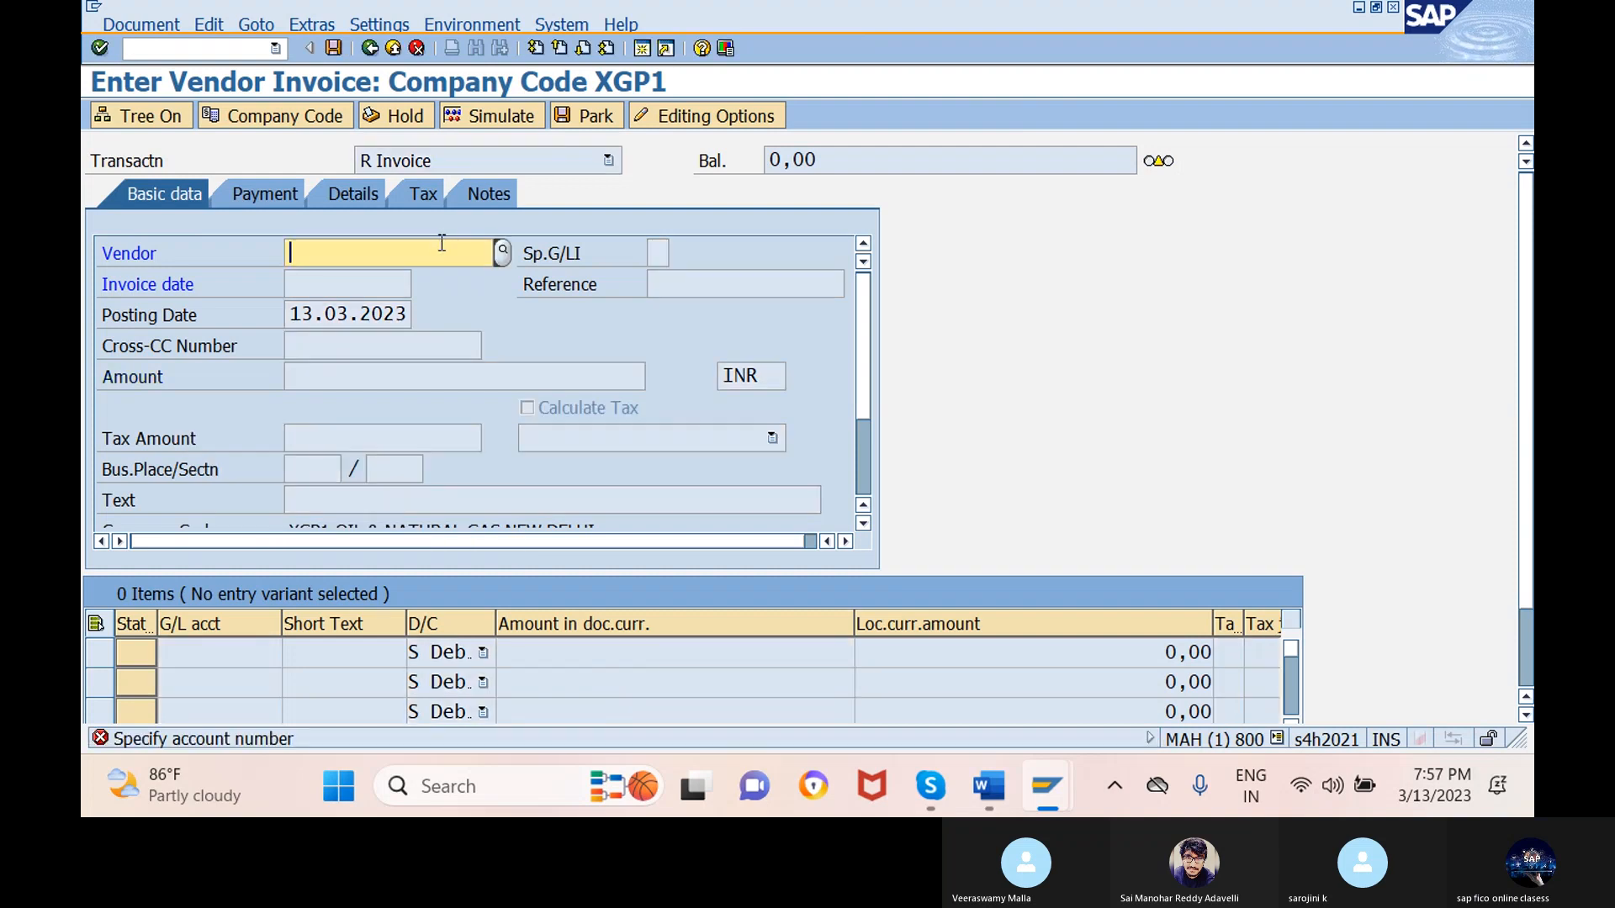
# - Select NAVARATNA SERVICES (7003501) as the invoice vendor
pyautogui.click(503, 254)
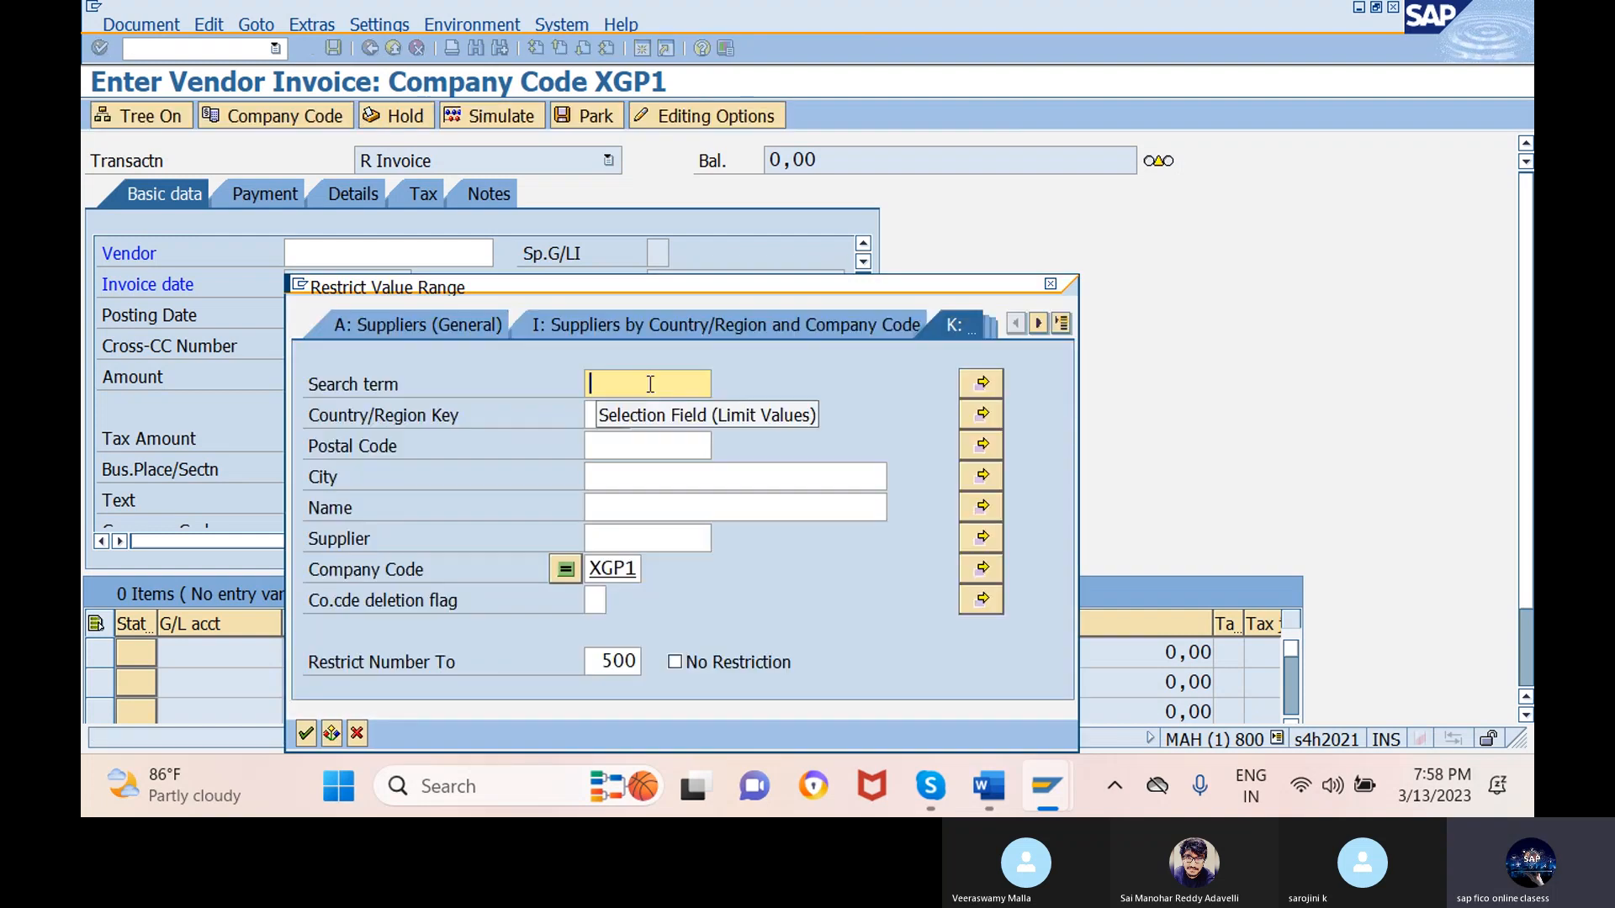
pyautogui.press('Return')
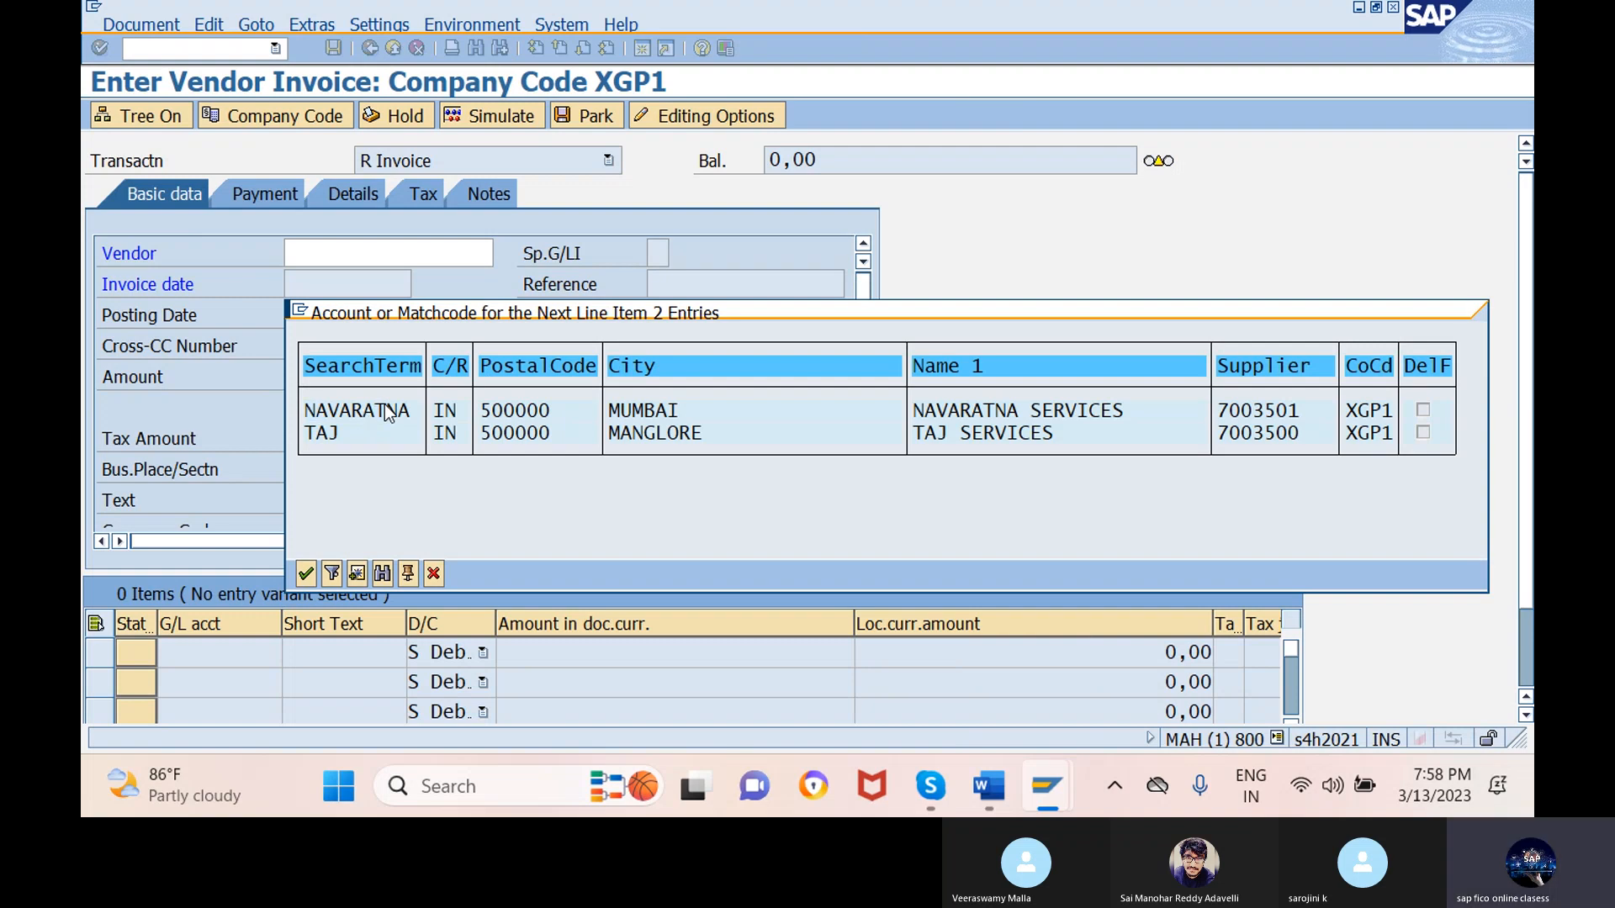
pyautogui.doubleClick(386, 412)
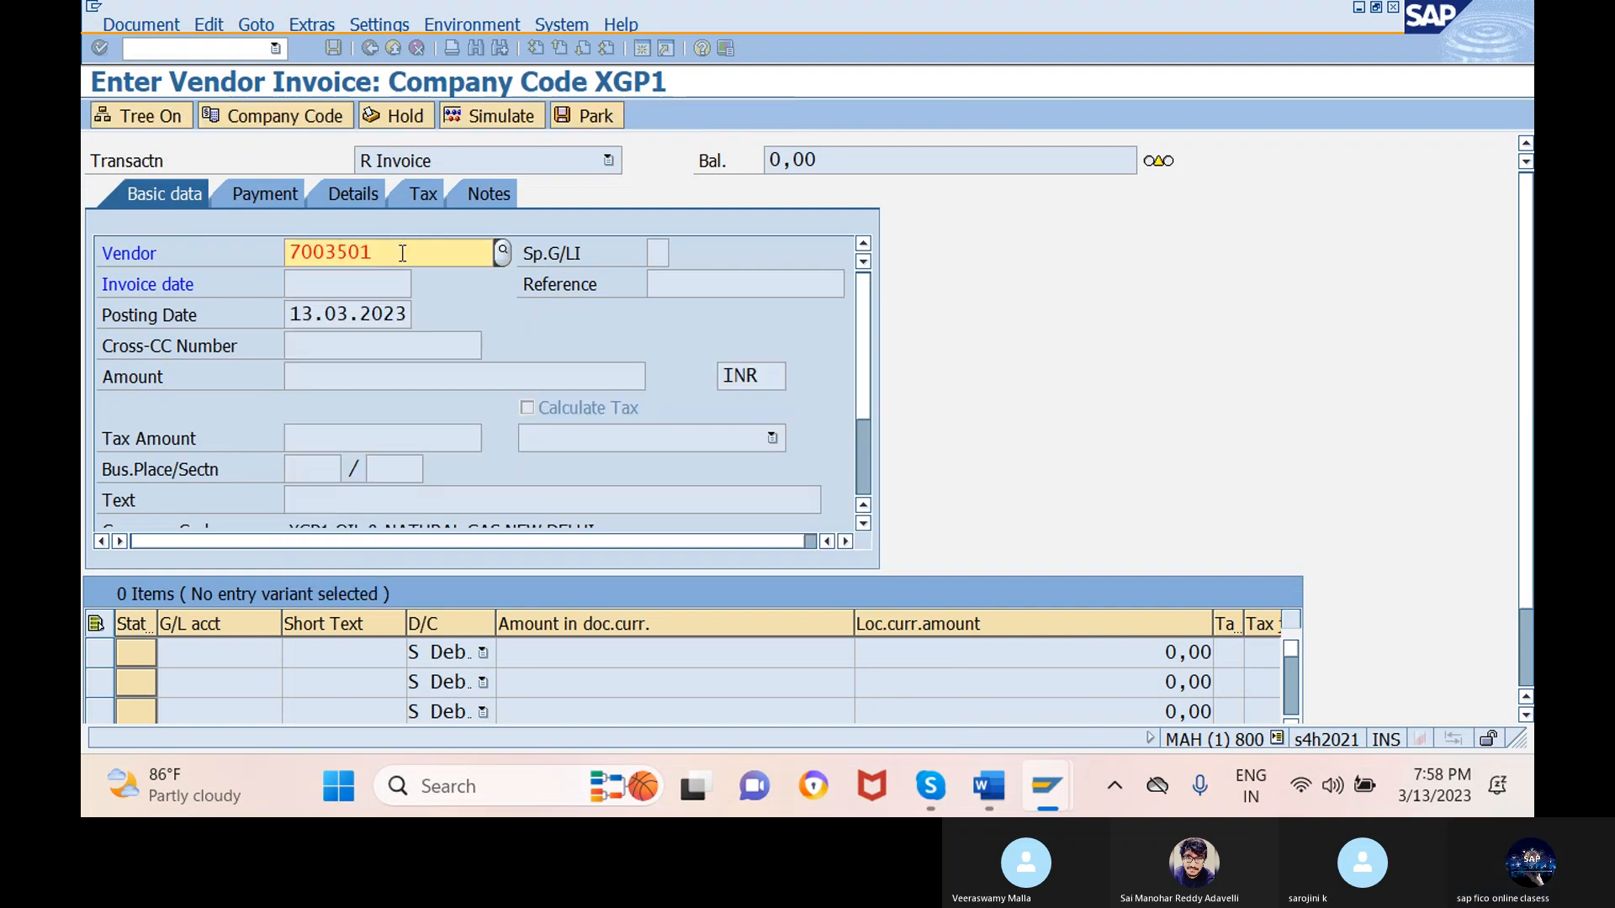
pyautogui.press('Return')
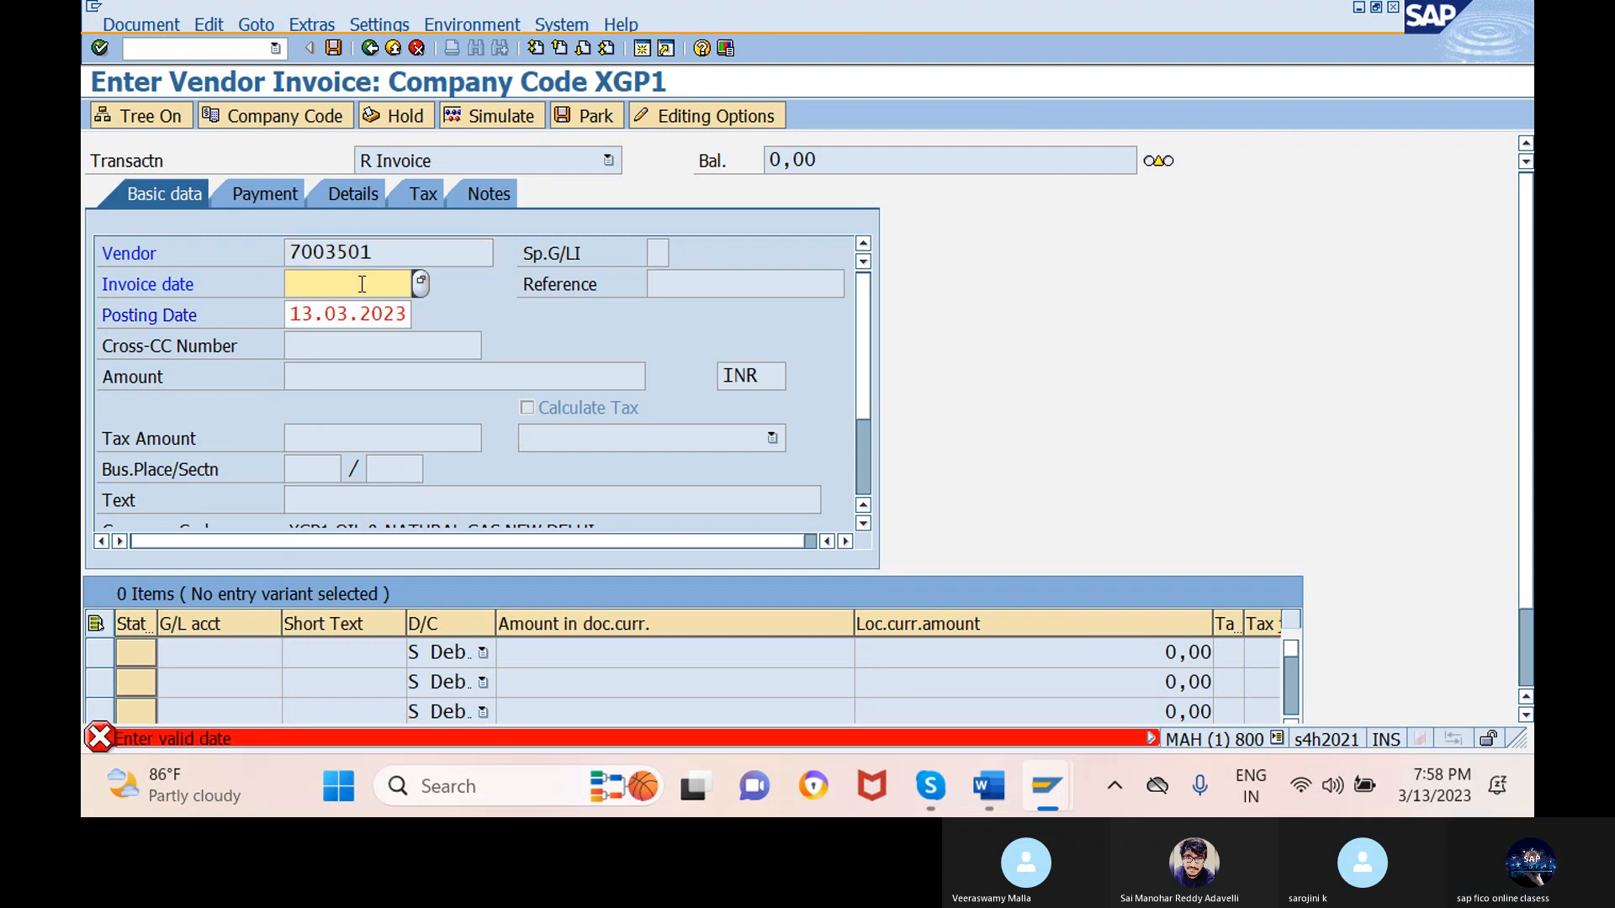
# - Set the invoice date to 13.03.2023 and begin entering the amount
pyautogui.click(420, 282)
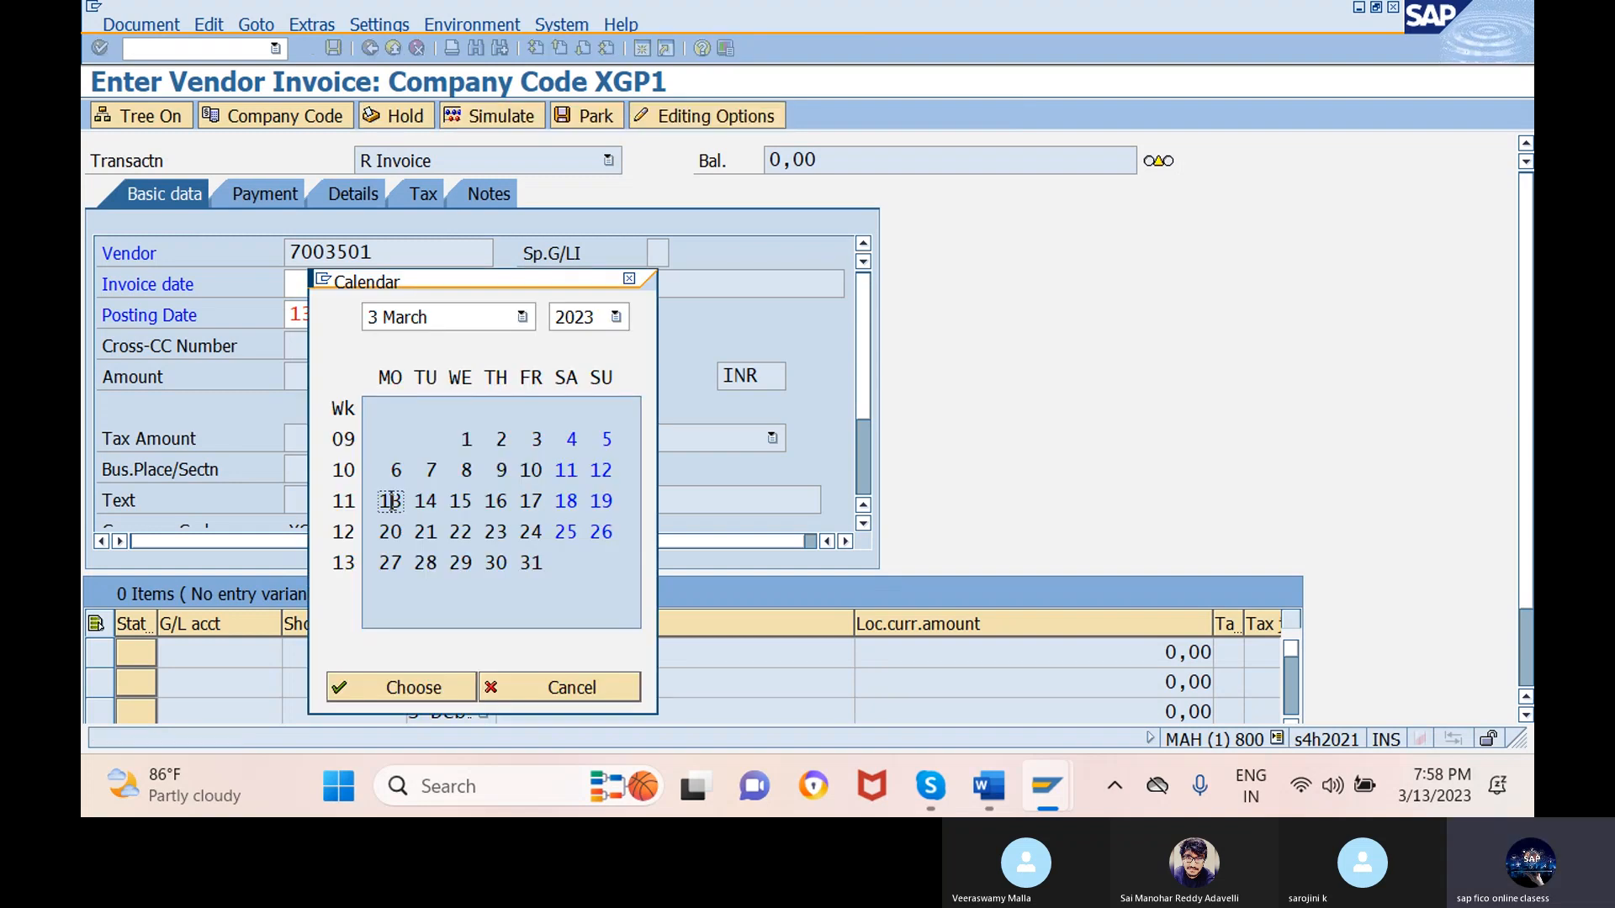
pyautogui.doubleClick(390, 503)
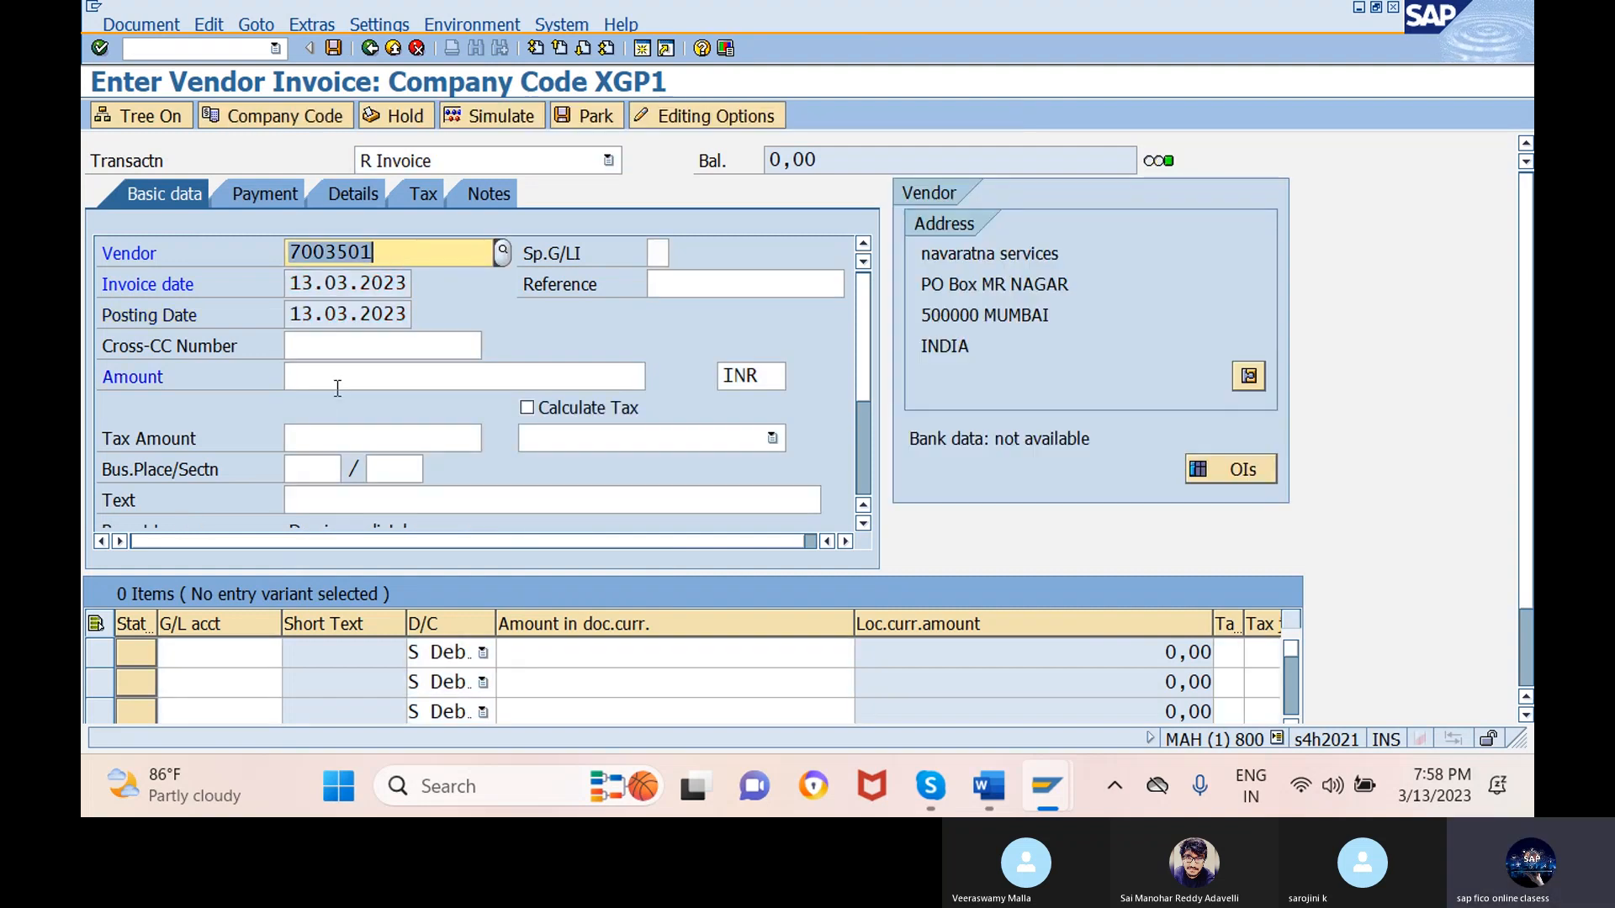
pyautogui.click(467, 377)
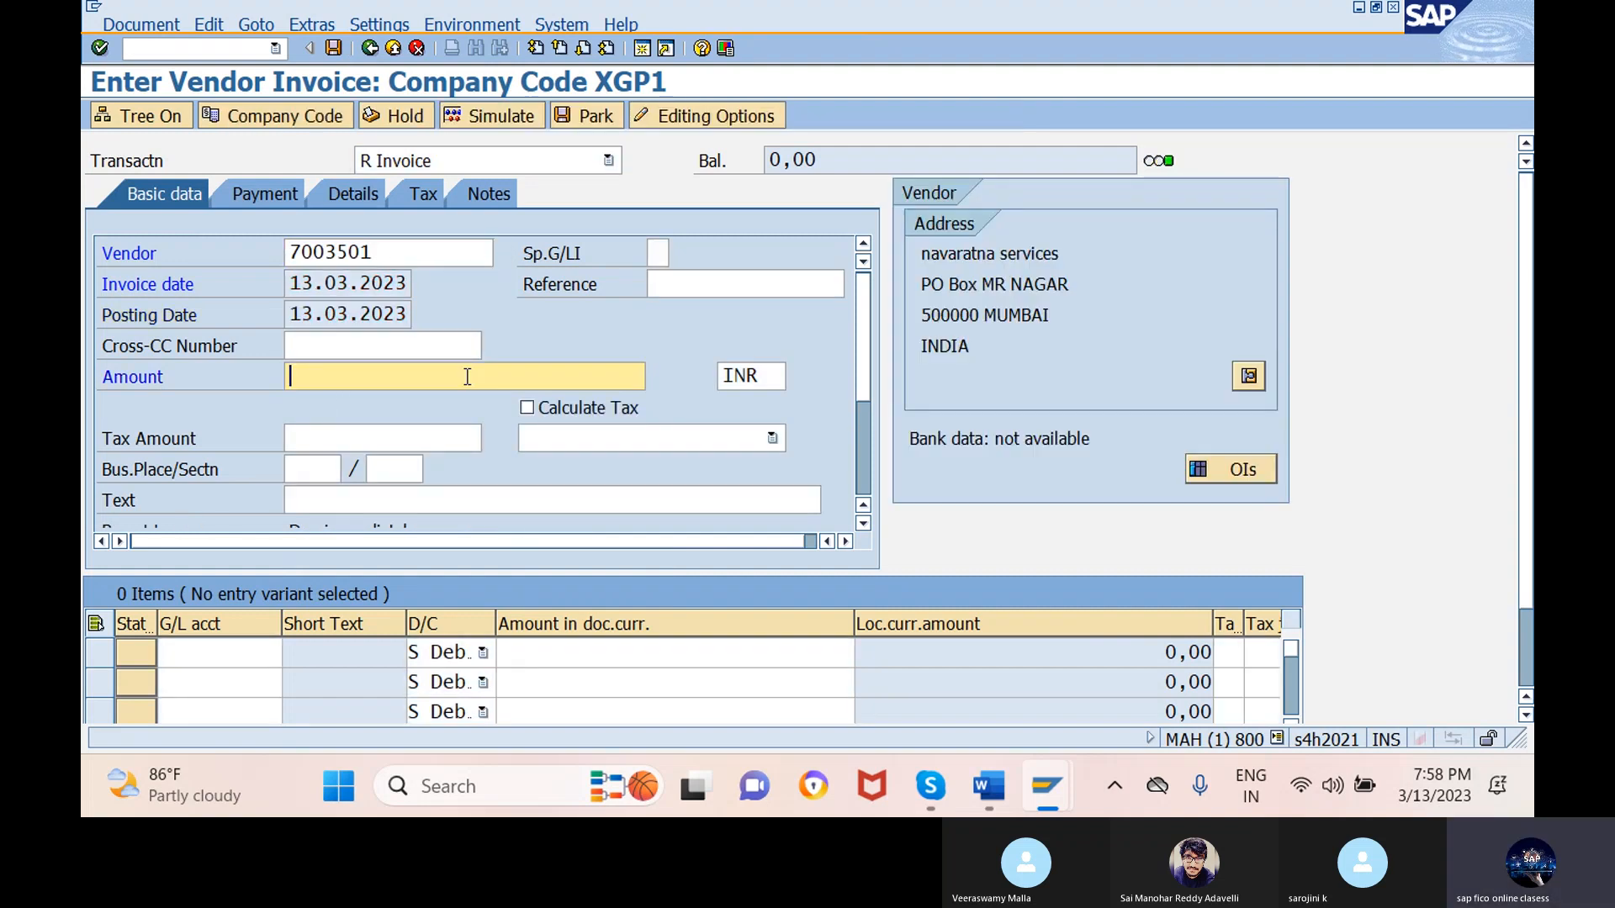
pyautogui.write('1')
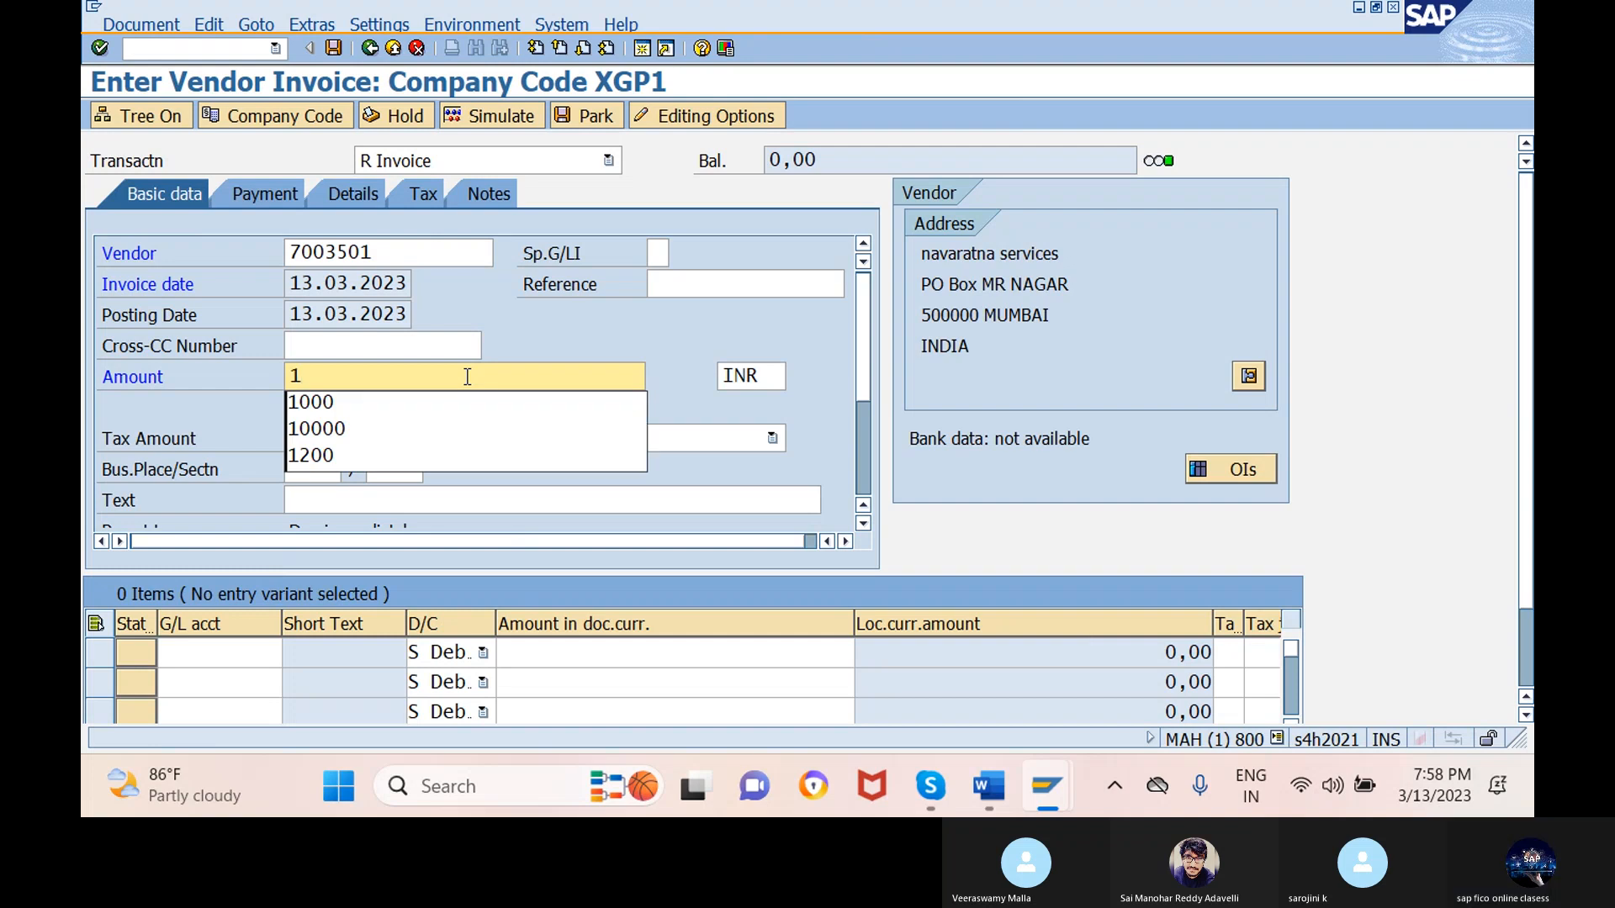
pyautogui.write('000')
# - Enter amount 12500 INR and the text 'being services received from vendor'
pyautogui.press('BackSpace')
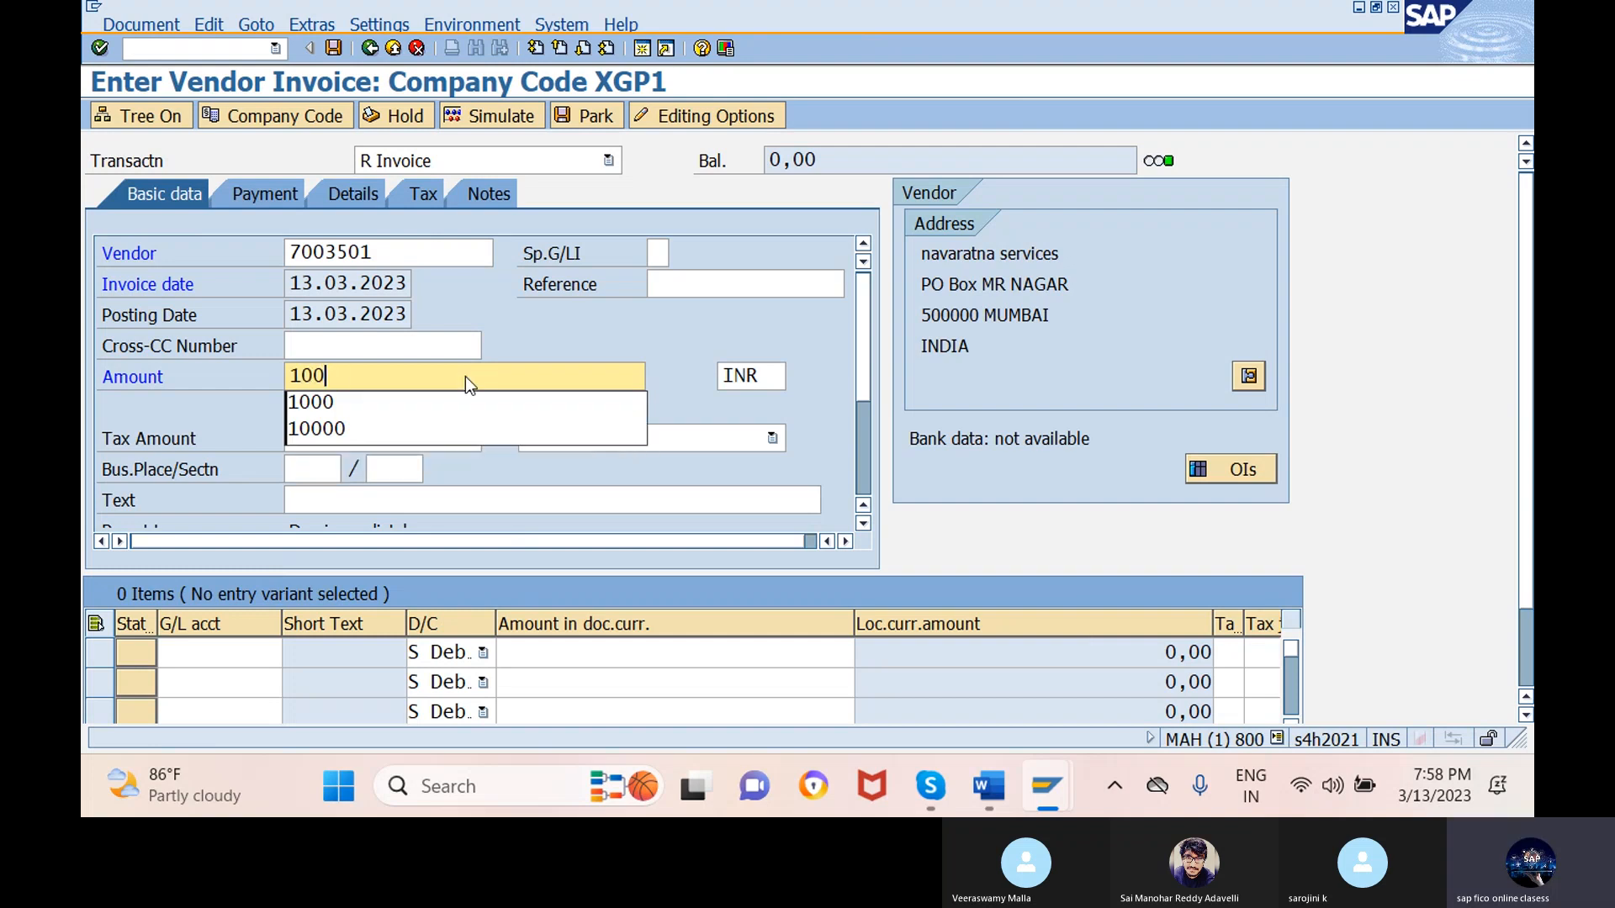
pyautogui.press('BackSpace')
pyautogui.press('BackSpace')
pyautogui.write('2')
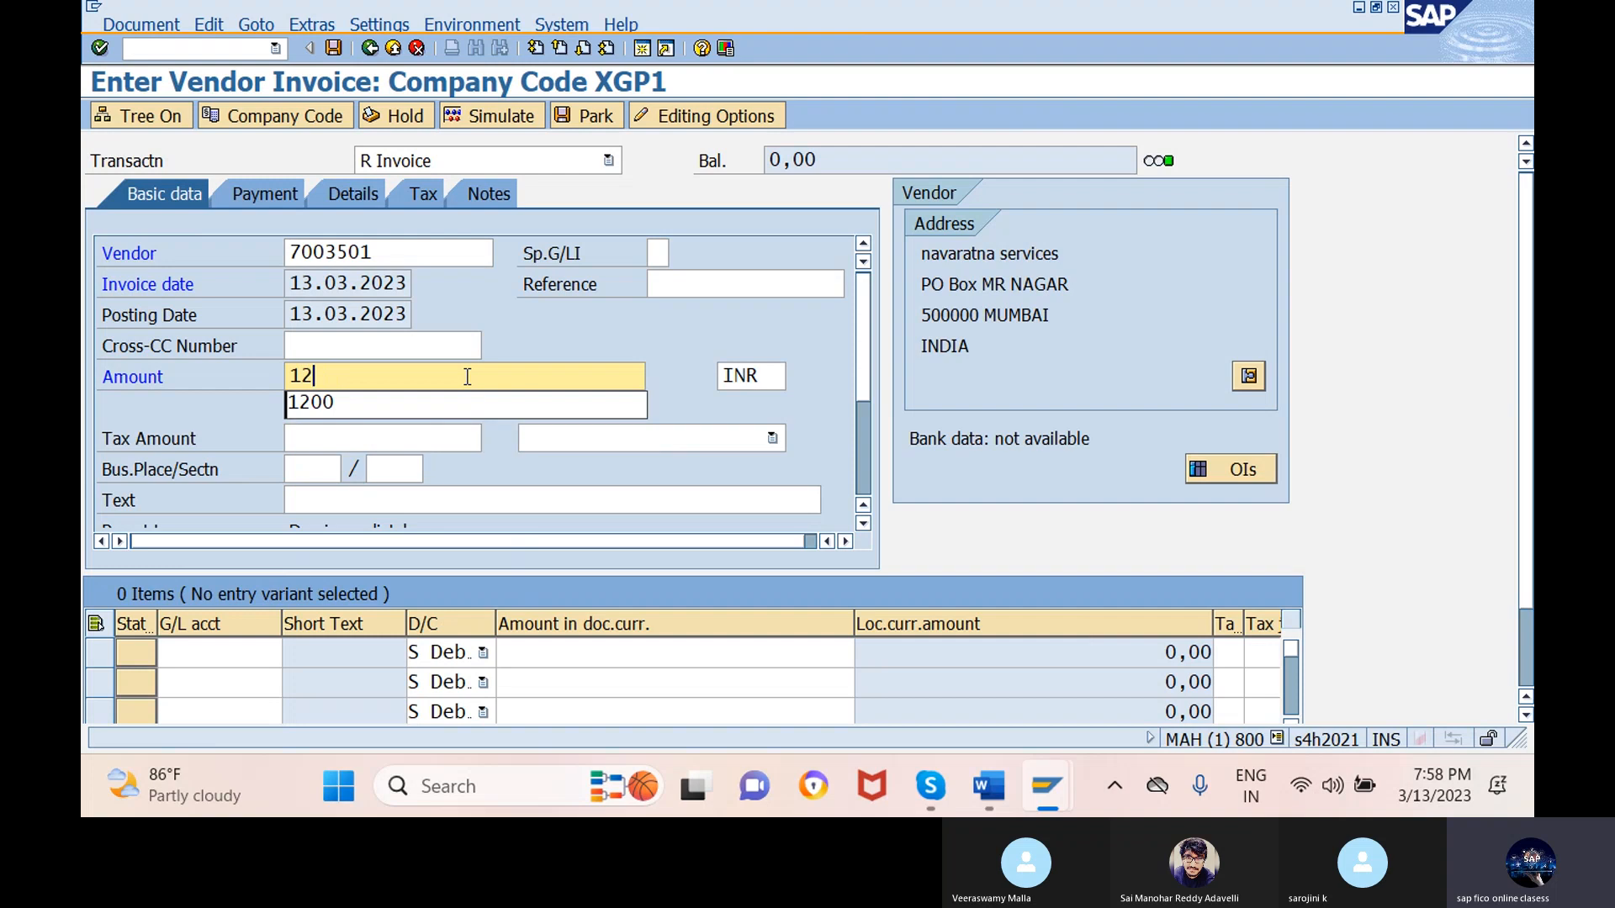
pyautogui.write('500')
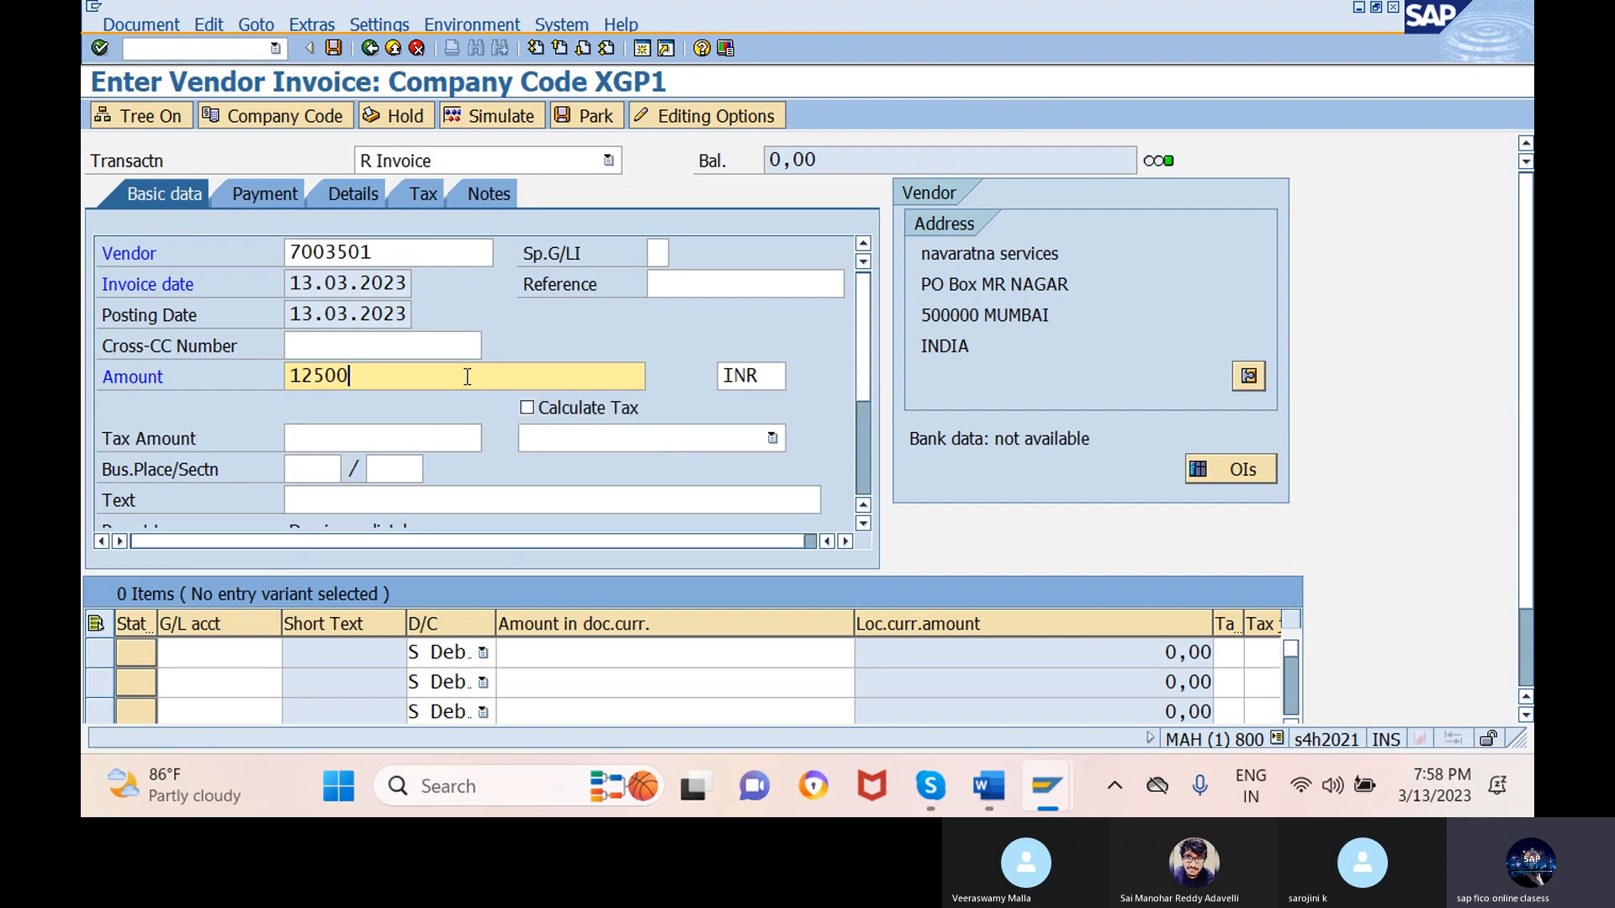
pyautogui.click(566, 500)
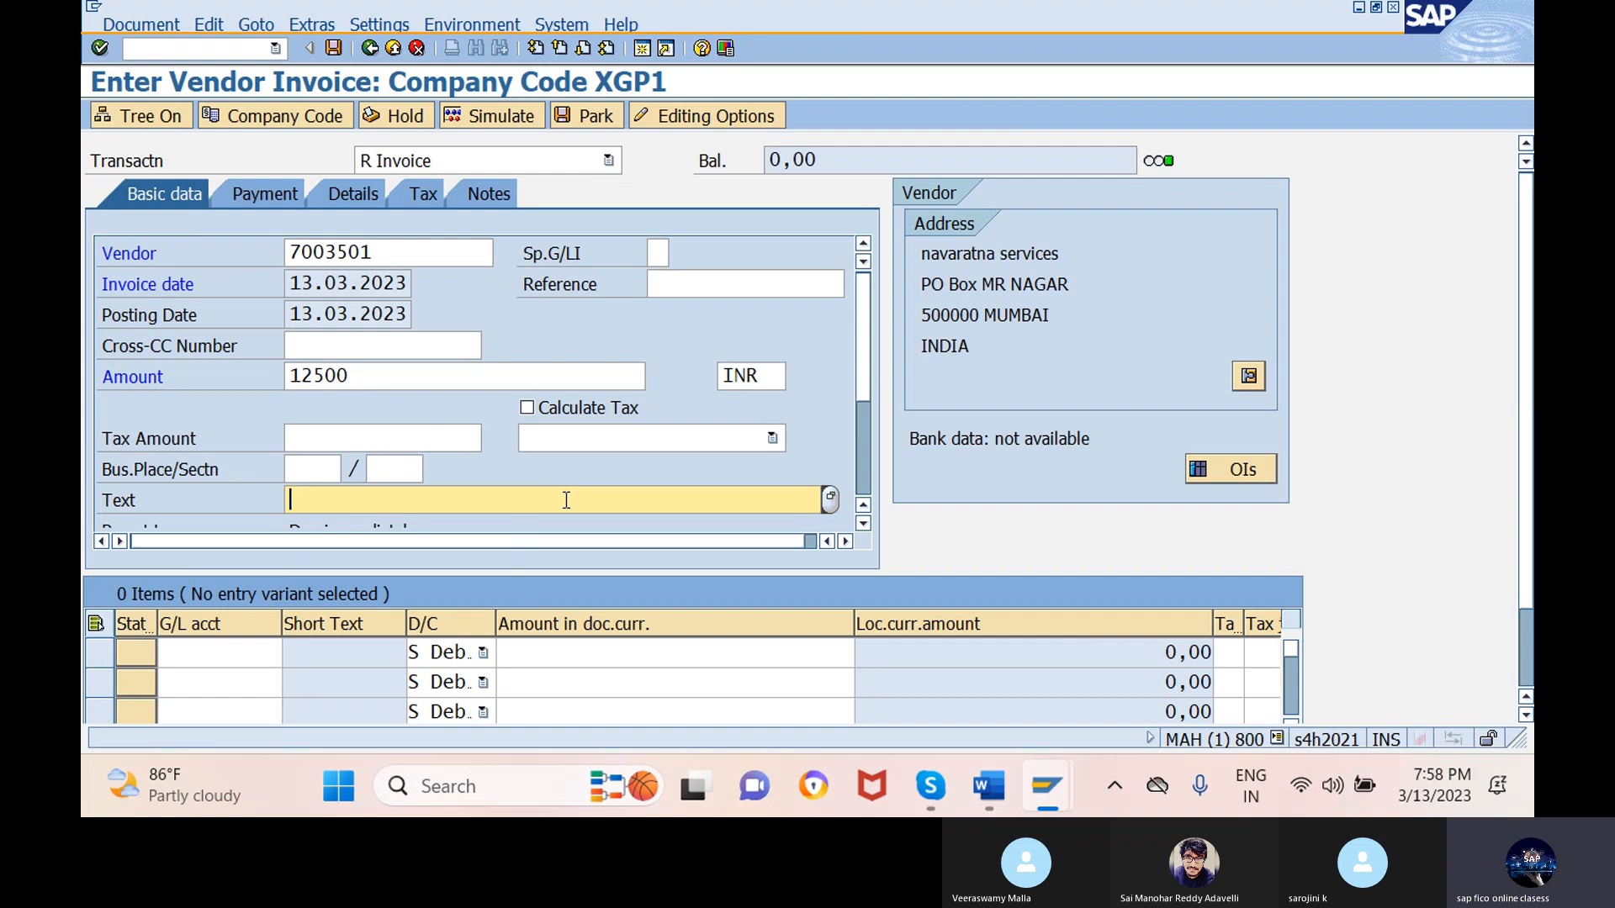
pyautogui.write('bei')
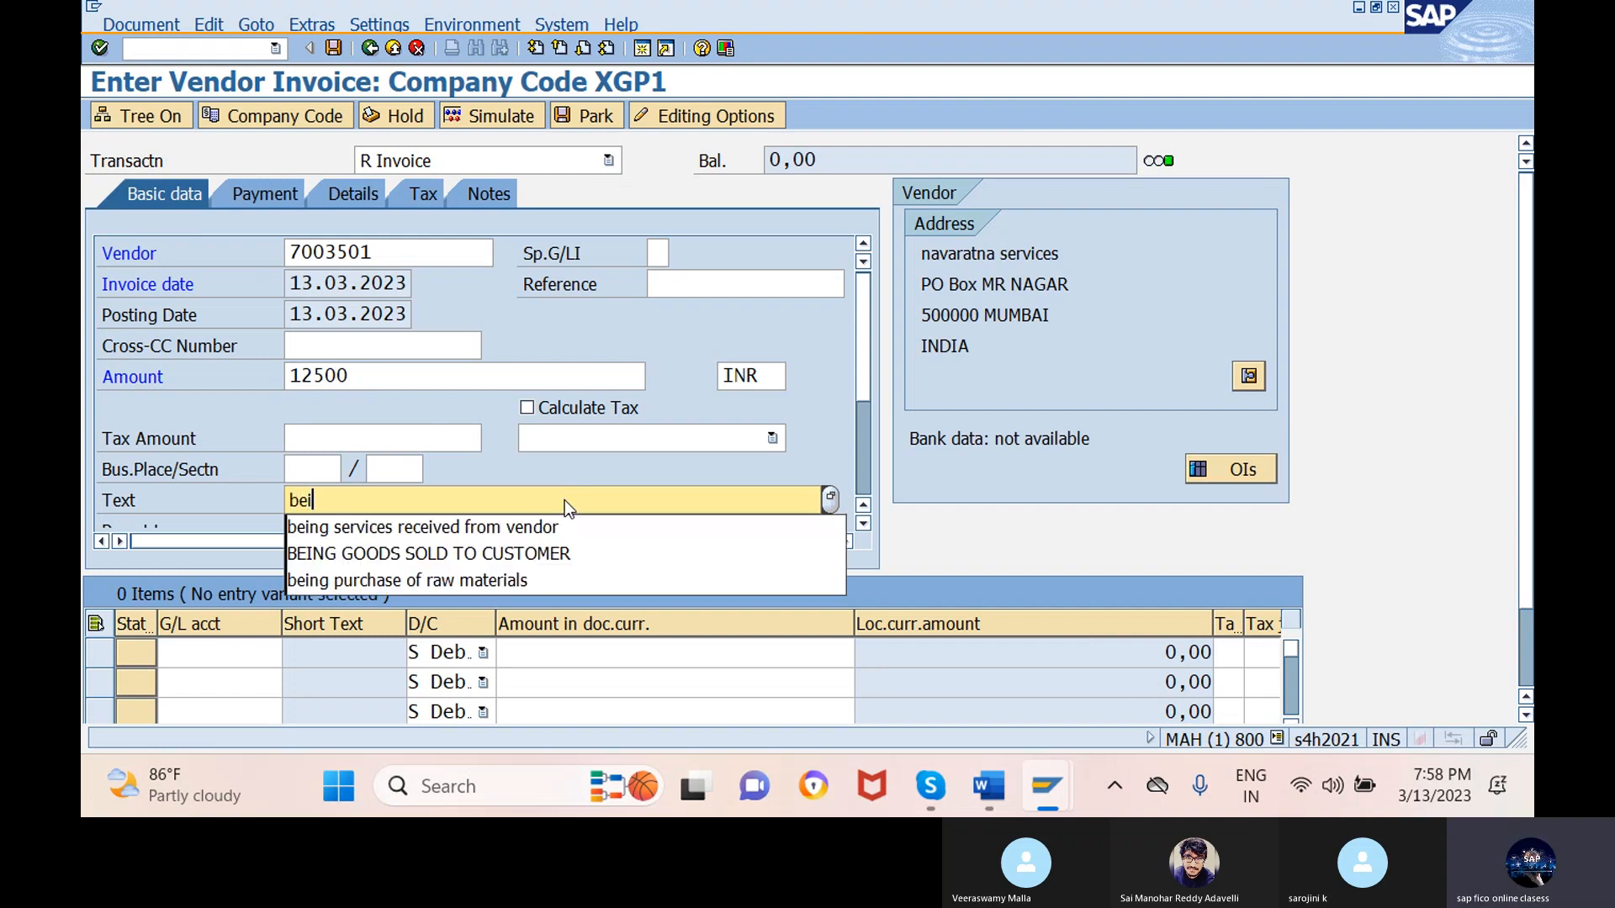
pyautogui.write('ng')
pyautogui.click(544, 528)
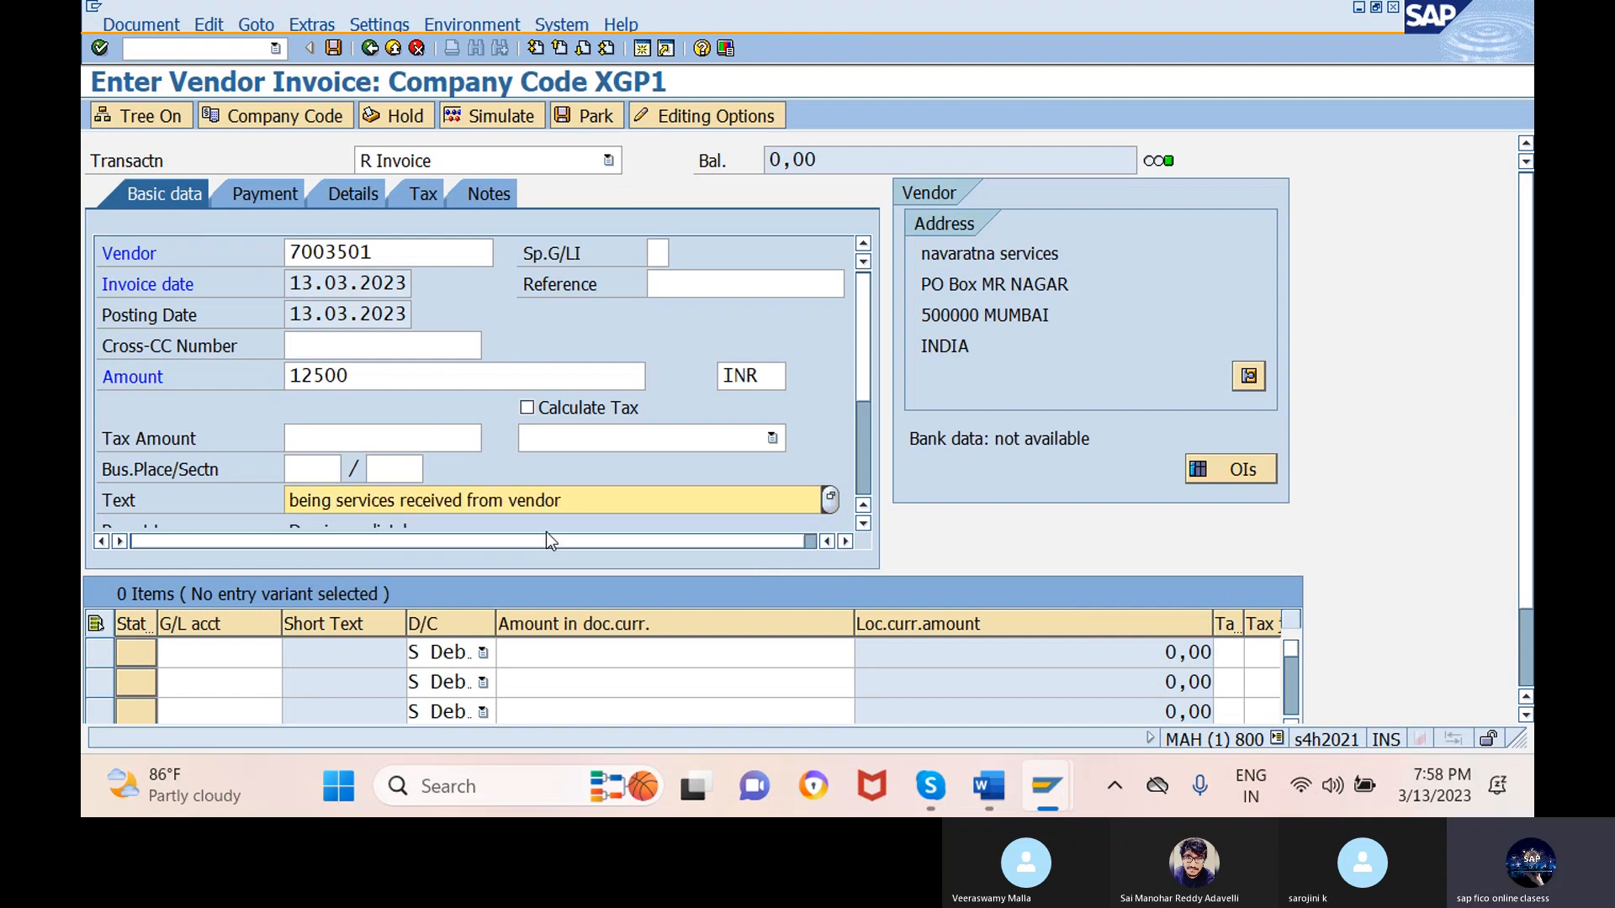
pyautogui.scroll(-1, 546, 531)
# - Look up and assign G/L account 400000 (SALARY ACC) to the first invoice line item
pyautogui.click(235, 652)
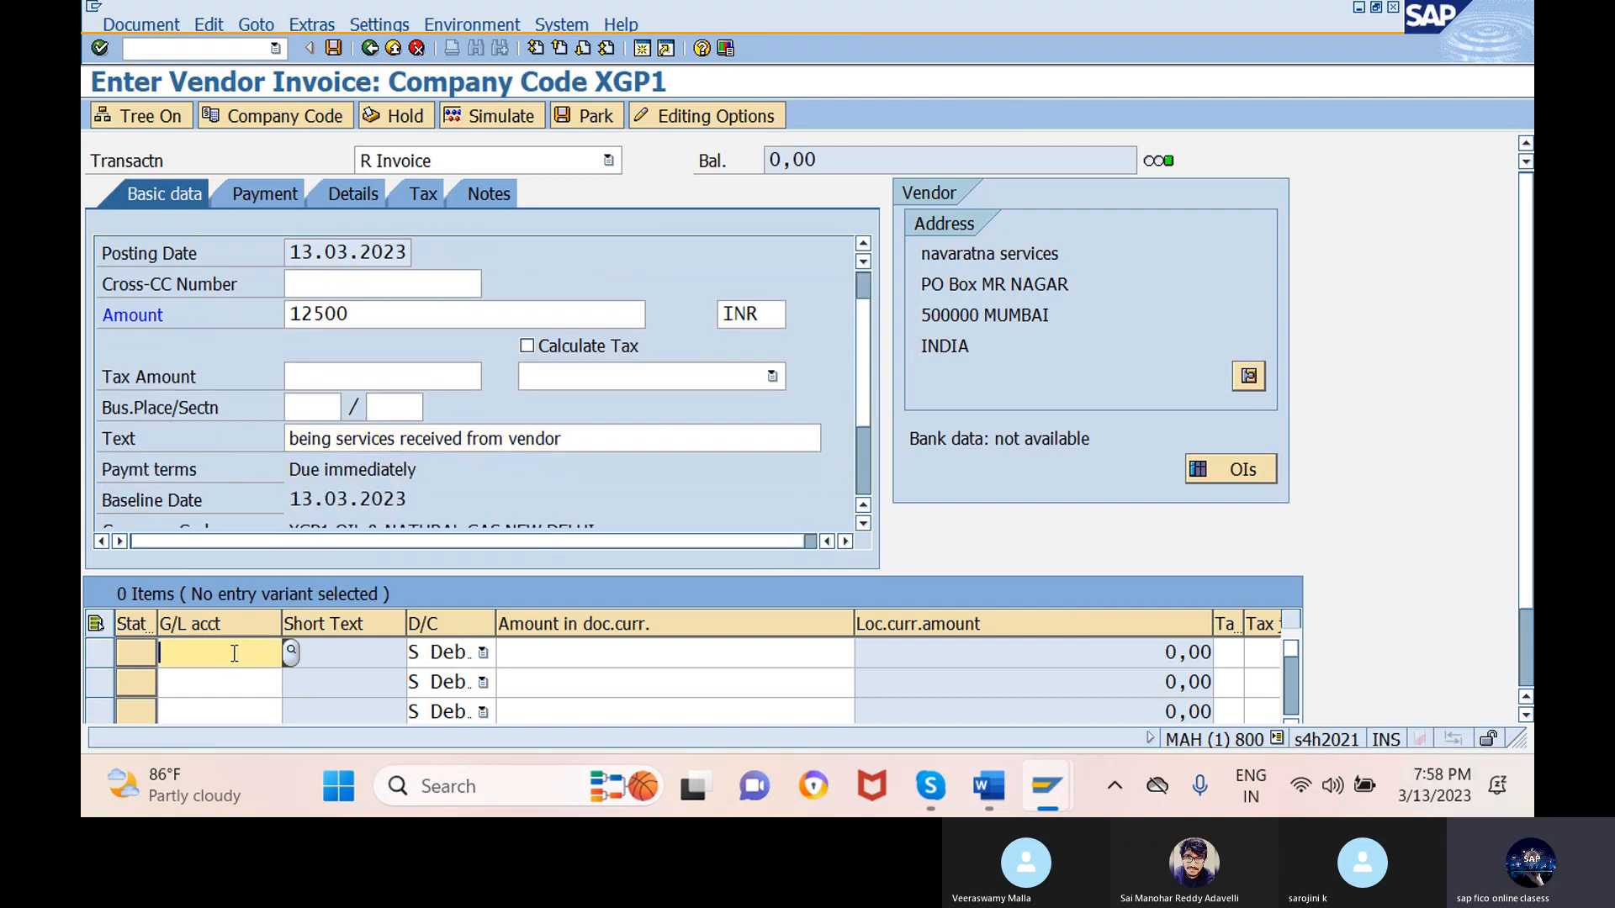
pyautogui.click(297, 651)
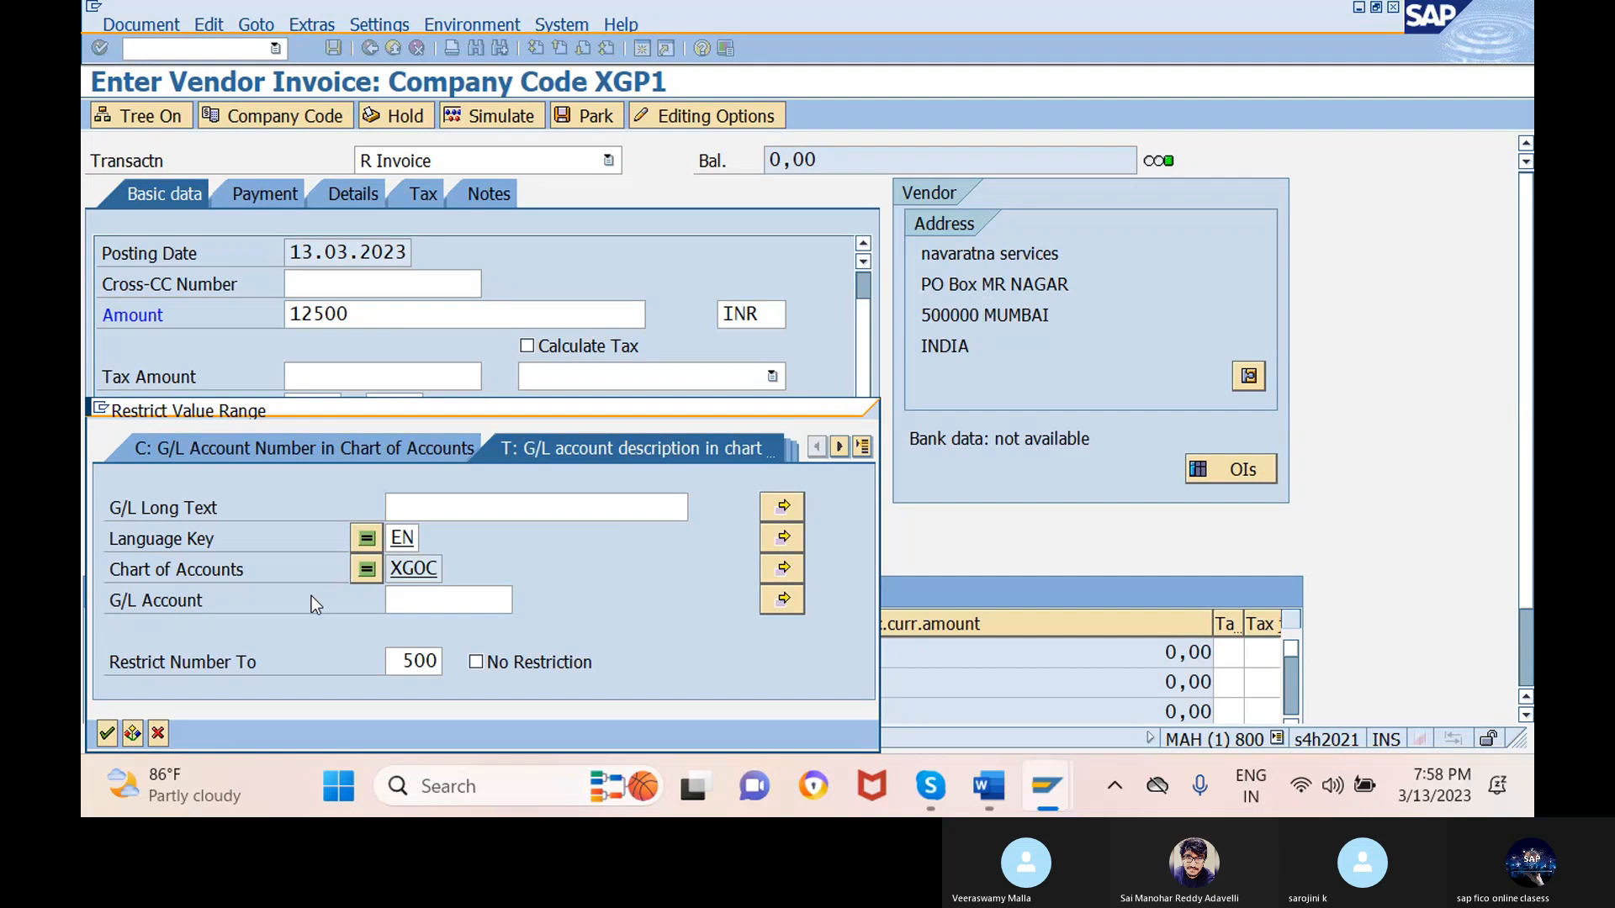
pyautogui.press('Return')
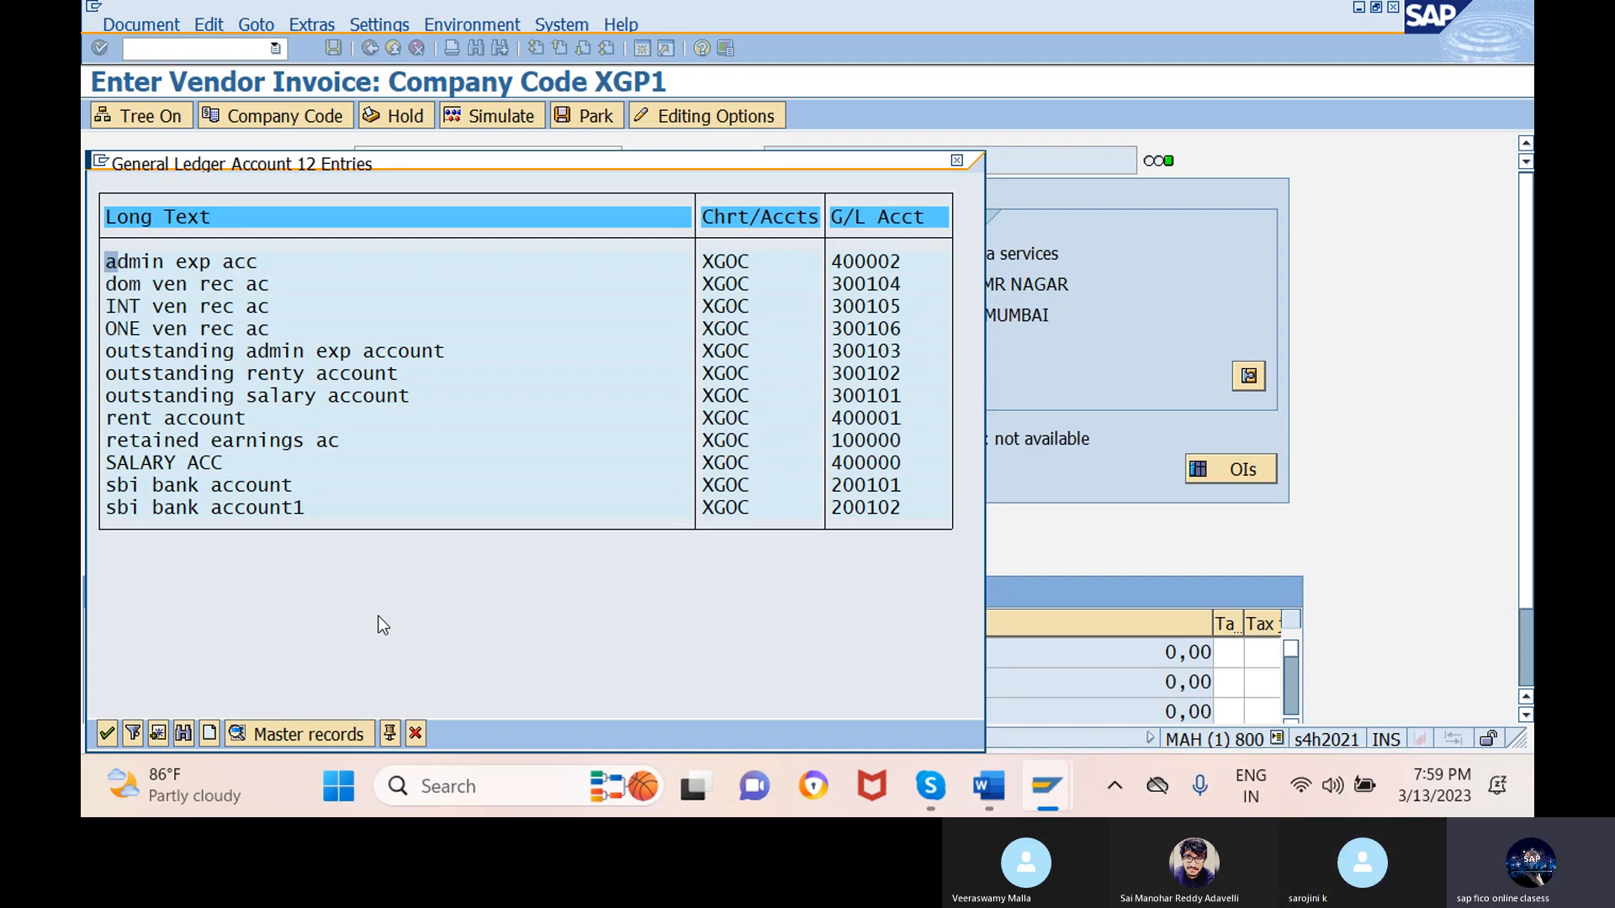
pyautogui.click(216, 463)
pyautogui.click(107, 735)
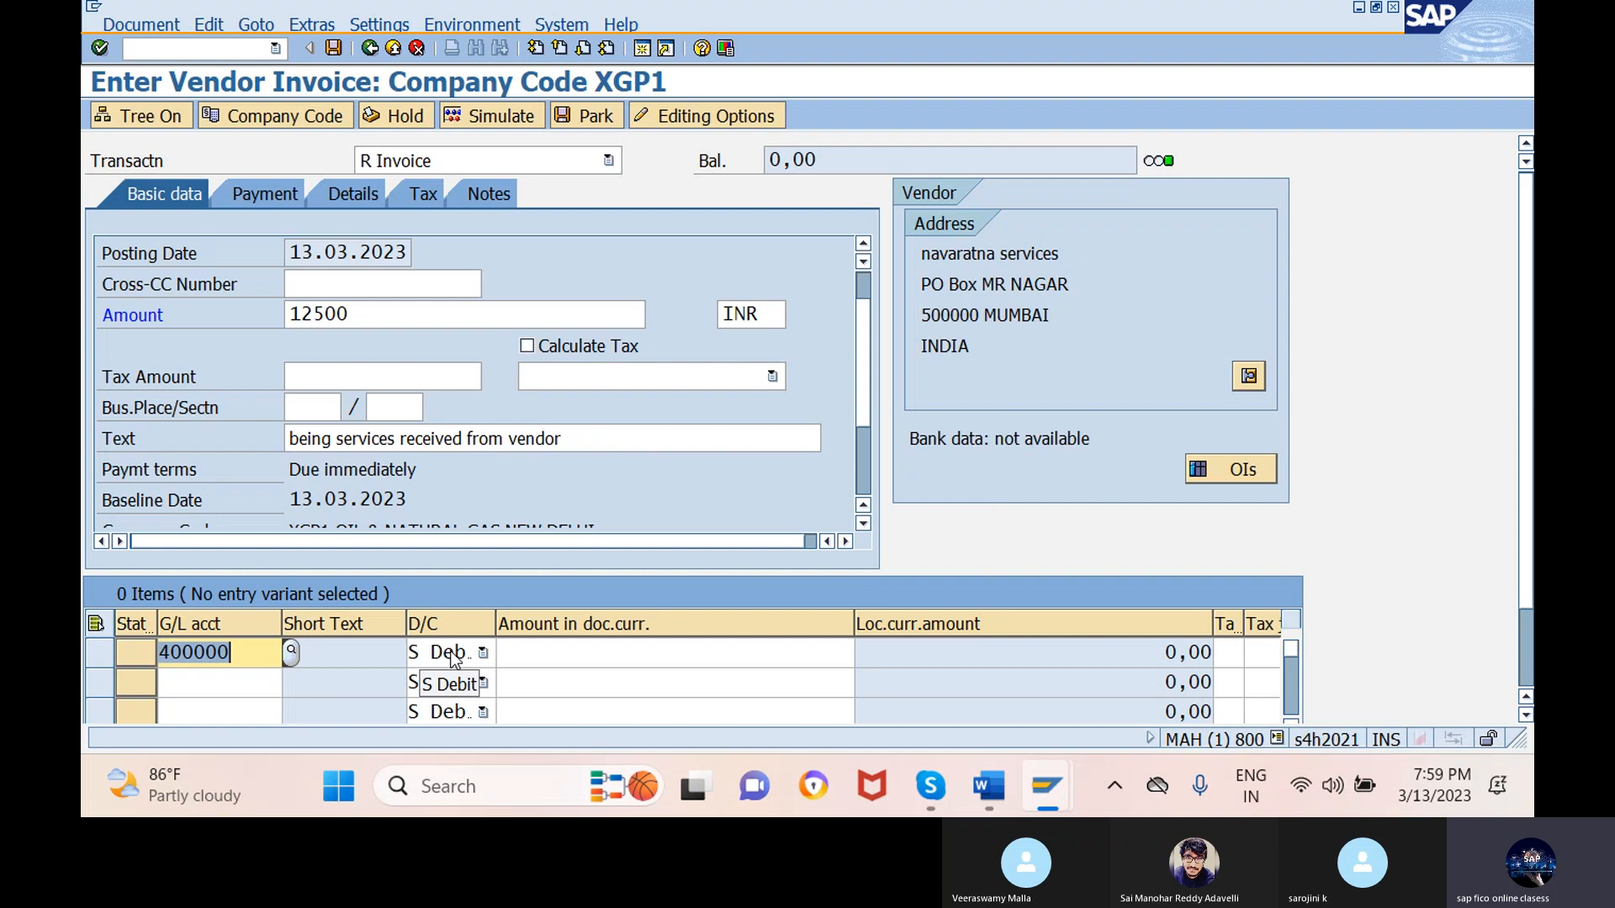
# - Enter * so the salary line takes the balancing 12.500,00 amount, then simulate the posting
pyautogui.click(678, 654)
pyautogui.write('12')
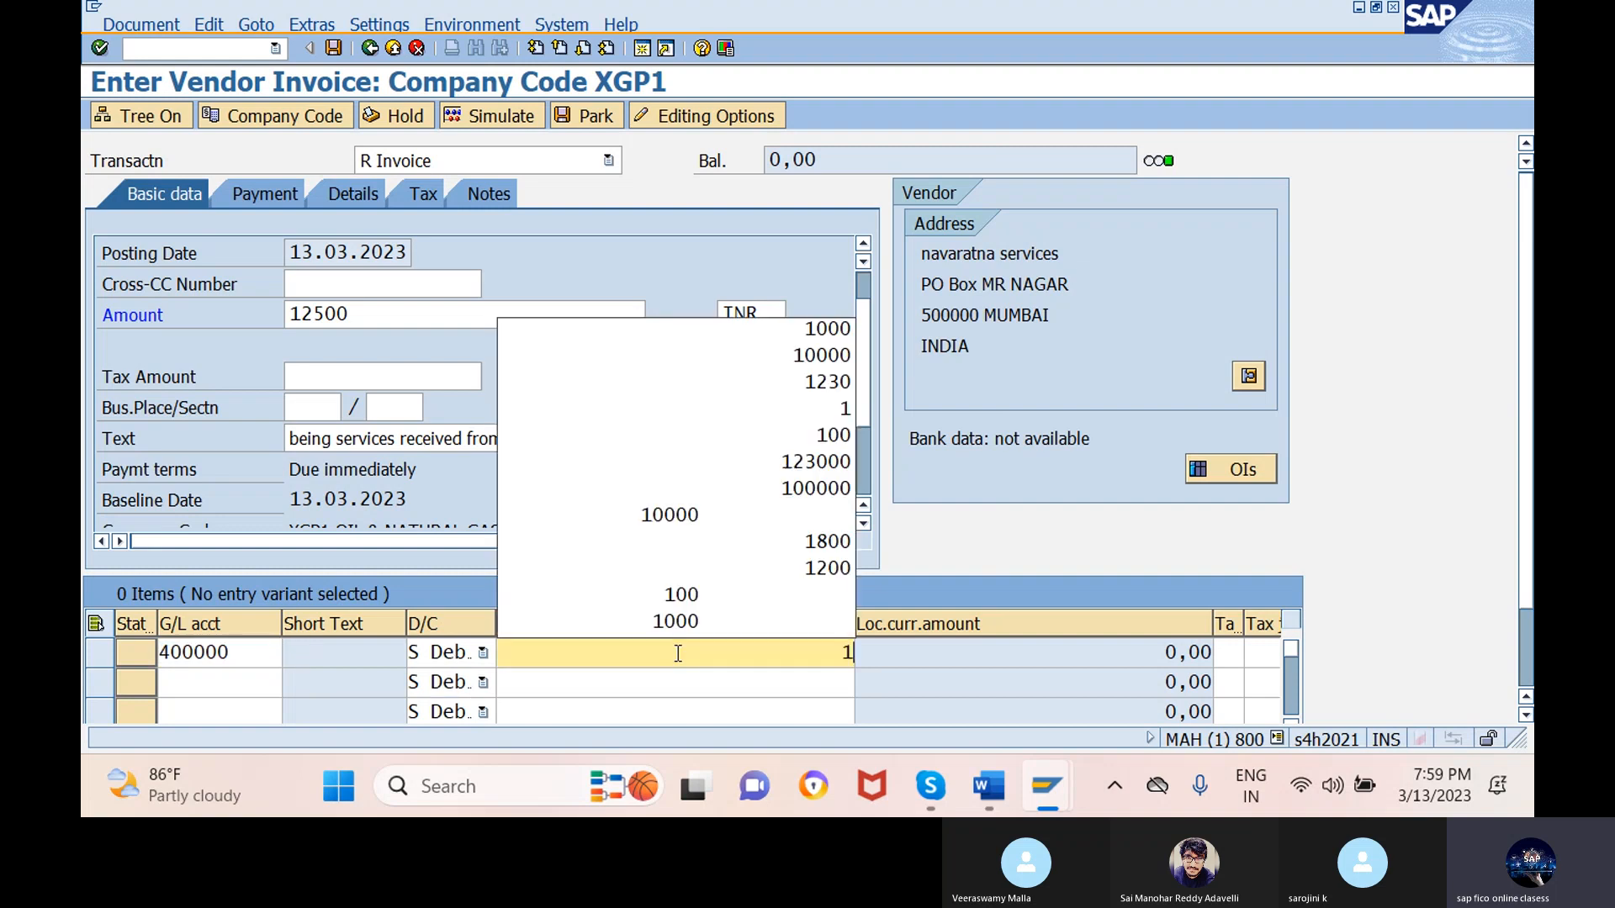
pyautogui.press('BackSpace')
pyautogui.press('BackSpace')
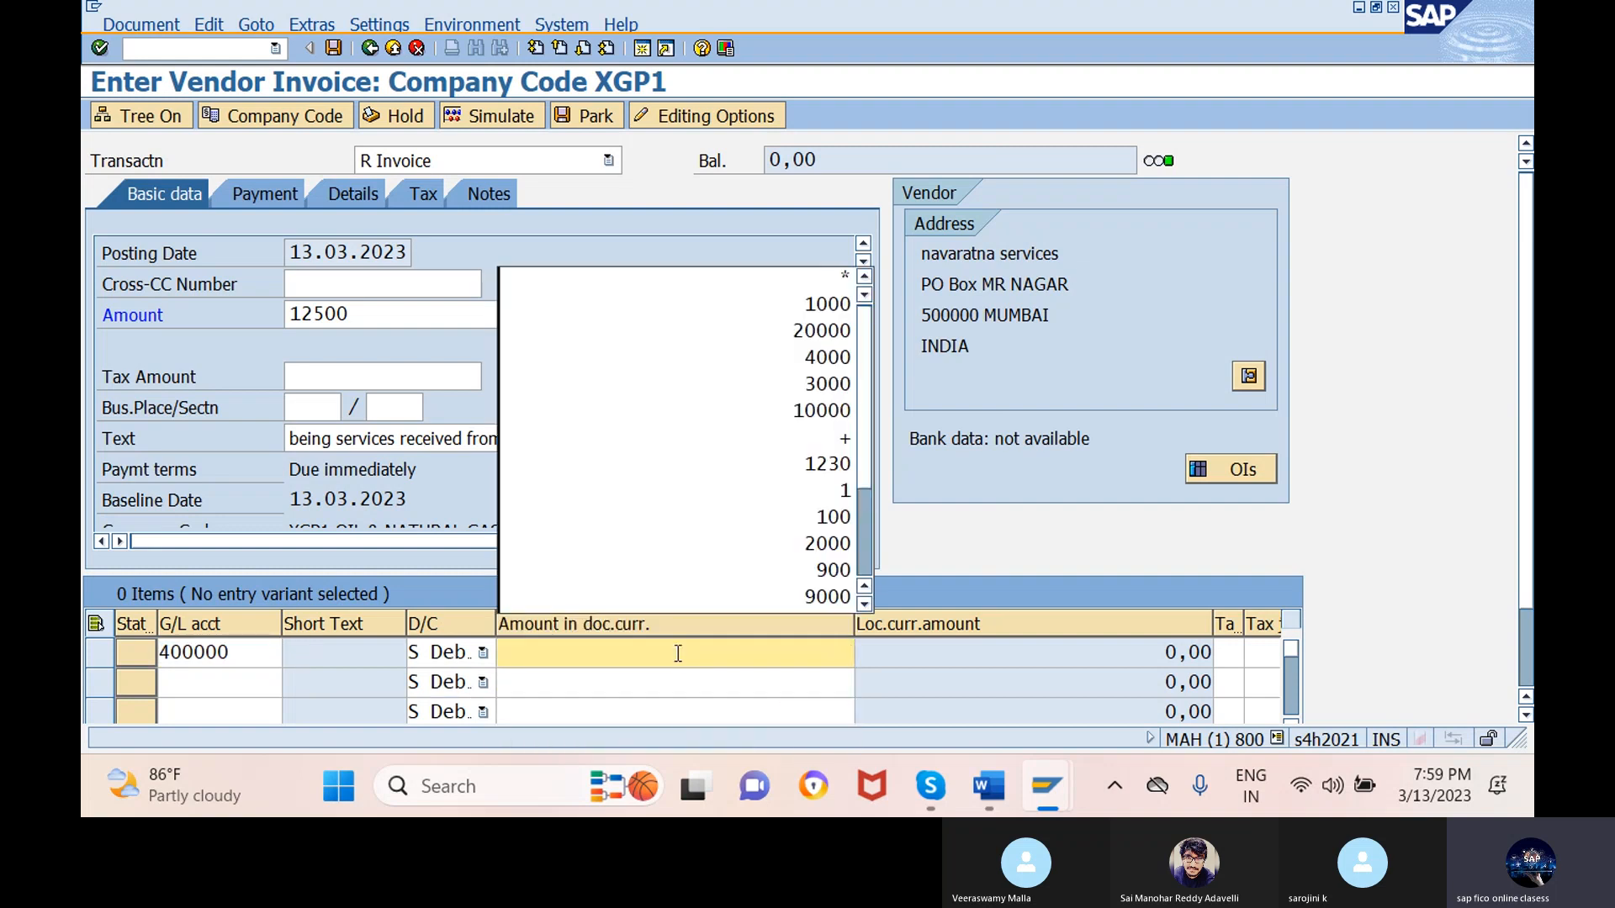
pyautogui.write('*')
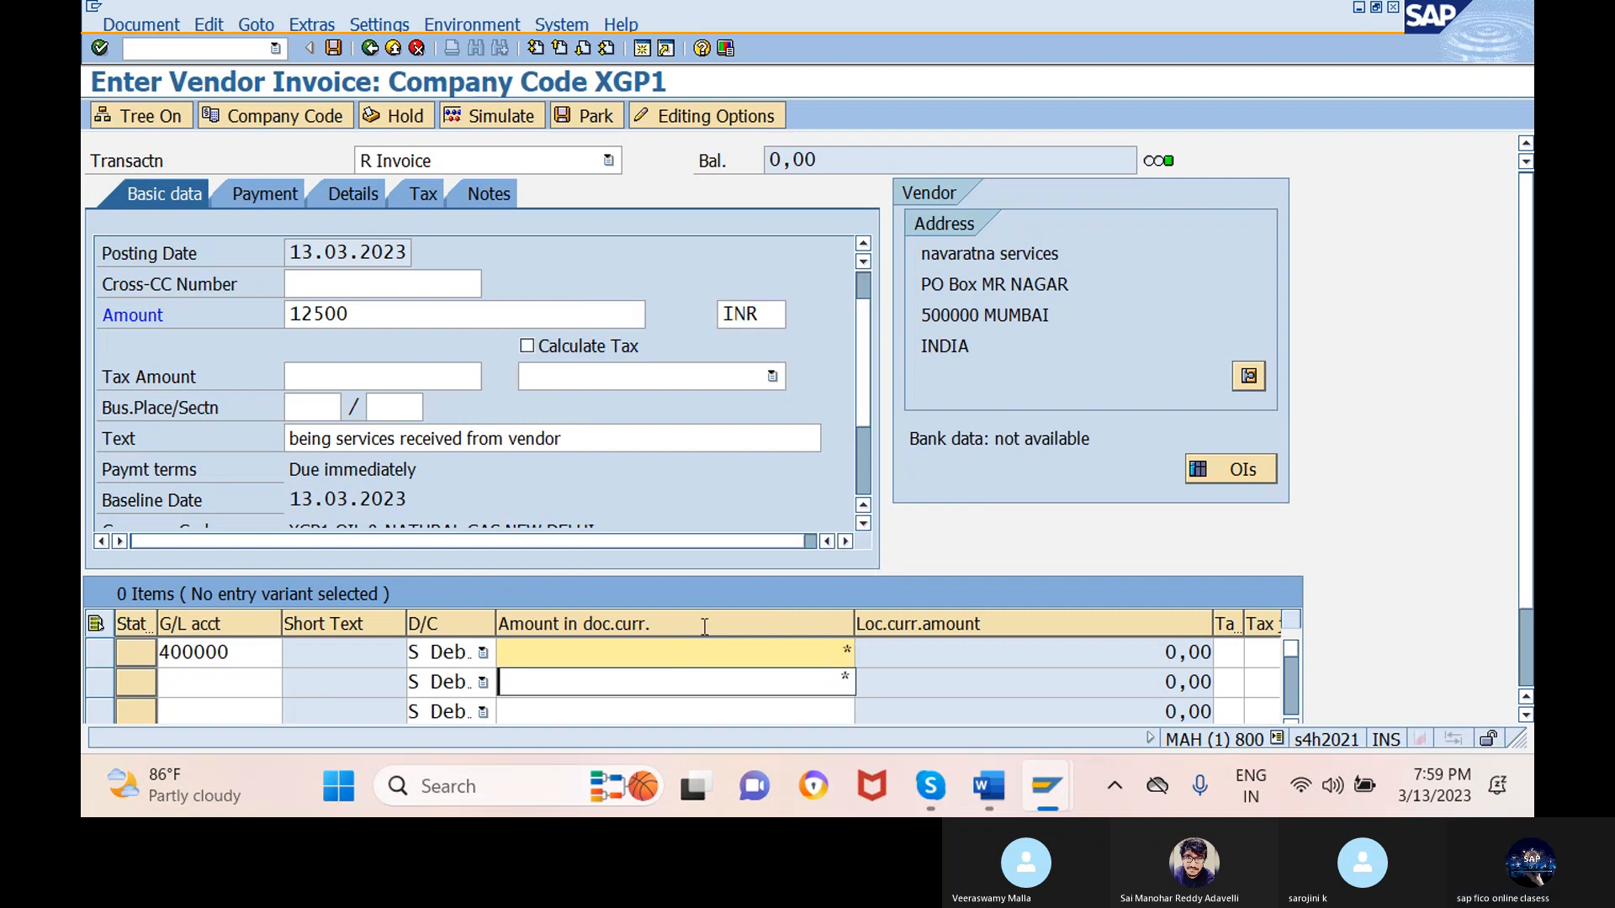
pyautogui.press('Return')
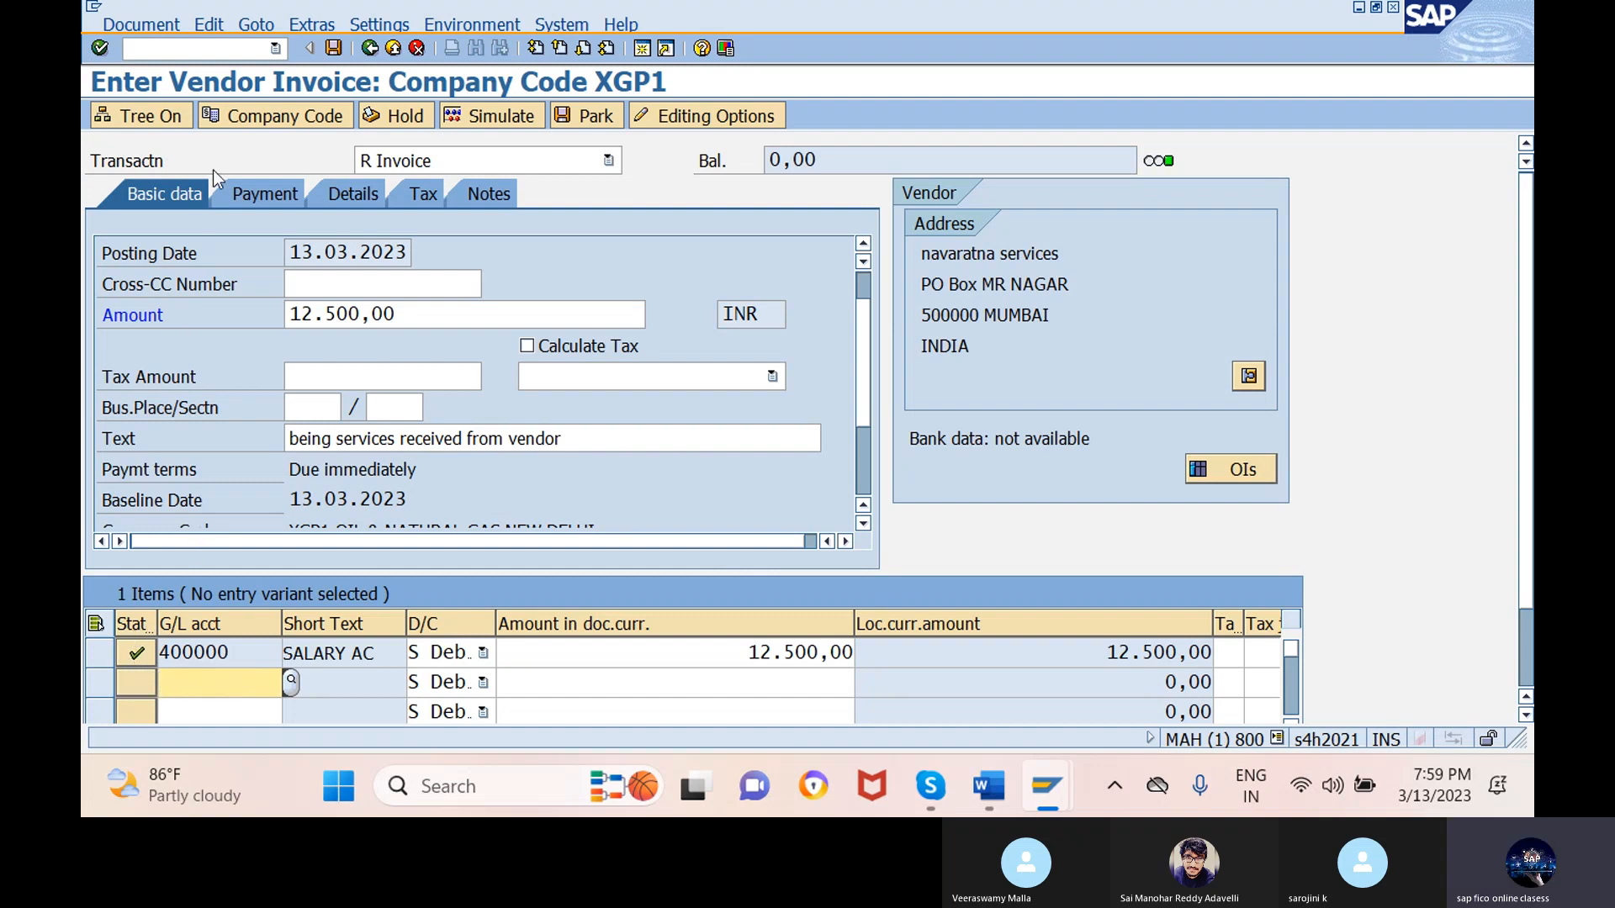
pyautogui.click(154, 26)
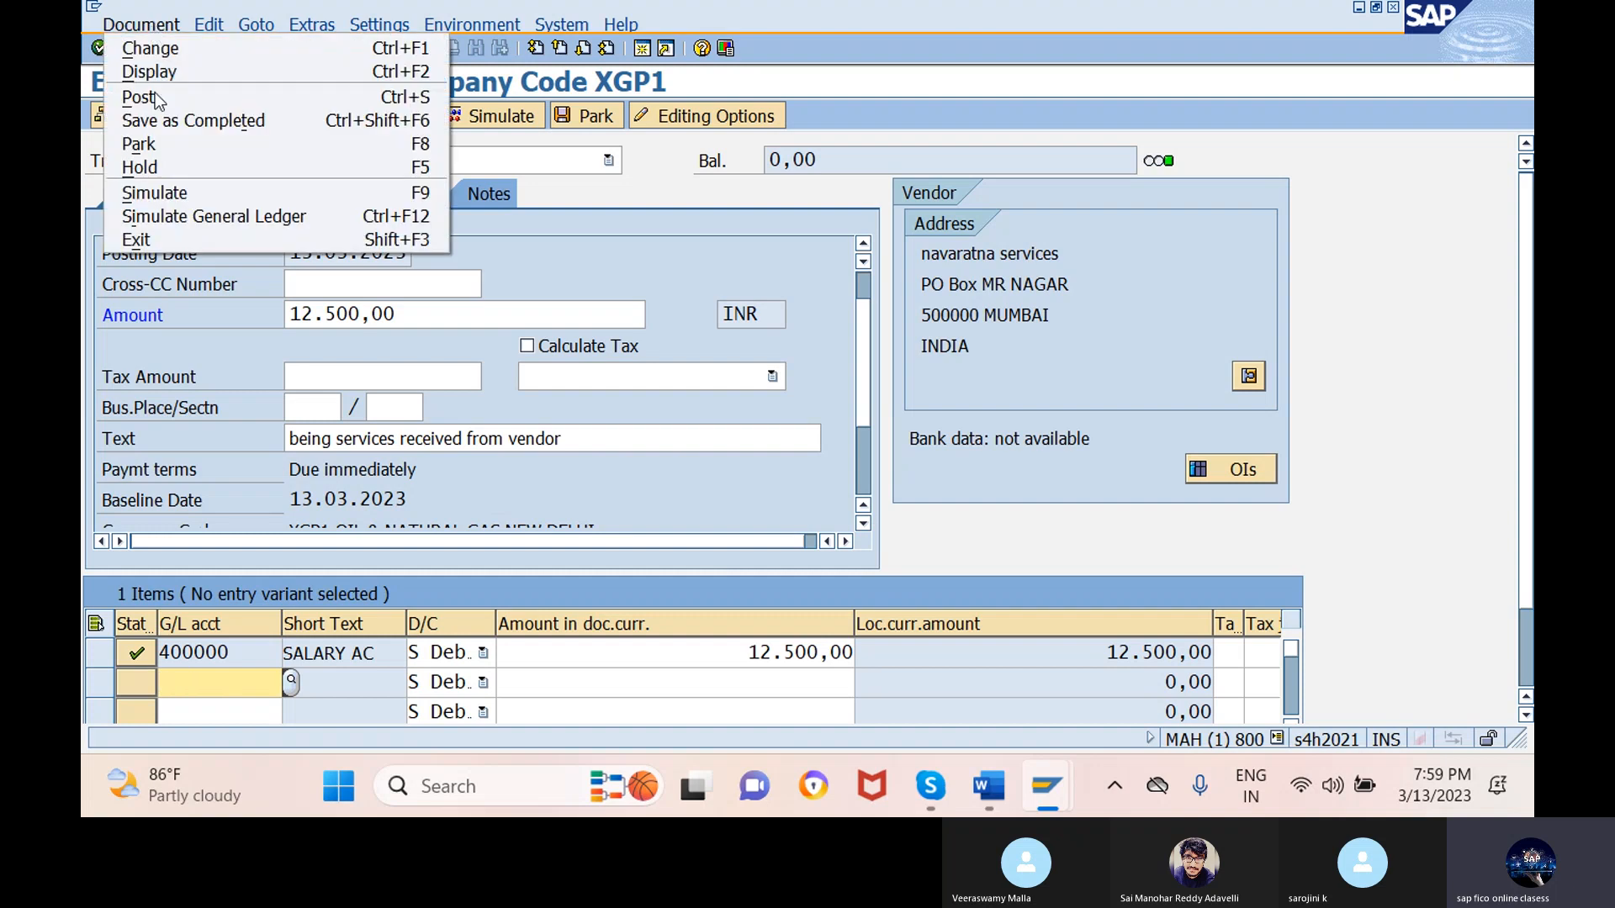
pyautogui.click(174, 193)
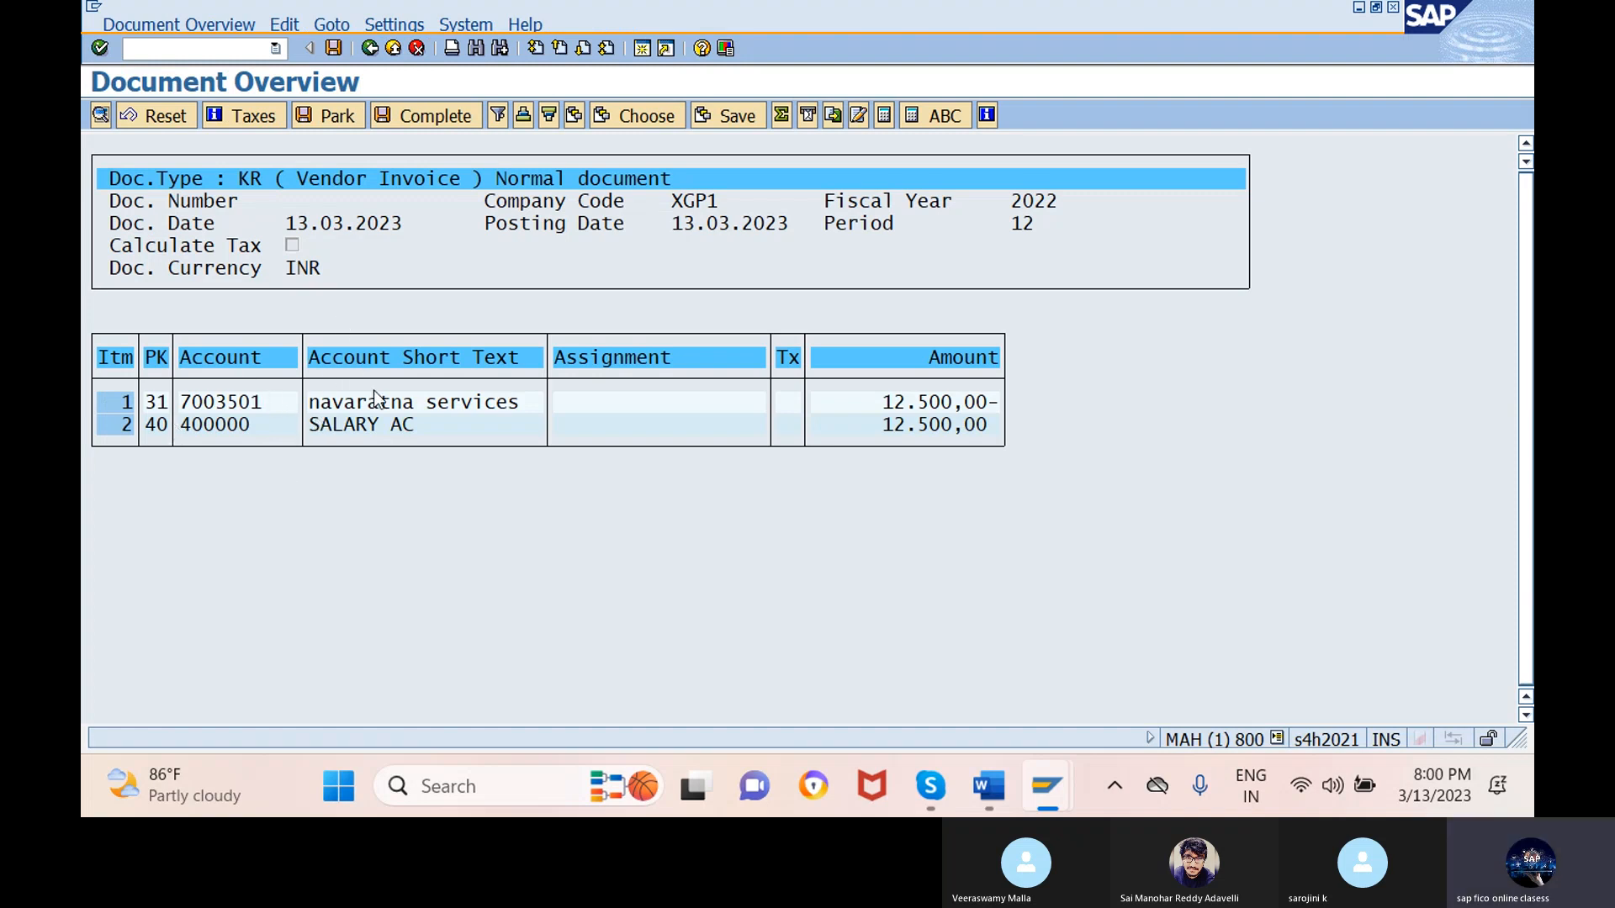
# - Post the simulated vendor invoice, creating document 301 in company code XGP1
pyautogui.click(334, 49)
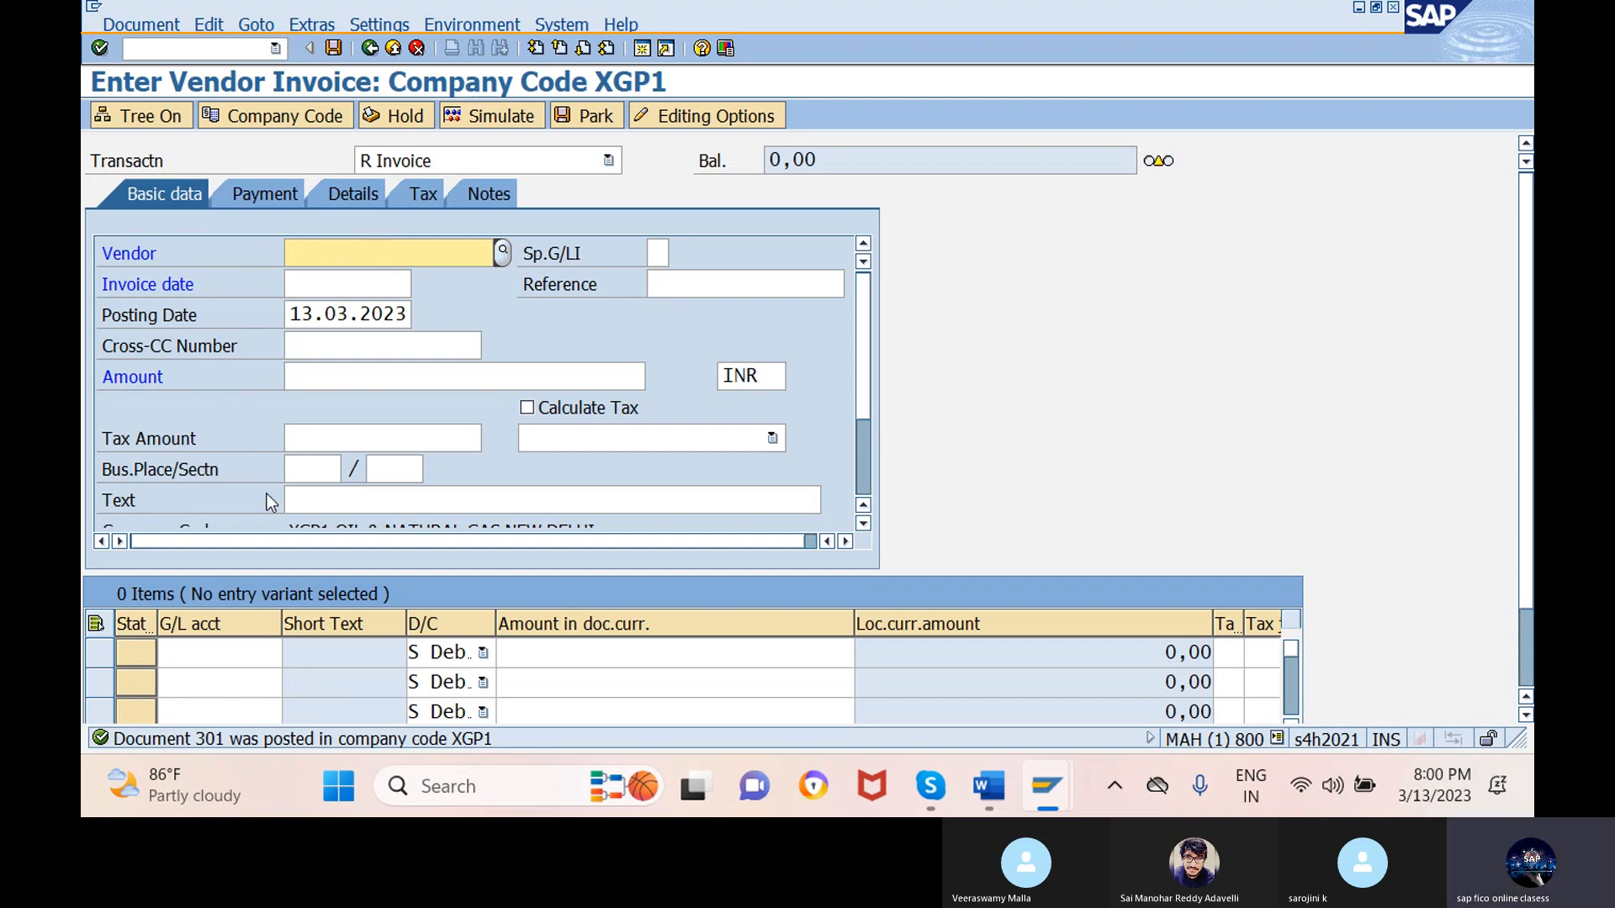
# - Run /nfk10n and display 2022 balances for vendor 7003501 (NAVARATNA) in XGP1
pyautogui.click(208, 51)
pyautogui.write('/n')
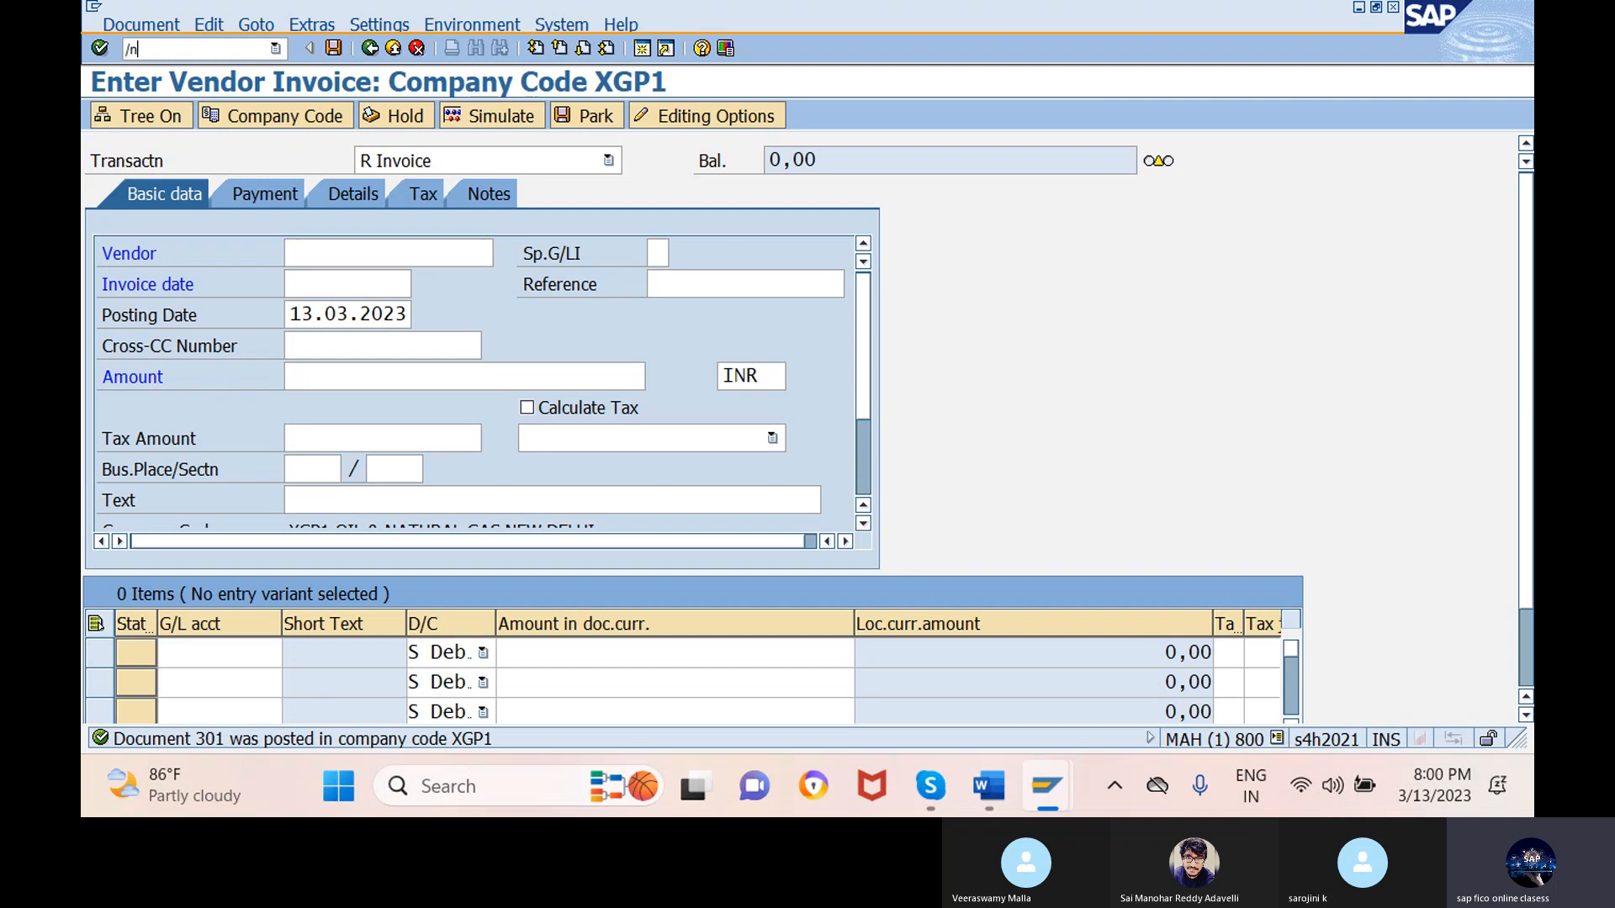
pyautogui.write('fk10n')
pyautogui.press('Return')
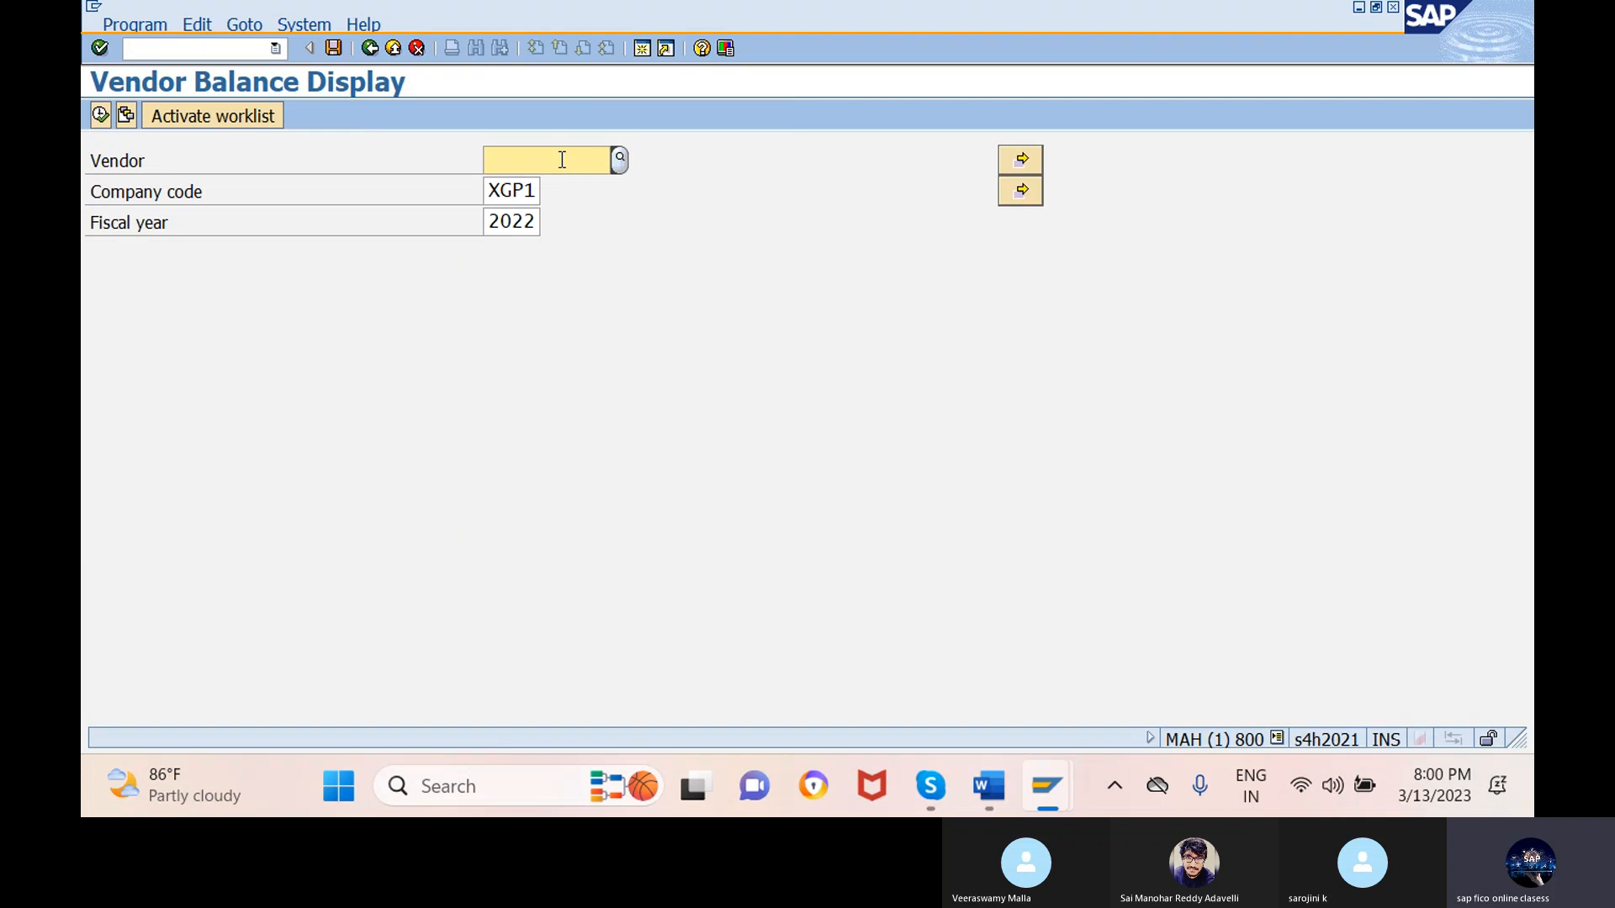
pyautogui.press('F4')
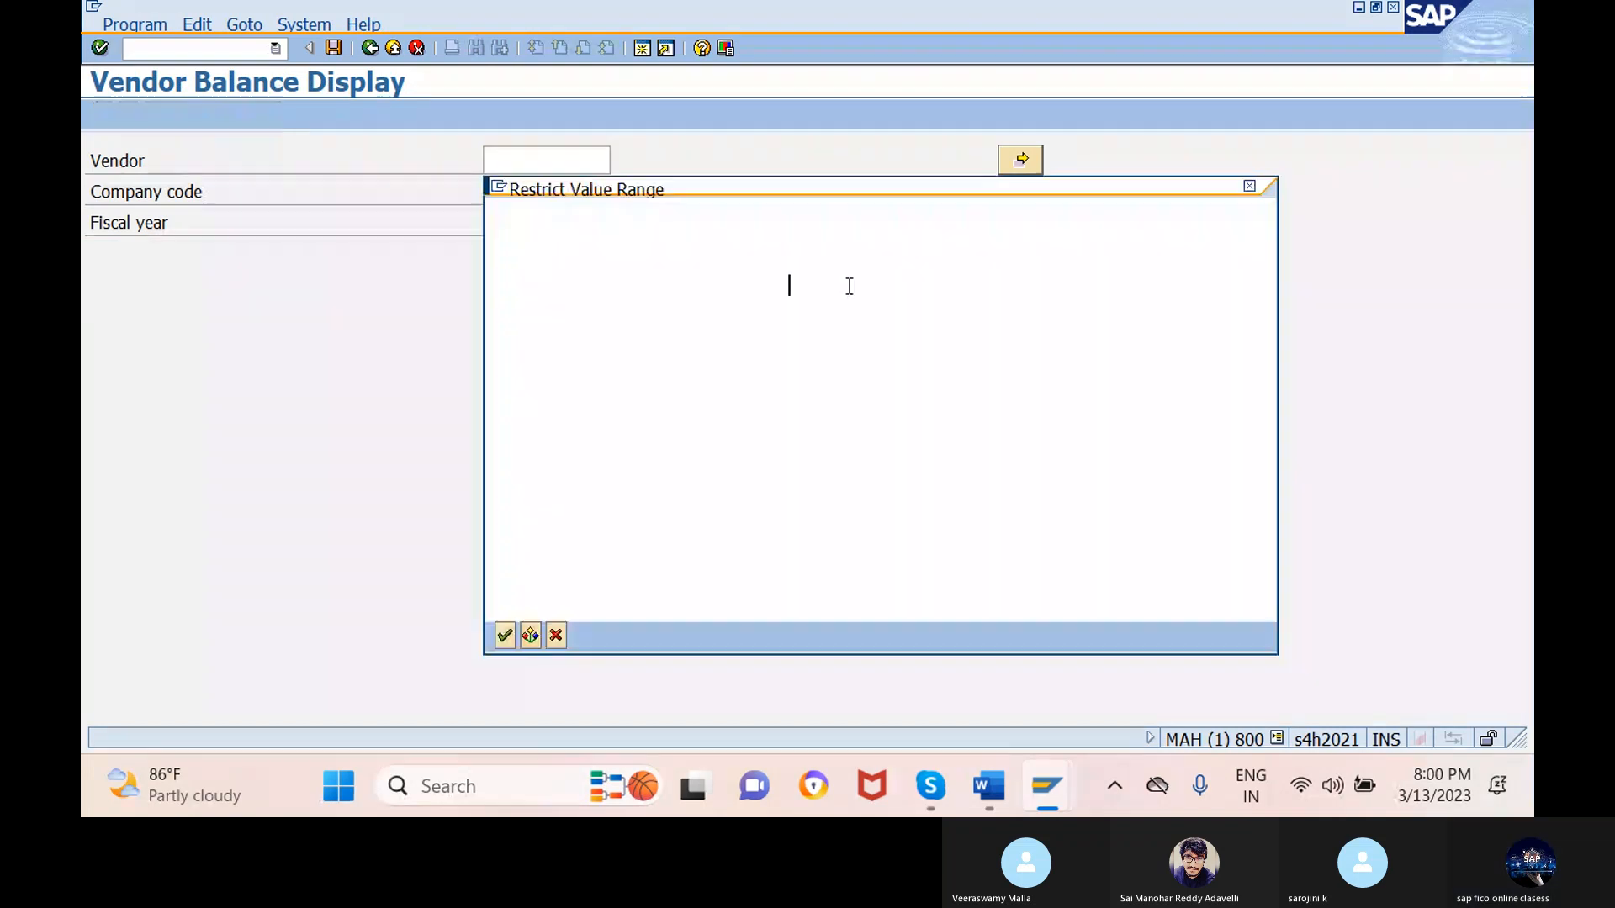
pyautogui.press('Return')
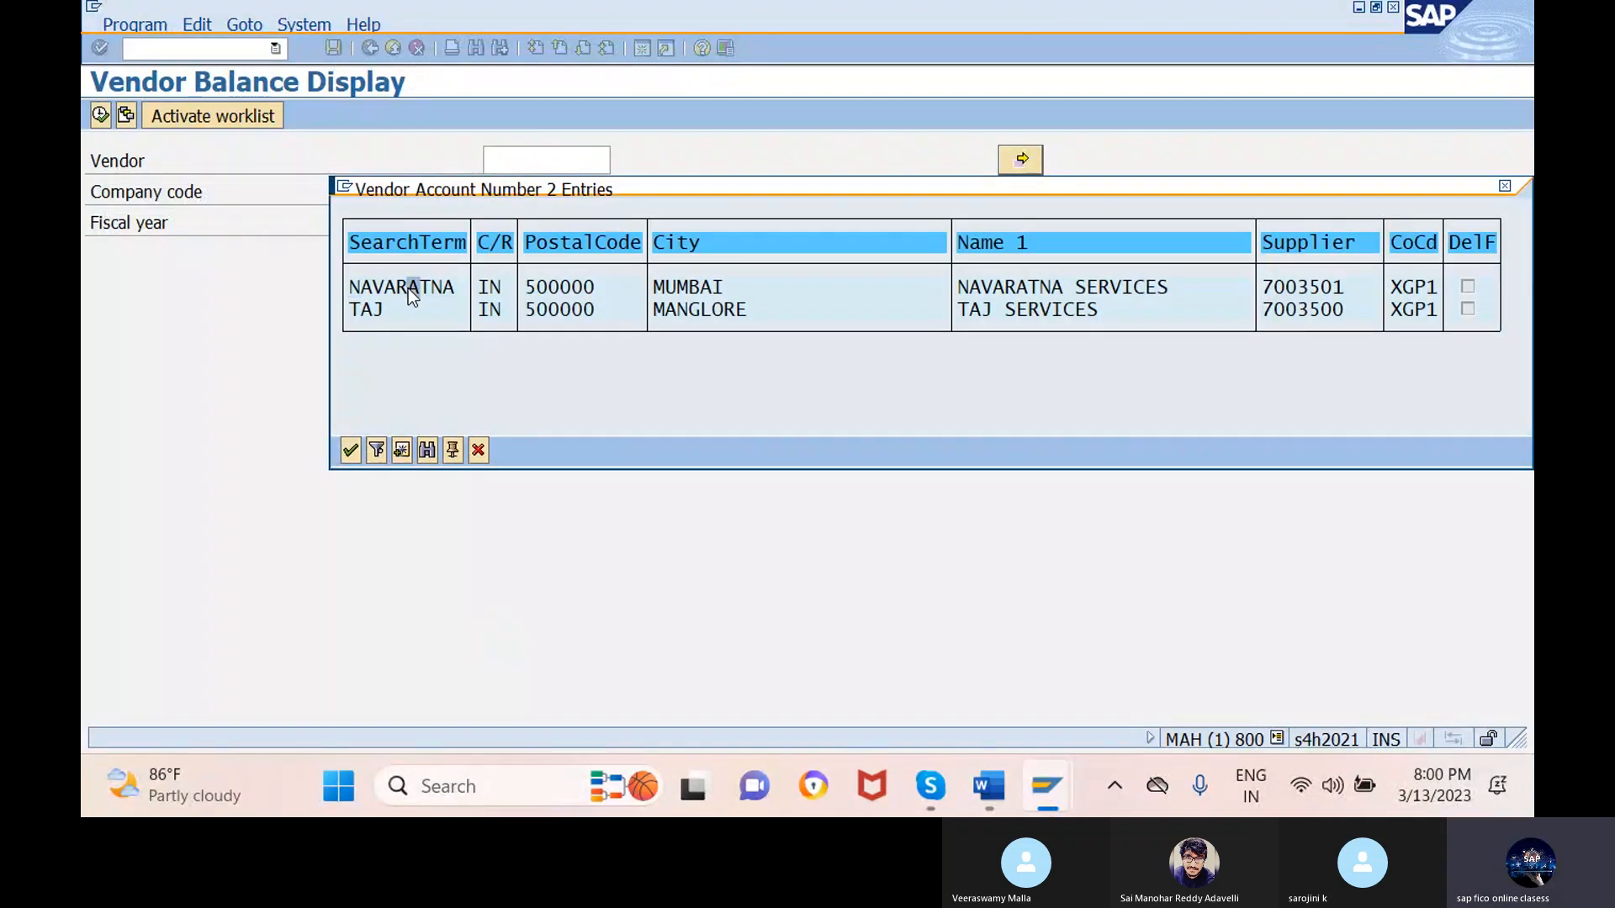
pyautogui.doubleClick(407, 288)
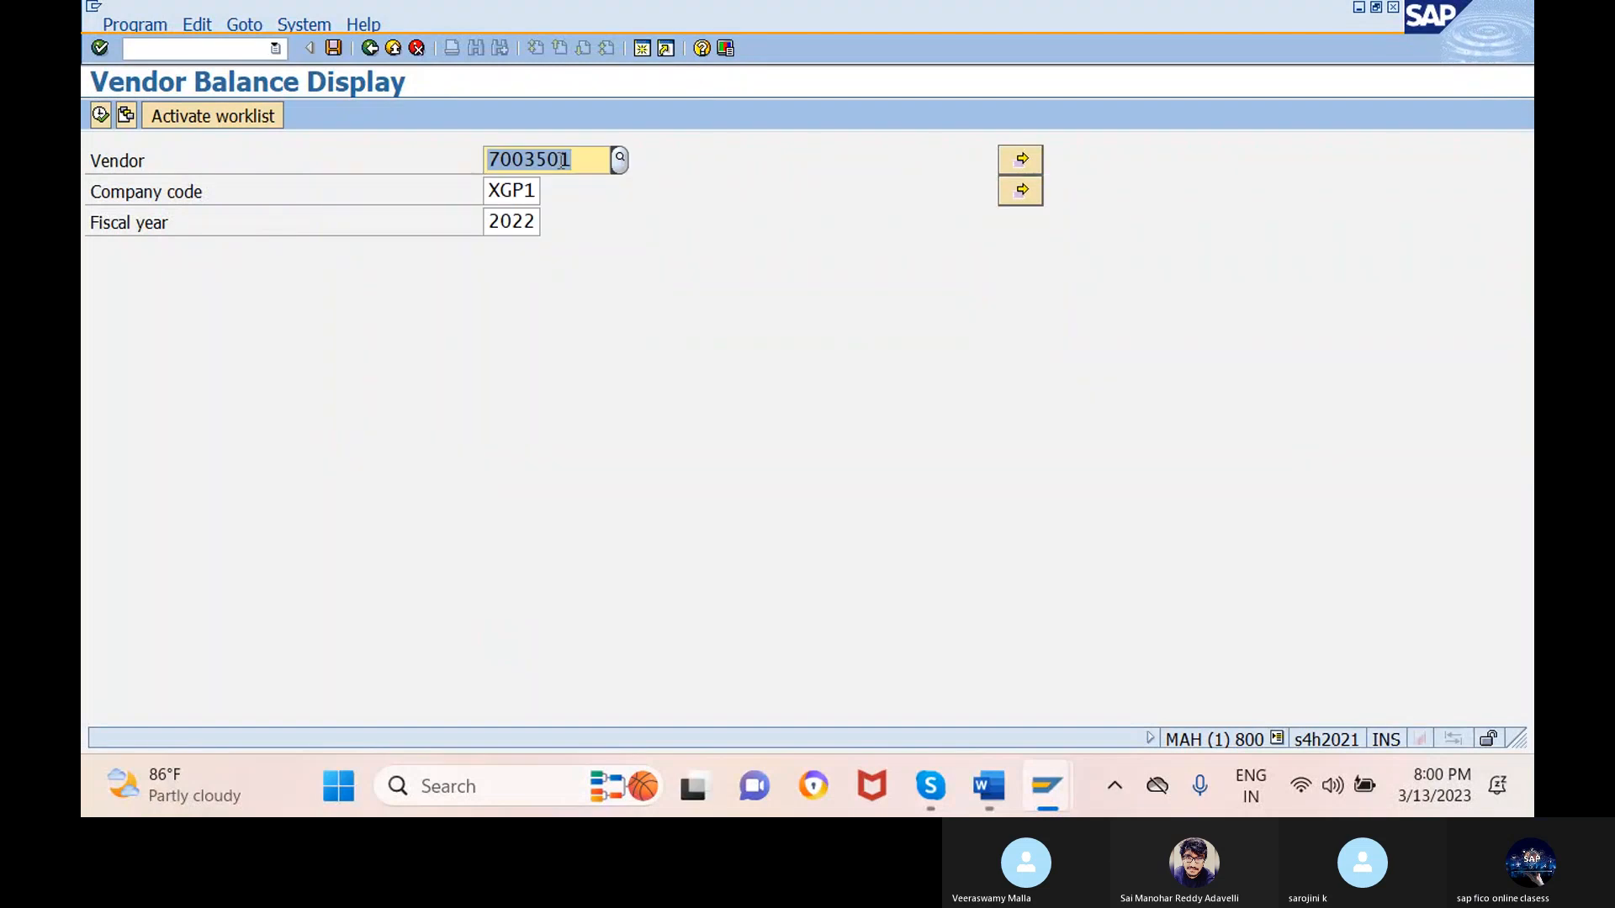
pyautogui.click(100, 115)
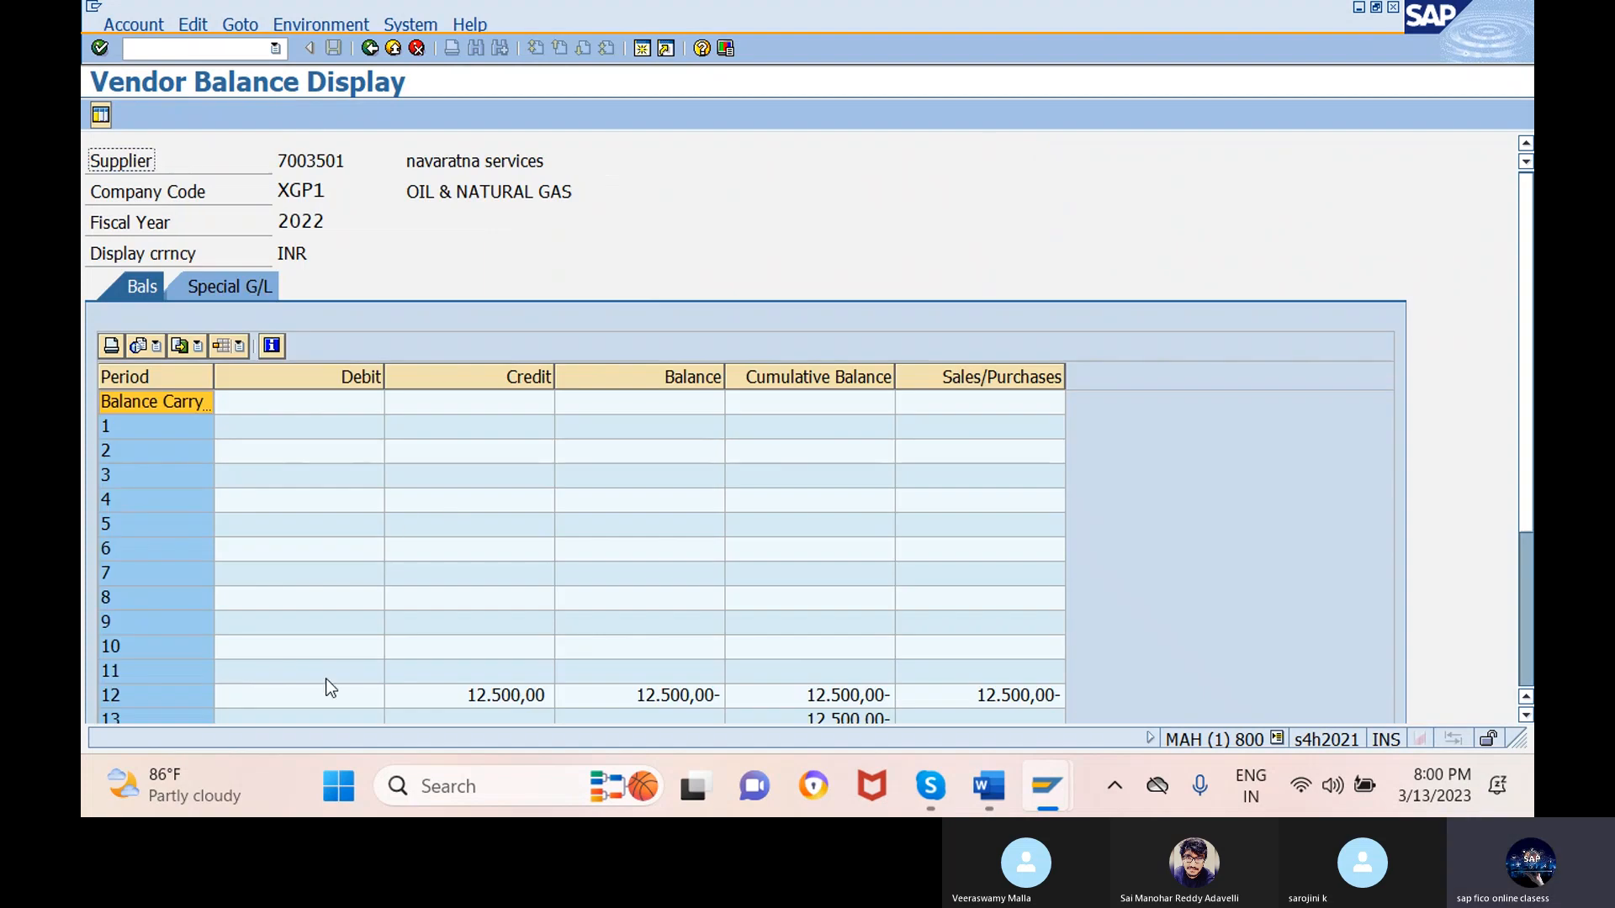
# - Drill down on the period 12 credit of 12.500,00 to list the vendor's line items
pyautogui.click(513, 694)
pyautogui.doubleClick(513, 695)
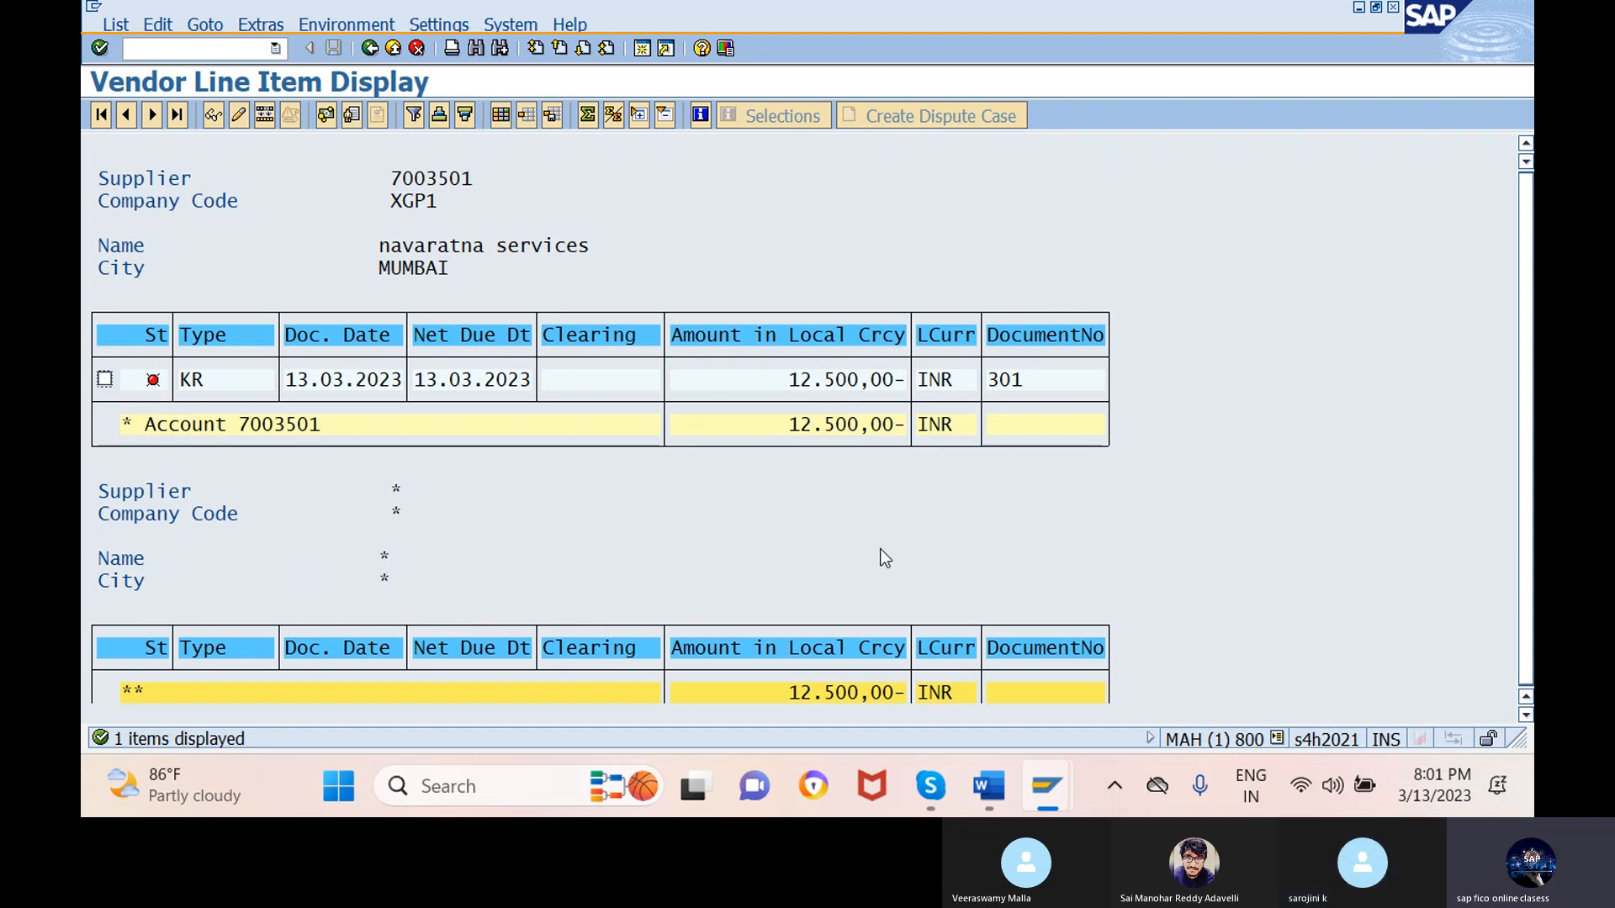
# - Check the f-53 clearing note in the Word unit-testing document, then return to SAP
pyautogui.moveTo(989, 786)
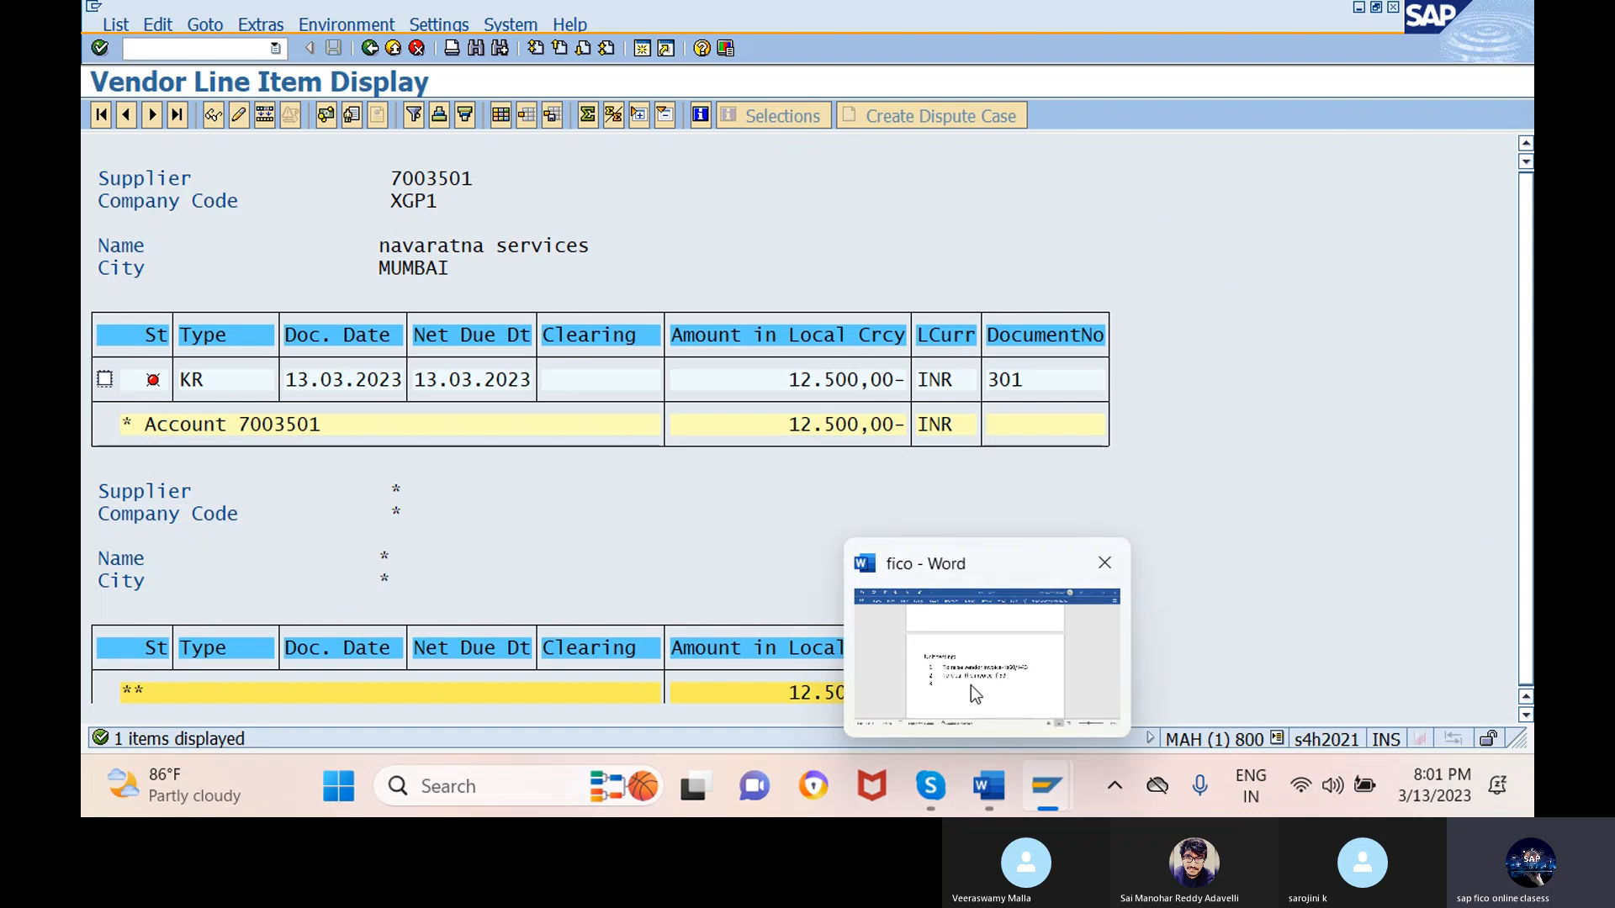
pyautogui.click(971, 685)
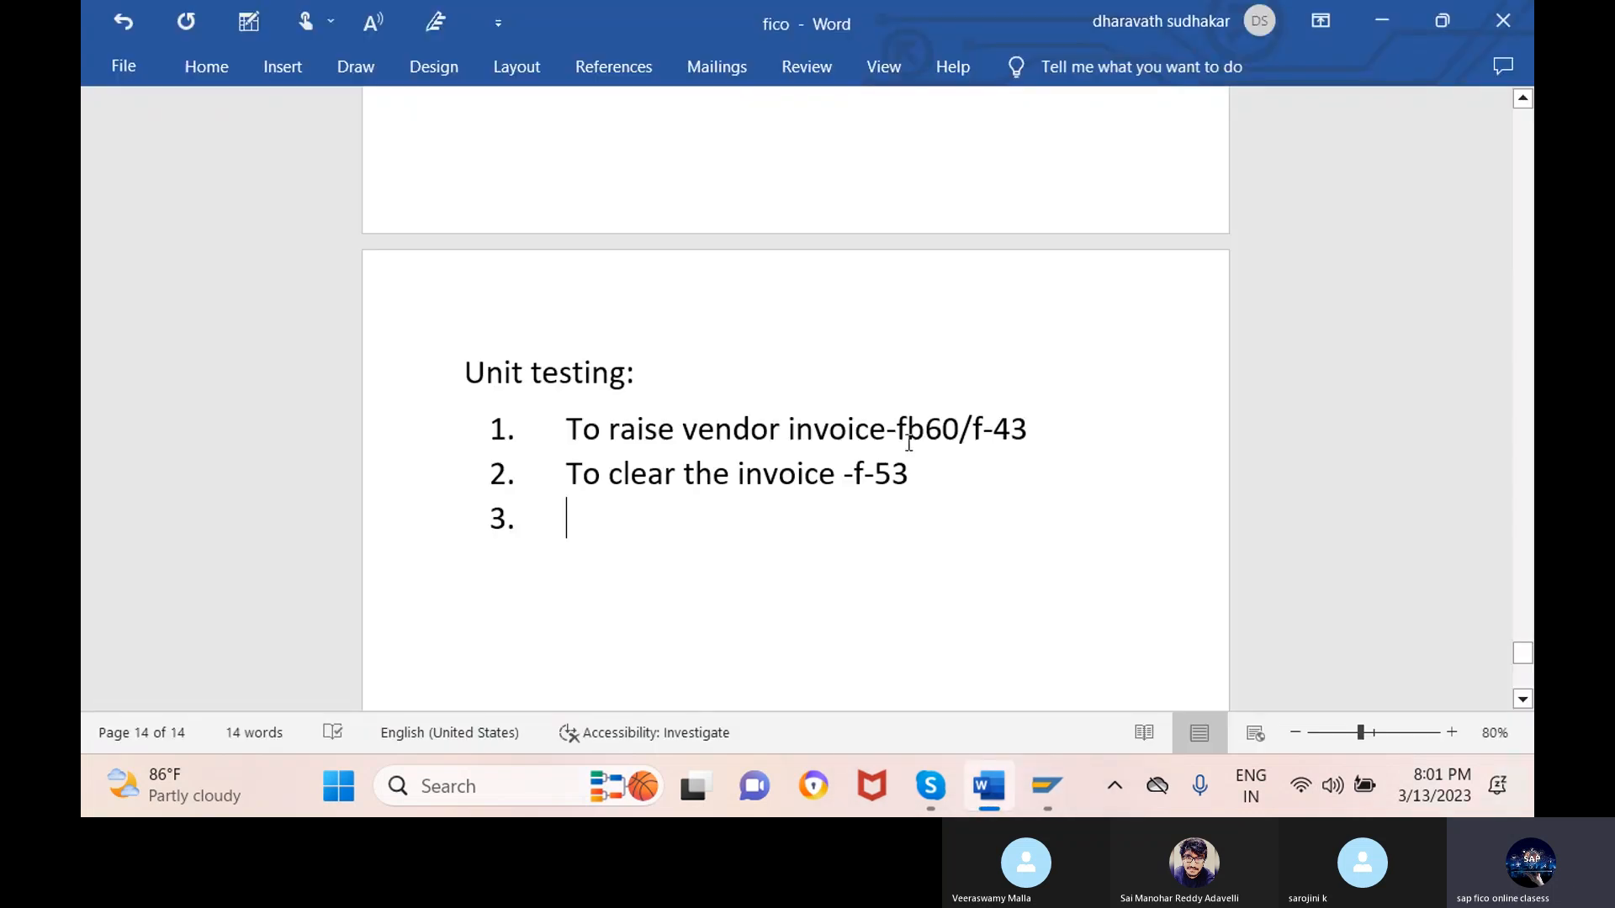
pyautogui.moveTo(888, 473); pyautogui.dragTo(843, 474)
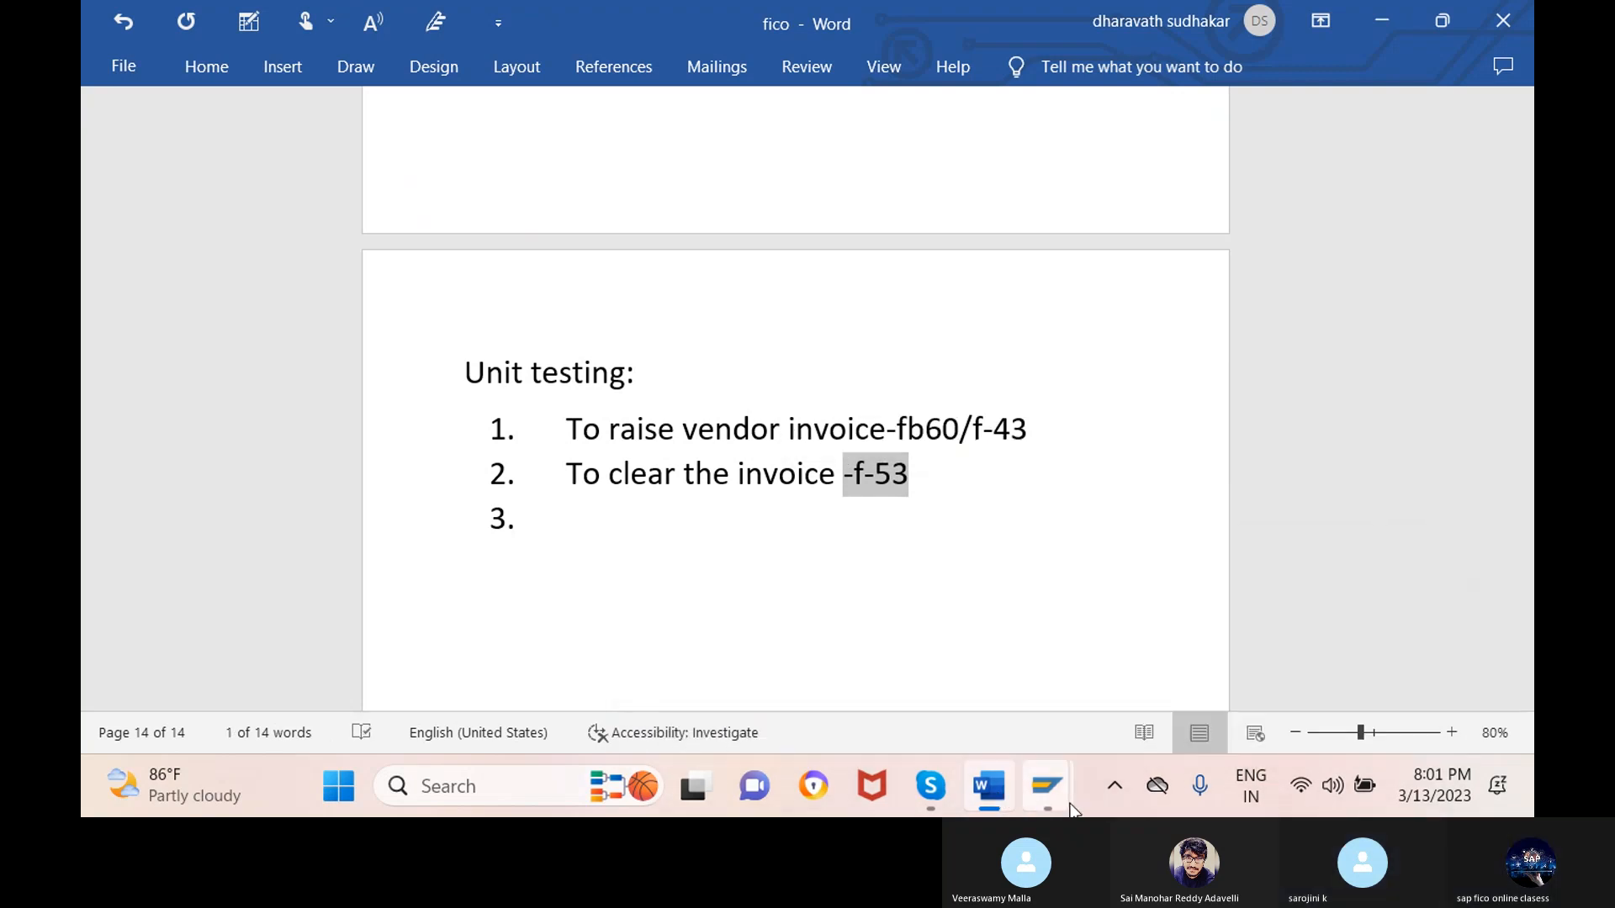
pyautogui.moveTo(1072, 809)
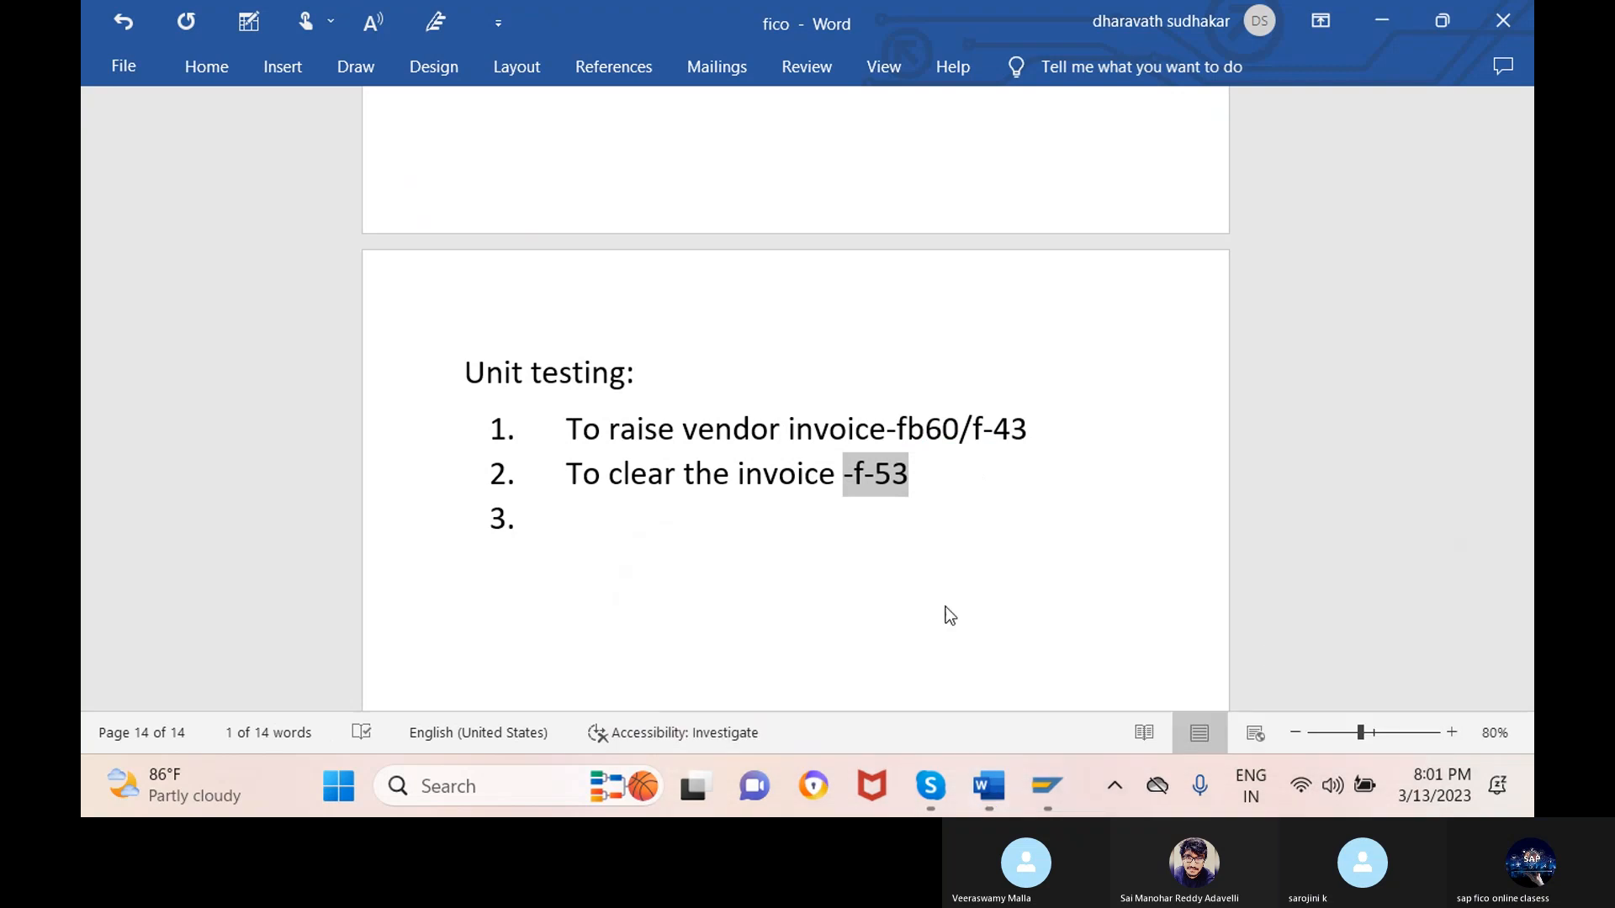
pyautogui.hotkey('alt', 'Tab')
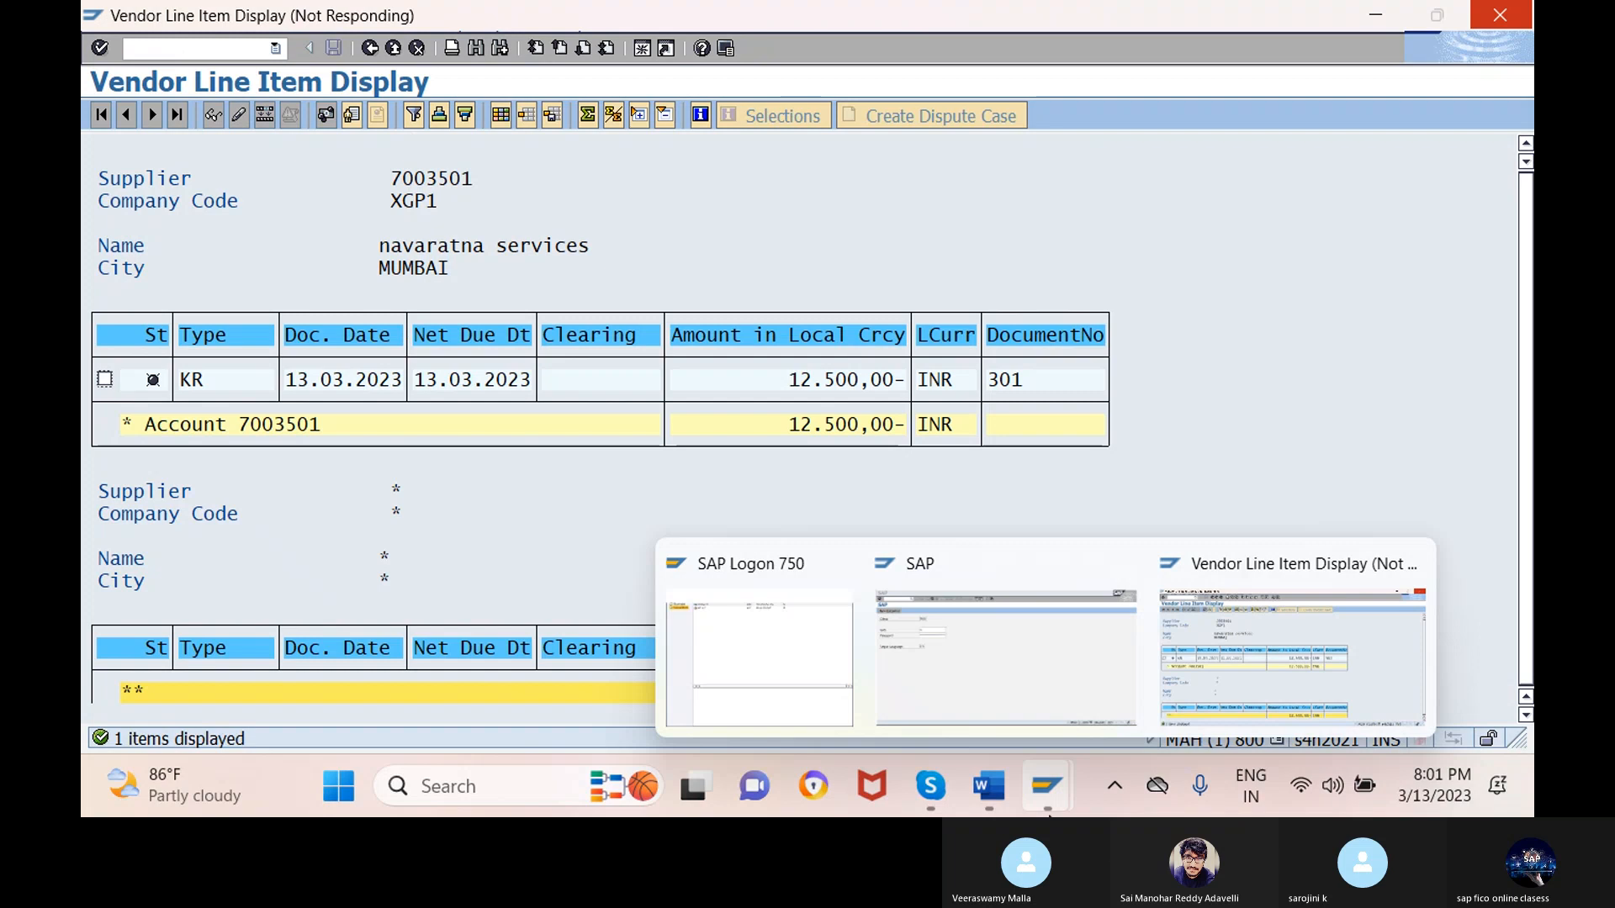
# - Bring up the SAP logon for client 800 and submit the saved user with its password
pyautogui.click(1281, 653)
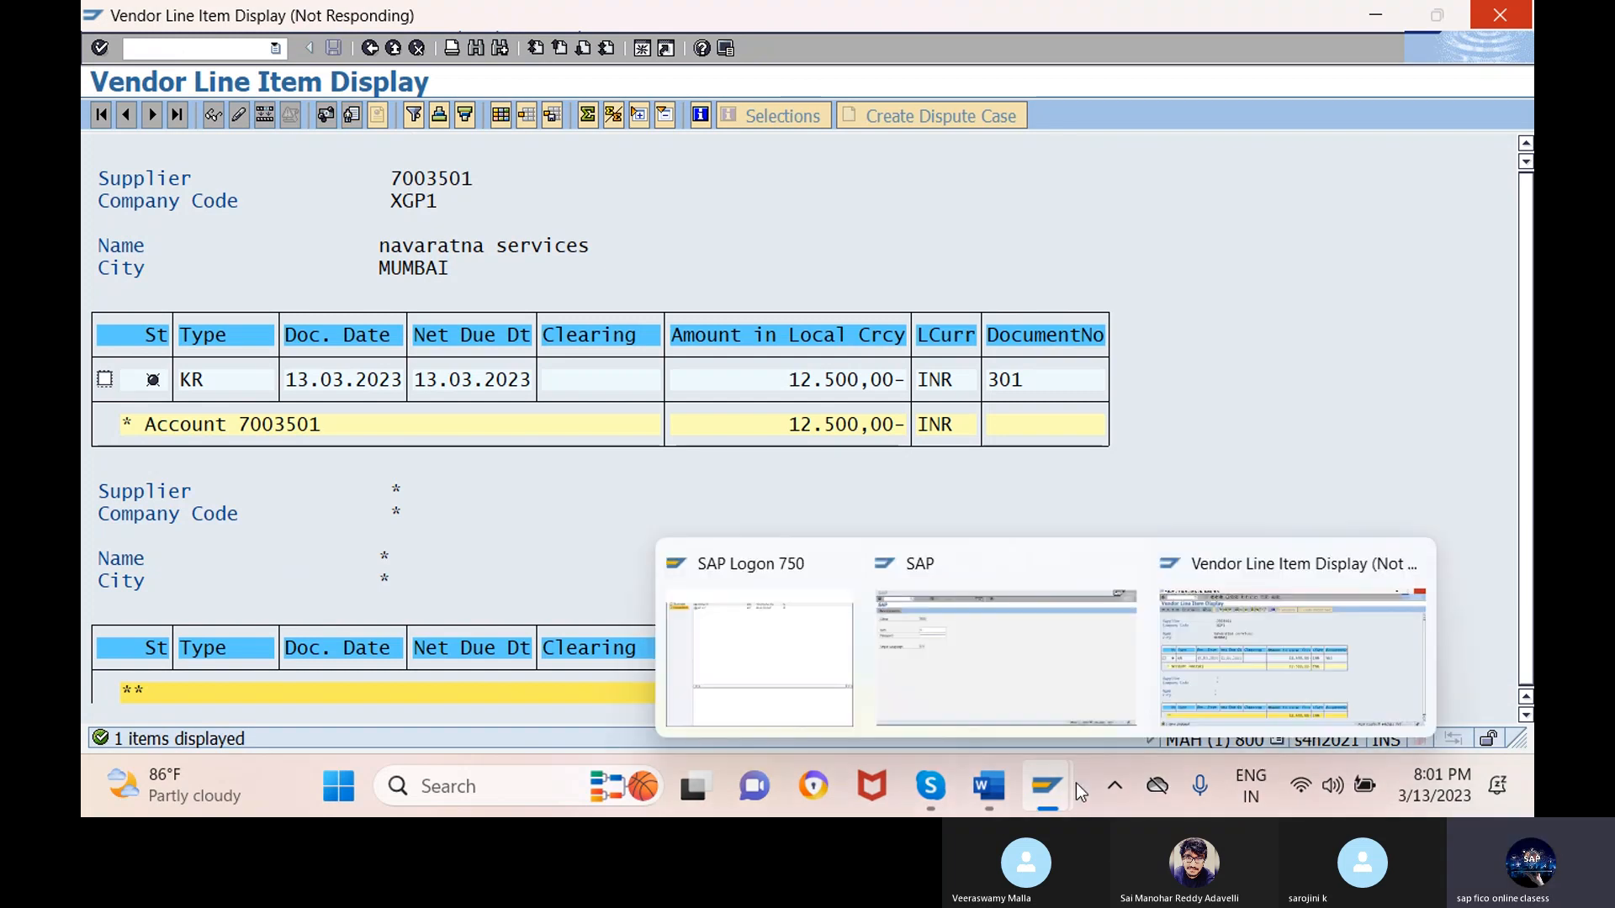
pyautogui.click(1009, 656)
pyautogui.click(385, 244)
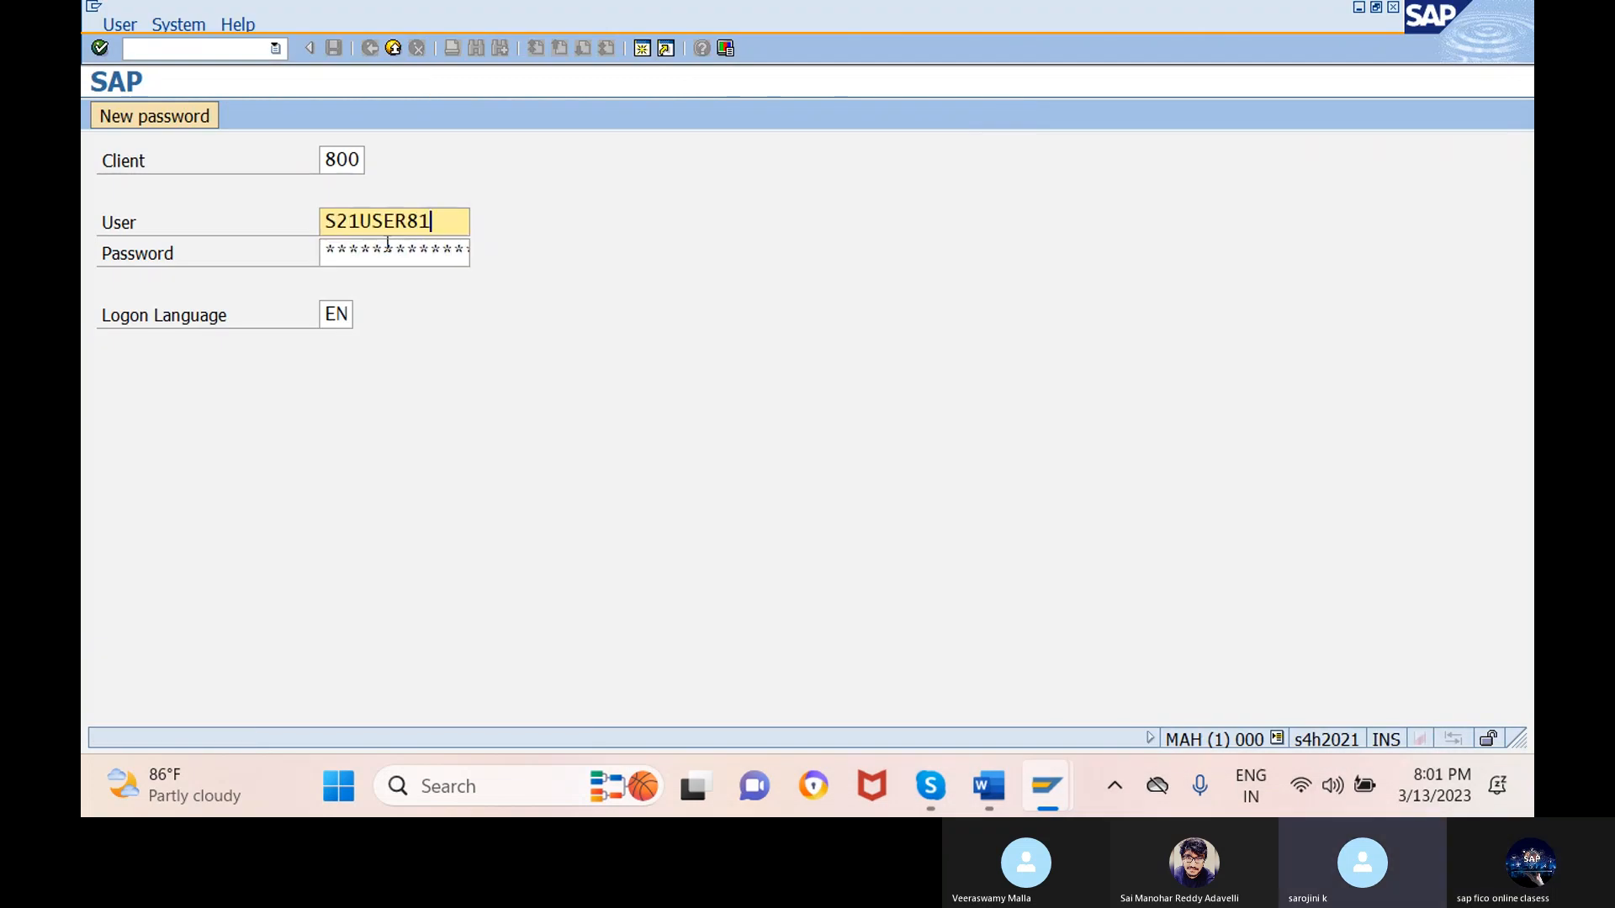
pyautogui.click(391, 251)
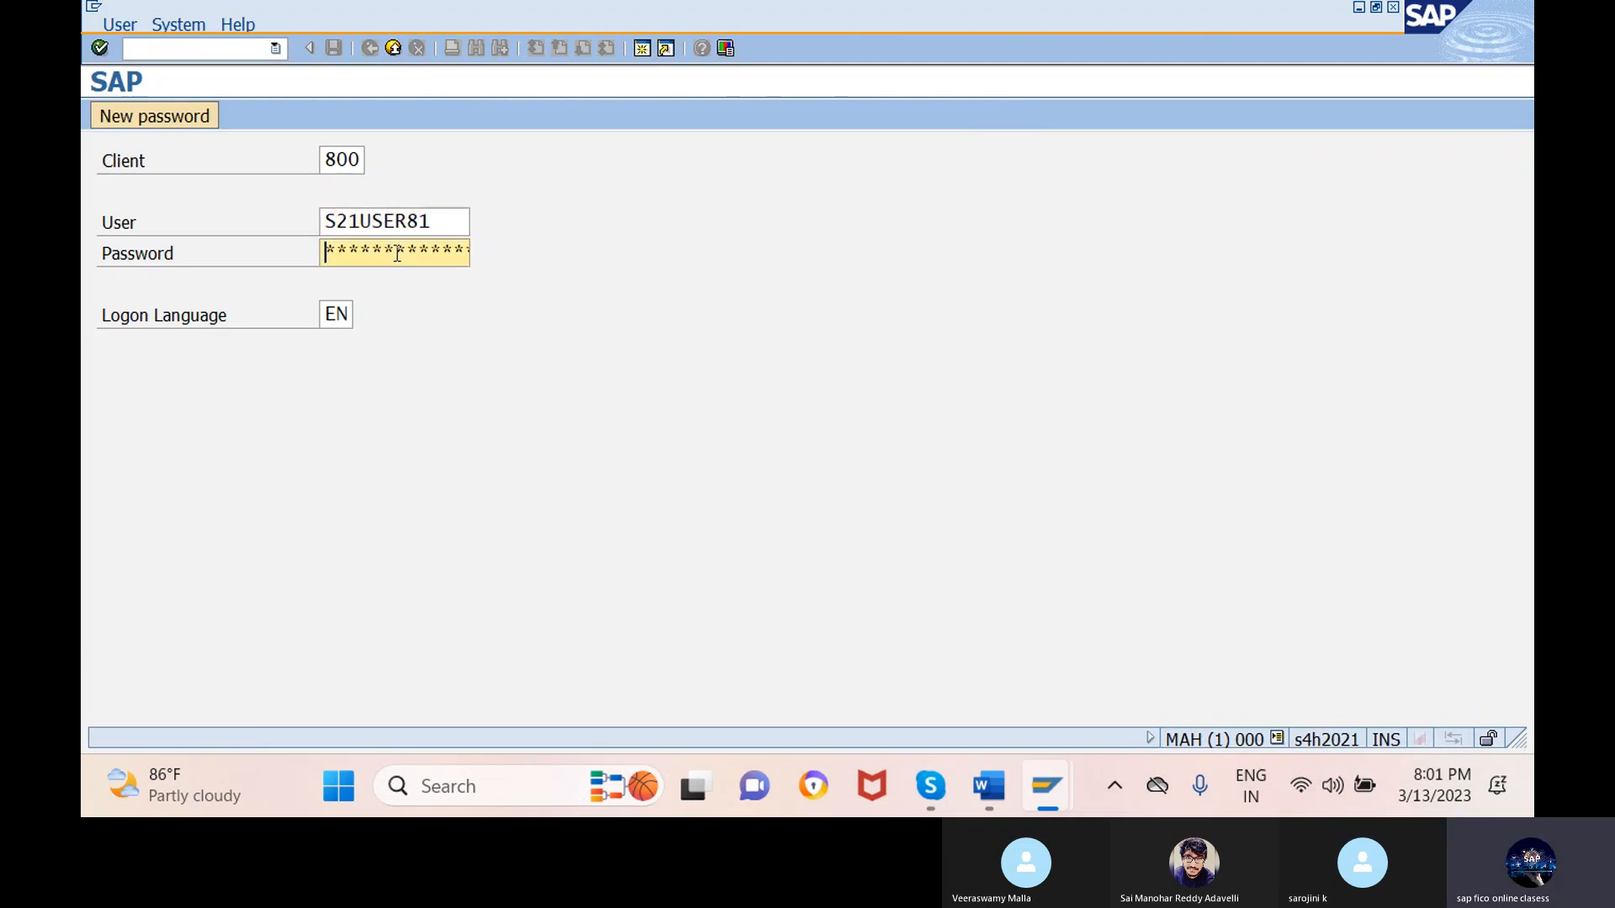
pyautogui.press('capslock')
pyautogui.write('*')
pyautogui.press('capslock')
pyautogui.write('***')
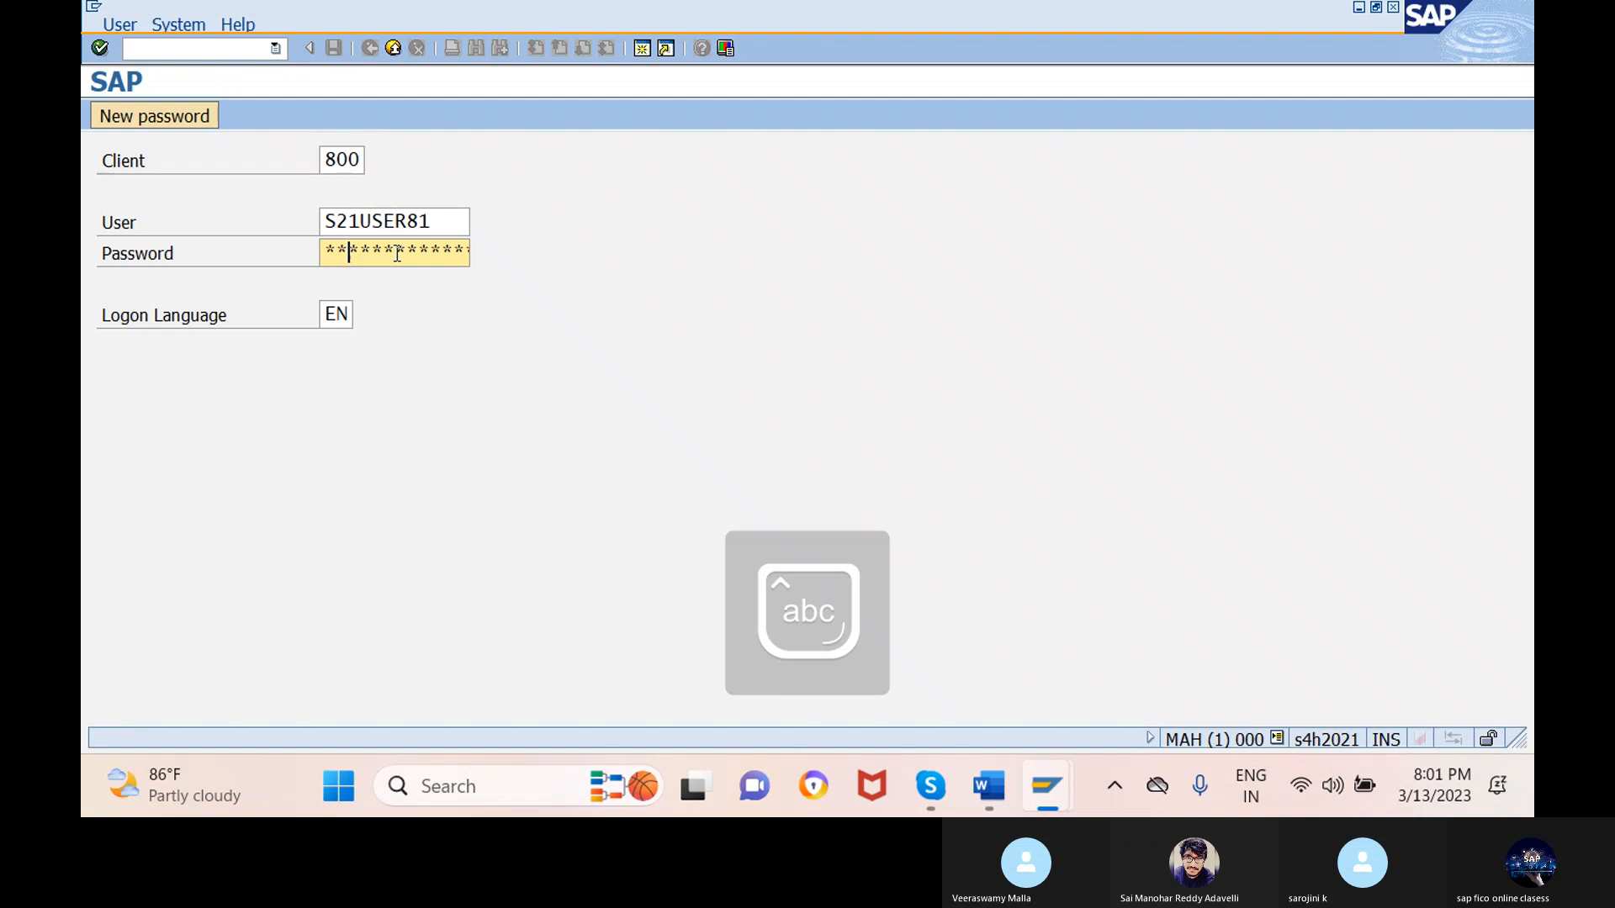
pyautogui.write('******')
pyautogui.press('Return')
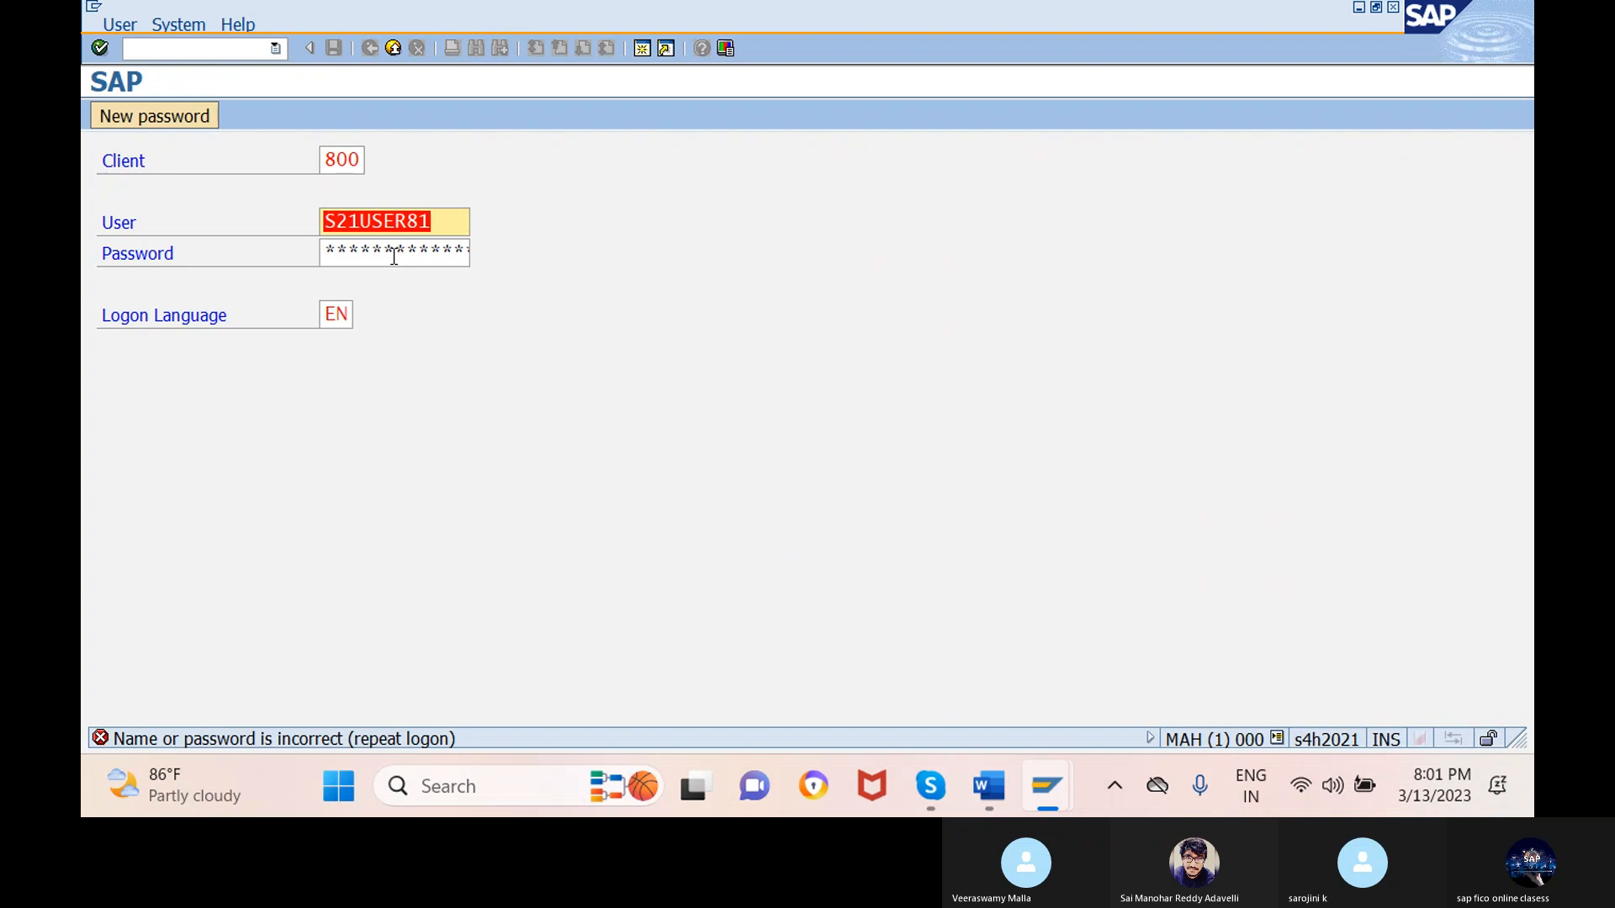
# - Re-enter the password after the rejected attempt and submit the logon again
pyautogui.click(397, 253)
pyautogui.press('capslock')
pyautogui.write('*')
pyautogui.press('capslock')
pyautogui.write('****')
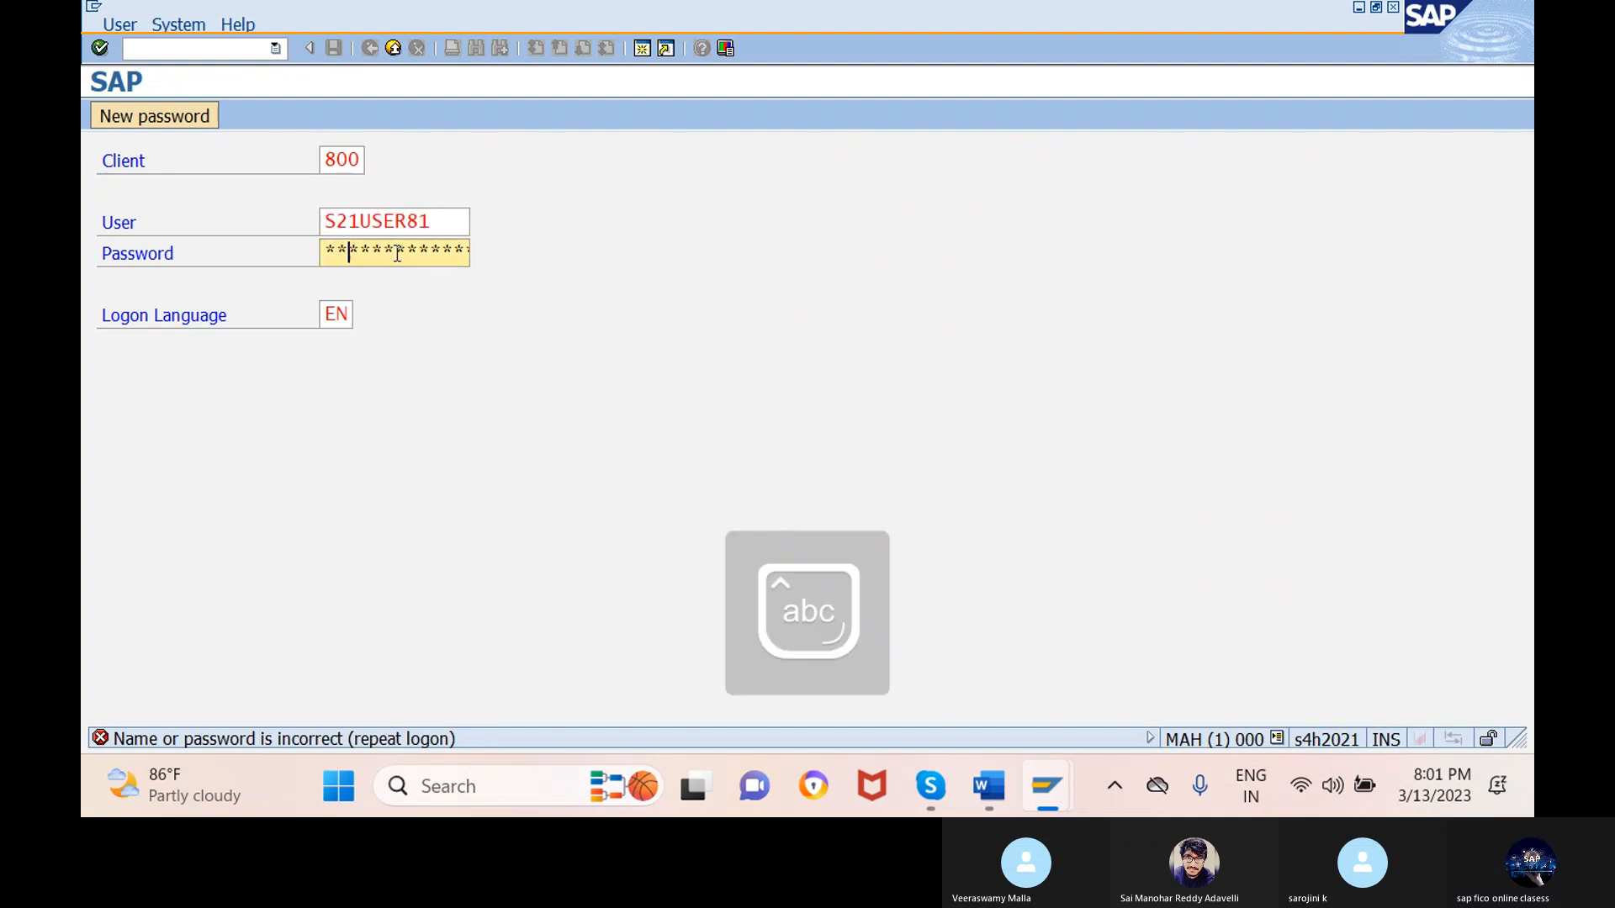
pyautogui.write('*****')
pyautogui.press('Return')
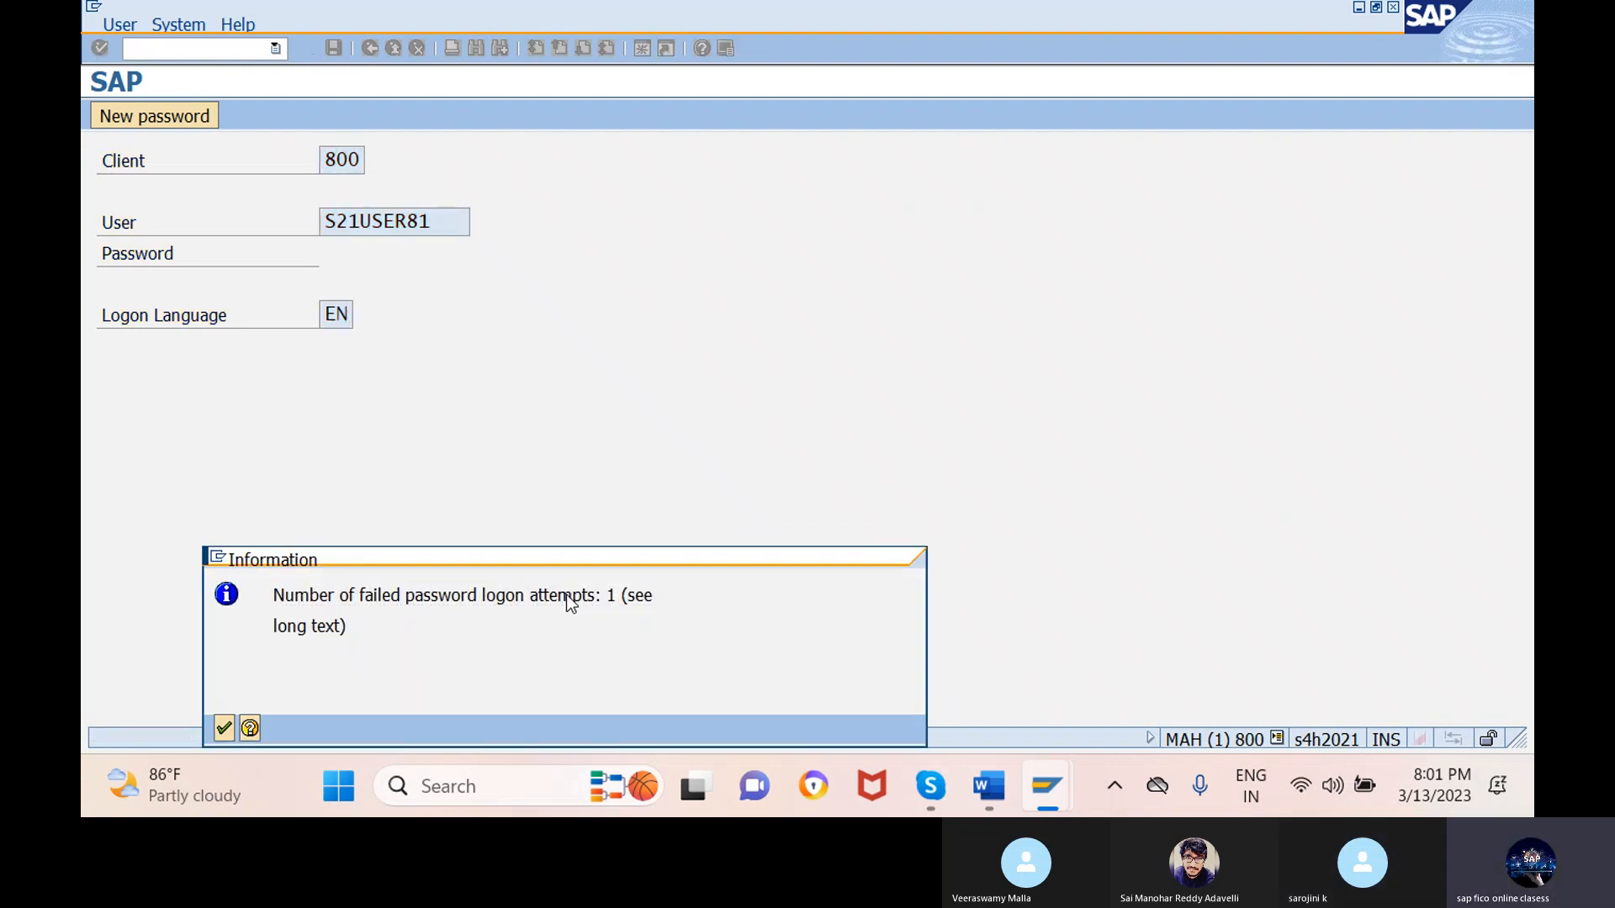
# - Start transaction F-53 and set company code XGP1 with currency INR
pyautogui.press('Return')
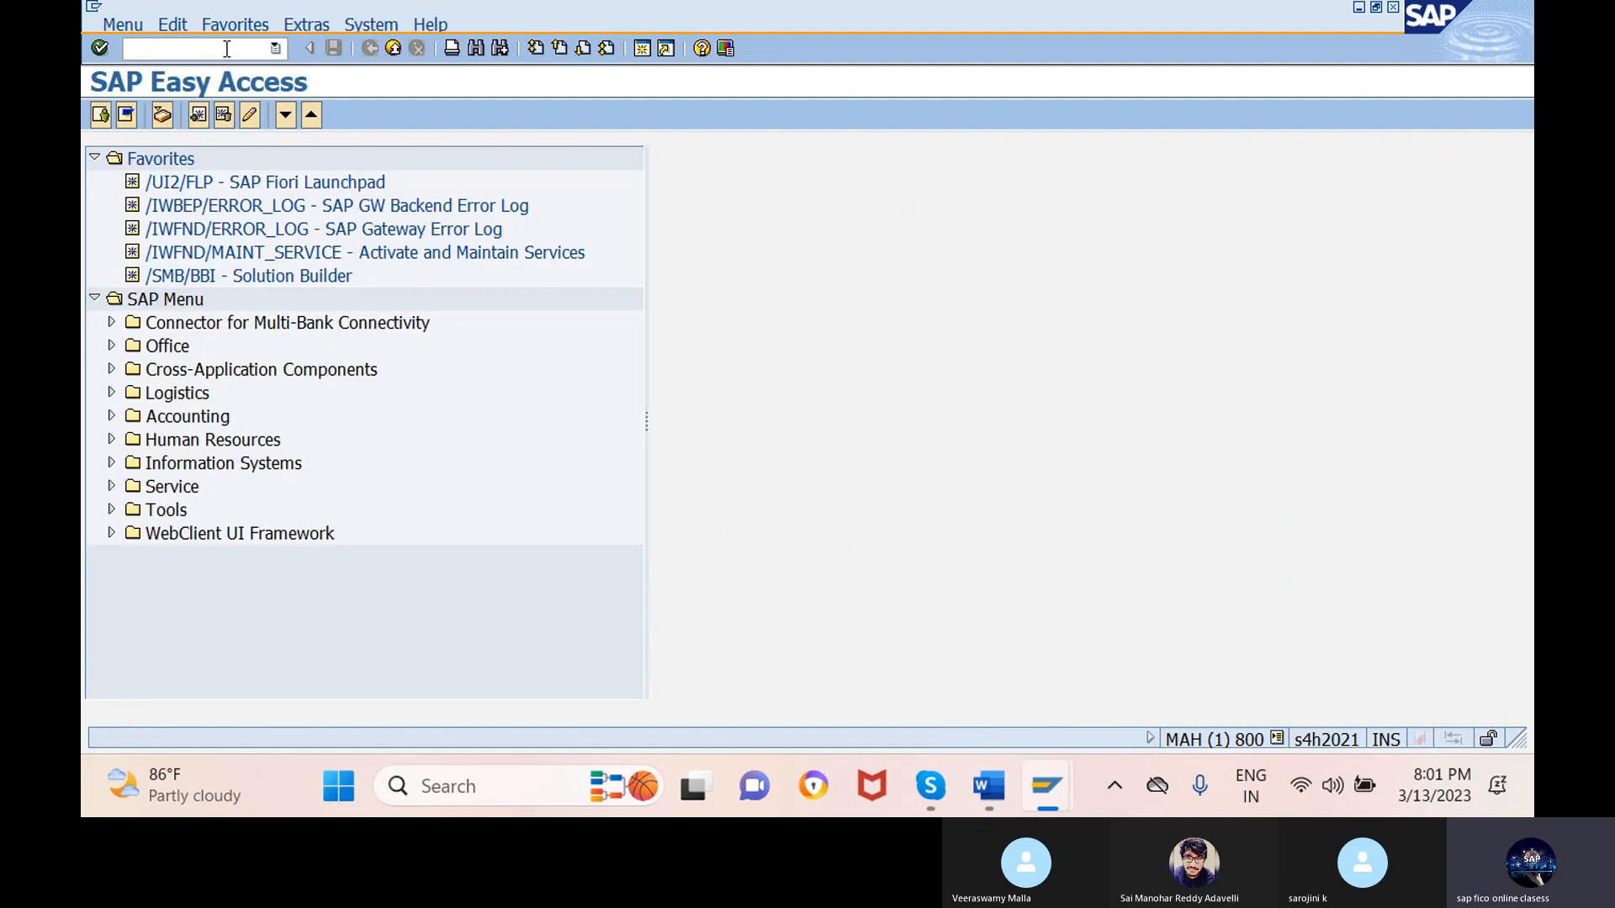
pyautogui.write('f-53')
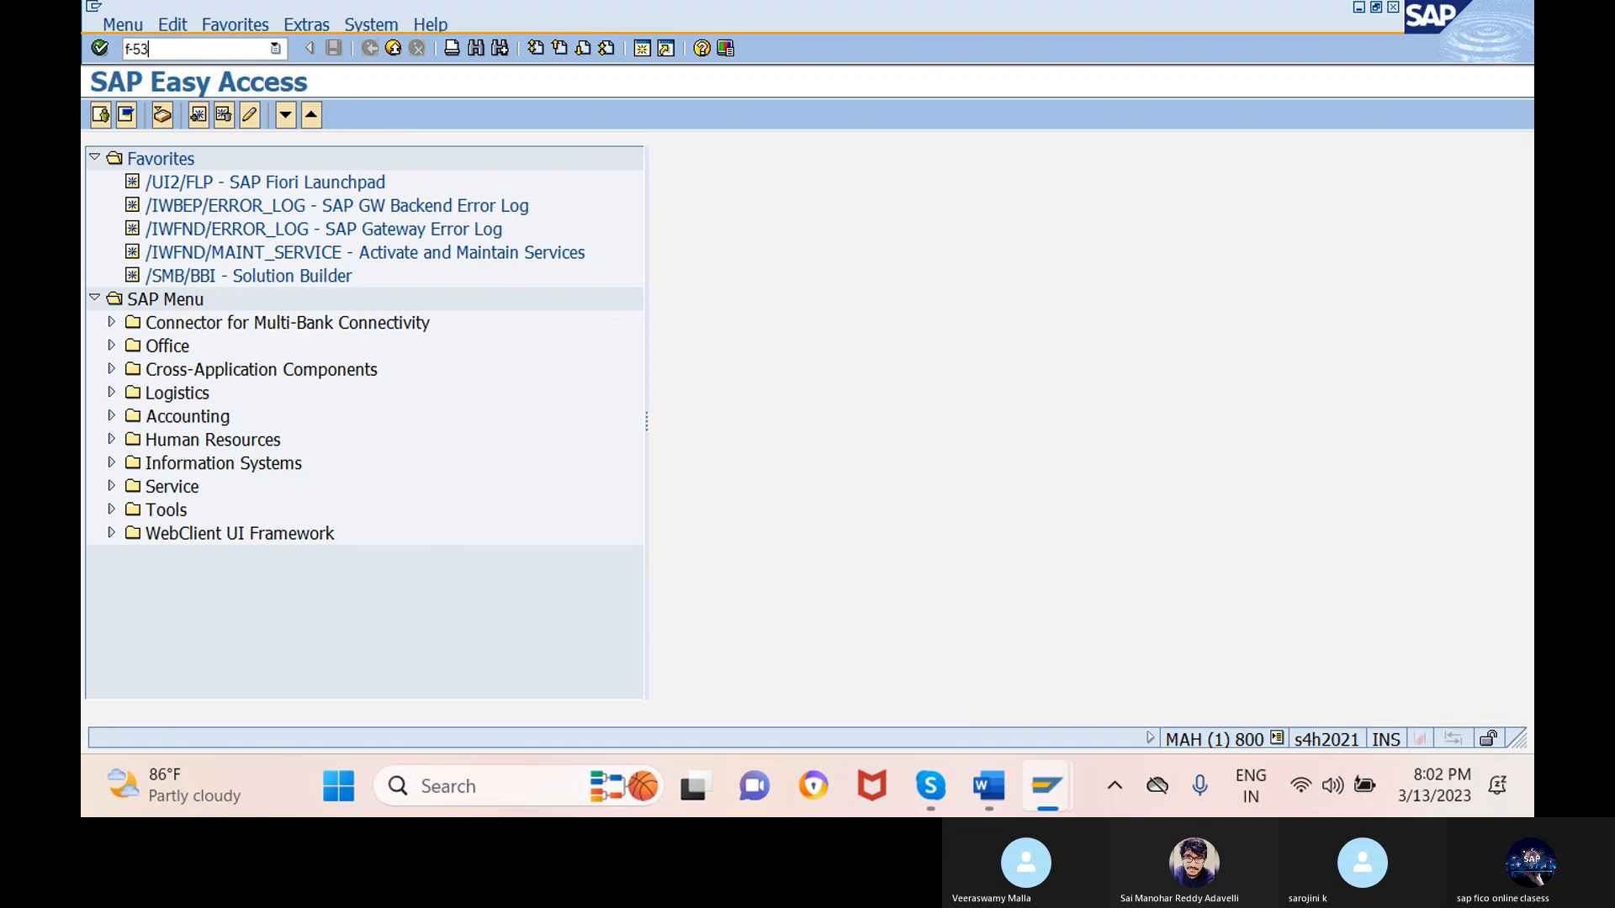
pyautogui.press('Return')
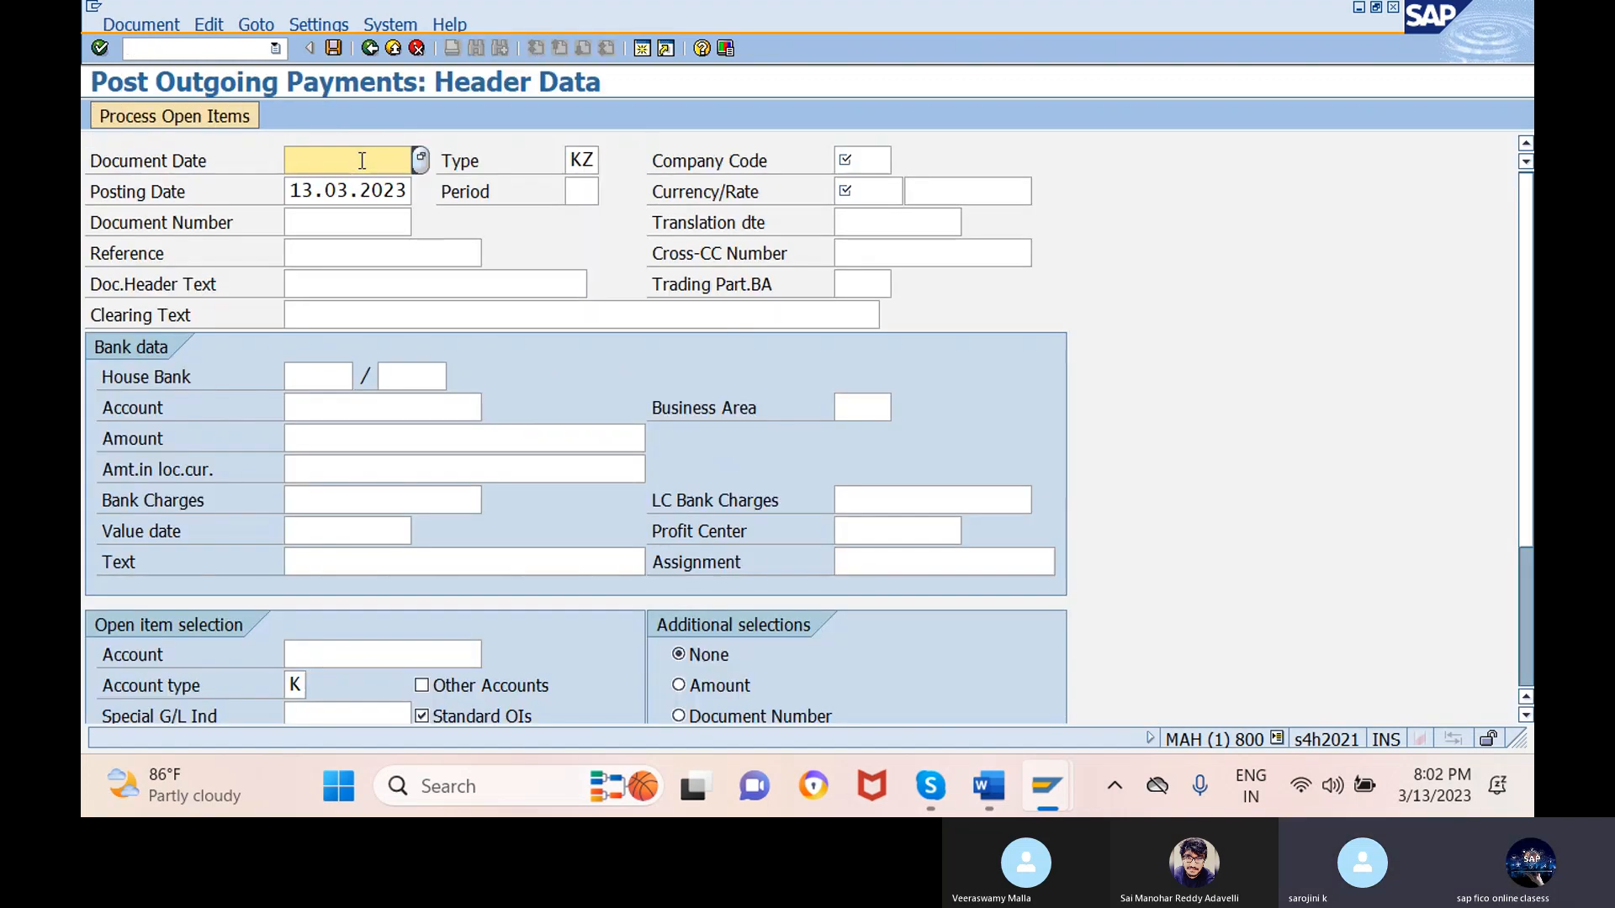
pyautogui.click(877, 161)
pyautogui.write('X')
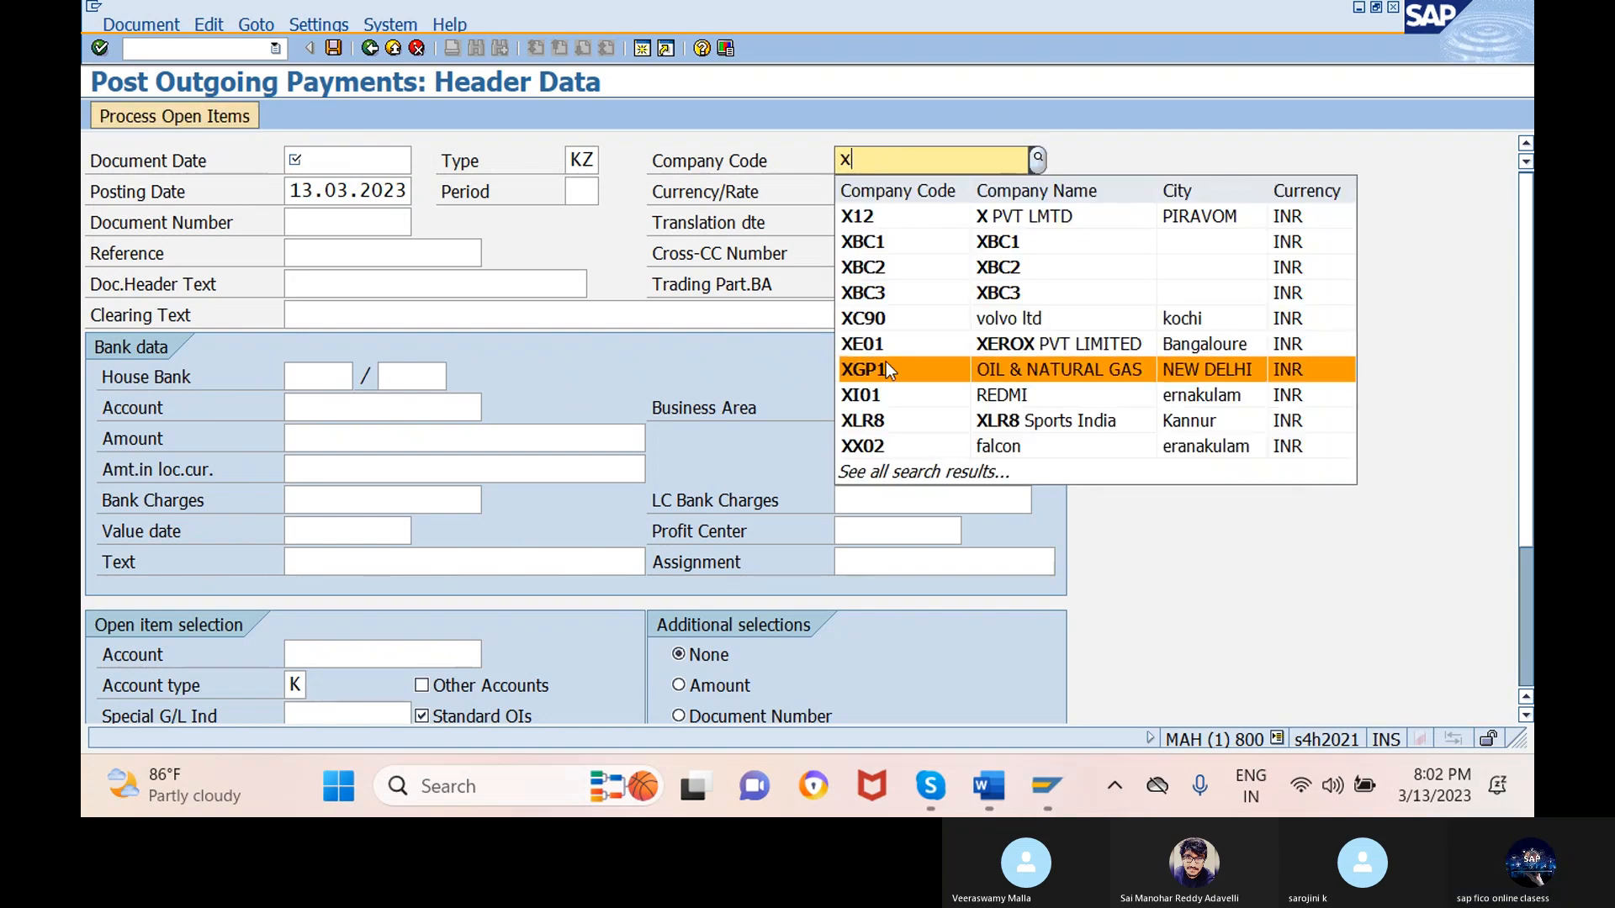
pyautogui.click(886, 367)
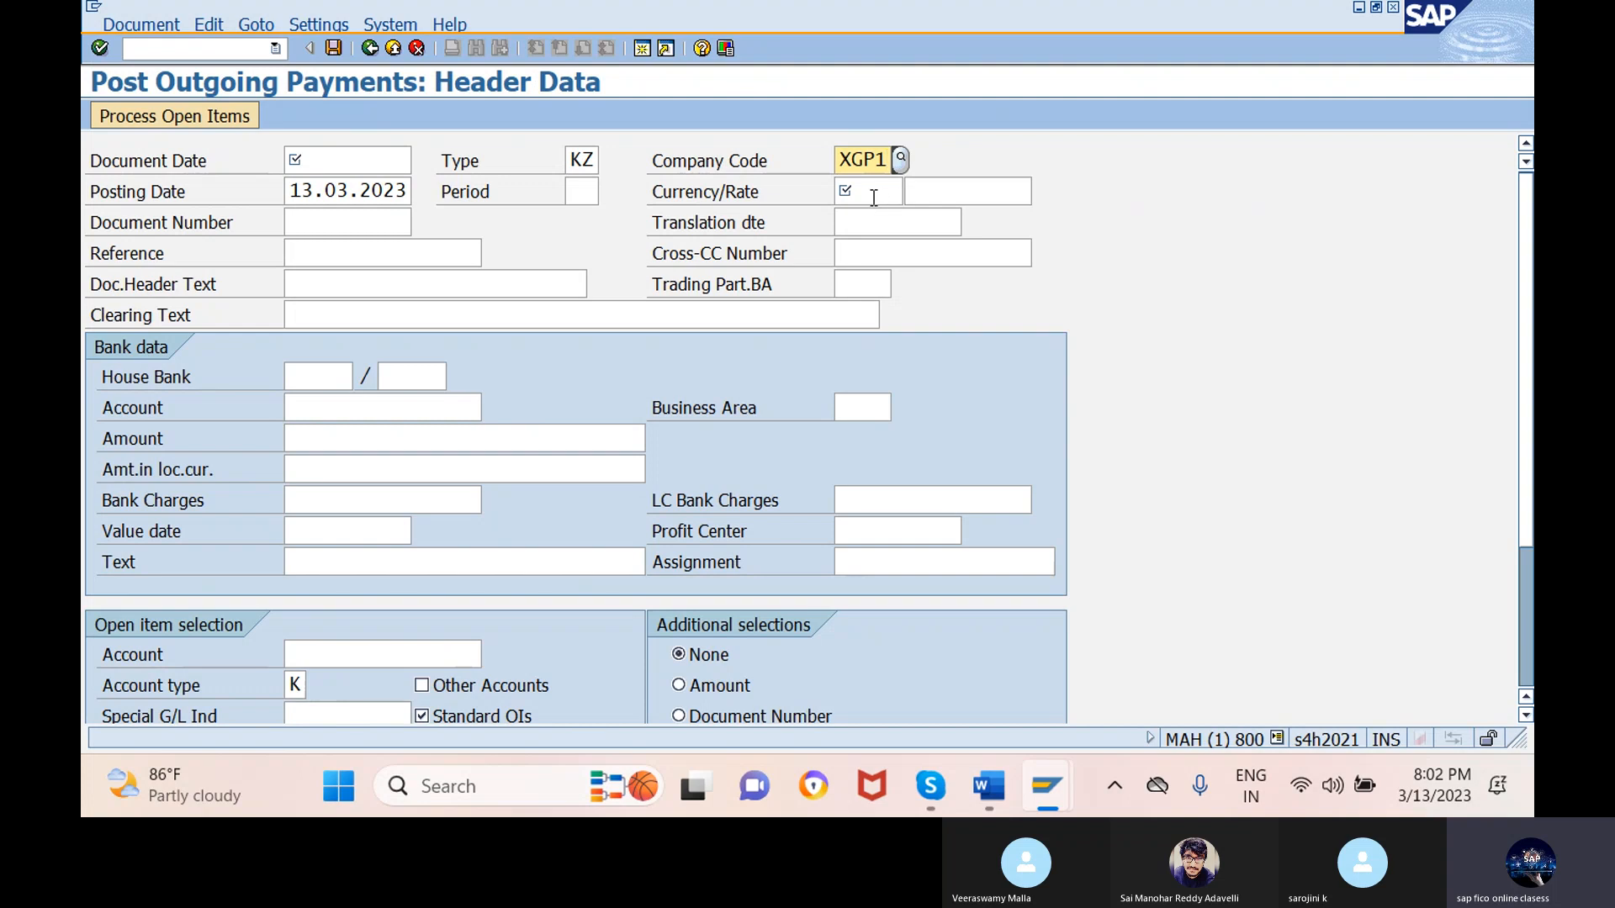
pyautogui.click(878, 194)
pyautogui.write('inr')
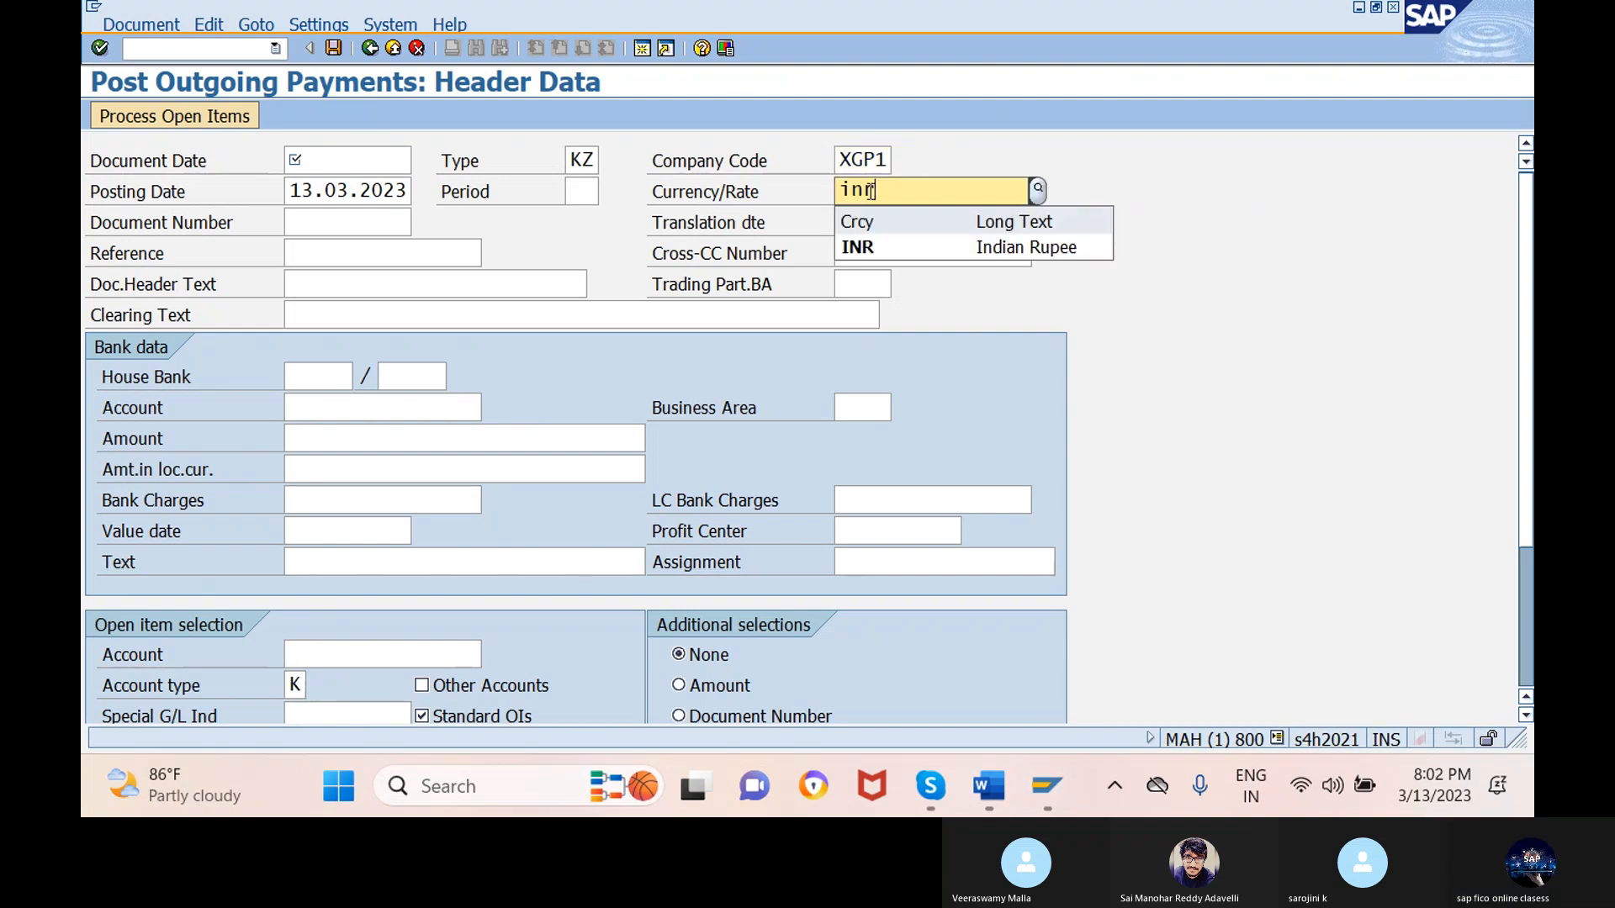
pyautogui.click(886, 256)
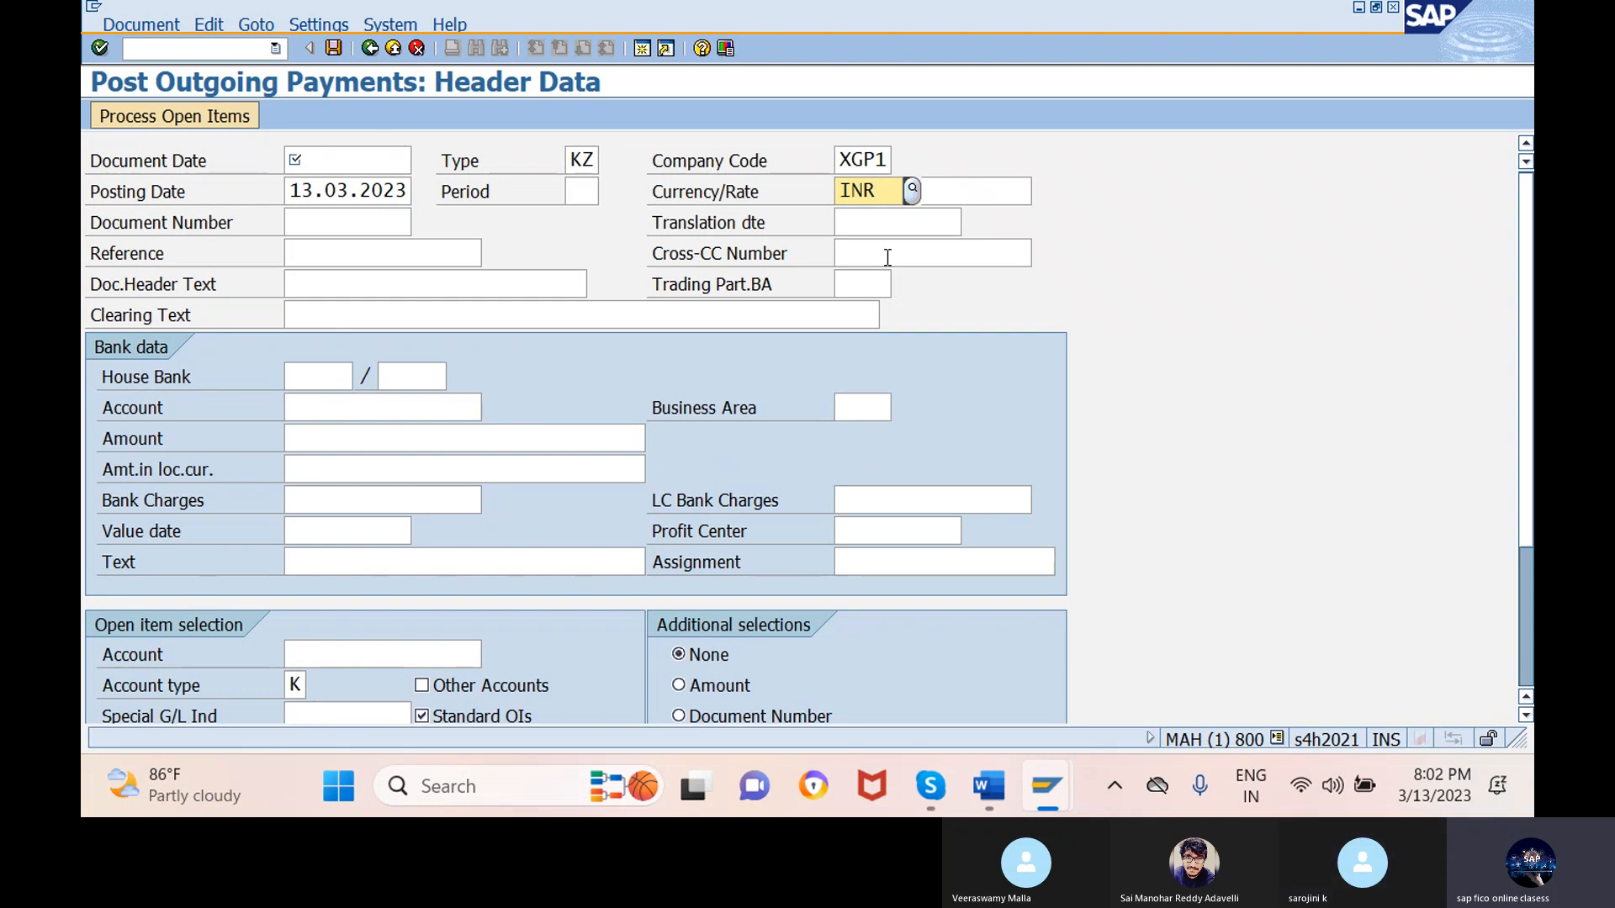
# - Set document date 13.03.2023, reference 'ref', header text 'being sal paid', clearing text 'being o/s salary'
pyautogui.click(380, 159)
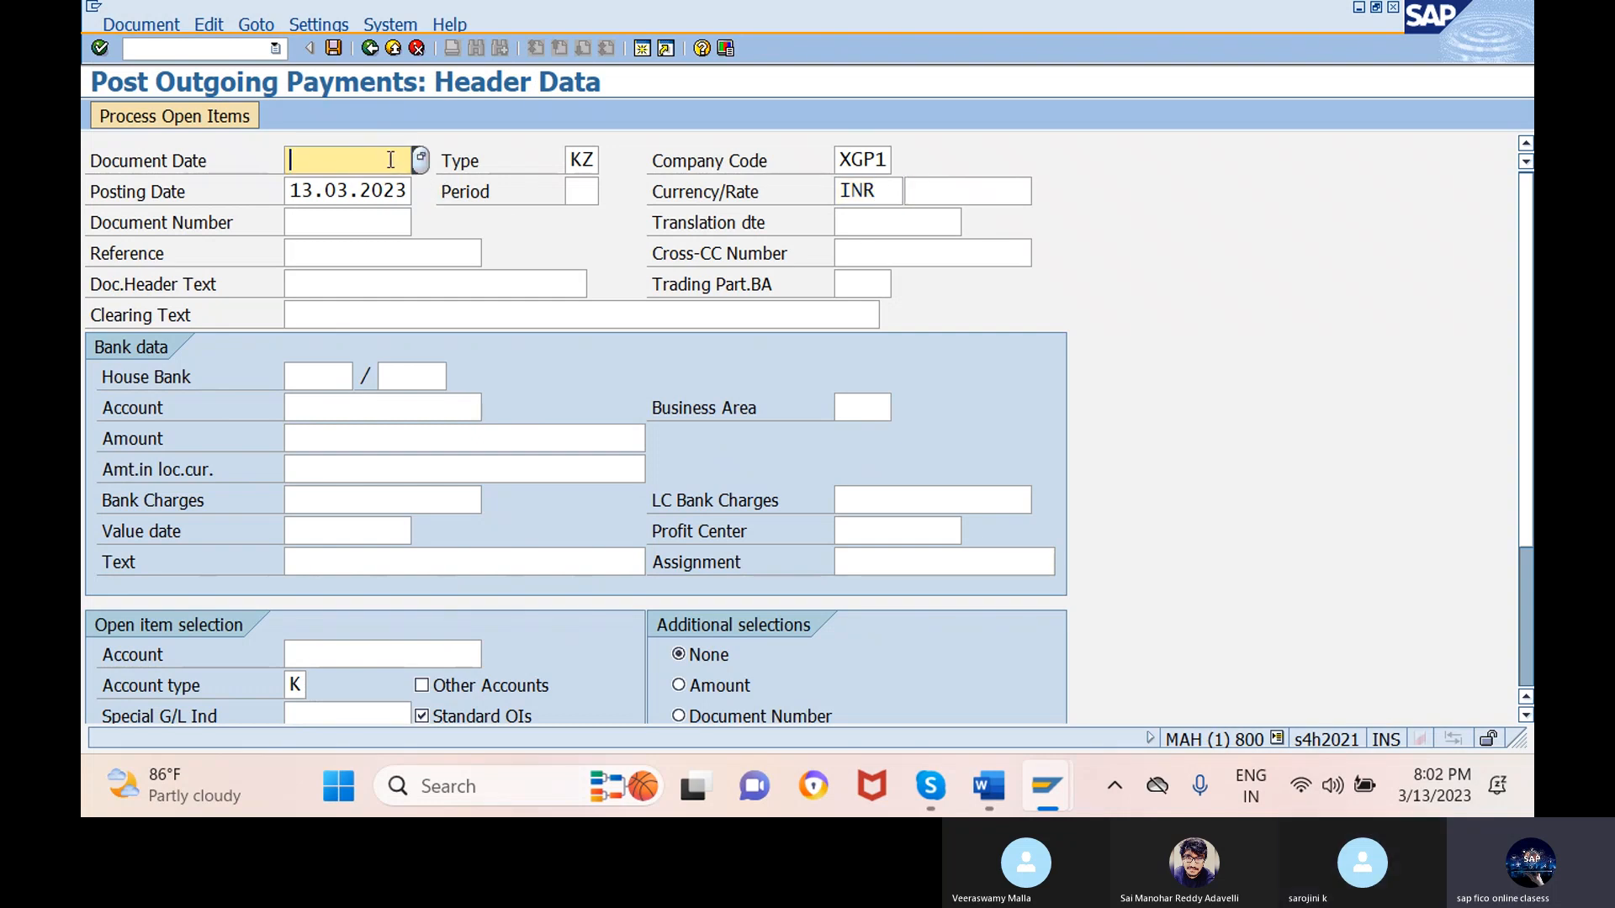
pyautogui.click(419, 159)
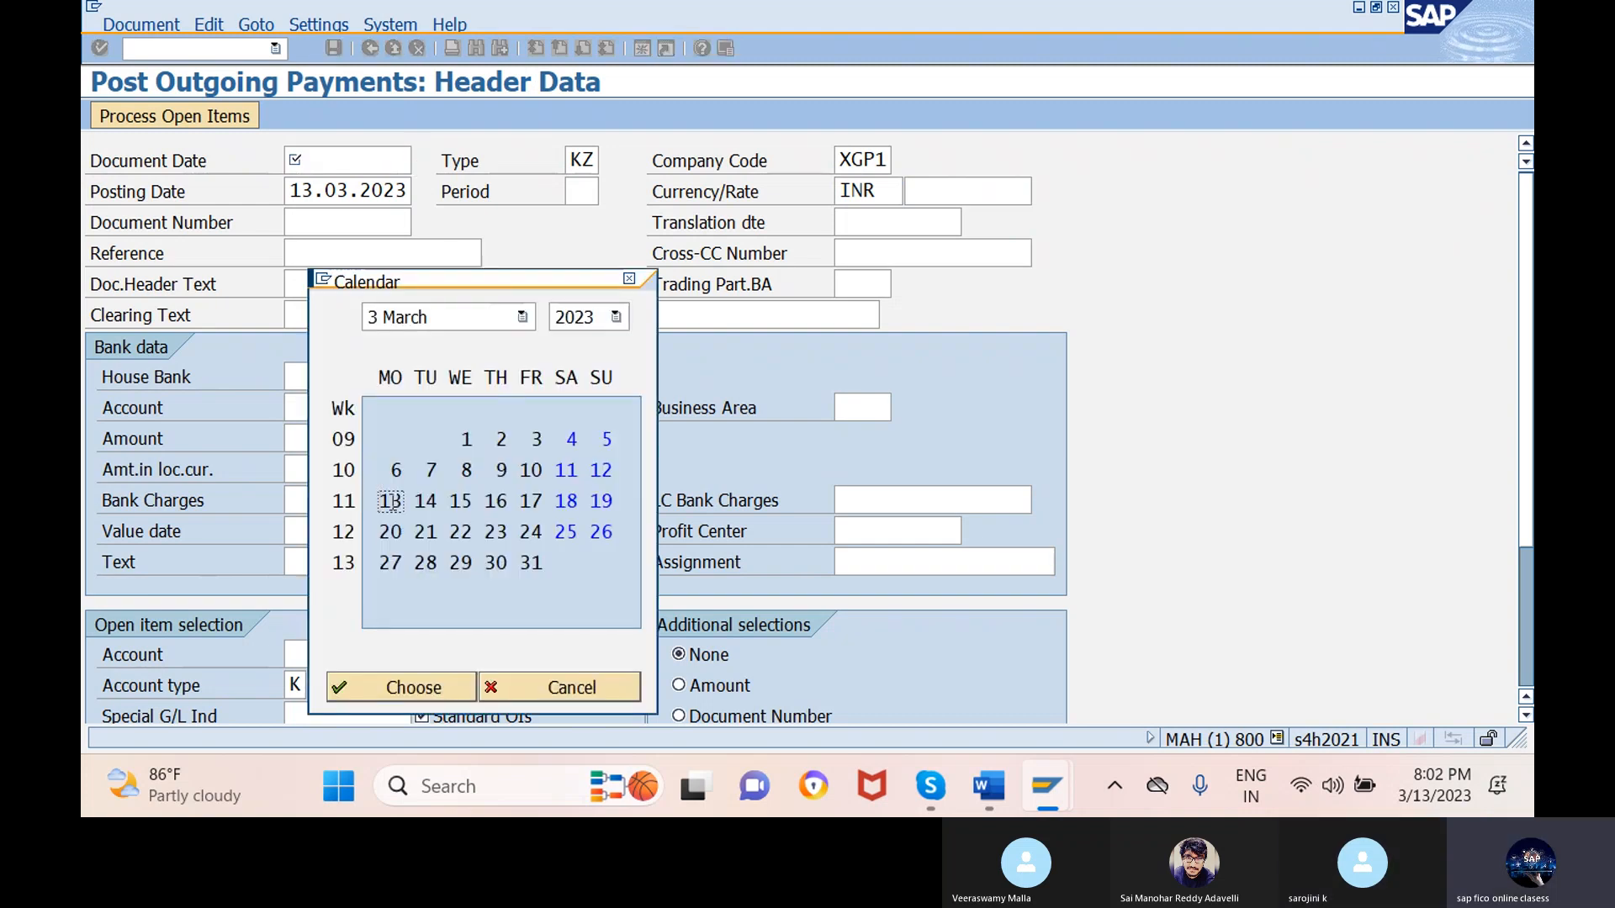
pyautogui.doubleClick(389, 501)
pyautogui.click(385, 253)
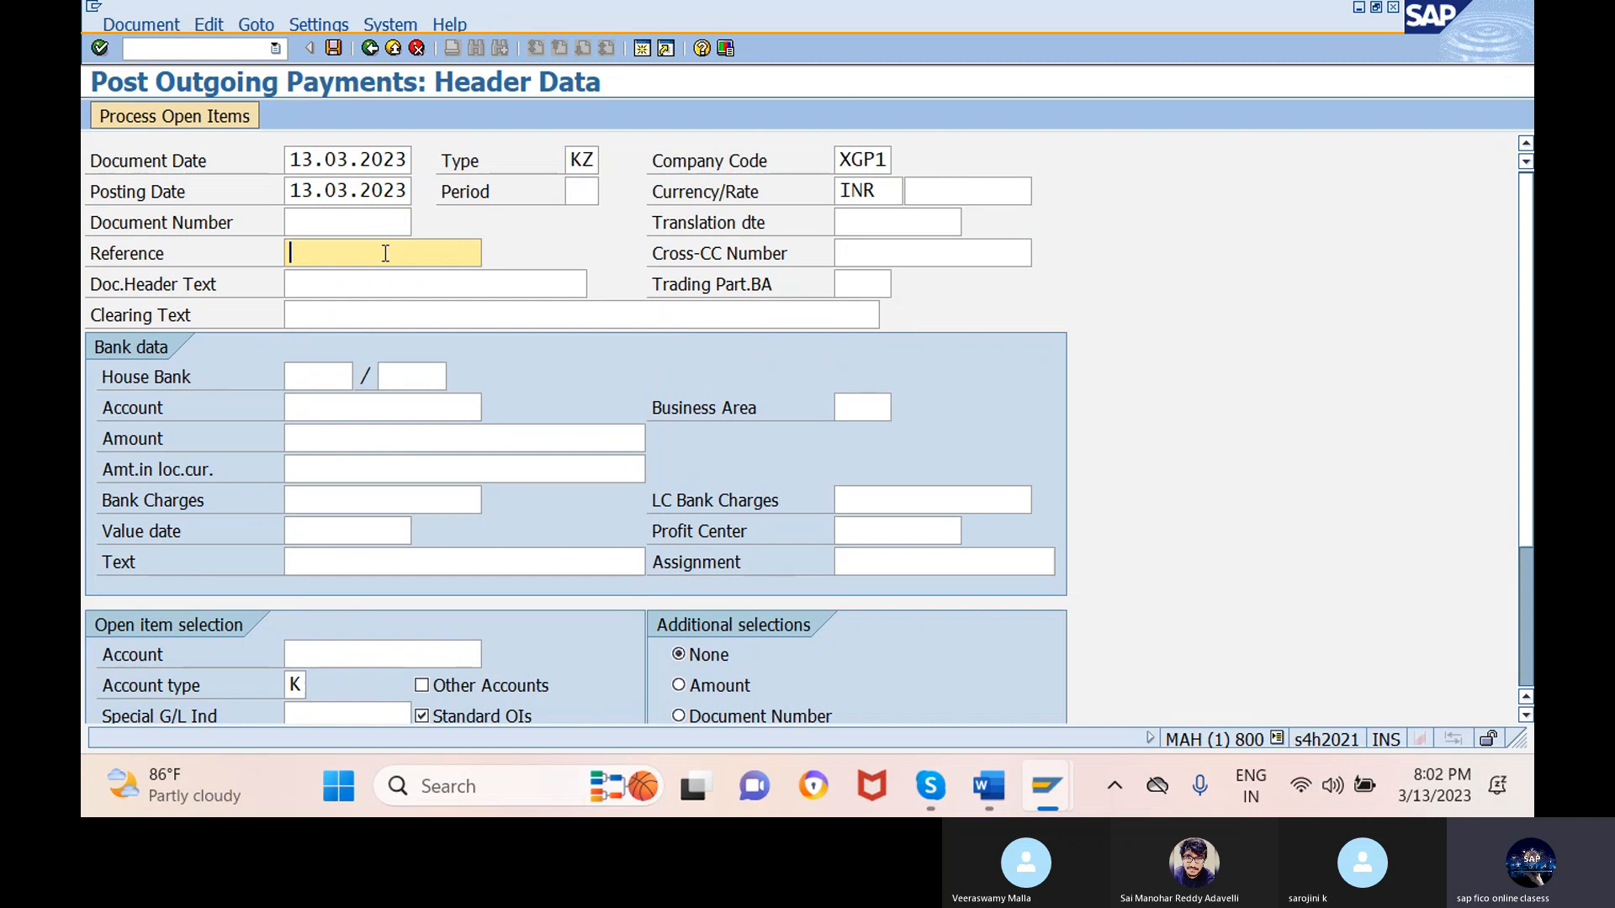
pyautogui.write('ref')
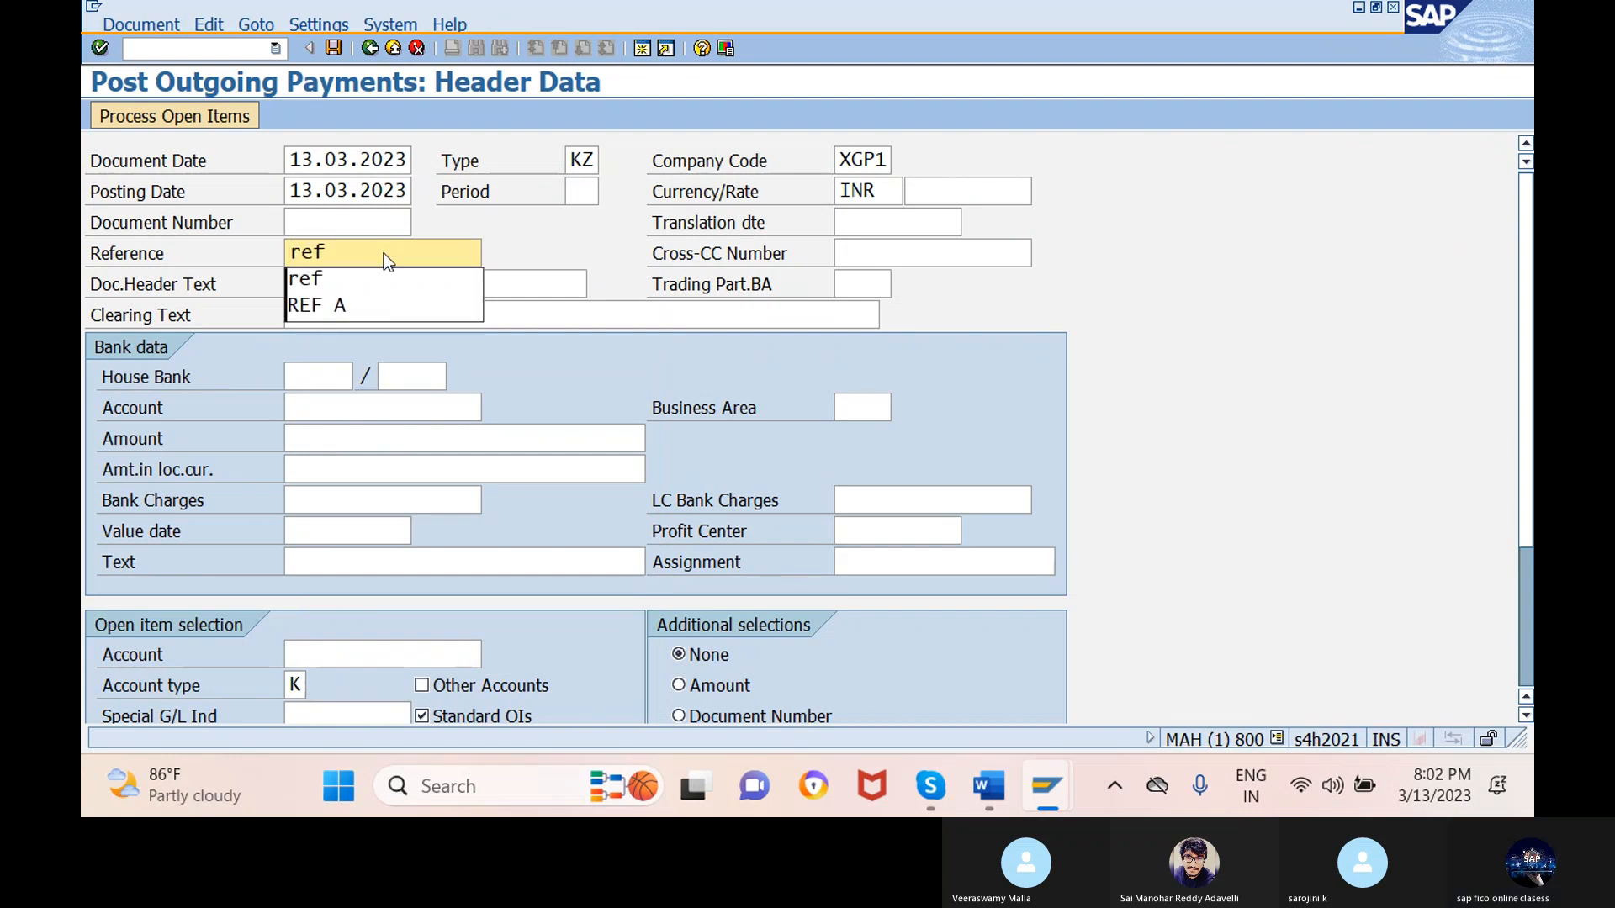
pyautogui.click(437, 283)
pyautogui.write('b')
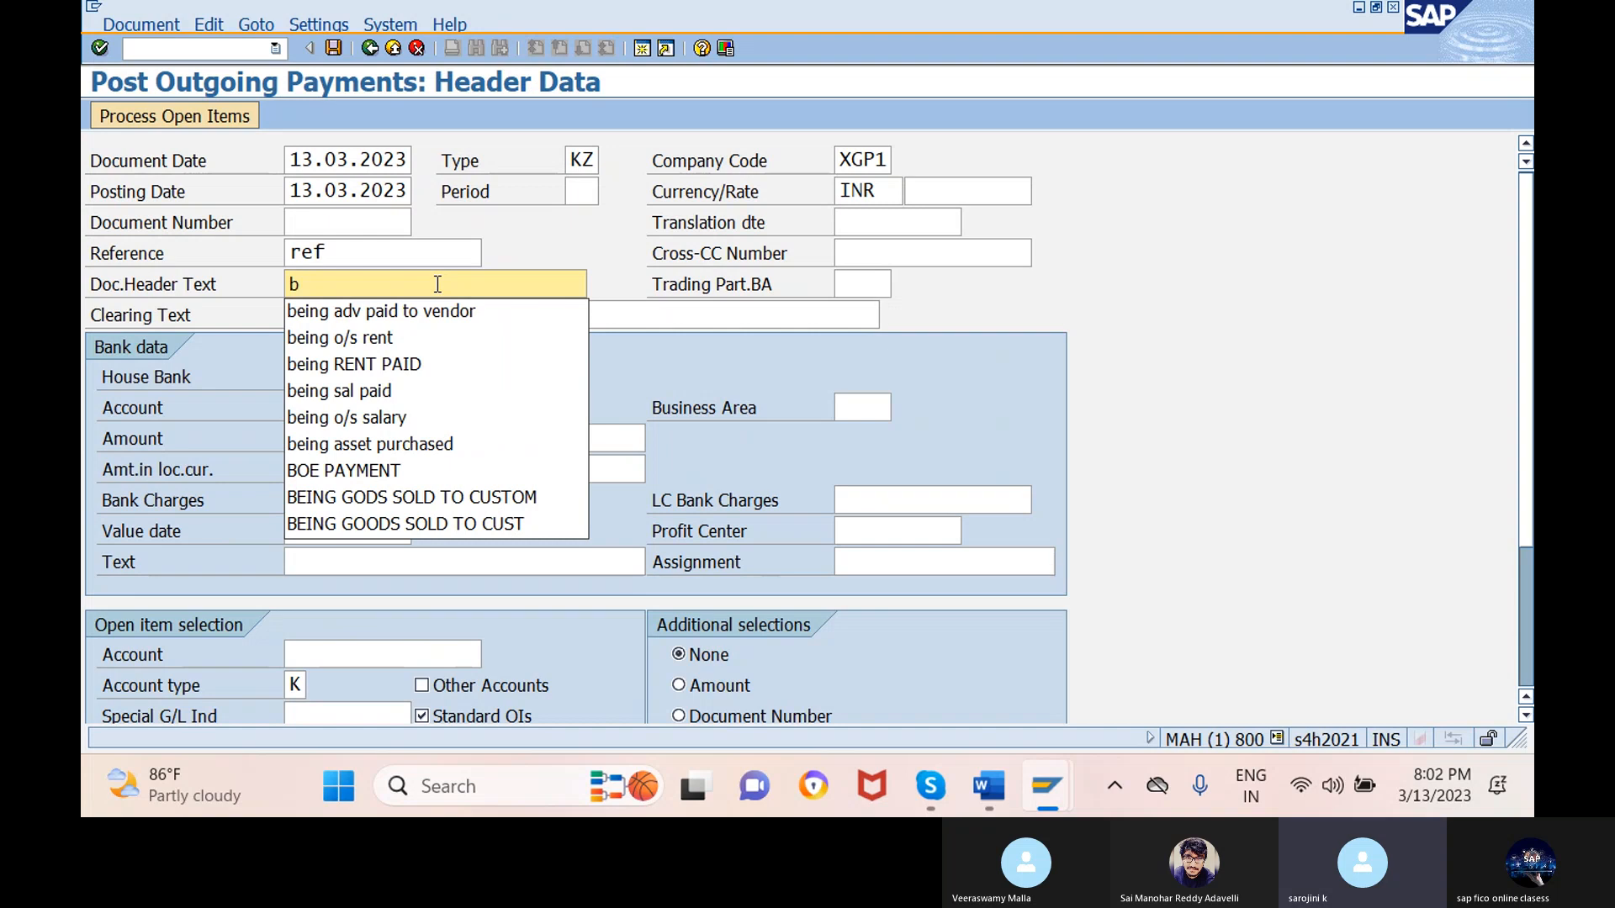
pyautogui.click(426, 388)
pyautogui.click(585, 315)
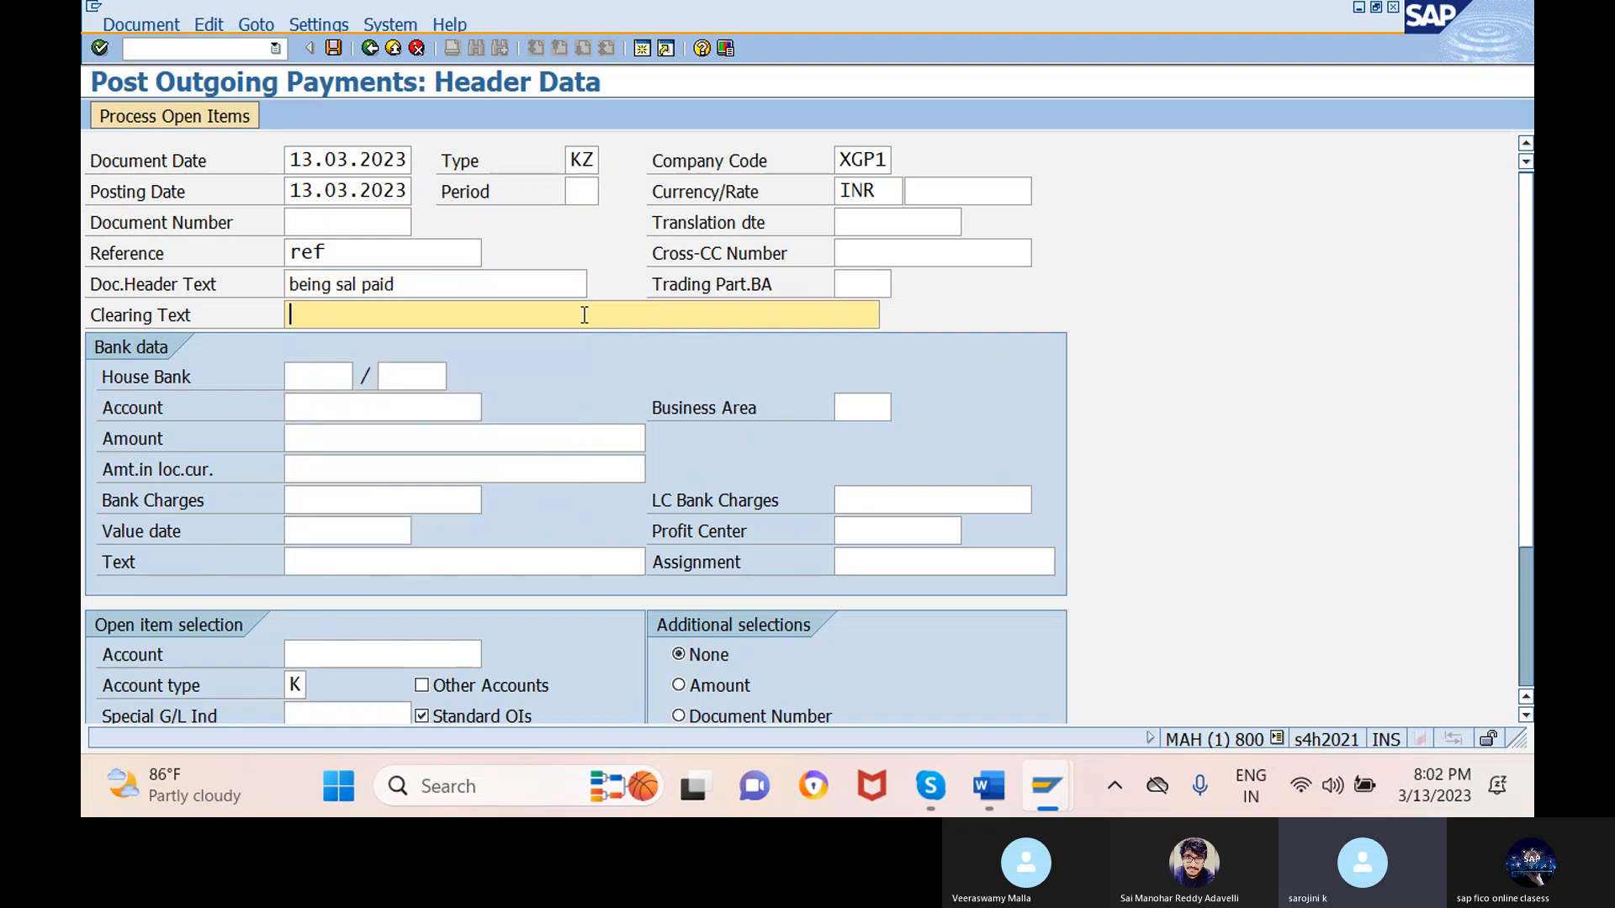
pyautogui.write('b')
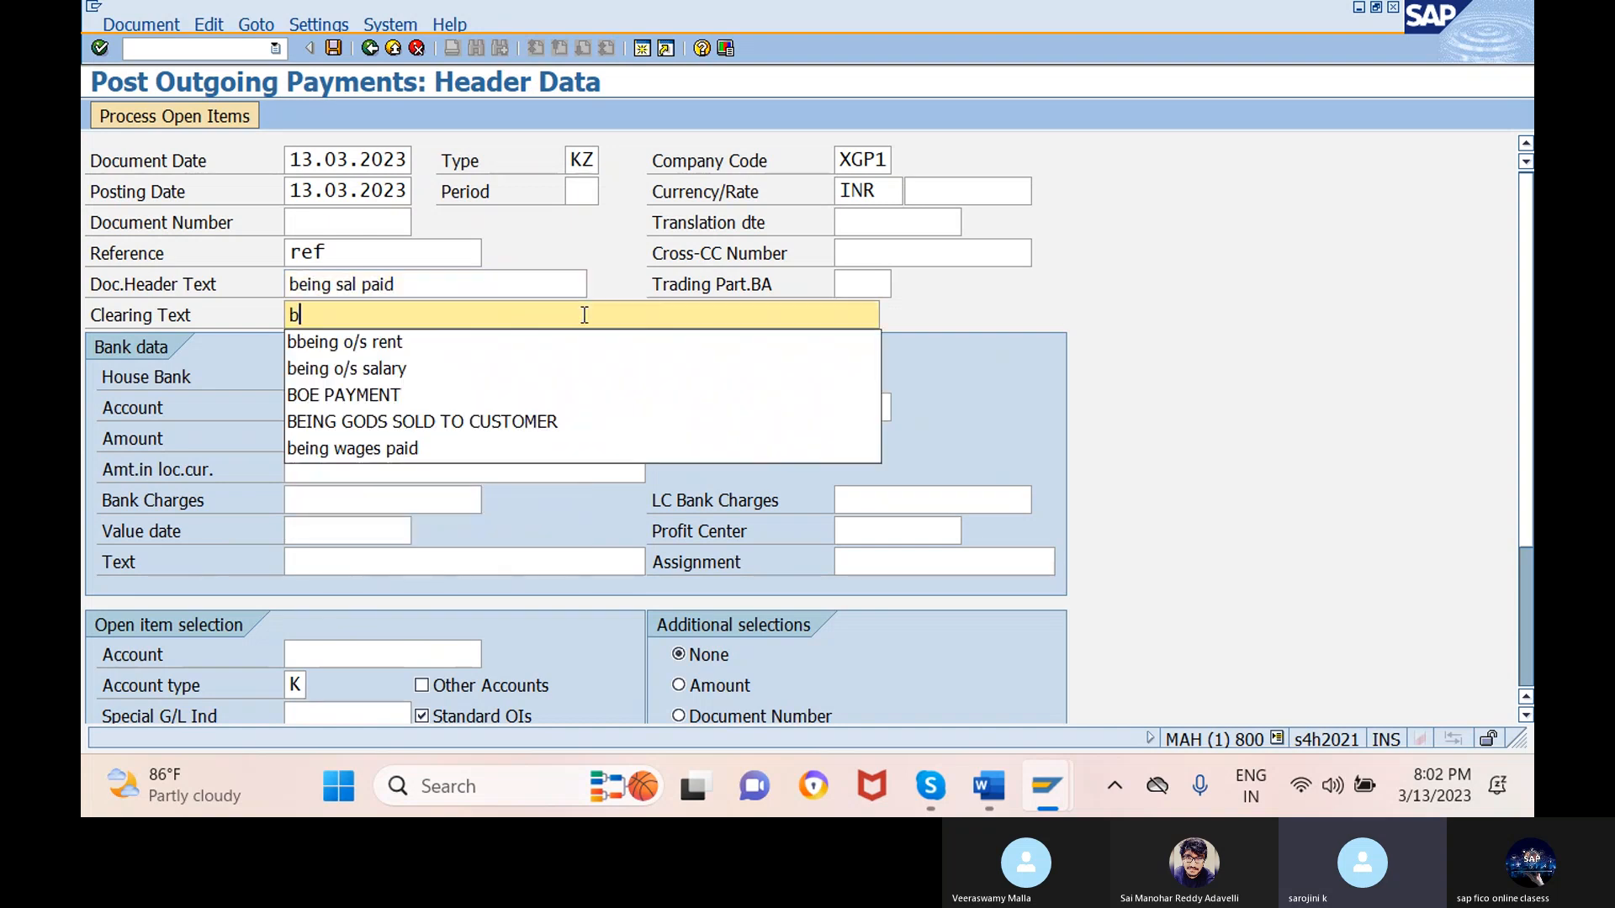
pyautogui.click(533, 375)
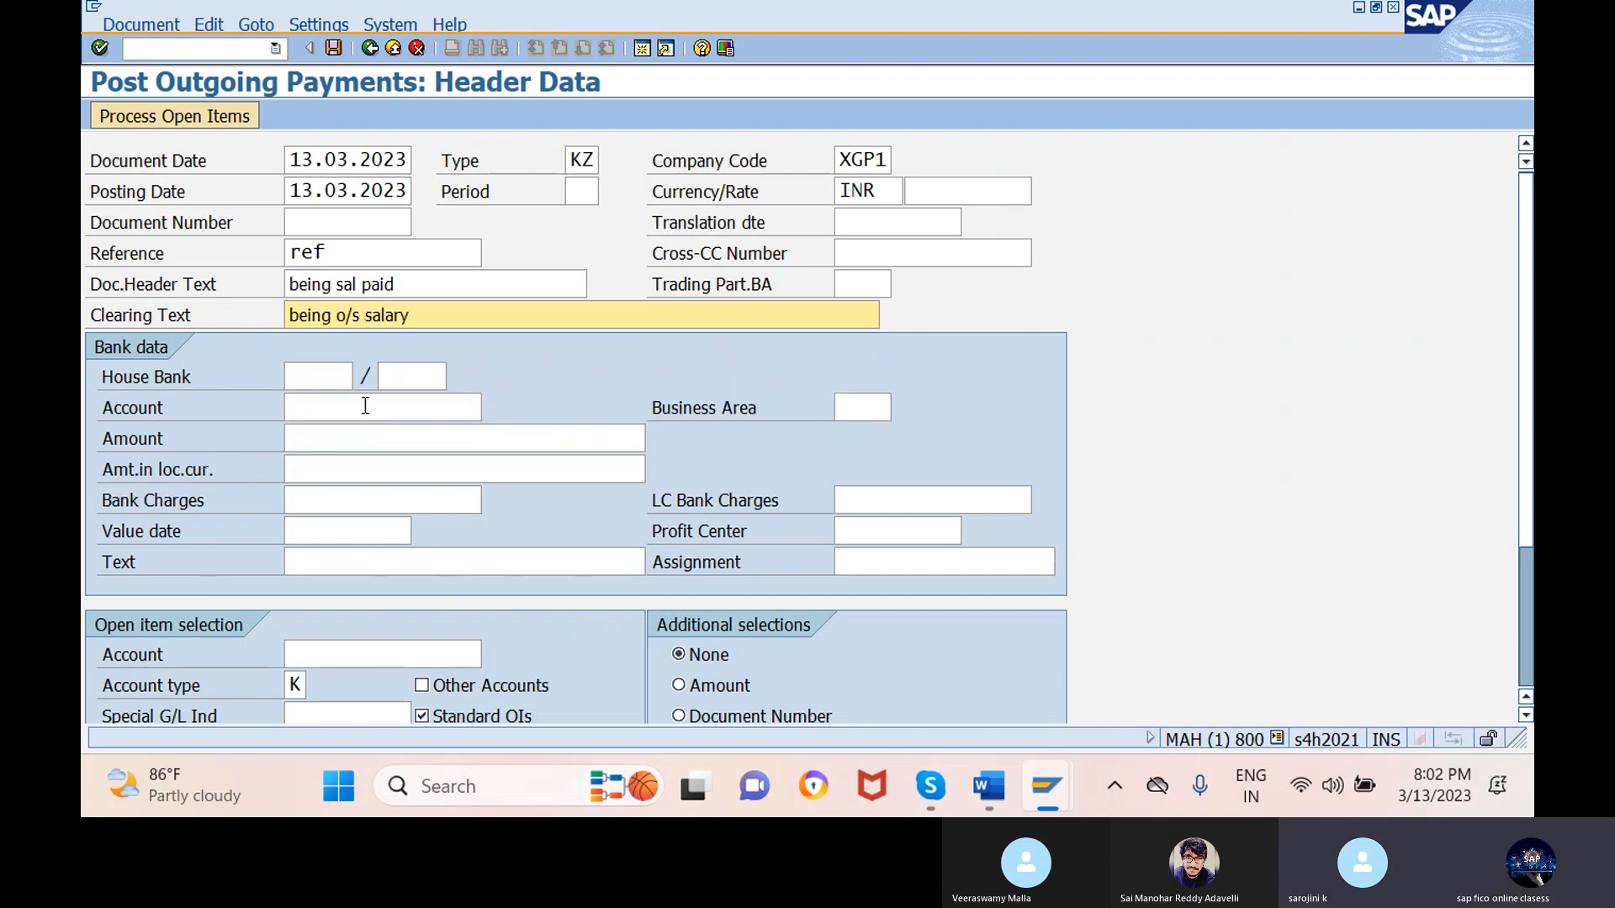
pyautogui.click(397, 407)
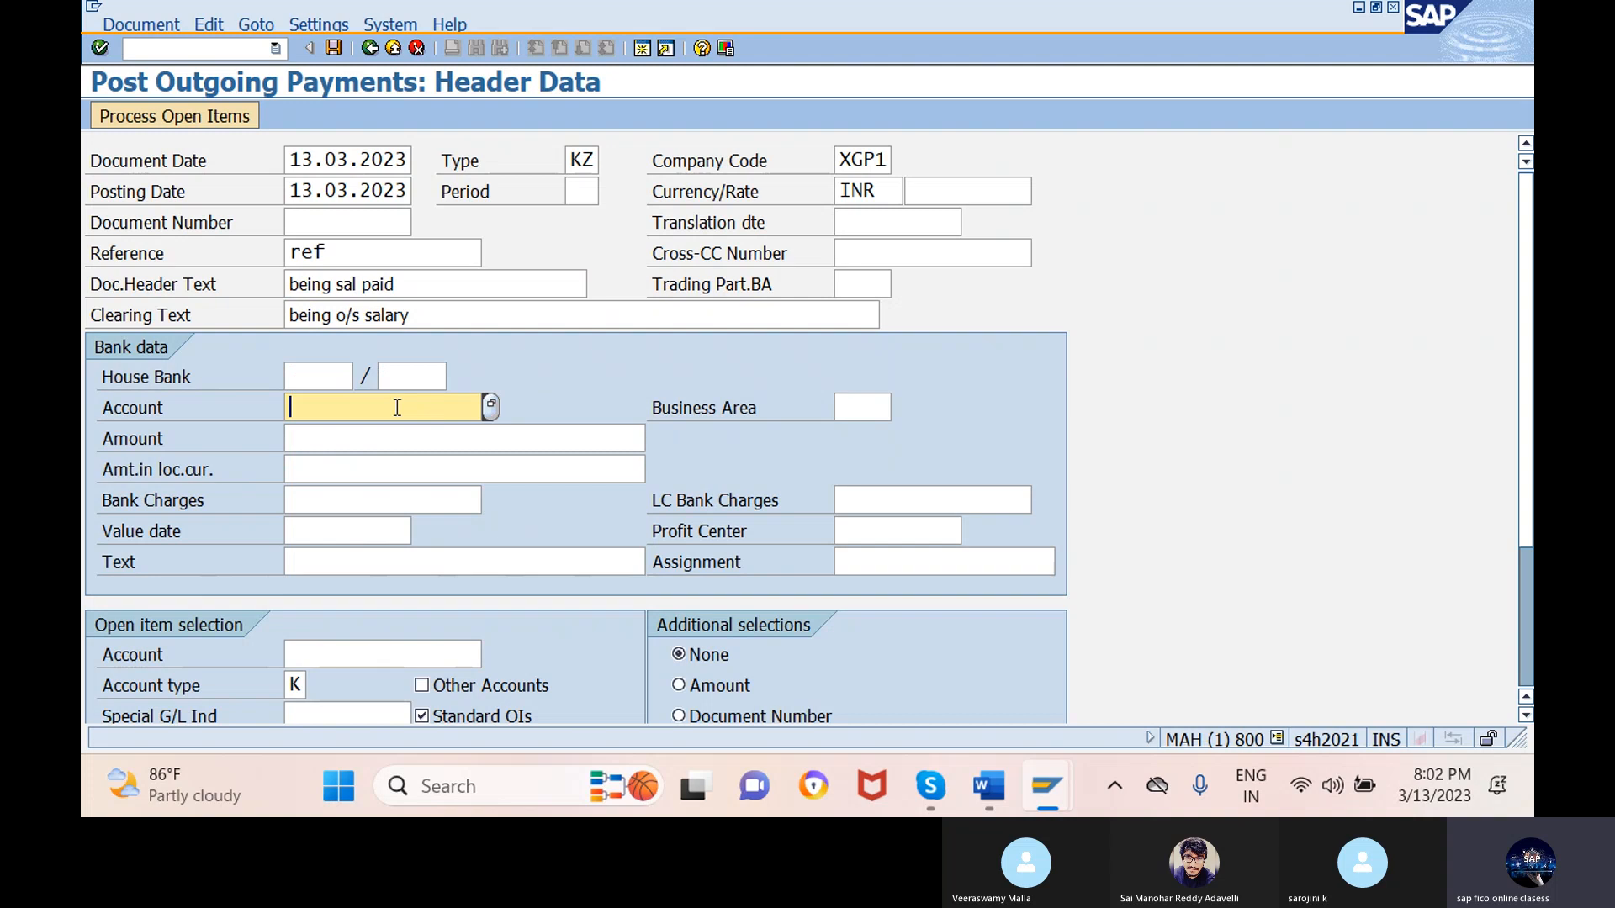
# - Choose sbi bank G/L account 200101 as the paying bank account
pyautogui.click(491, 407)
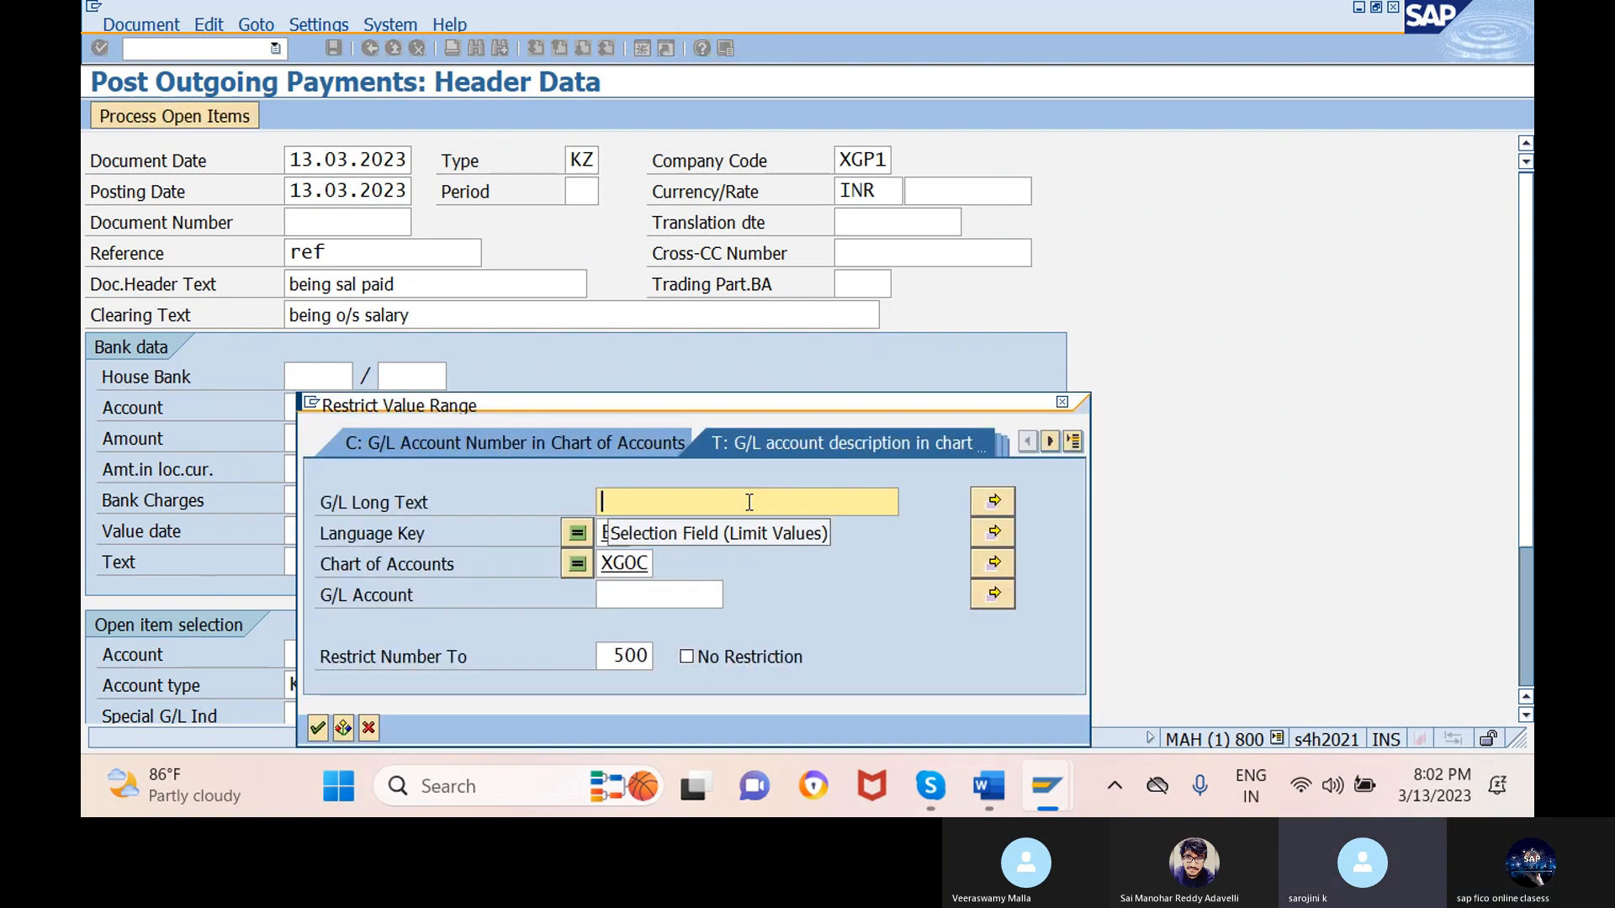
pyautogui.press('Return')
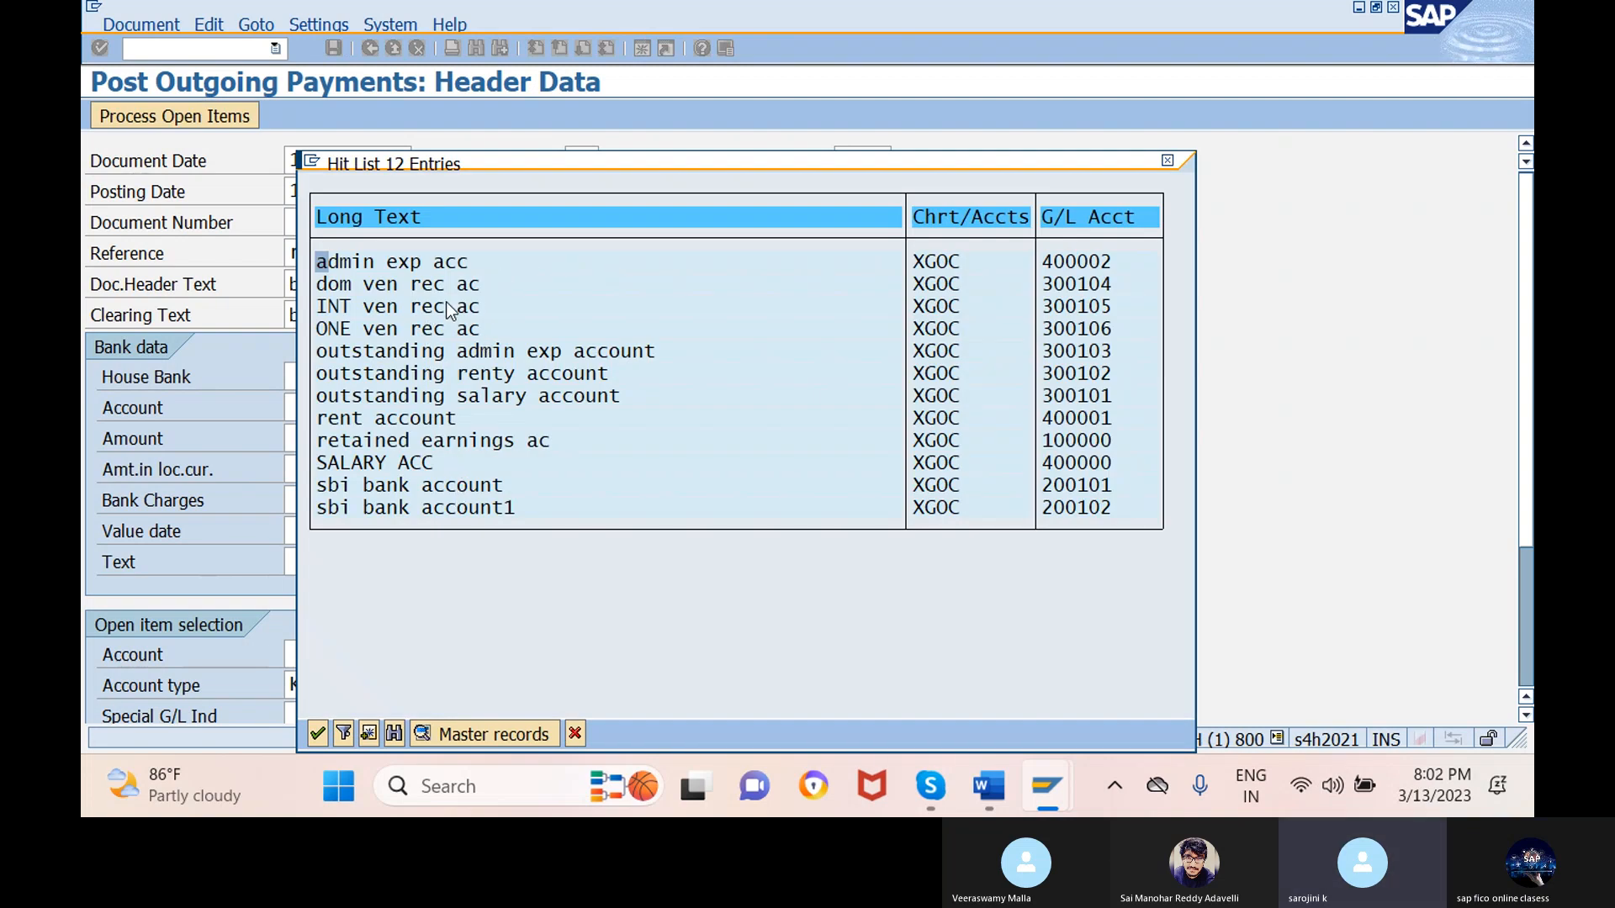
pyautogui.click(392, 485)
pyautogui.doubleClick(609, 486)
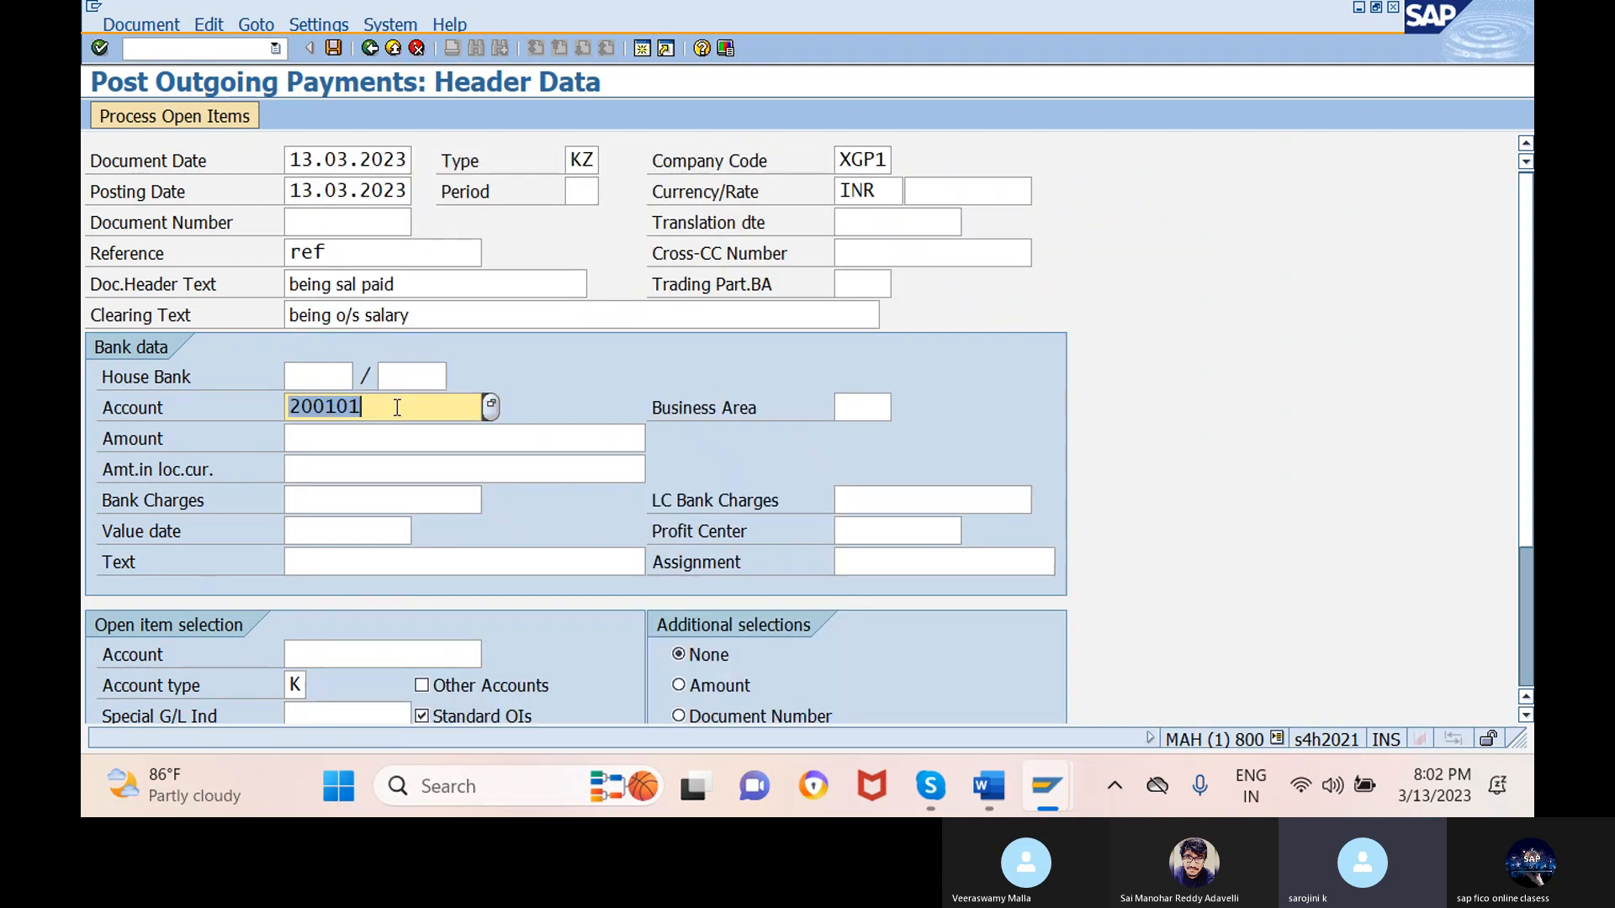
# - Enter amount 12500, value date 13.03.2023 and text 'being salary paid'
pyautogui.click(361, 438)
pyautogui.write('12')
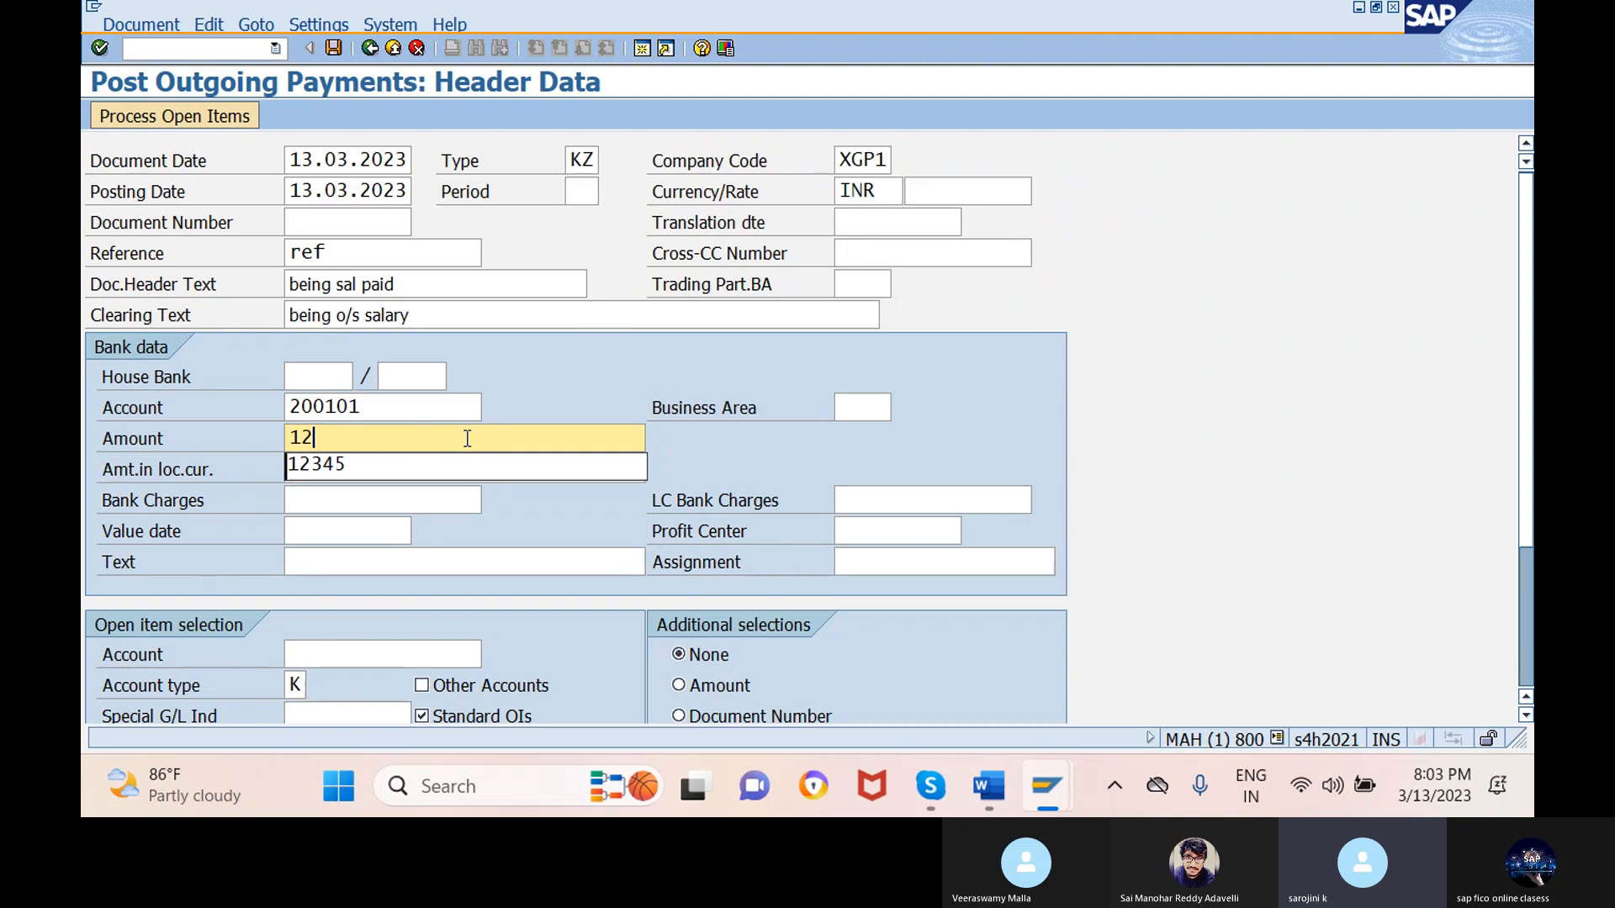
pyautogui.write('500')
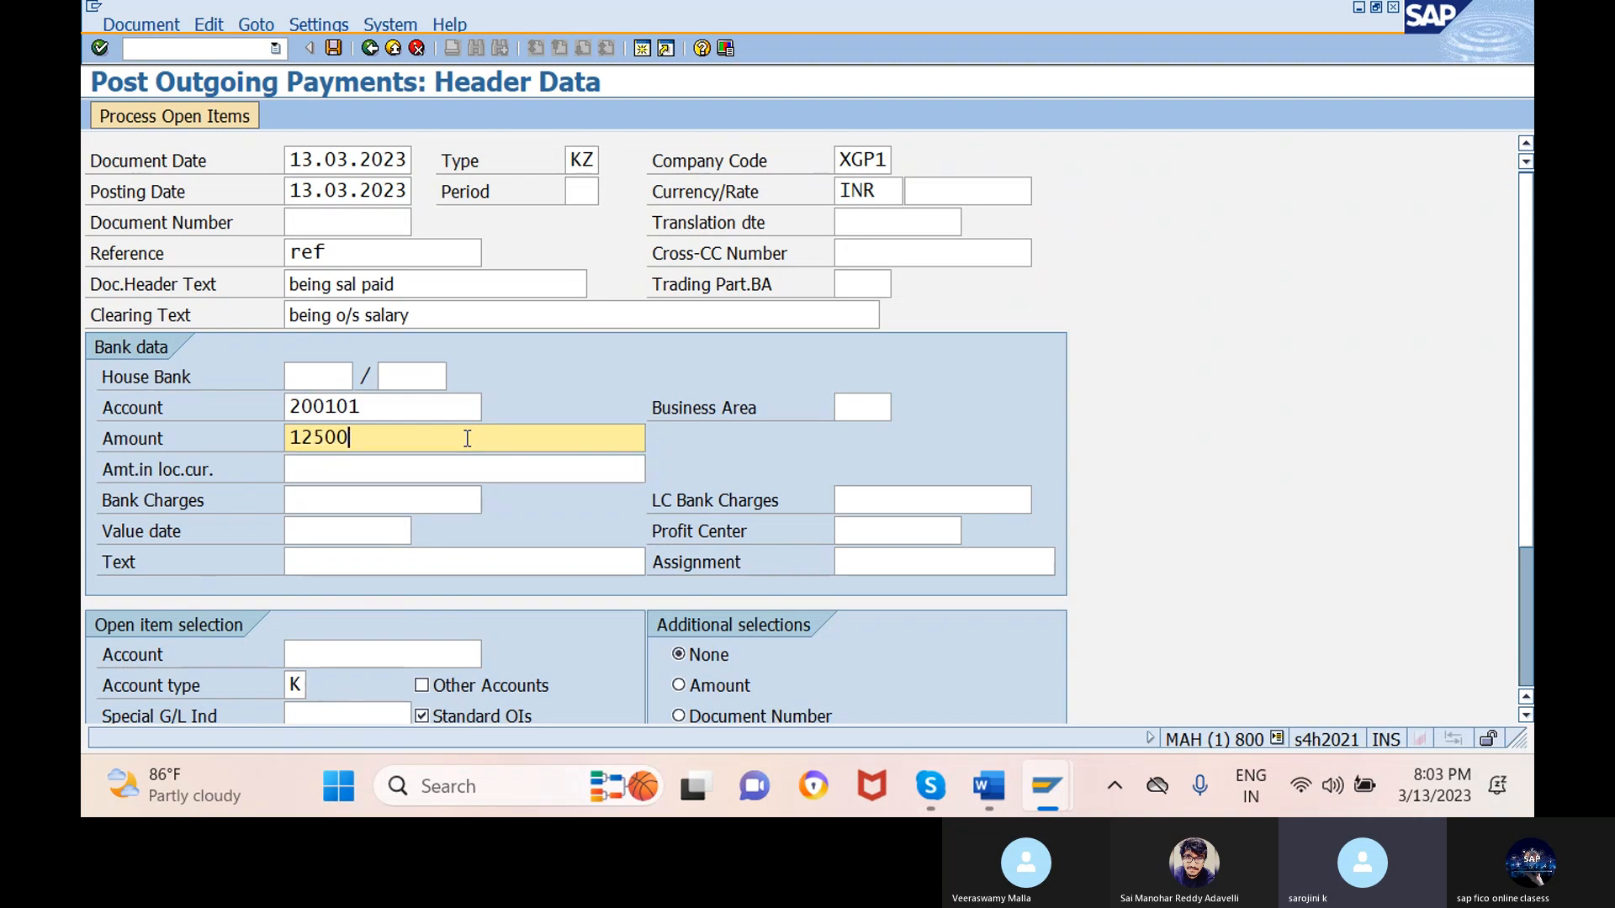
pyautogui.click(351, 532)
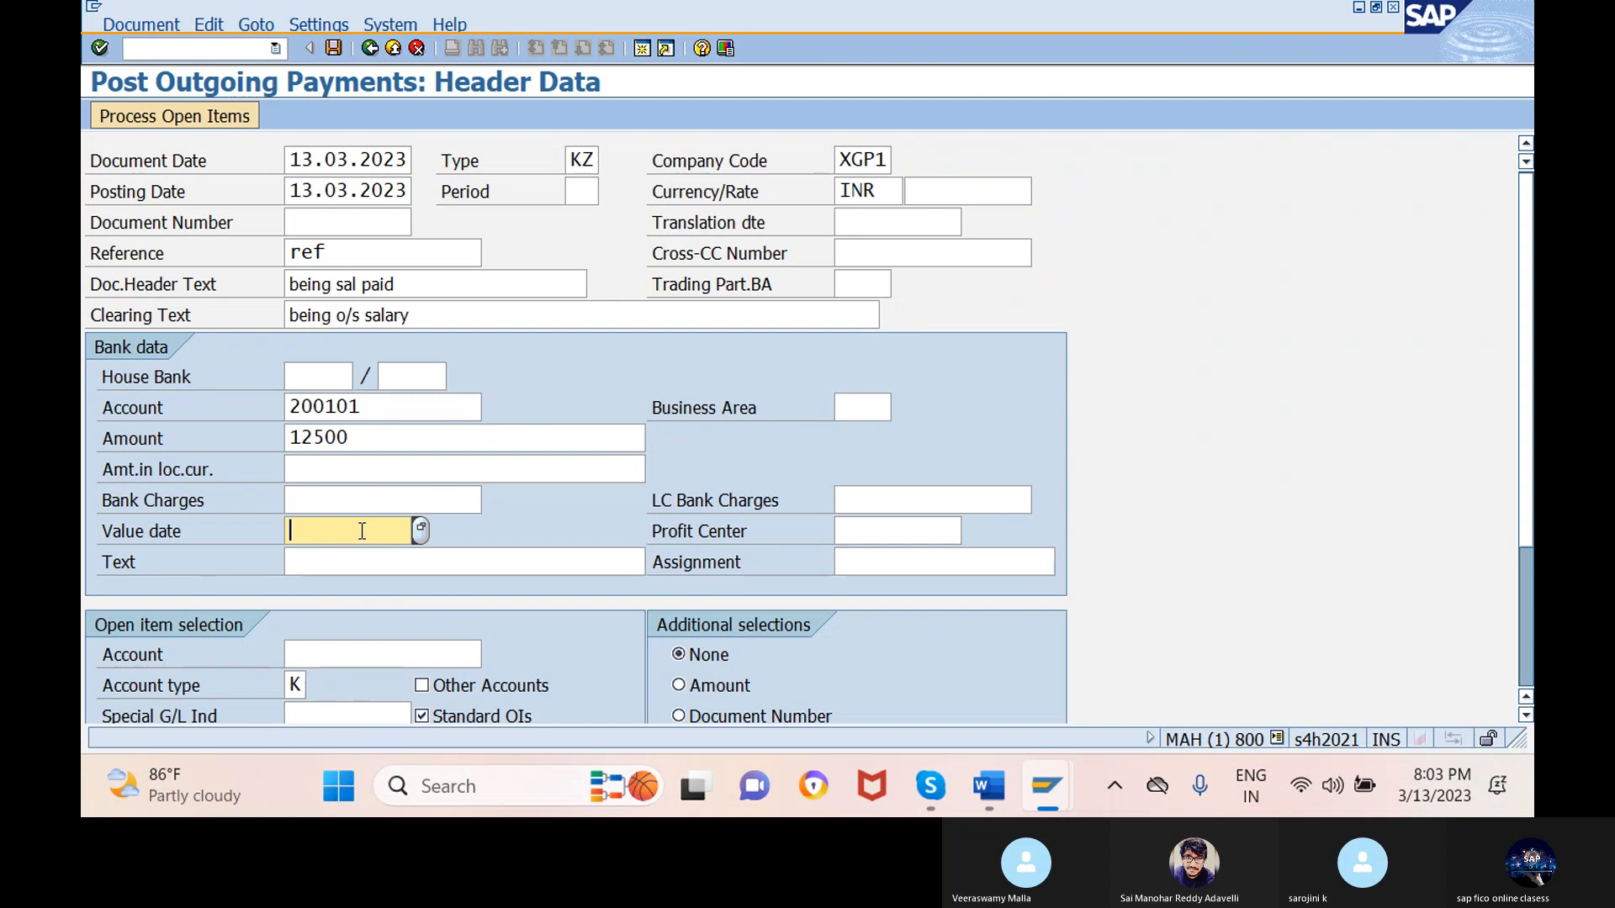
pyautogui.click(420, 529)
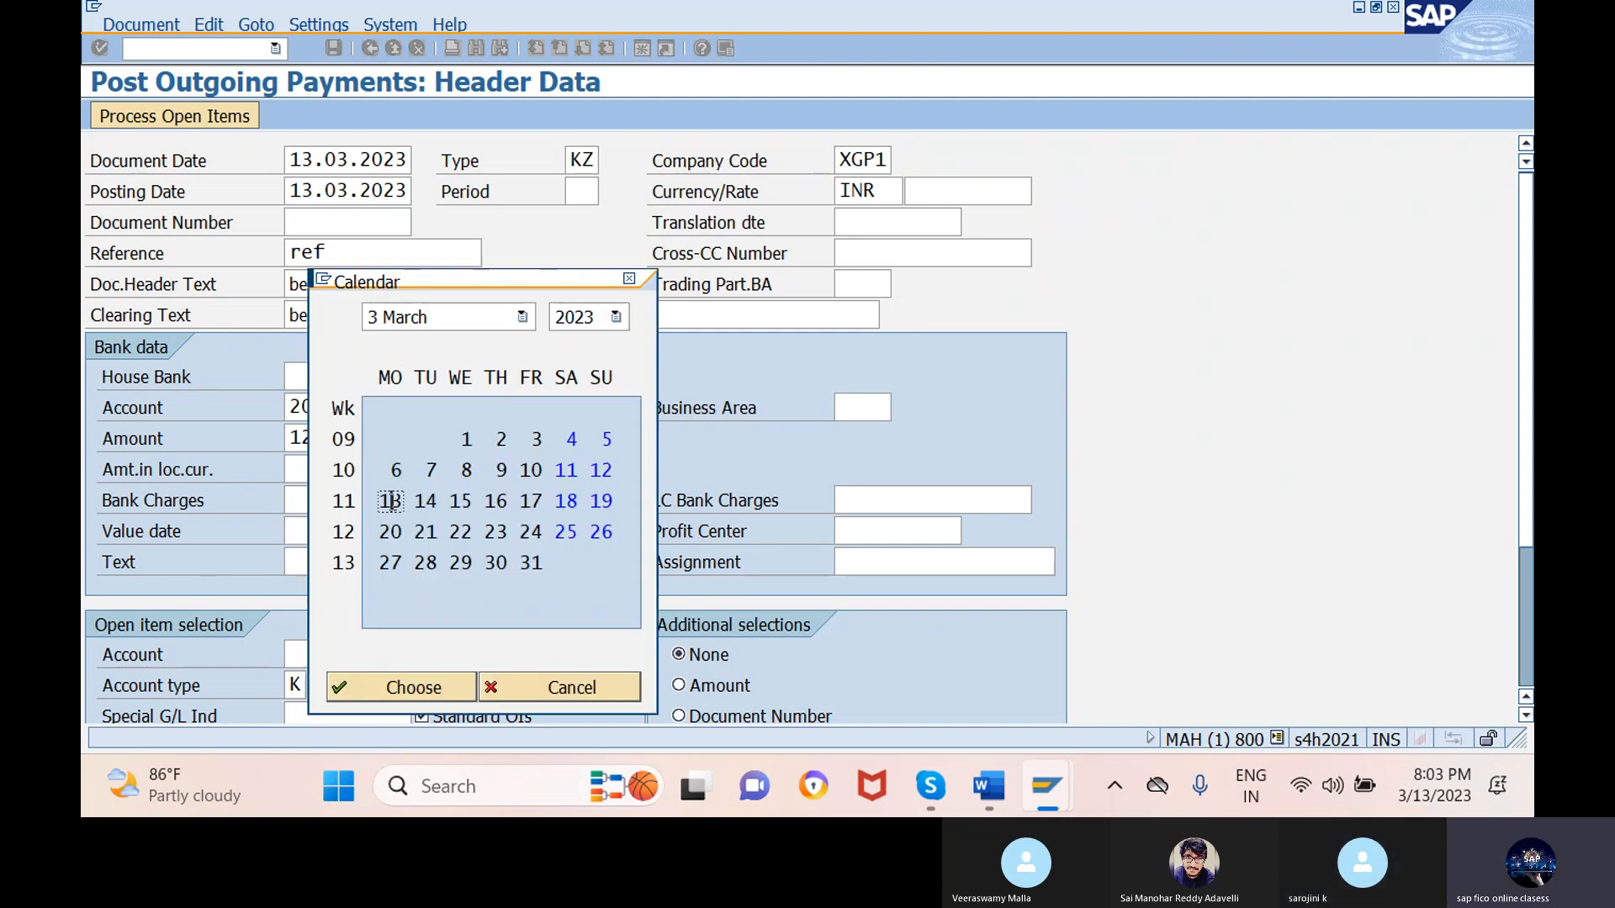
pyautogui.doubleClick(391, 501)
pyautogui.click(479, 562)
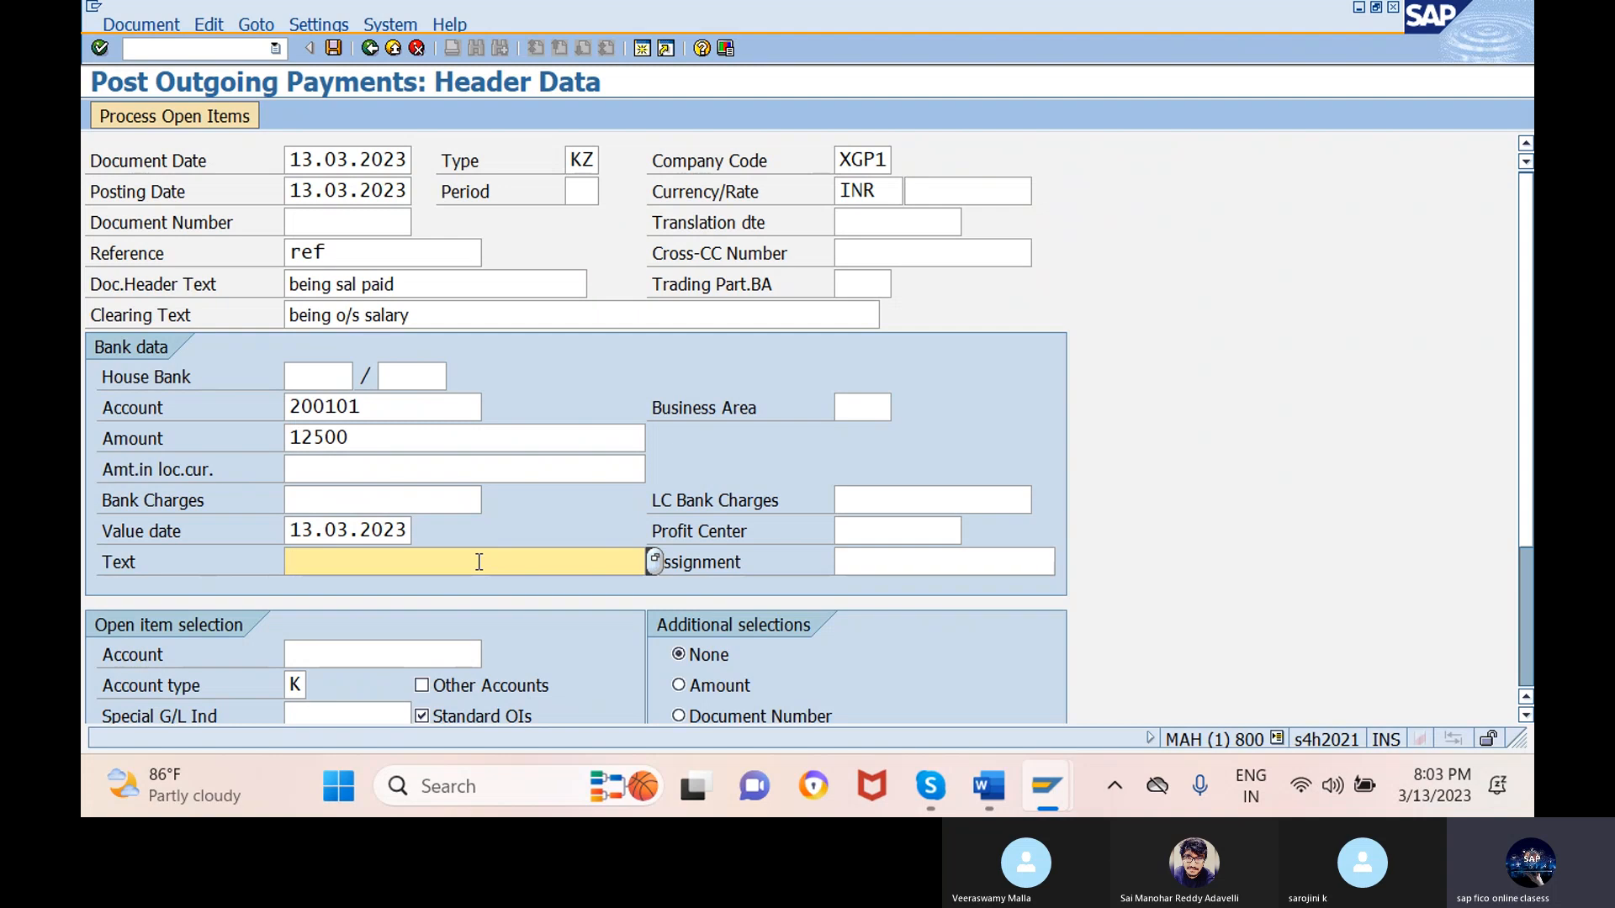
pyautogui.write('b')
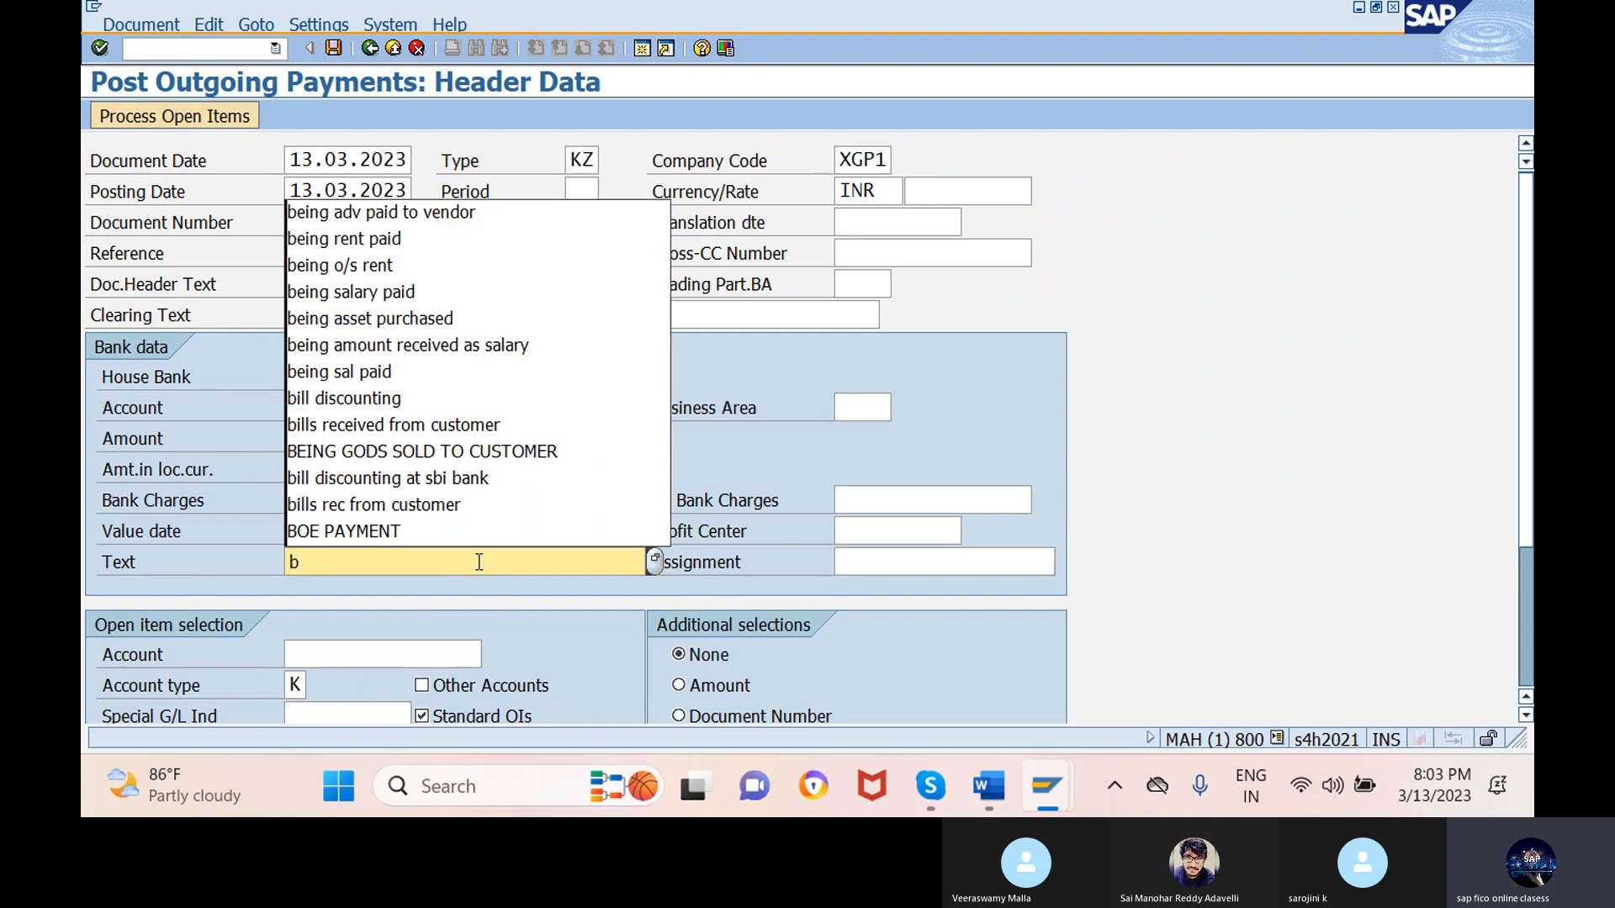
pyautogui.click(490, 285)
# - Select supplier 7003501 (NAVARATNA) as the open item selection account
pyautogui.click(396, 653)
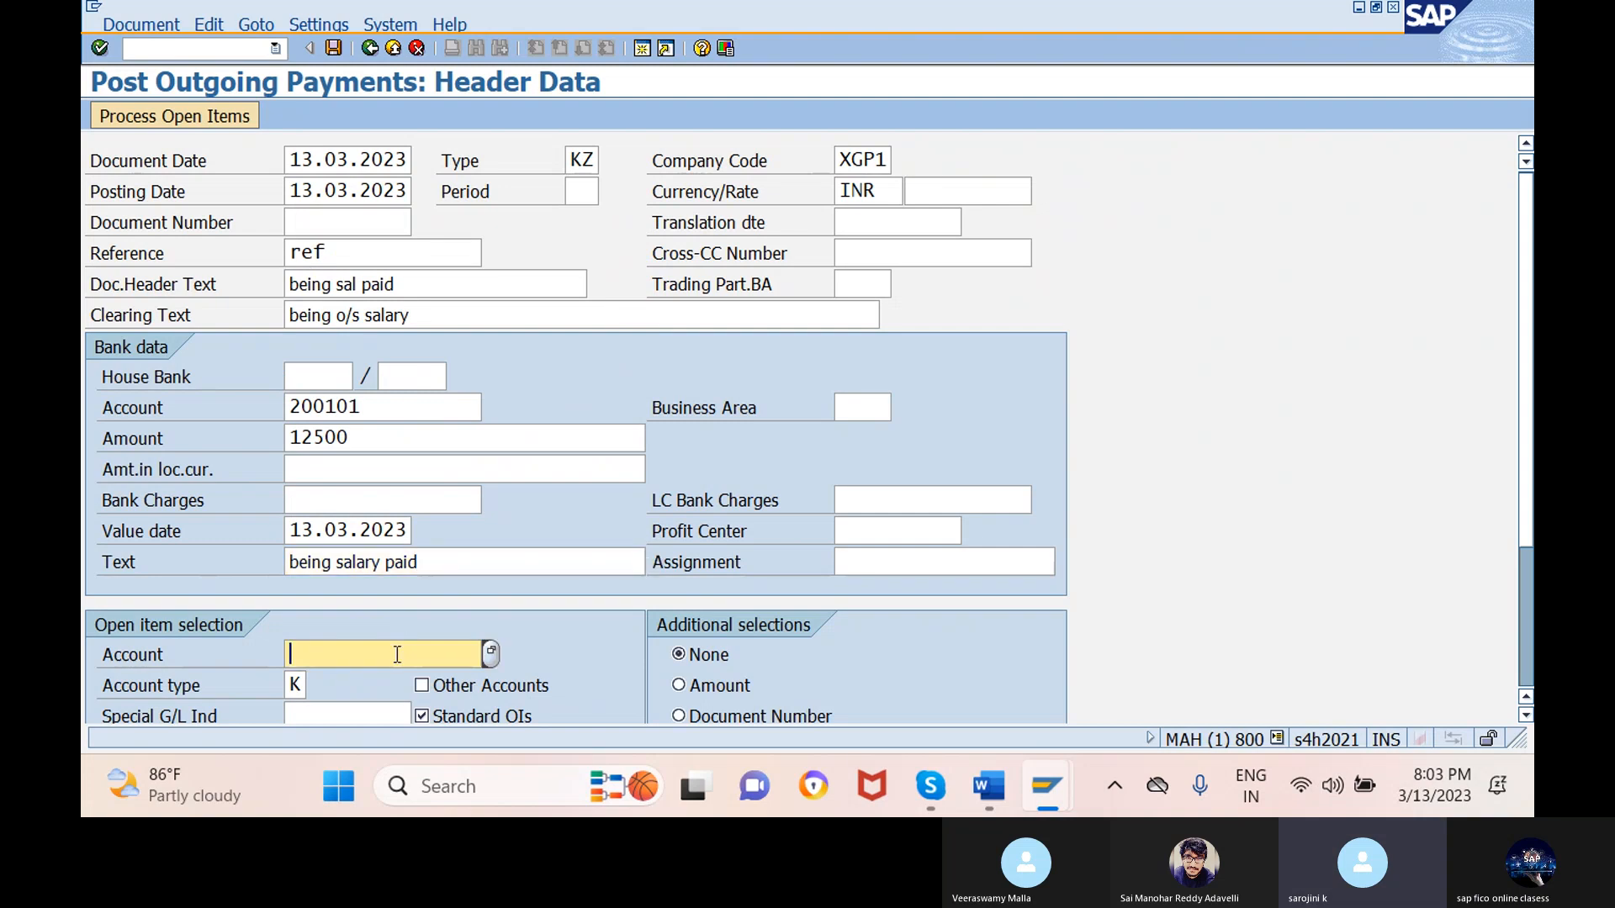
pyautogui.click(496, 656)
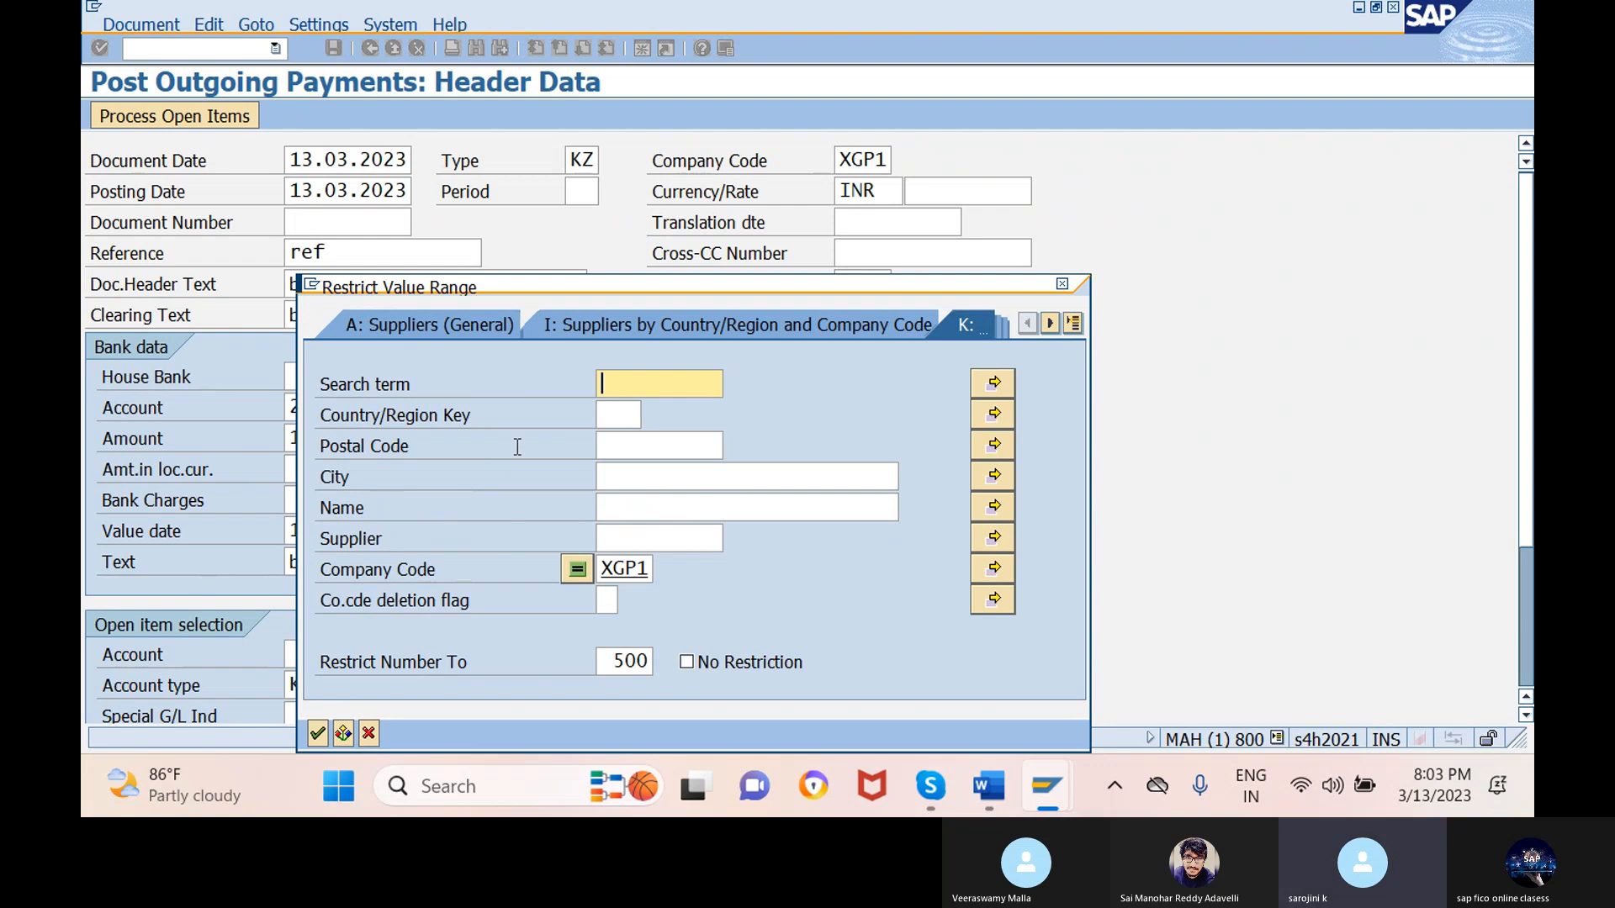
pyautogui.press('Return')
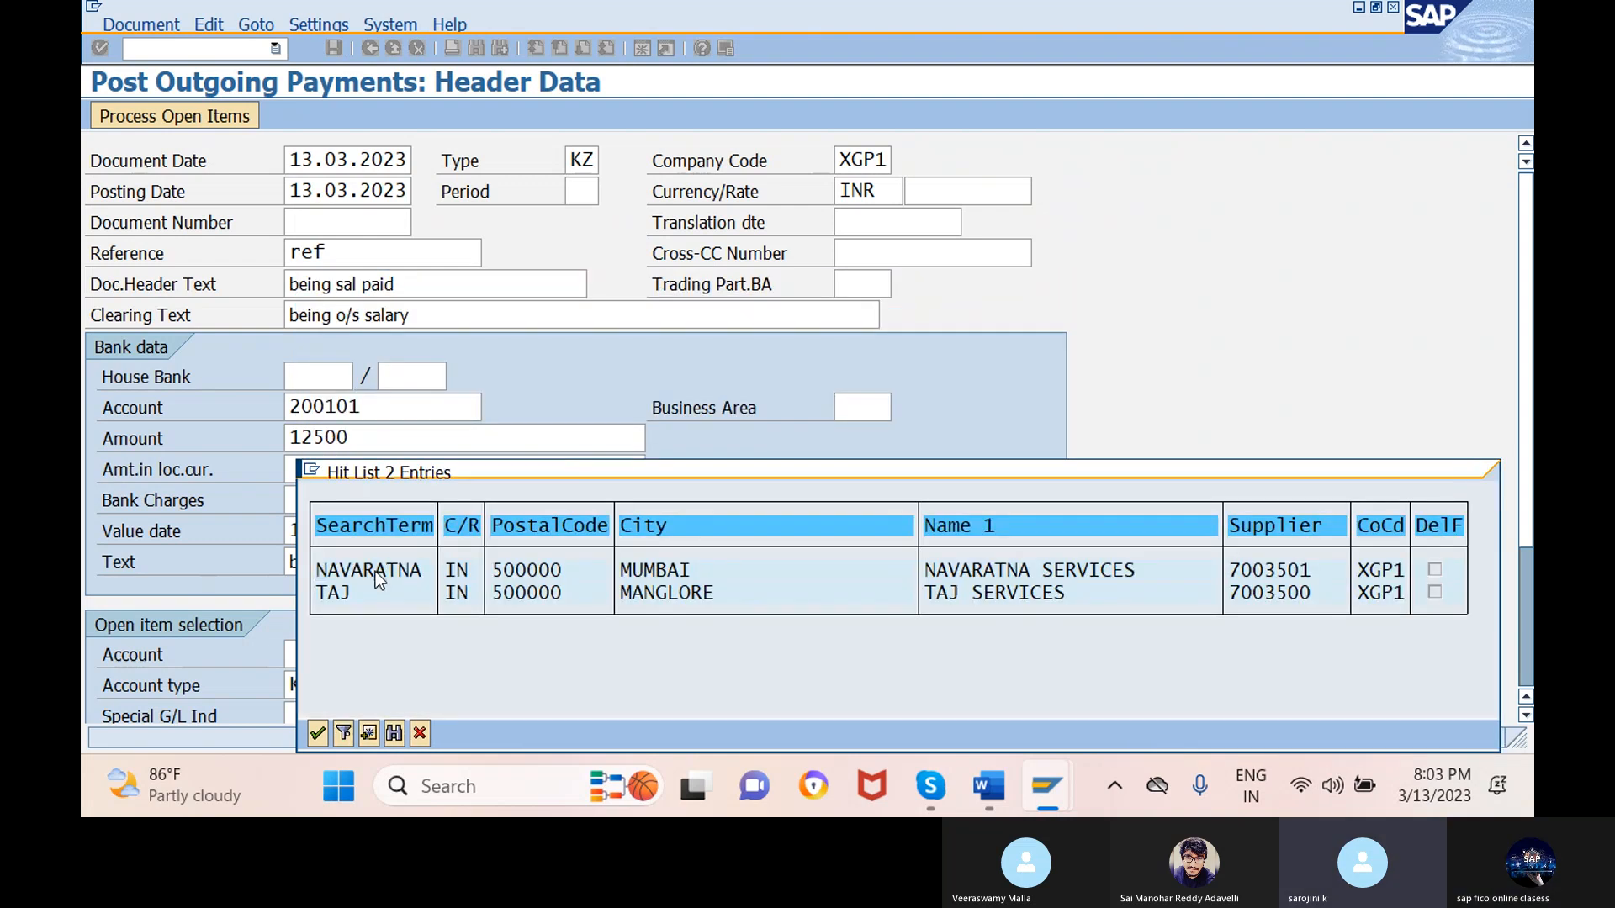
pyautogui.doubleClick(375, 572)
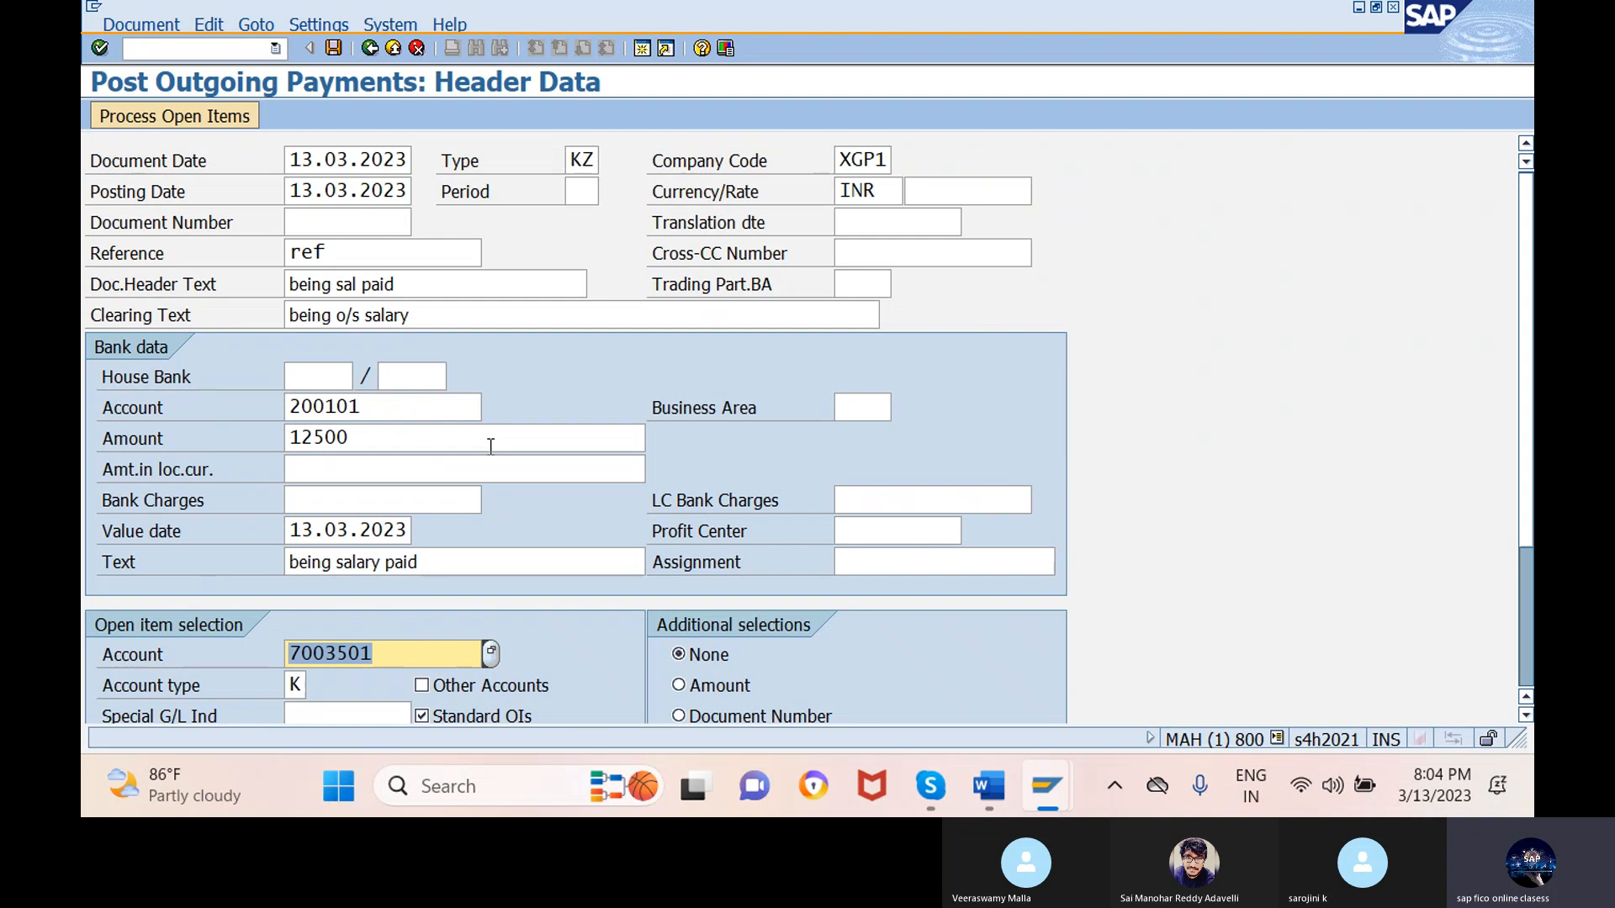
pyautogui.click(468, 439)
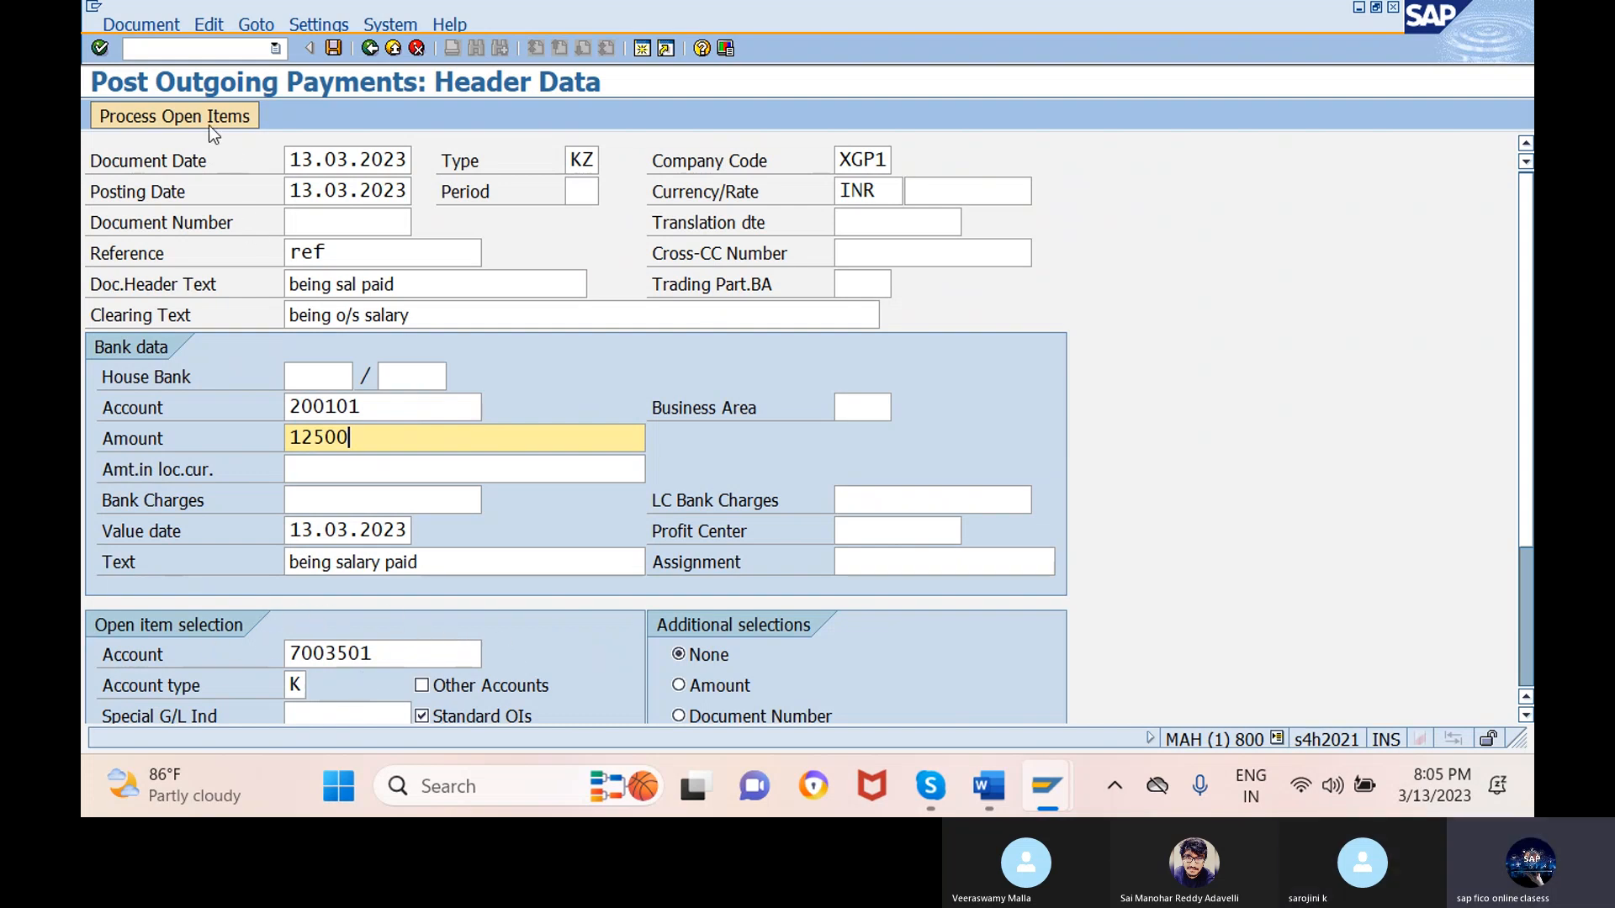
# - Assign the 12.500,00 payment to invoice 301 (Not Assigned 0,00) and simulate the posting
pyautogui.click(175, 115)
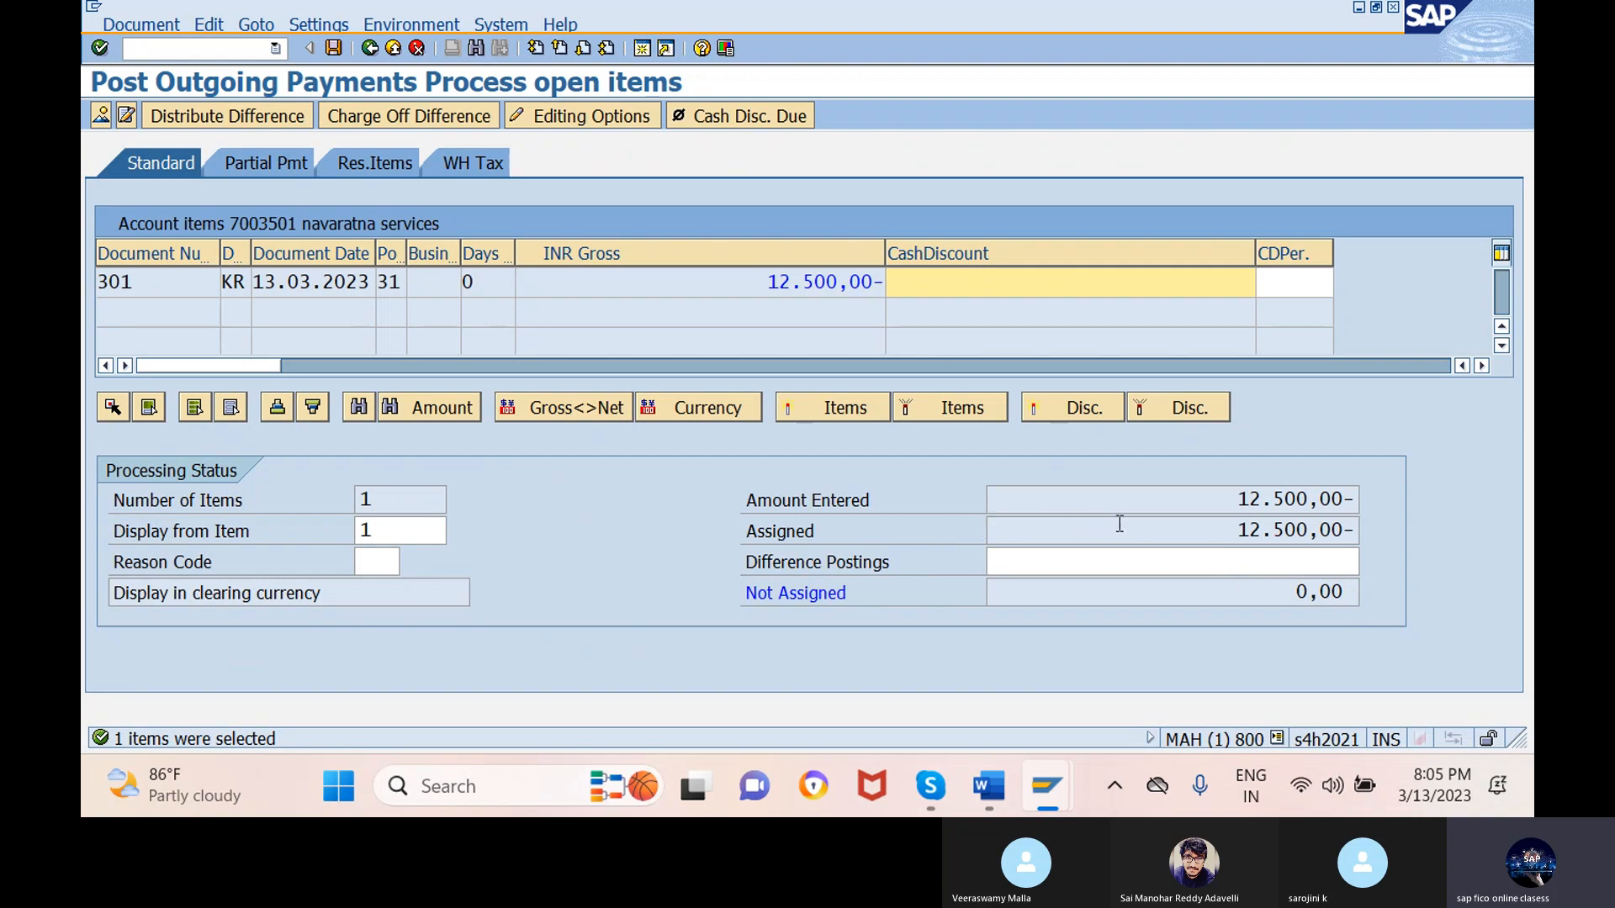
pyautogui.doubleClick(1175, 531)
pyautogui.click(1178, 500)
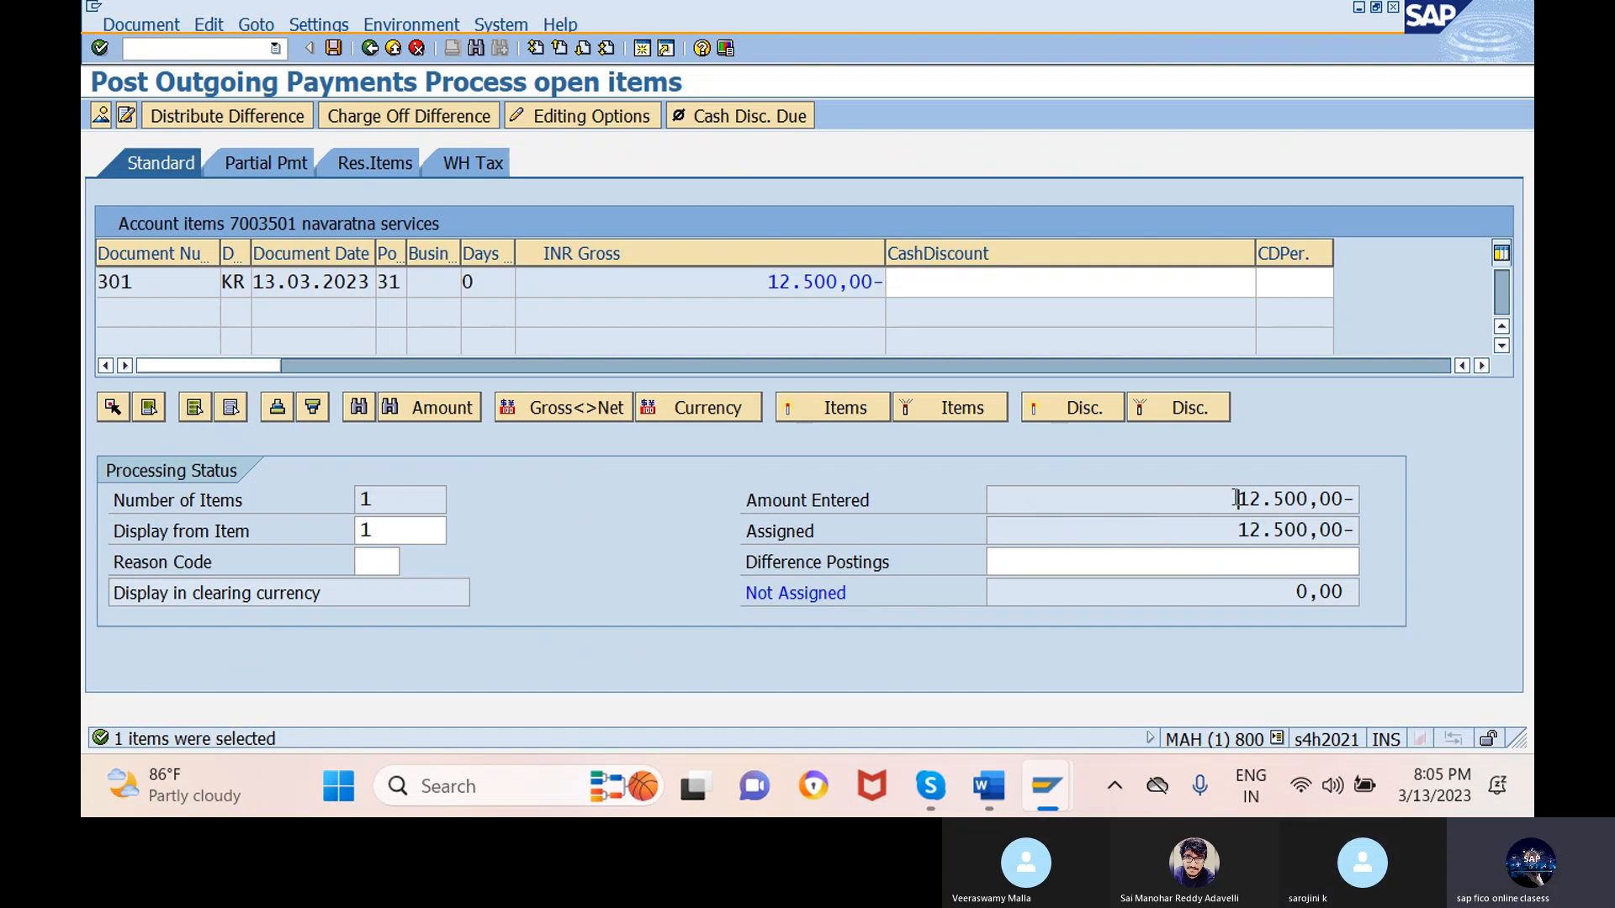
pyautogui.moveTo(1237, 499); pyautogui.dragTo(1360, 498)
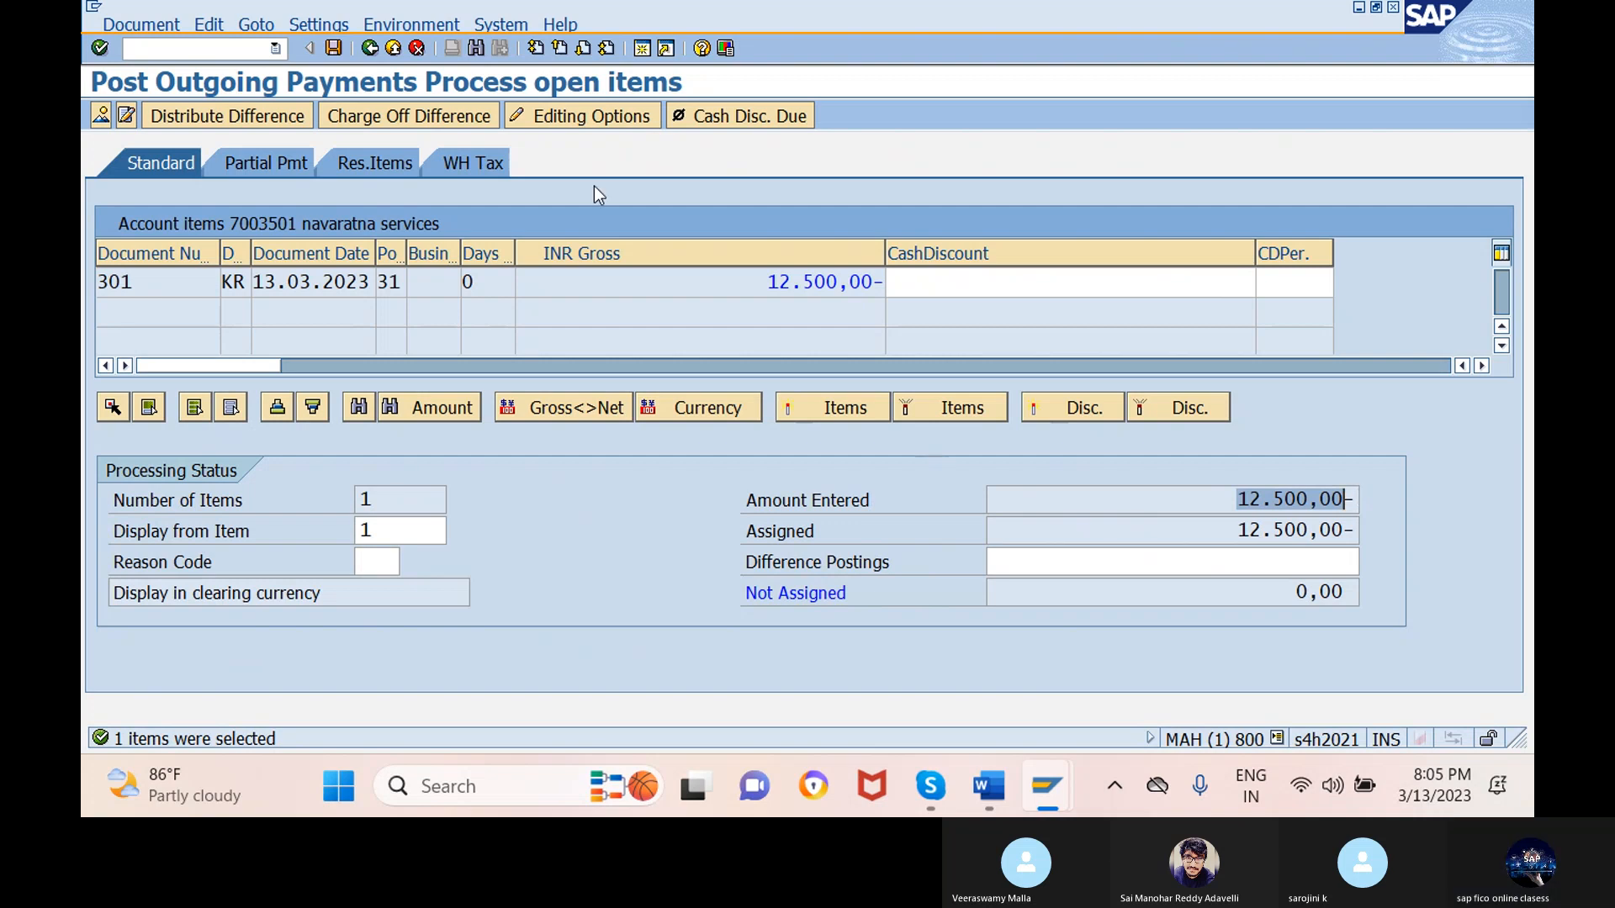
pyautogui.click(155, 25)
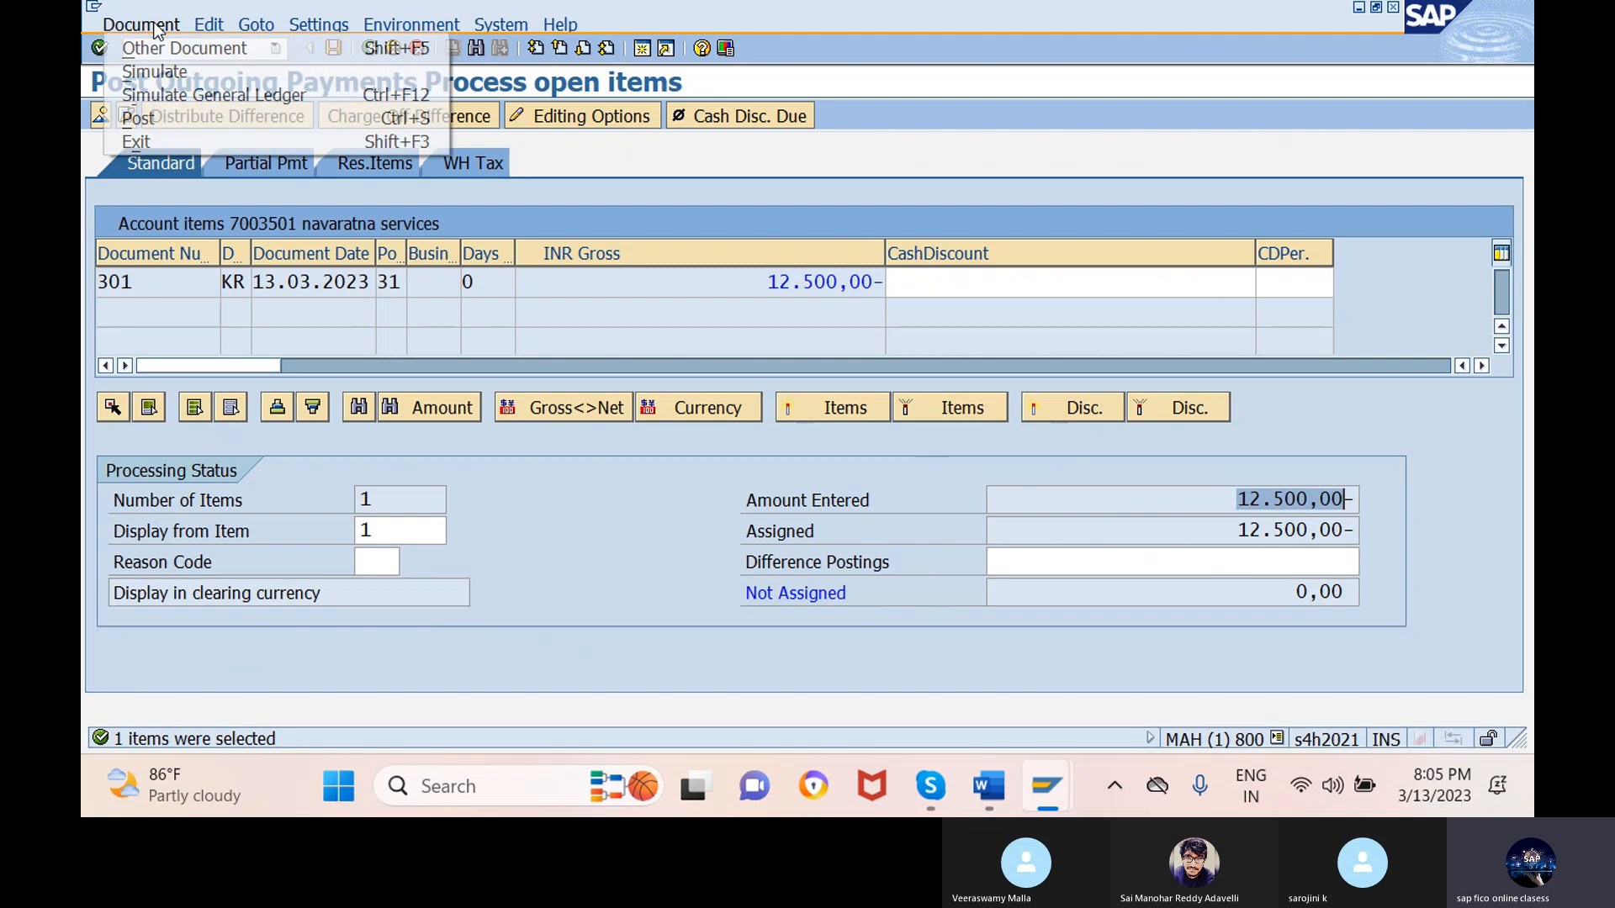
pyautogui.click(159, 67)
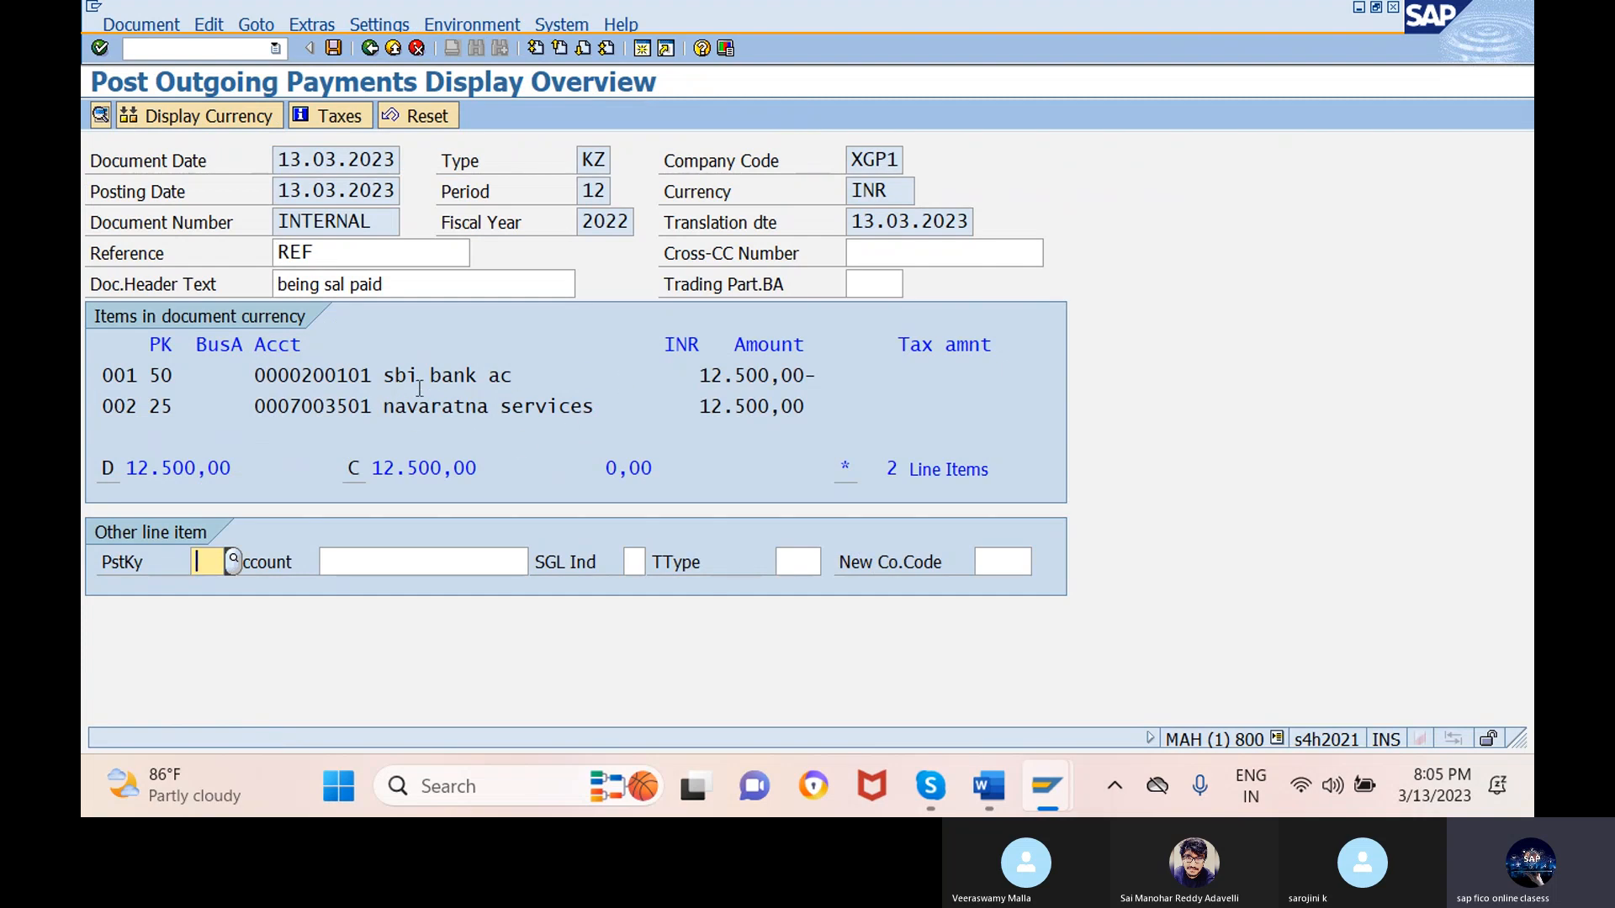
# - Post the simulated outgoing payment as document 101 in company code XGP1
pyautogui.click(353, 113)
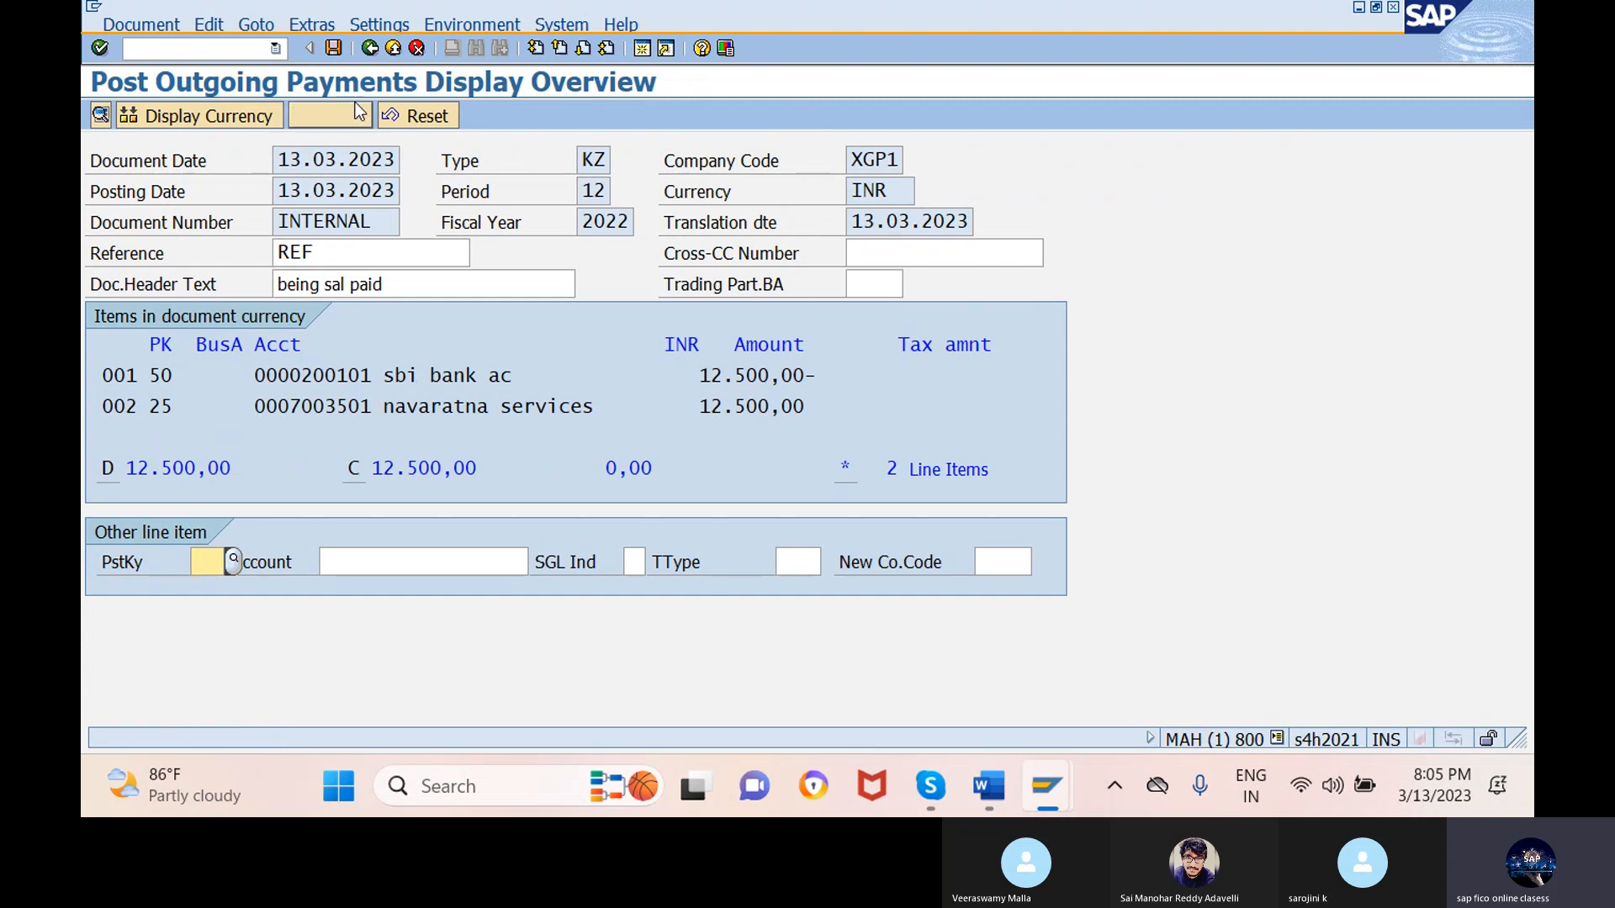
pyautogui.click(334, 48)
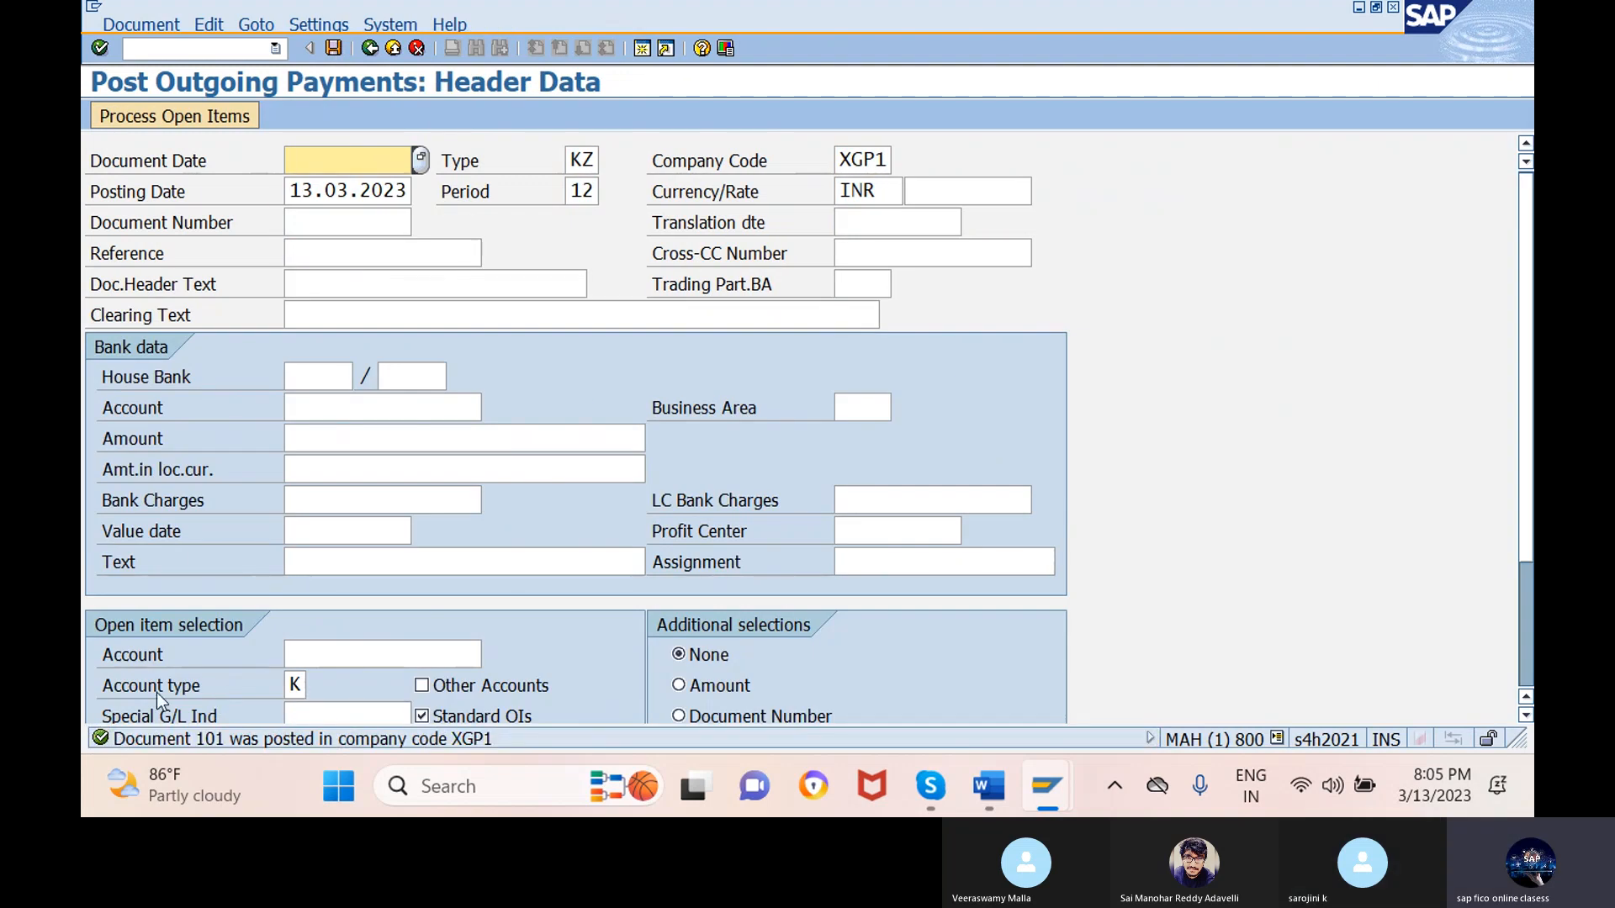
pyautogui.click(166, 48)
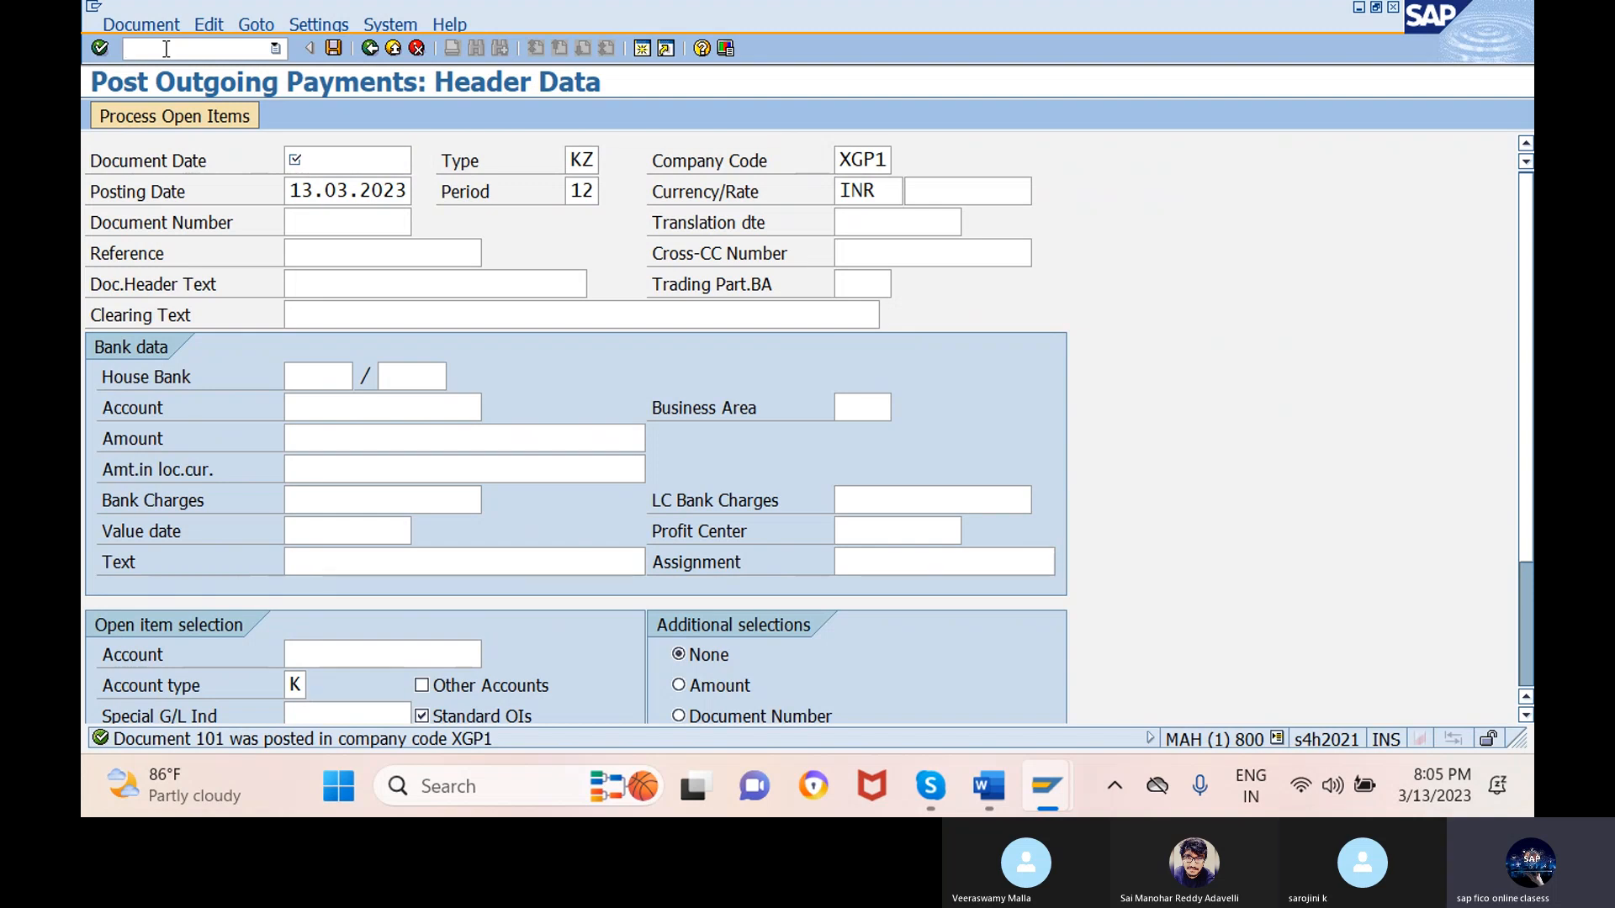
# - Run FBL1N for all items to show 101 and 301 cleared, then return to the earlier line-item window
pyautogui.write('/nfbl1n')
pyautogui.press('Return')
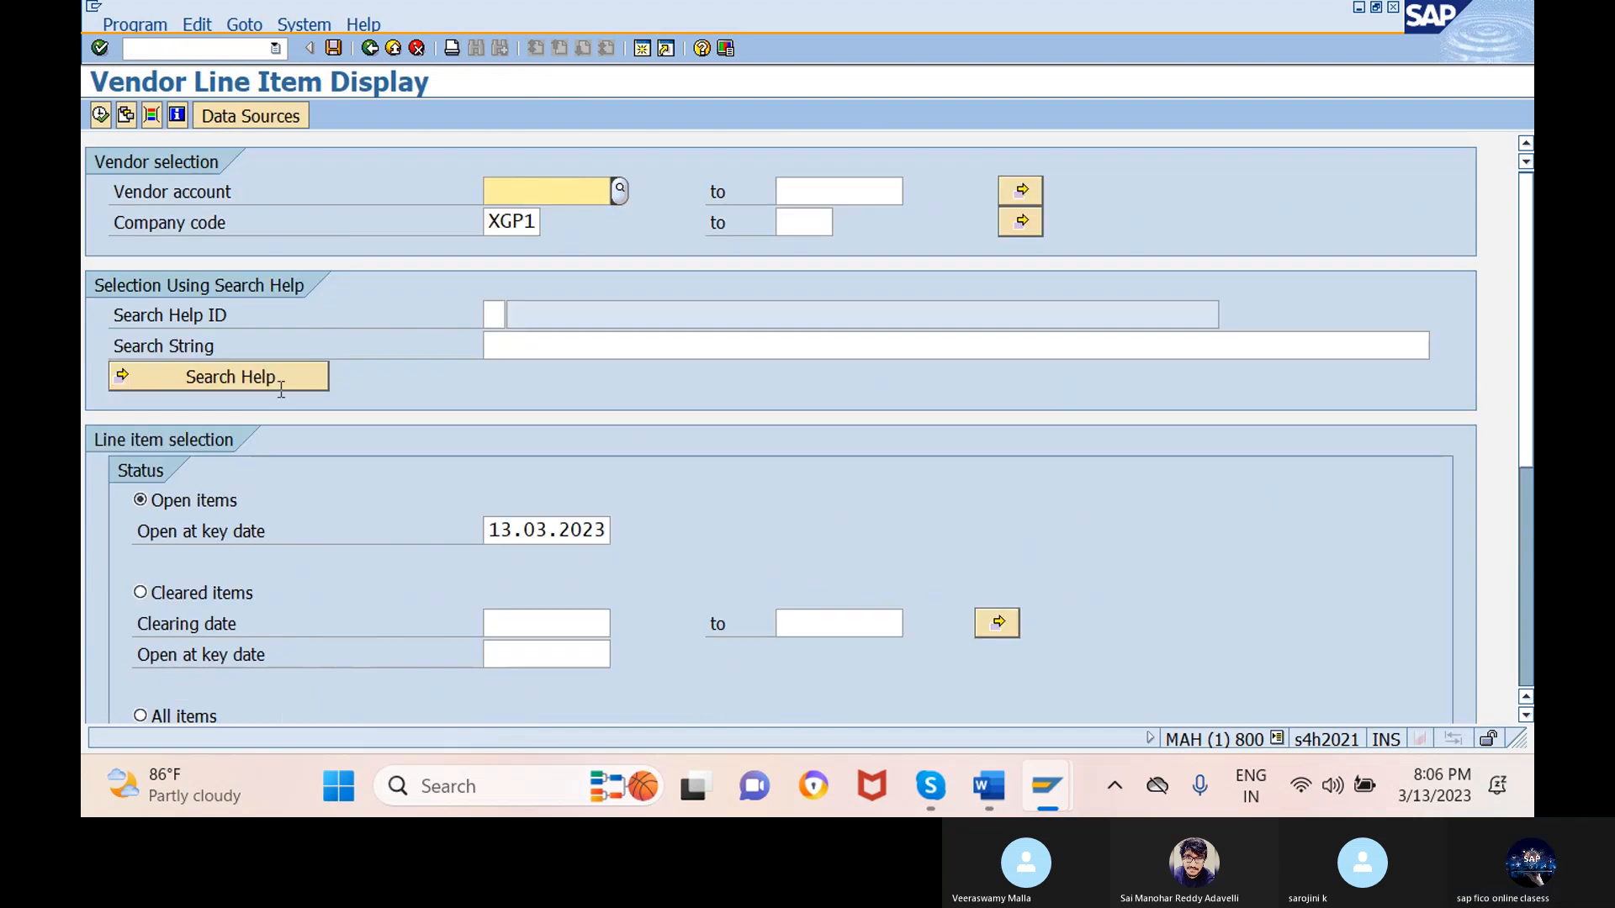
pyautogui.click(143, 720)
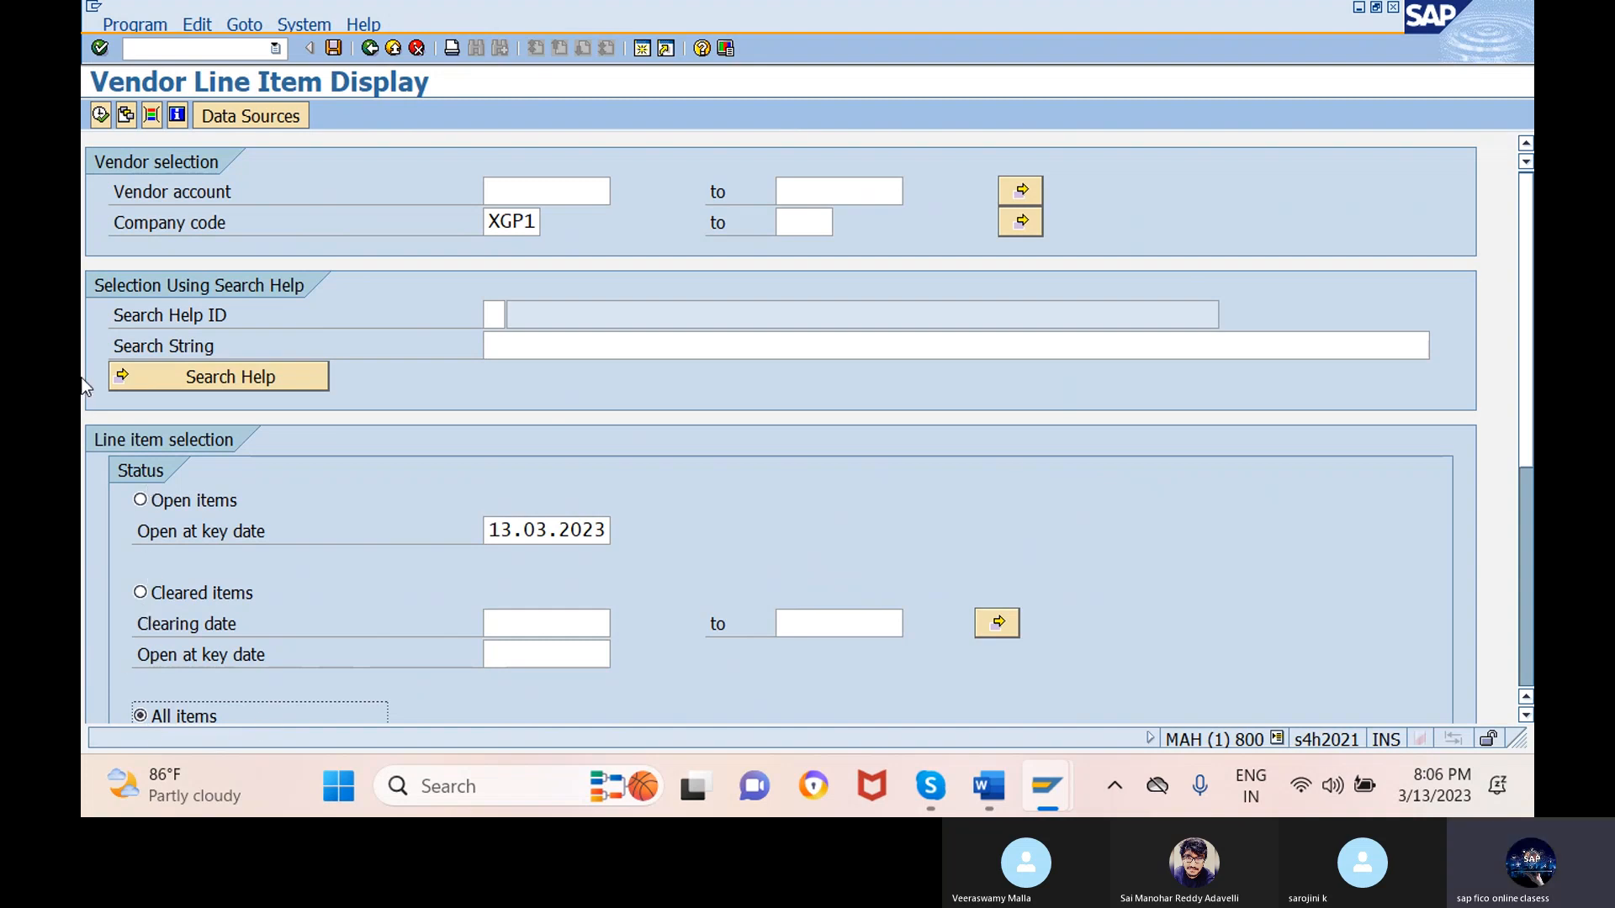
pyautogui.click(100, 115)
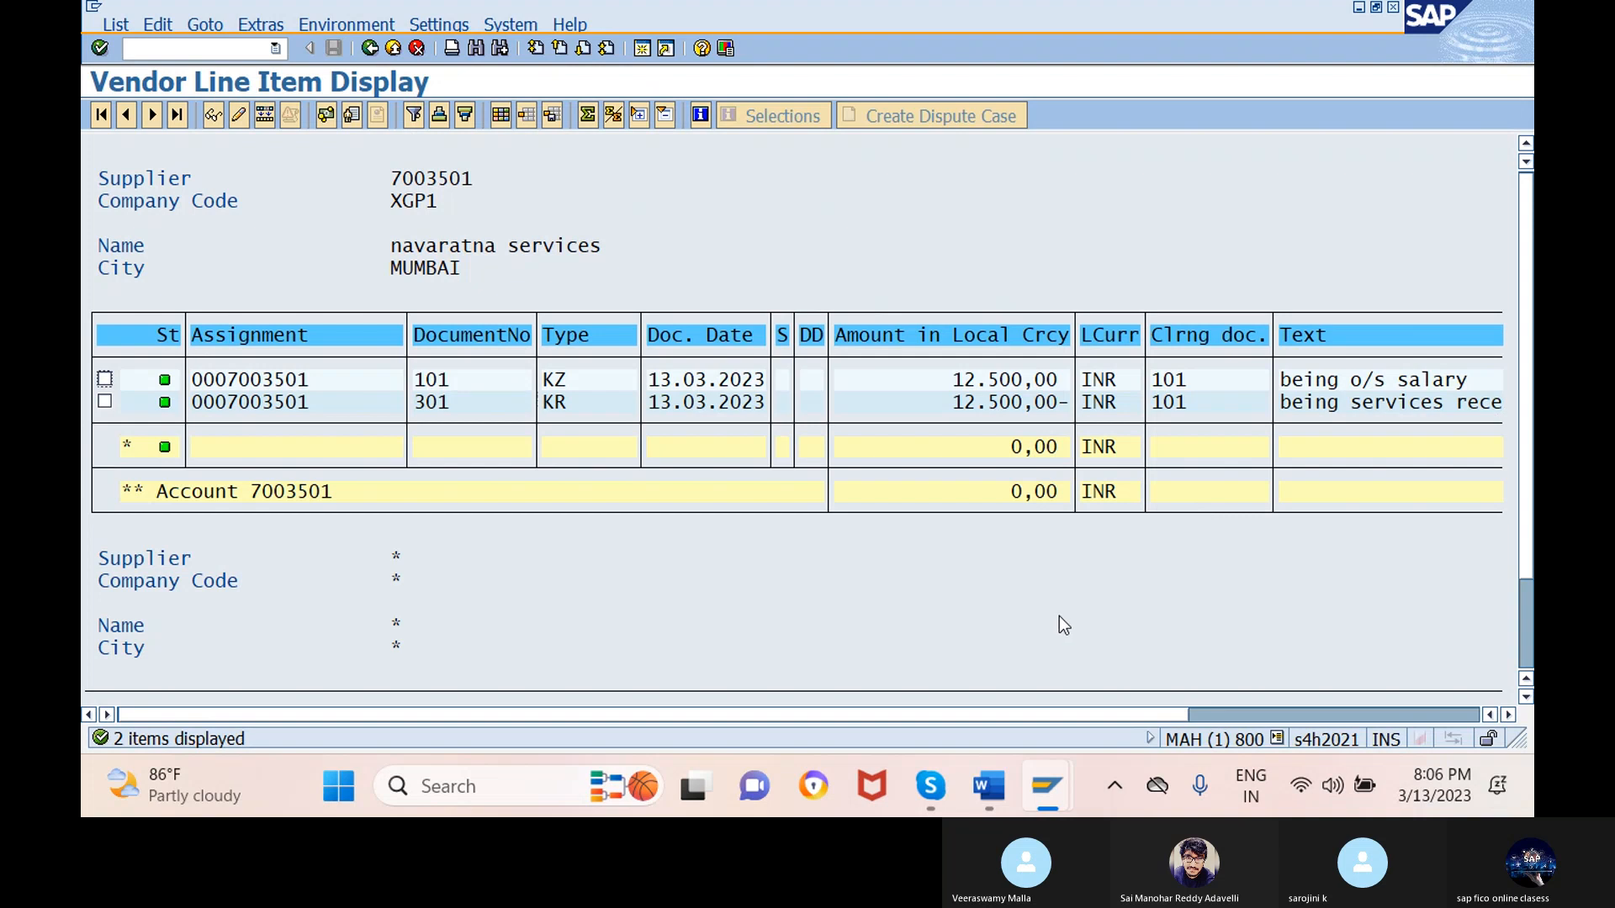
pyautogui.moveTo(1048, 789)
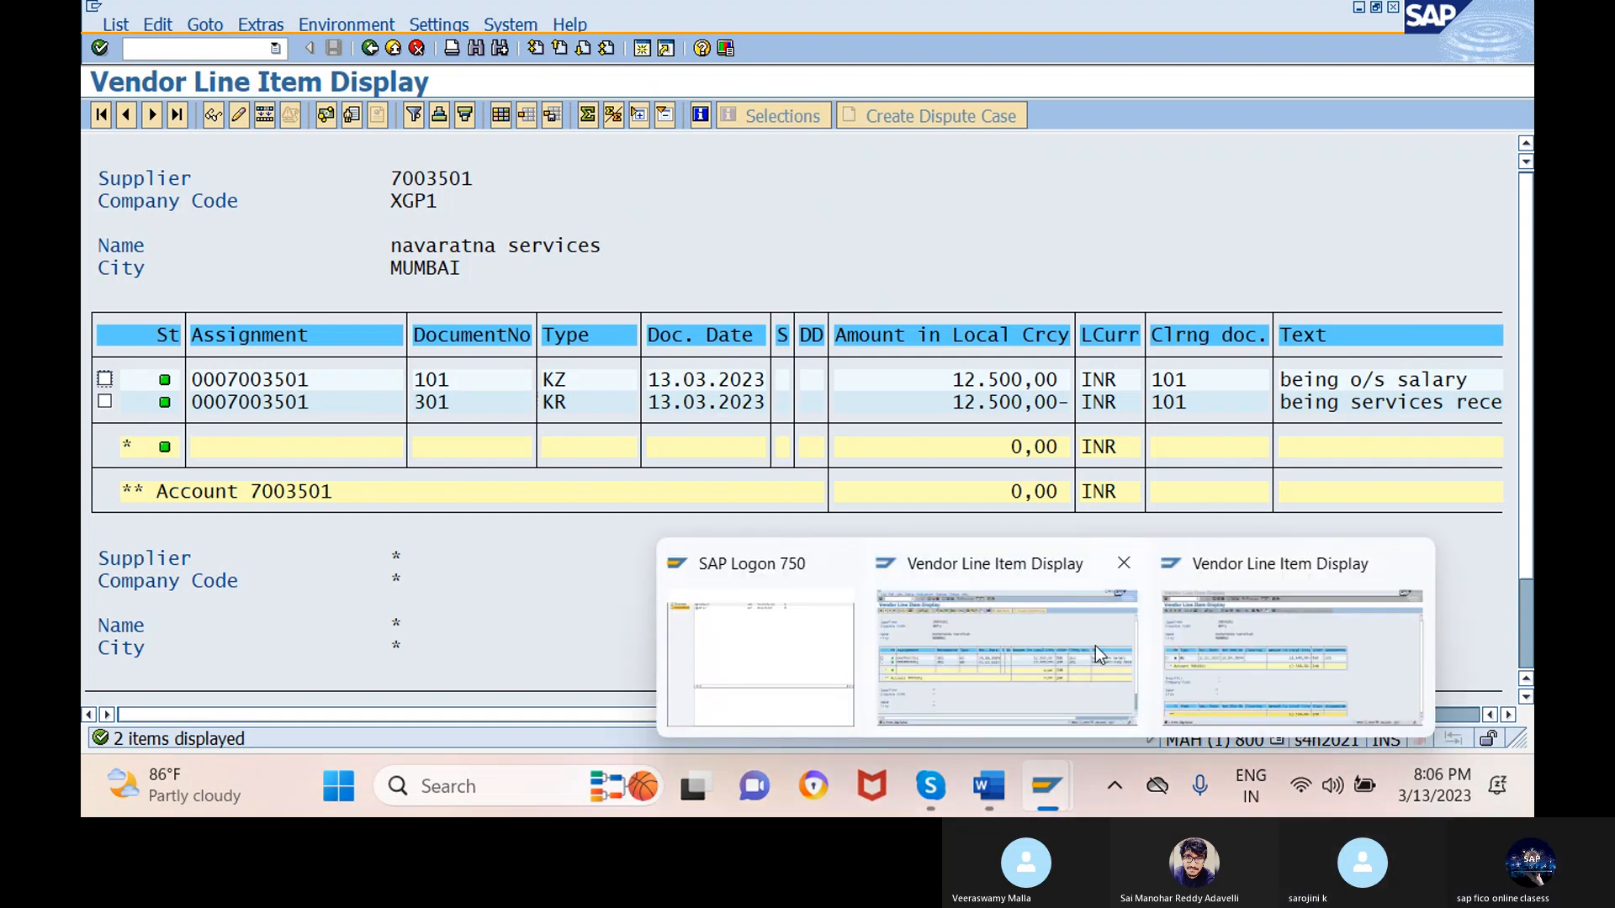
pyautogui.click(1188, 630)
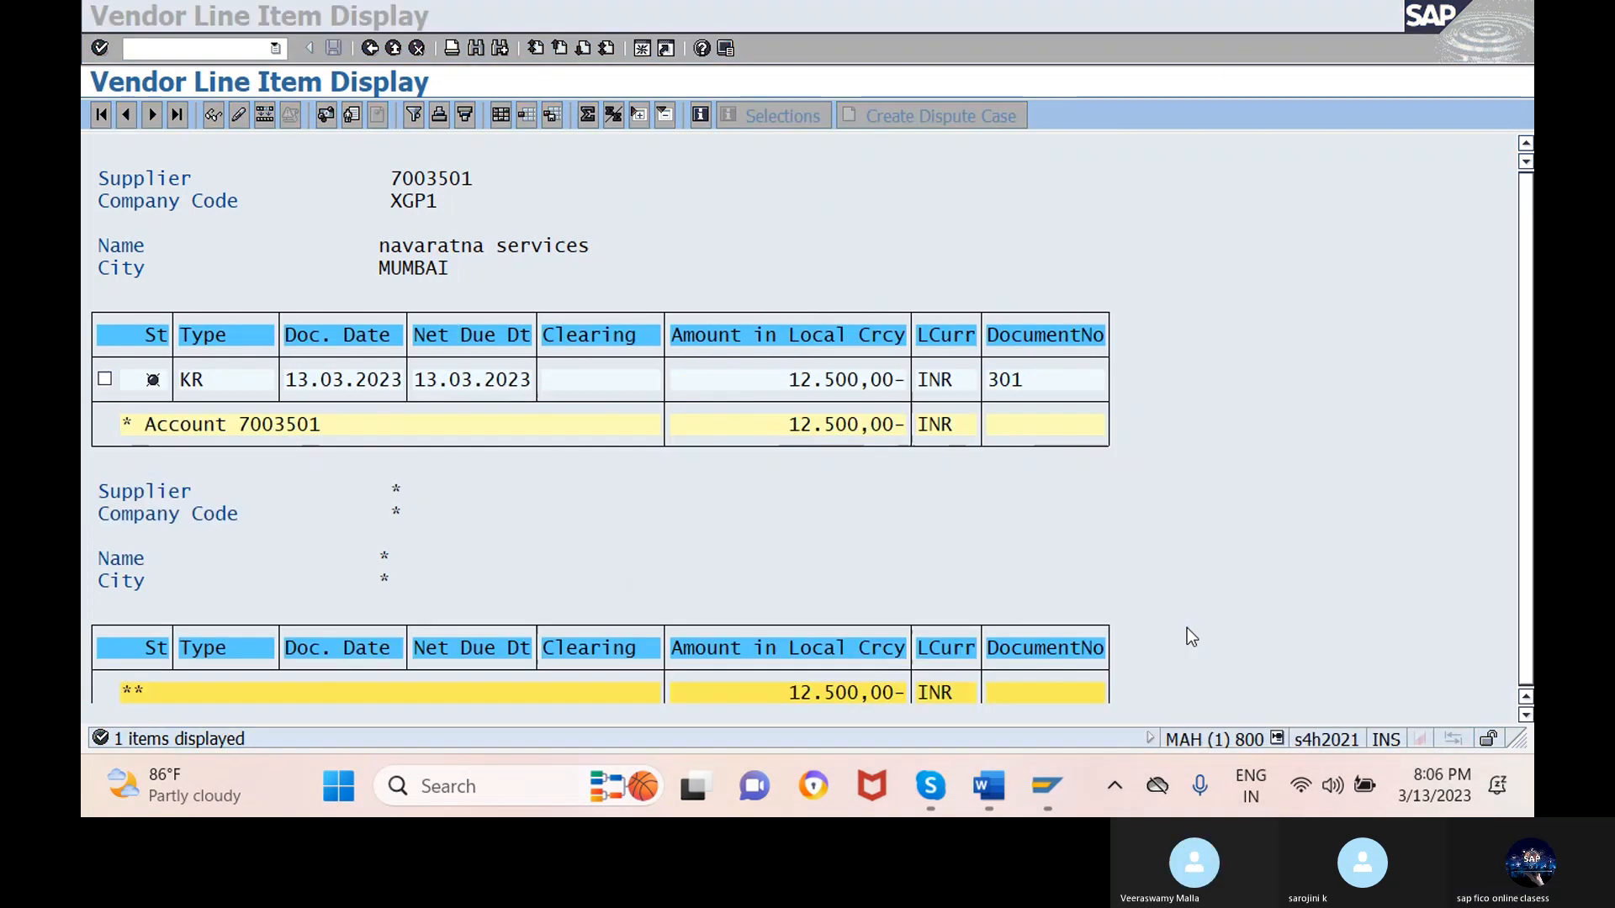
# - Review the f-53 unit-testing notes in the fico Word document, then bring the Skype call forward
pyautogui.hotkey('alt', 'Tab')
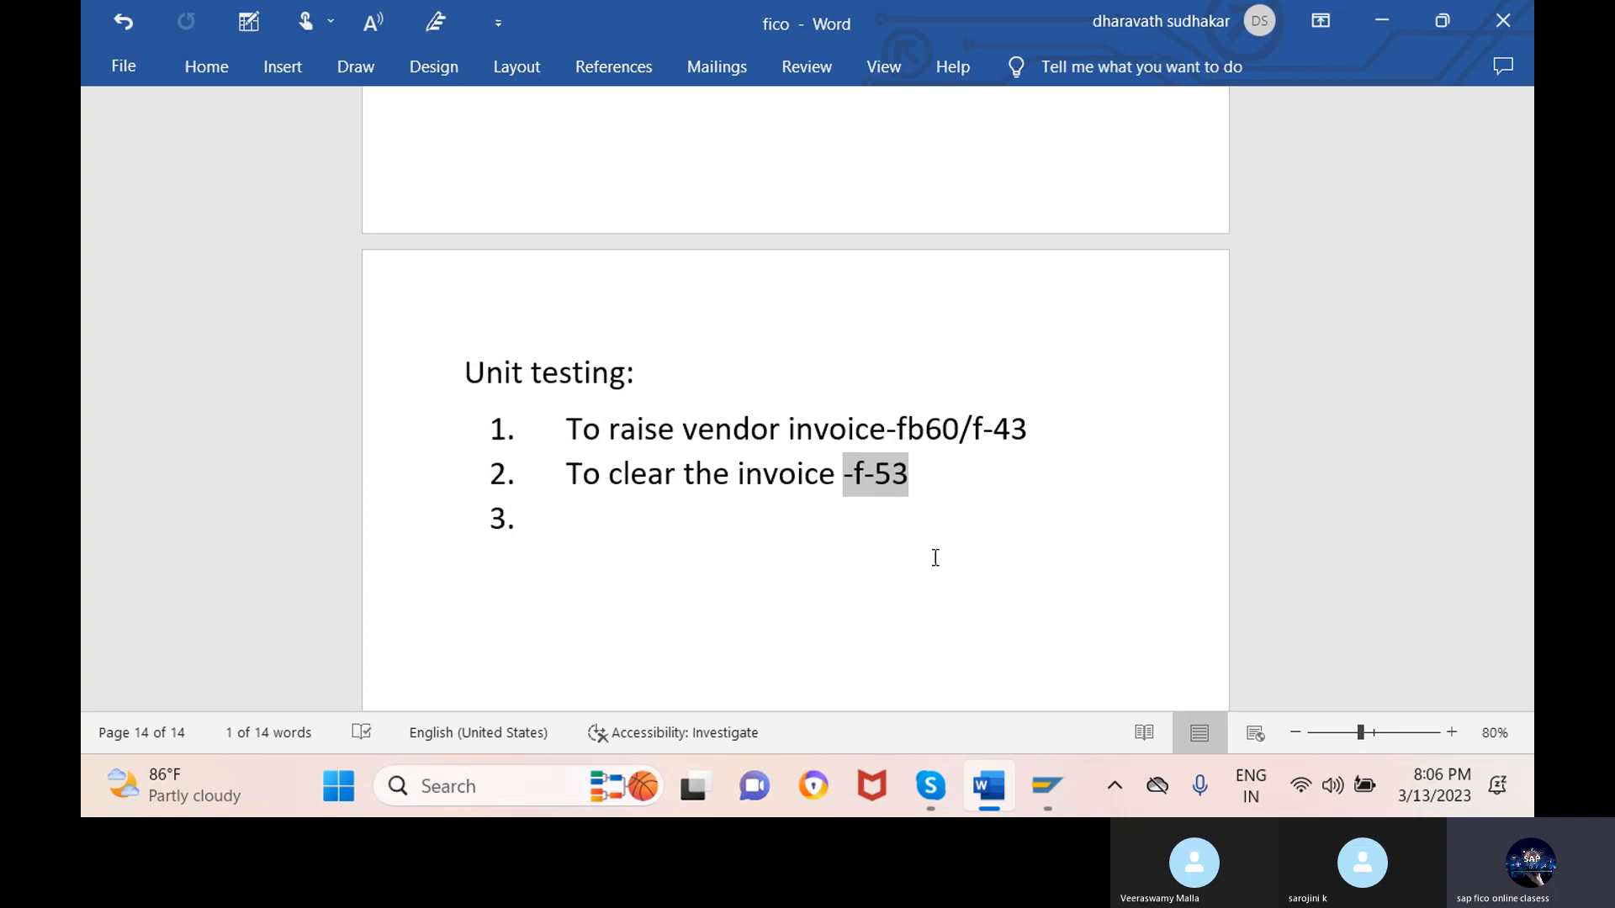
pyautogui.click(931, 790)
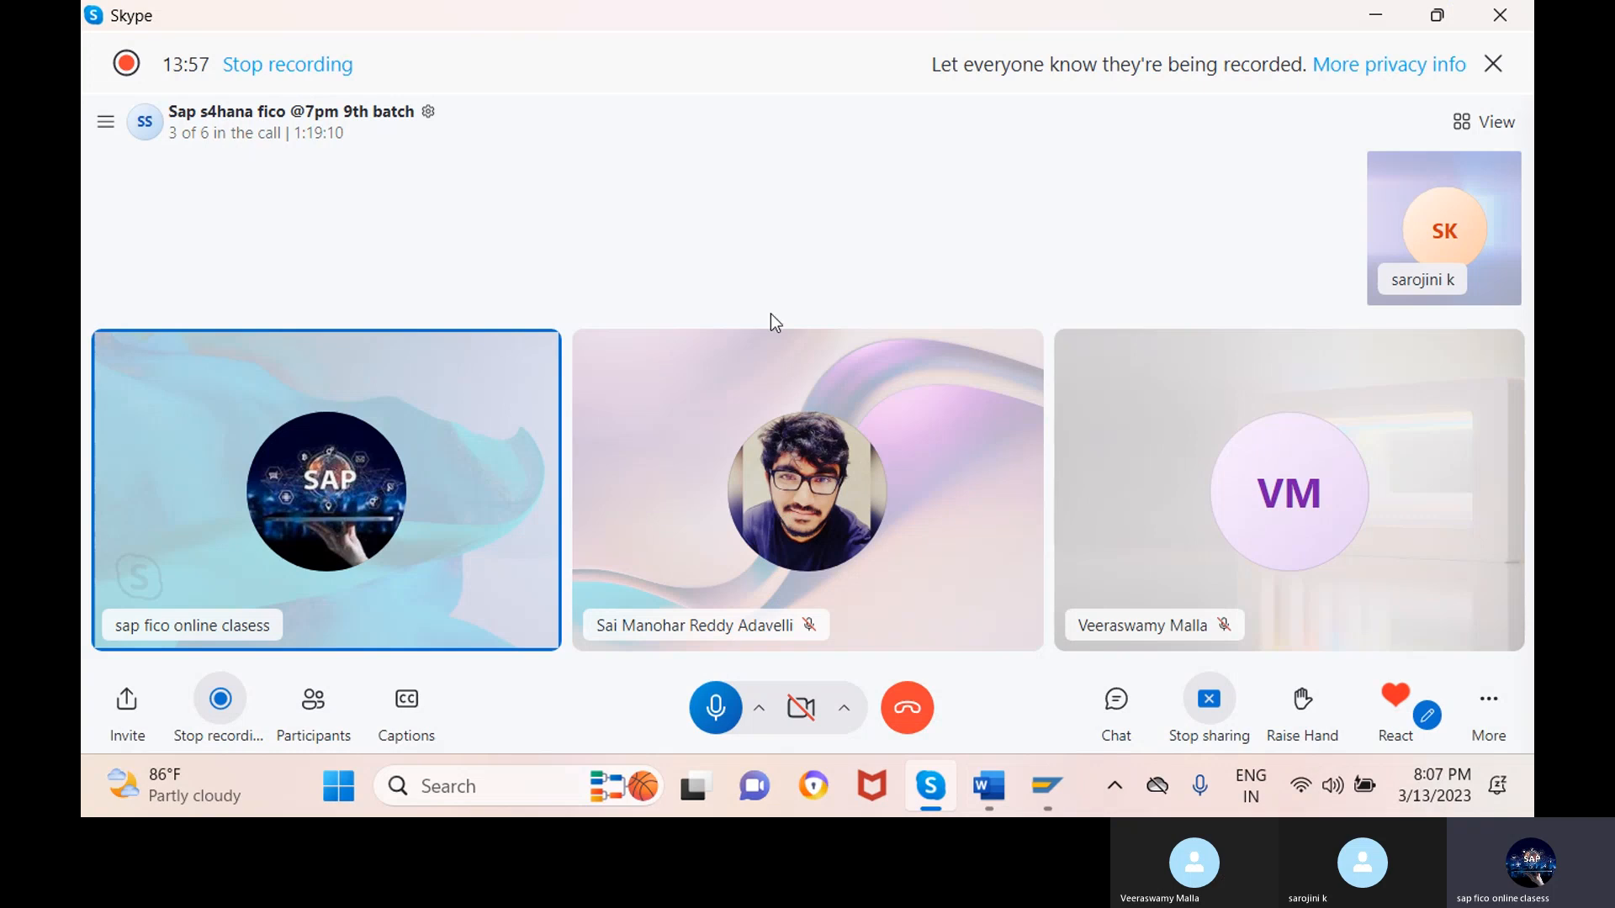